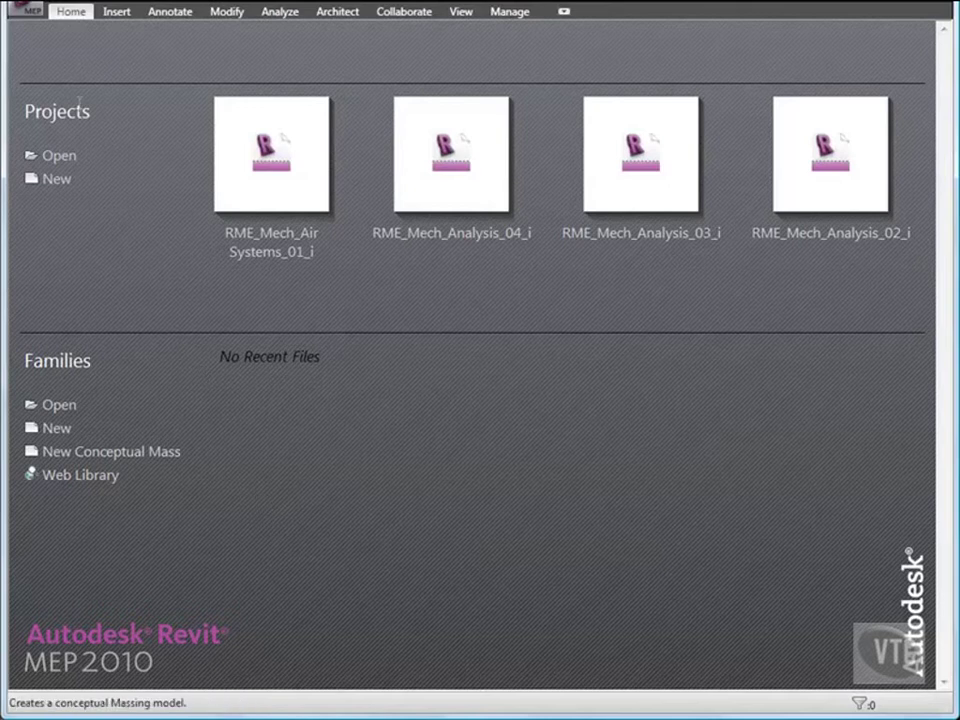
Step: Open the project RME_Mech_Air Systems_01_i from the 02_Mechanical Systems folder
{"action": "left_click", "coordinate": [28, 9]}
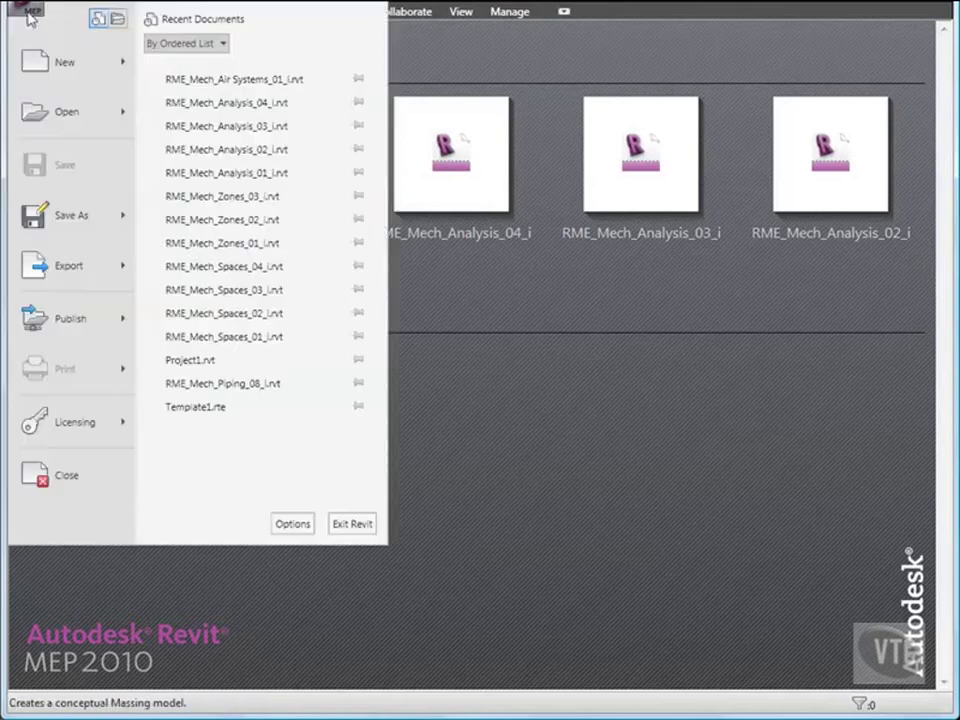
{"action": "left_click", "coordinate": [62, 110]}
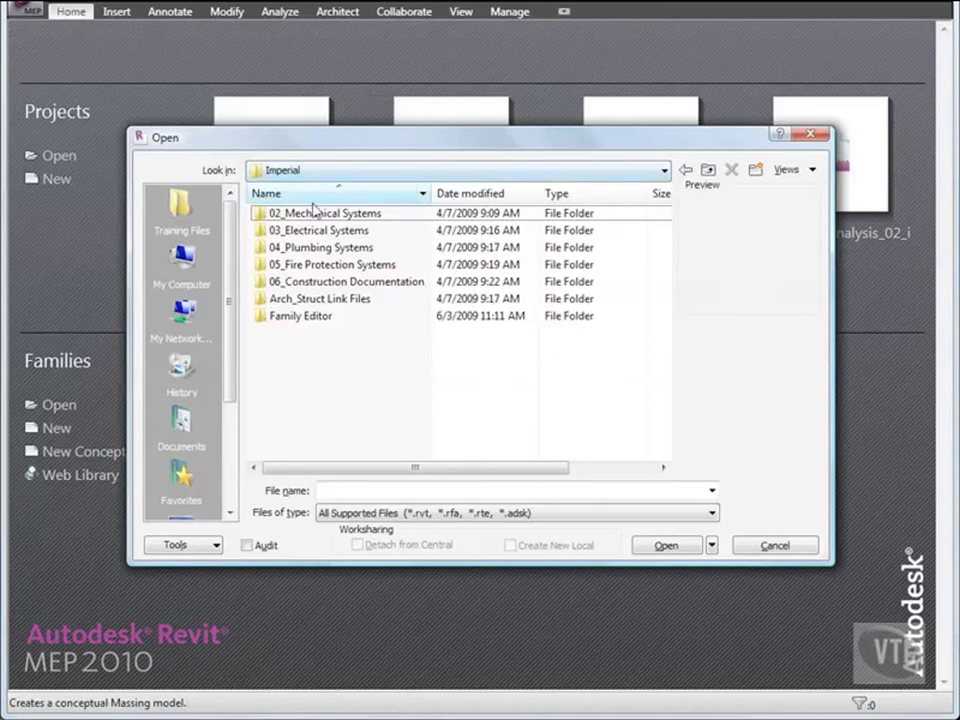
{"action": "double_click", "coordinate": [338, 222]}
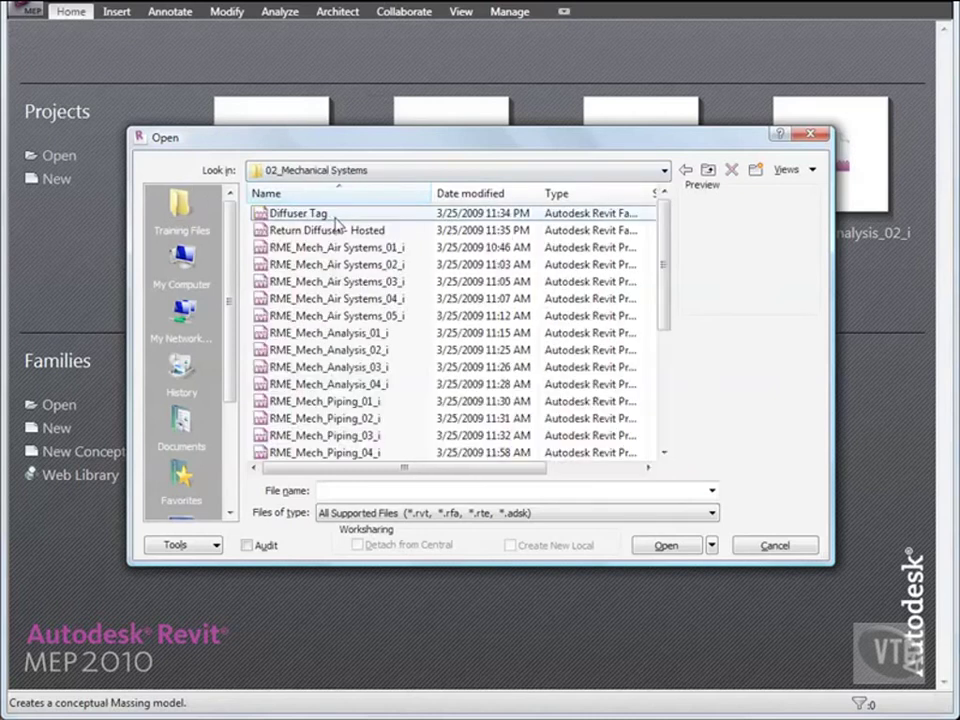
{"action": "left_click_drag", "start_coordinate": [428, 195], "coordinate": [410, 195]}
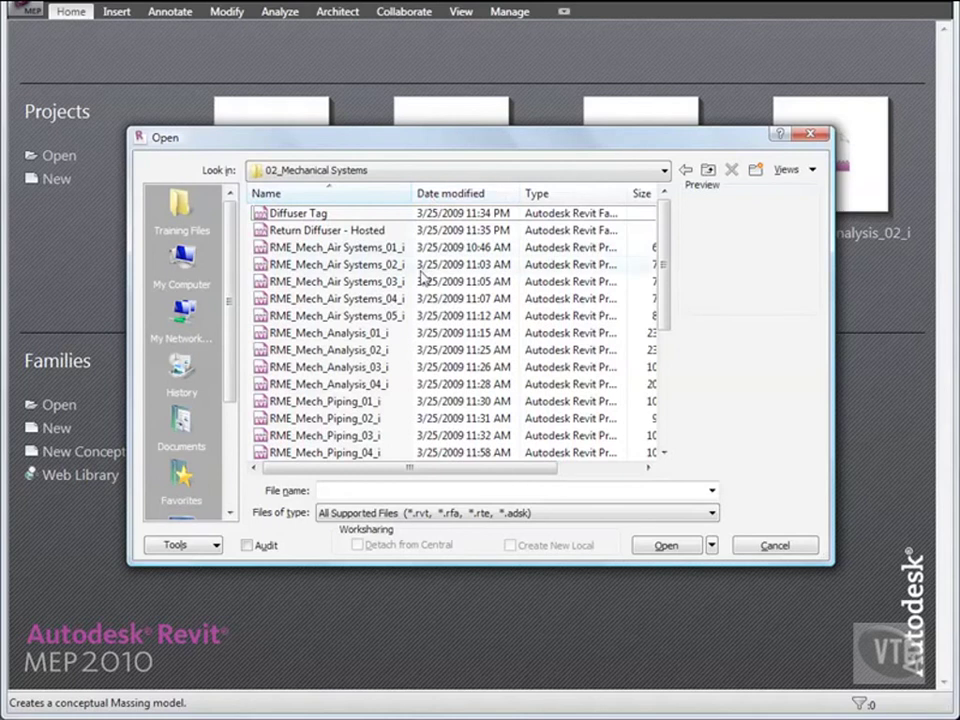
{"action": "double_click", "coordinate": [355, 249]}
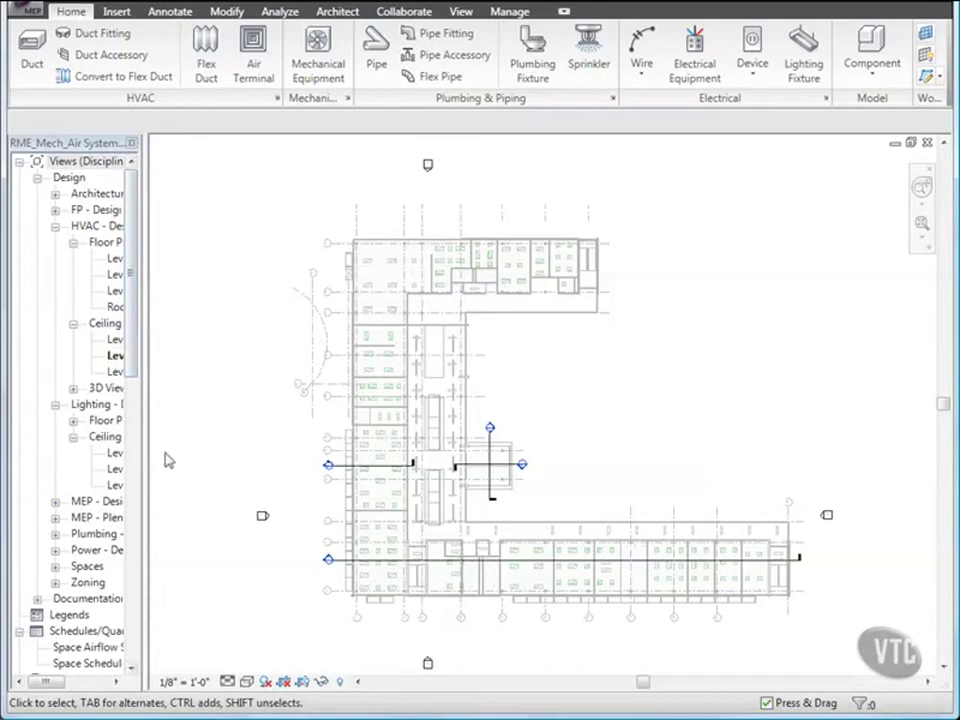
Step: Open the Space Airflow Schedule and tile it beside the reflected ceiling plan
{"action": "double_click", "coordinate": [89, 648]}
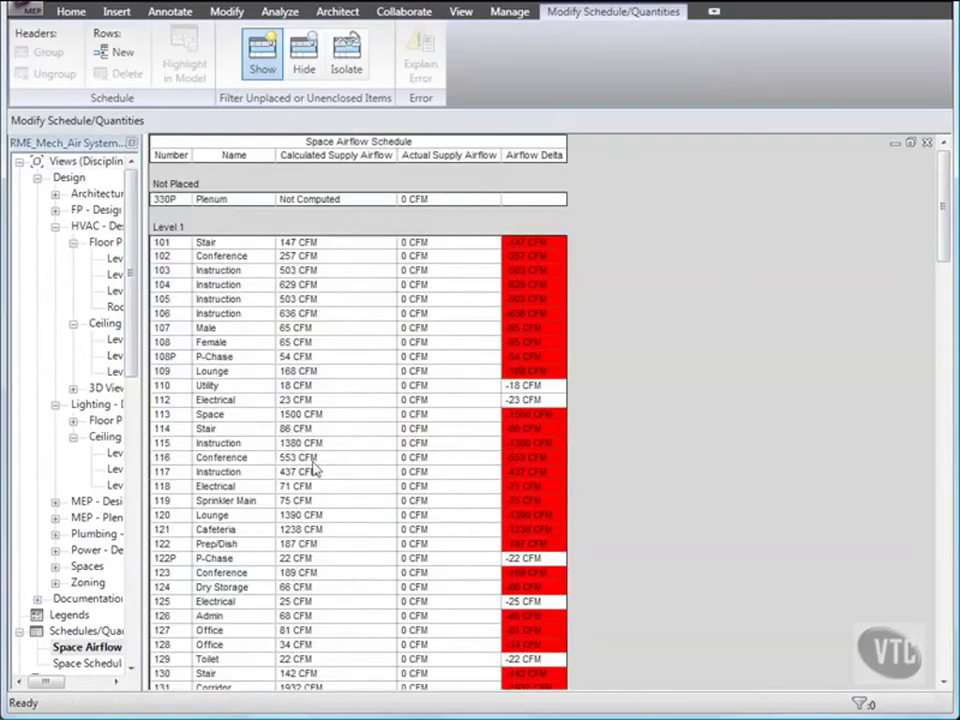
{"action": "left_click", "coordinate": [460, 12]}
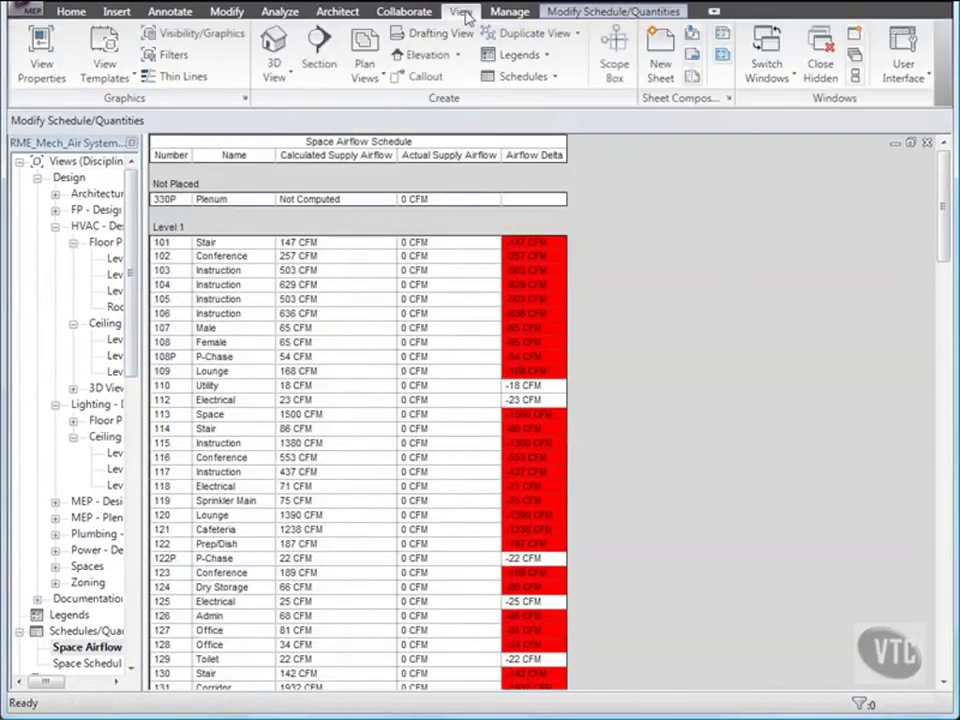
{"action": "left_click", "coordinate": [853, 80]}
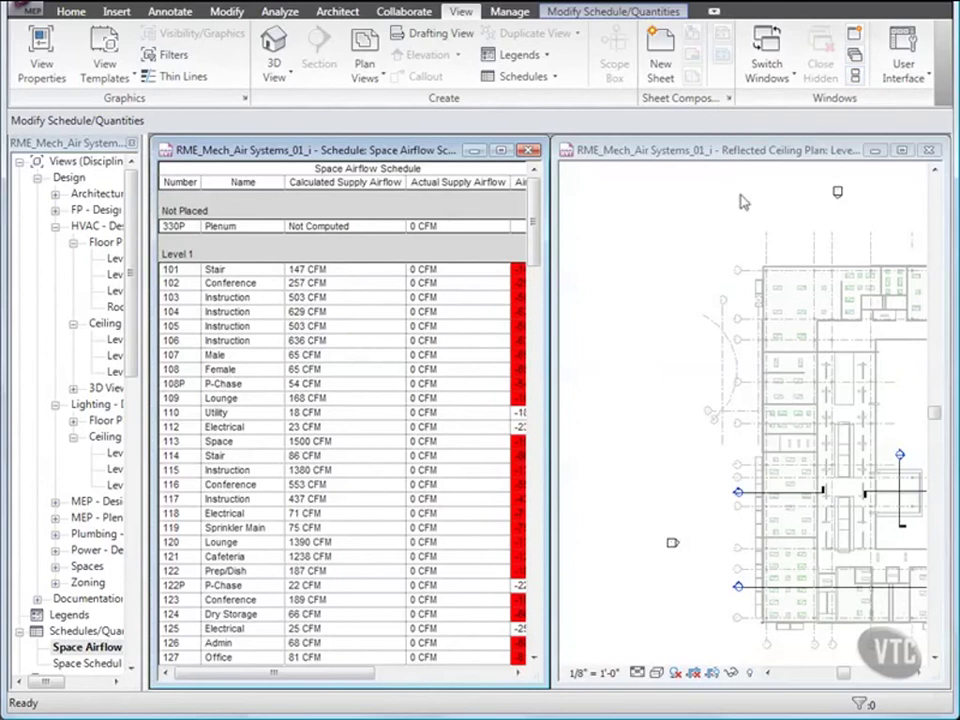
Step: Locate Lounge 223 in the airflow schedule and highlight its space in the building's upper-left corner of the ceiling plan
{"action": "left_click", "coordinate": [686, 257]}
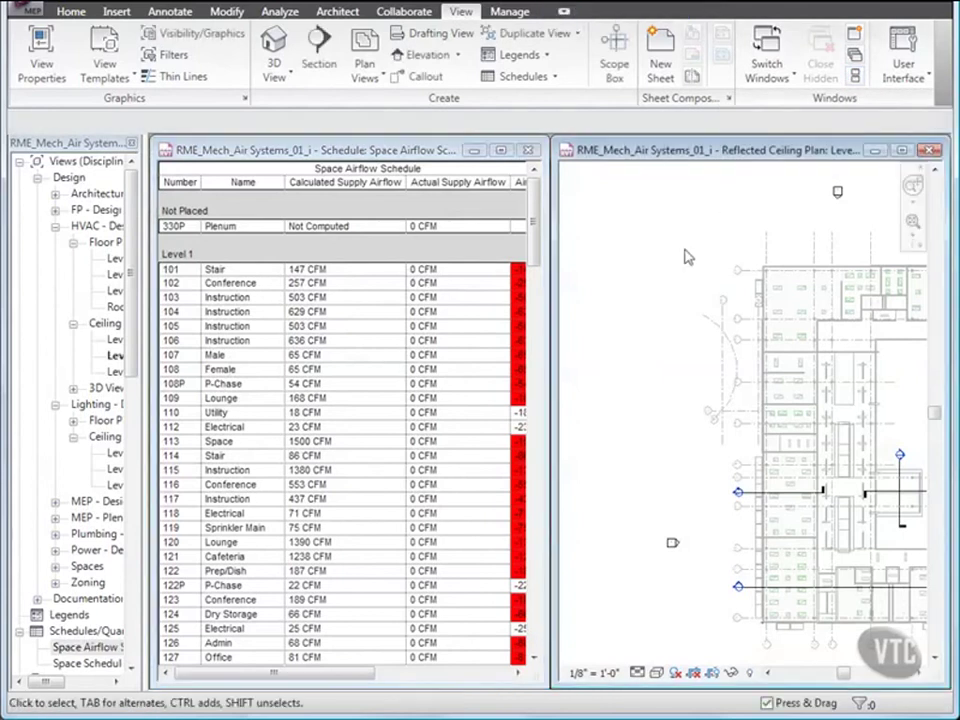
{"action": "scroll", "coordinate": [788, 301], "scroll_direction": "up", "scroll_amount": 3}
{"action": "scroll", "coordinate": [788, 301], "scroll_direction": "up", "scroll_amount": 5}
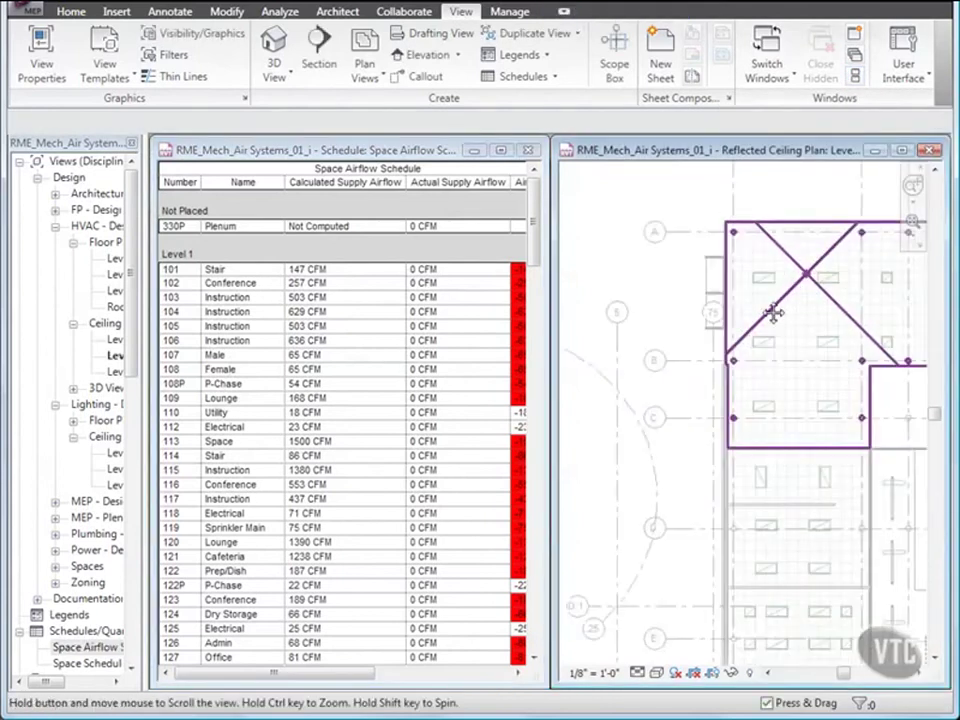
{"action": "middle_click_drag", "start_coordinate": [653, 349], "coordinate": [700, 346]}
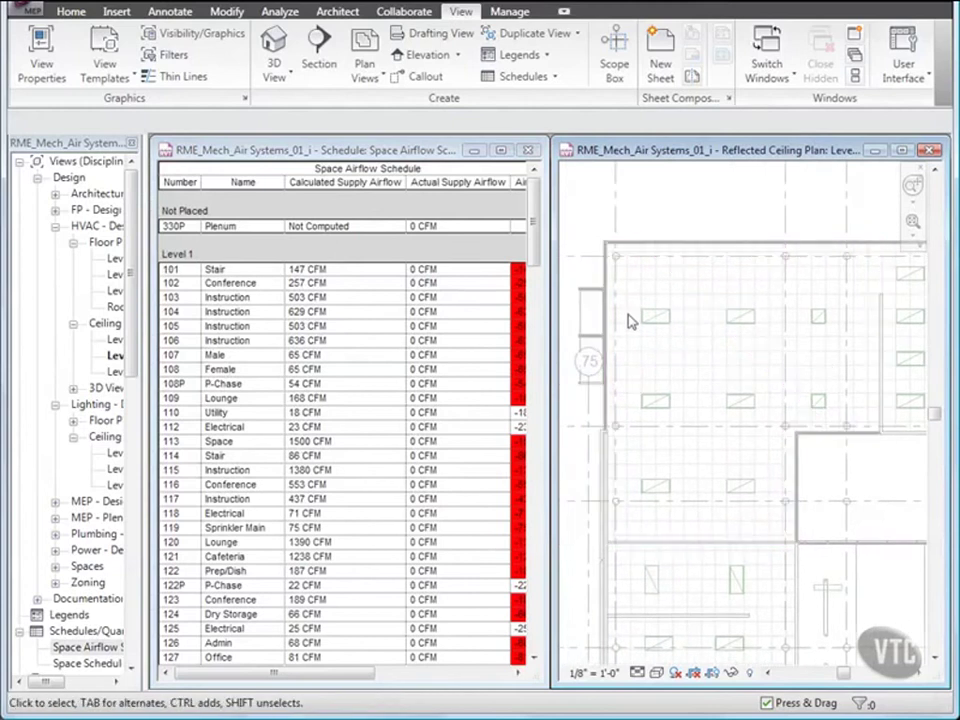
{"action": "left_click", "coordinate": [490, 260]}
{"action": "left_click_drag", "start_coordinate": [536, 233], "coordinate": [493, 401]}
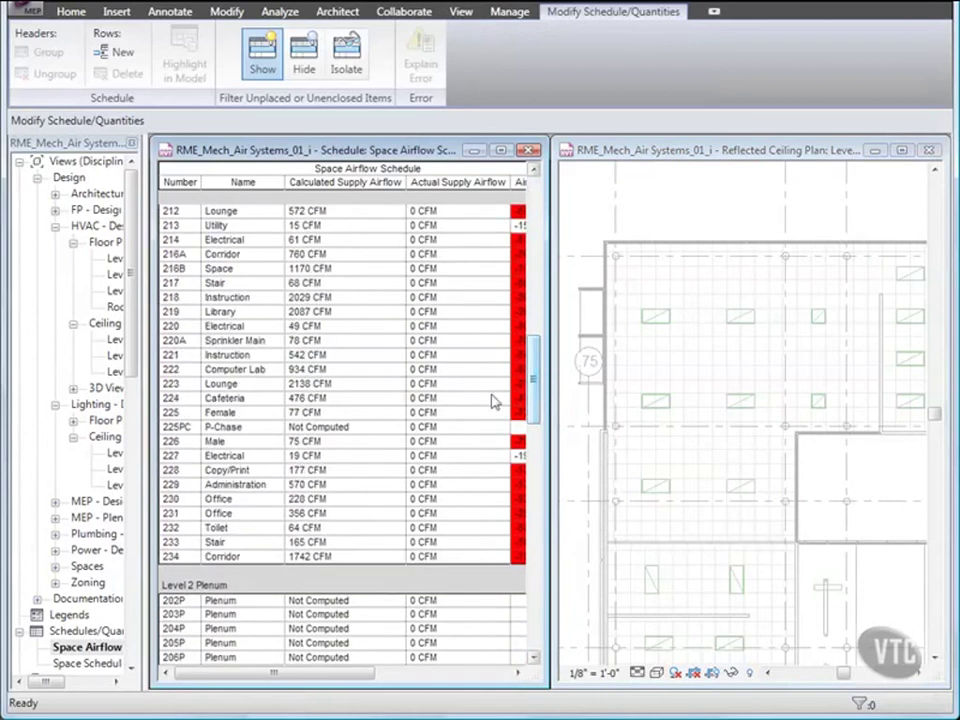
{"action": "left_click", "coordinate": [186, 384]}
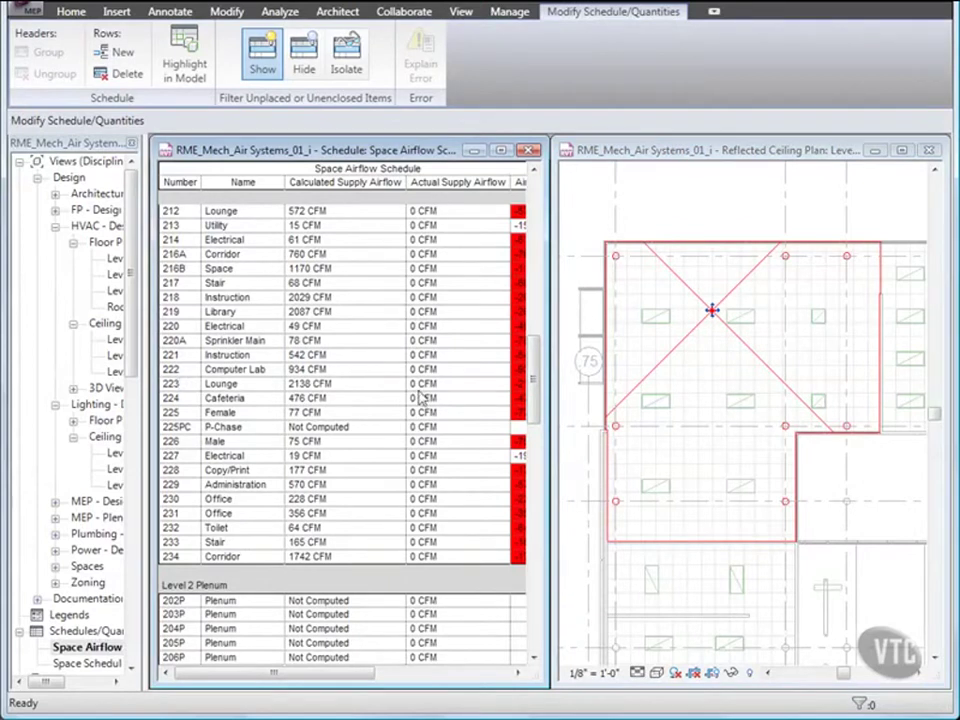
Step: Place a hosted 24"x24" Face 8" Neck rectangular supply diffuser on the ceiling face in the upper-left area of Lounge 223
{"action": "left_click", "coordinate": [693, 206]}
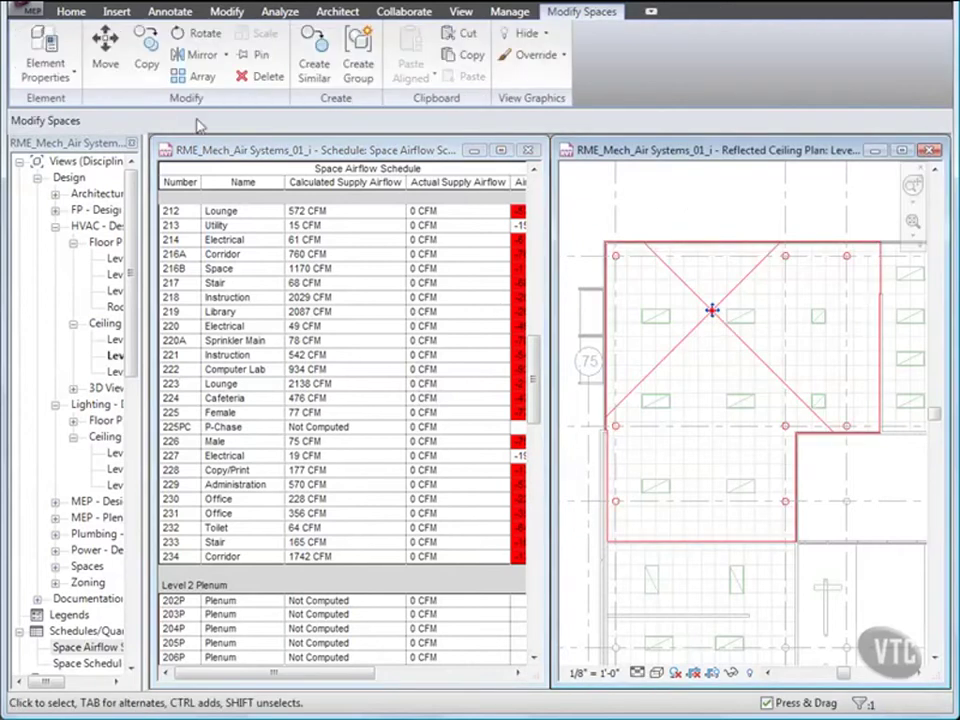
{"action": "left_click", "coordinate": [71, 12]}
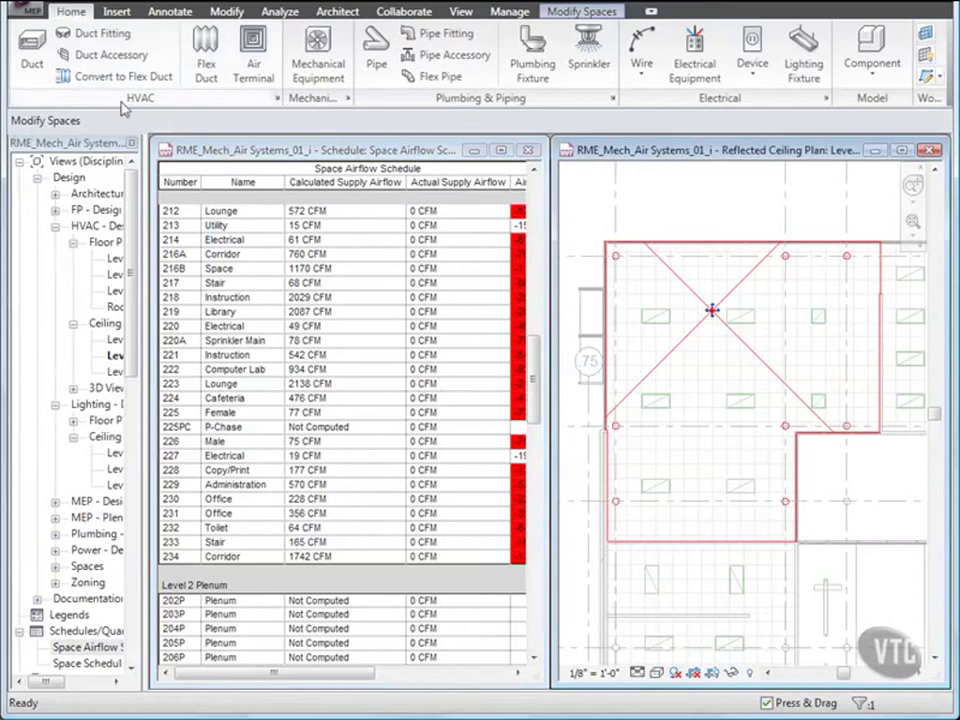
{"action": "left_click", "coordinate": [255, 64]}
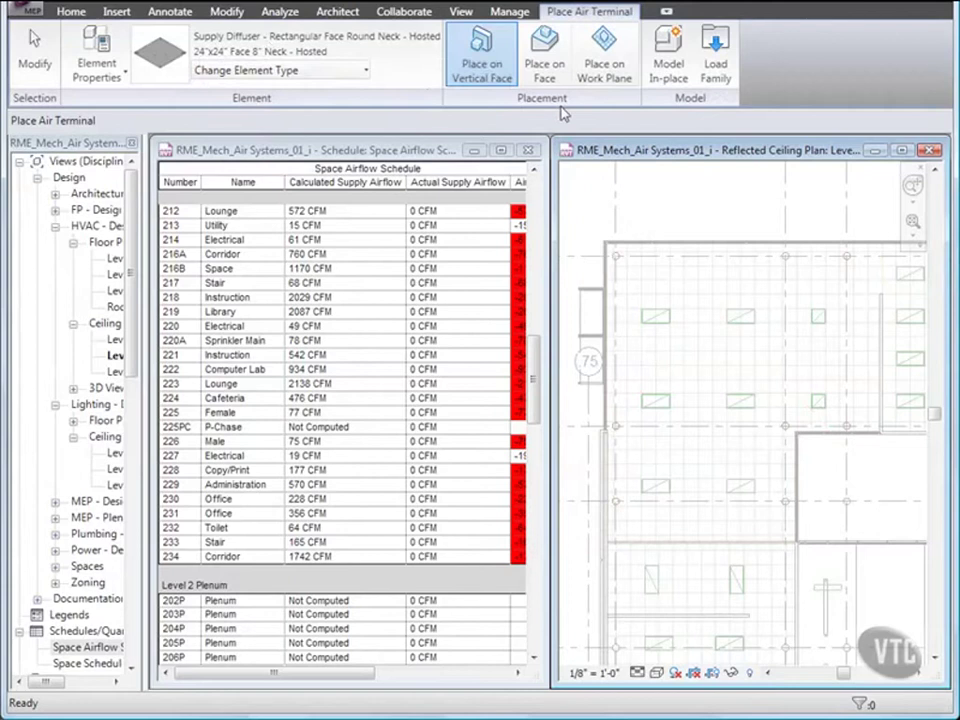
{"action": "left_click", "coordinate": [544, 60]}
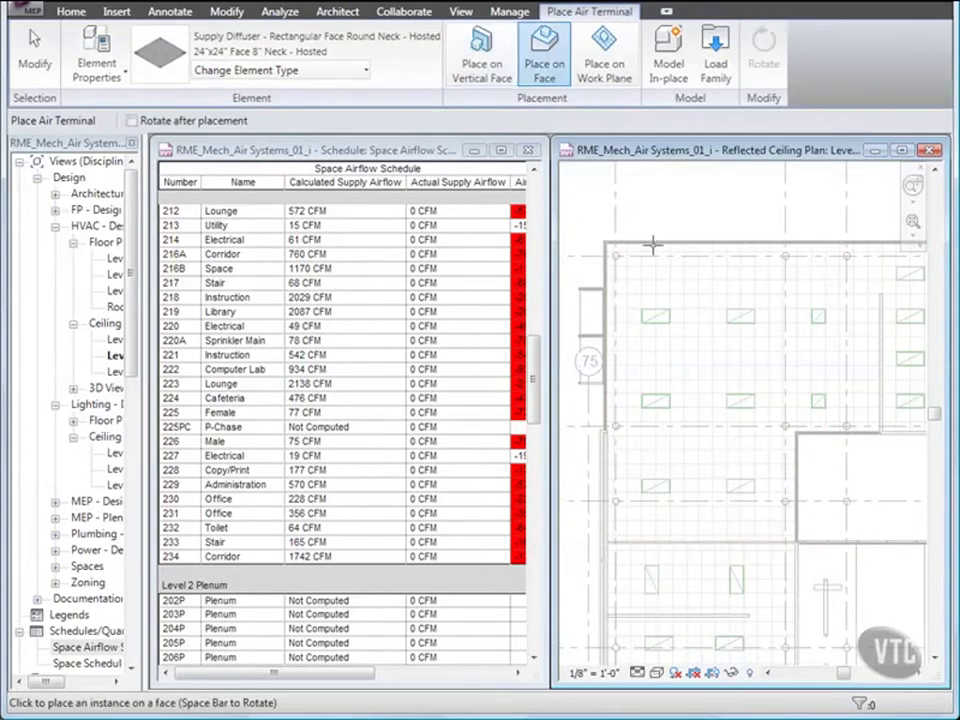
{"action": "left_click", "coordinate": [689, 301]}
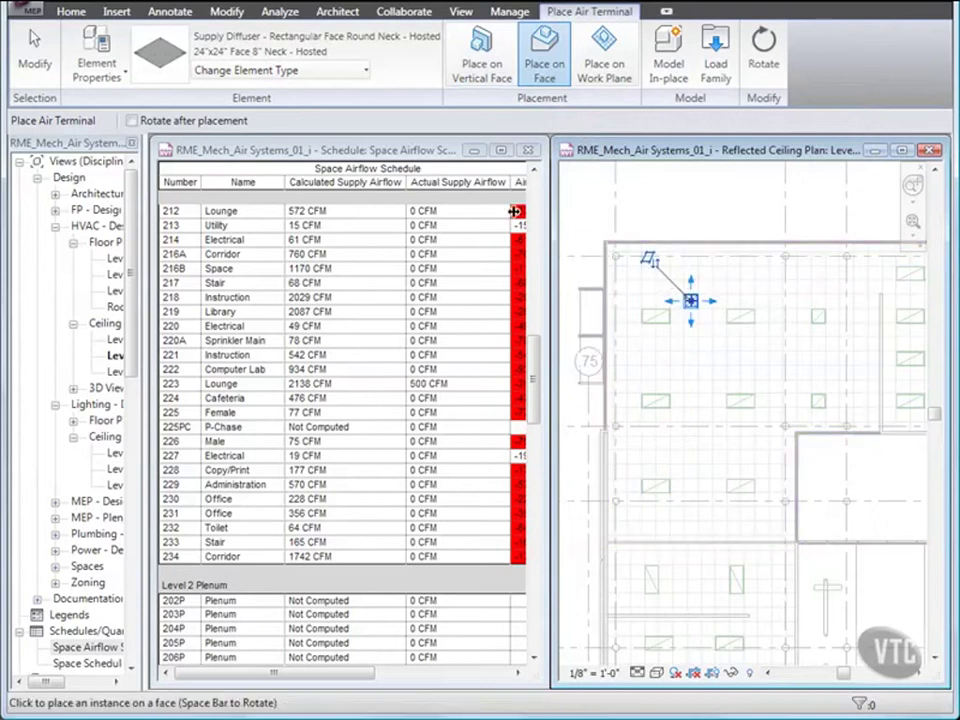
{"action": "left_click", "coordinate": [33, 66]}
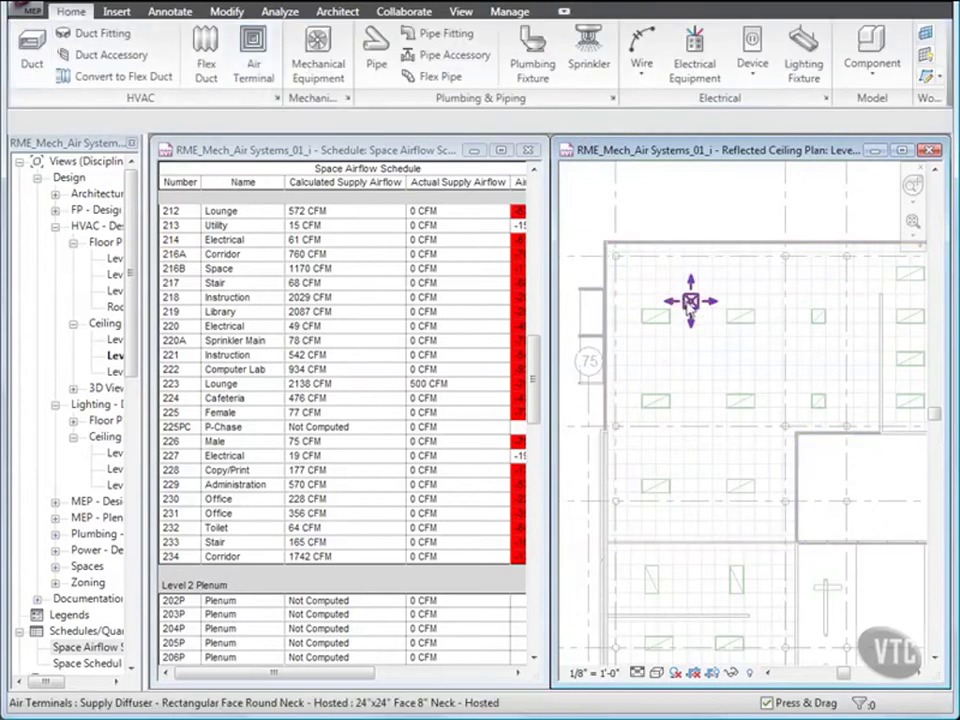
Step: Set the placed supply diffuser's flow to 425 CFM
{"action": "left_click", "coordinate": [689, 302]}
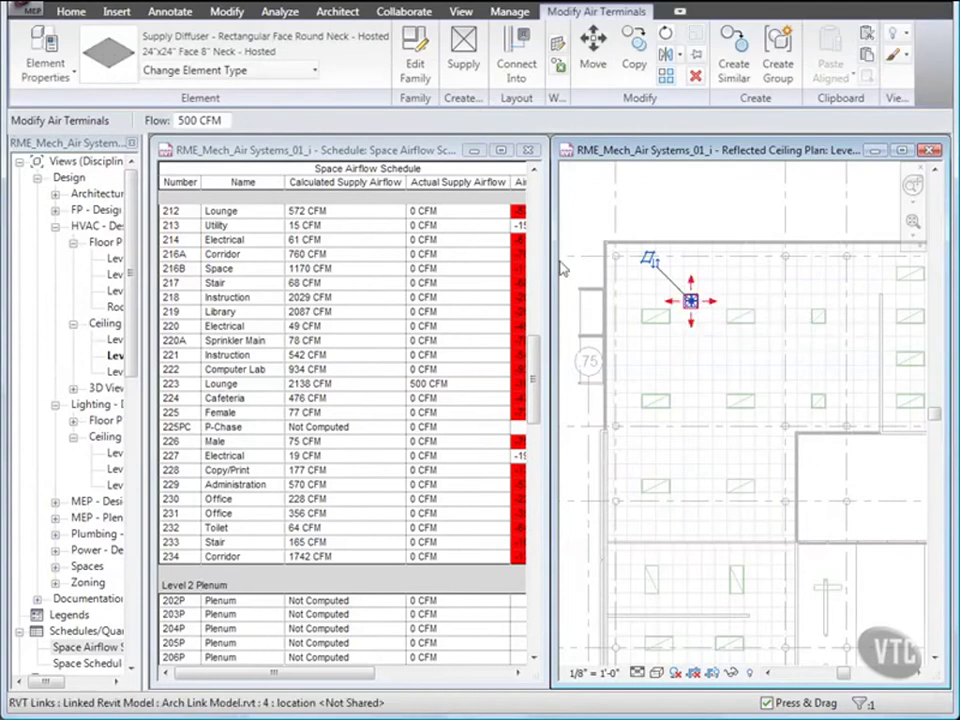
{"action": "double_click", "coordinate": [188, 120]}
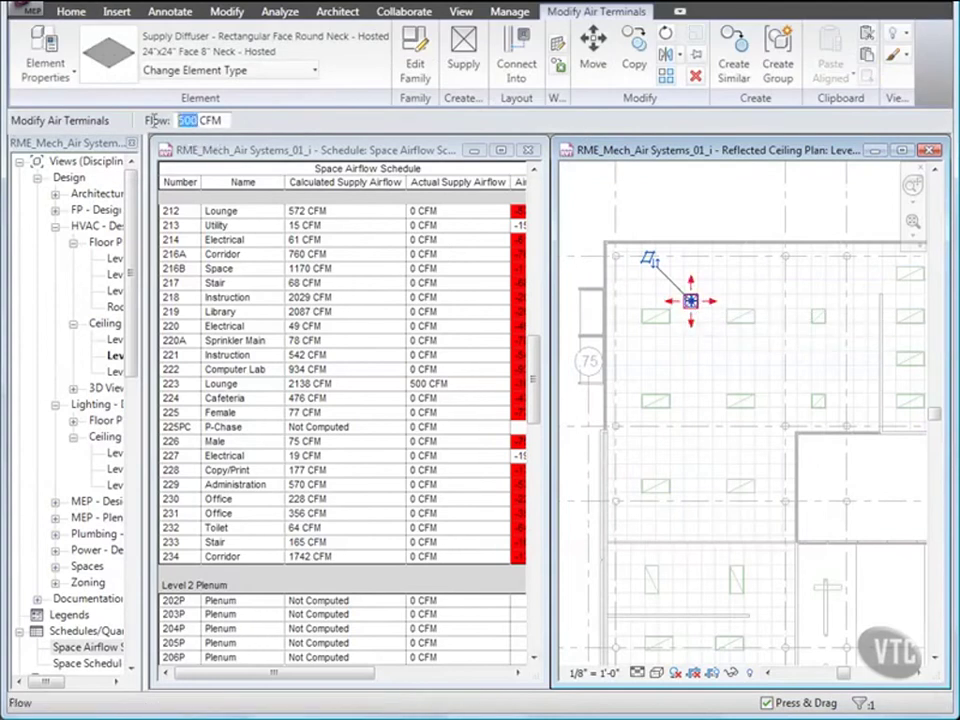
{"action": "type", "text": "425"}
{"action": "key", "text": "Return"}
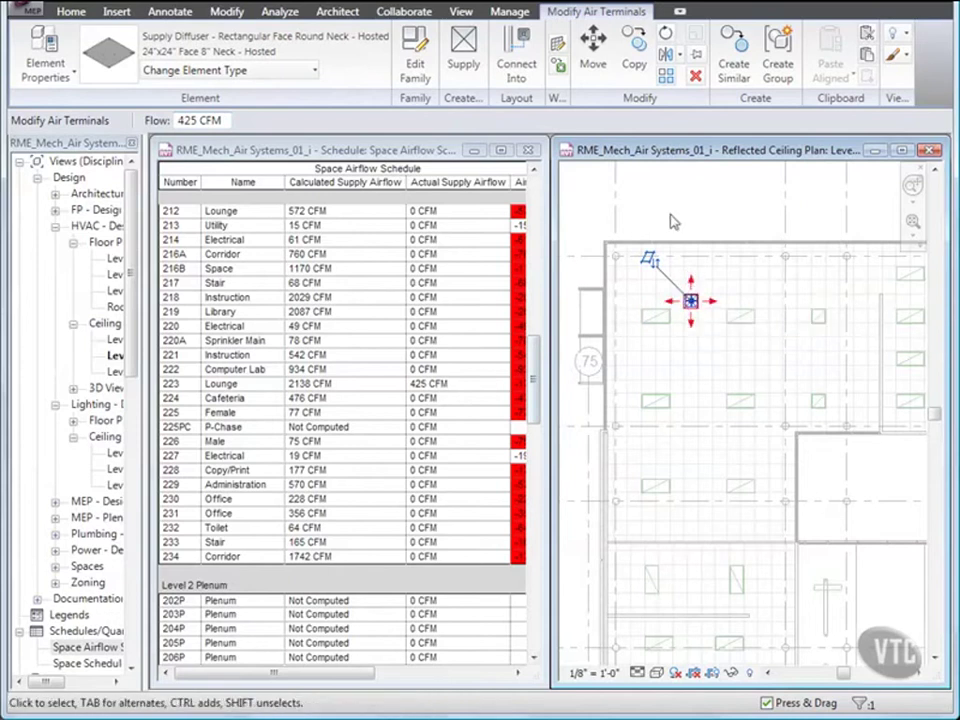
Step: Copy the diffuser twice straight down the lounge ceiling at 12-foot spacing, using the multiple copy option
{"action": "left_click", "coordinate": [634, 50]}
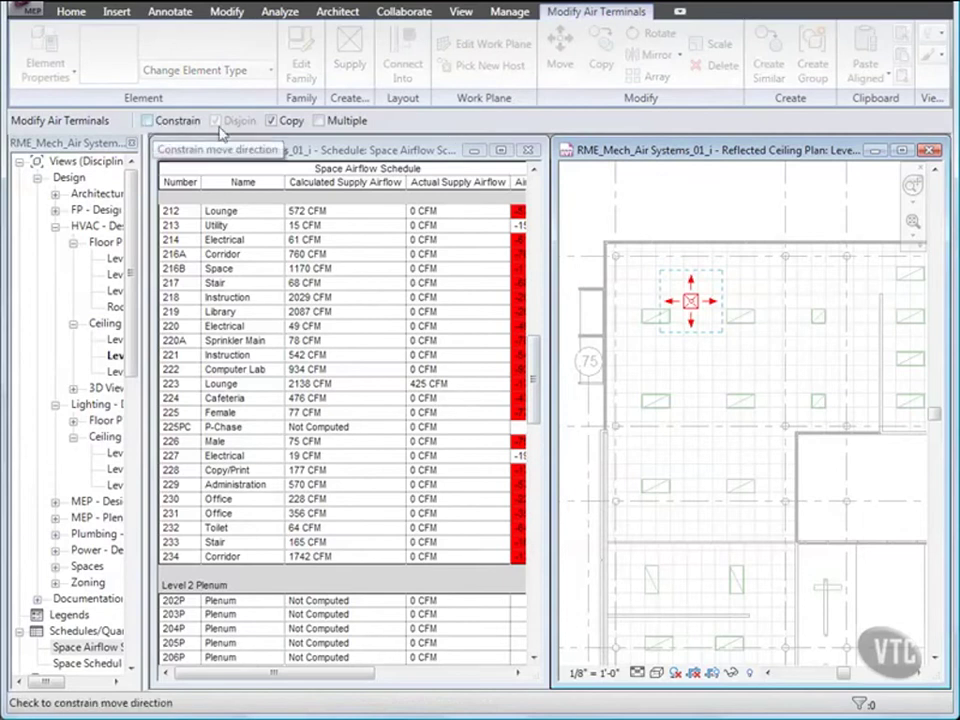
{"action": "left_click", "coordinate": [318, 121]}
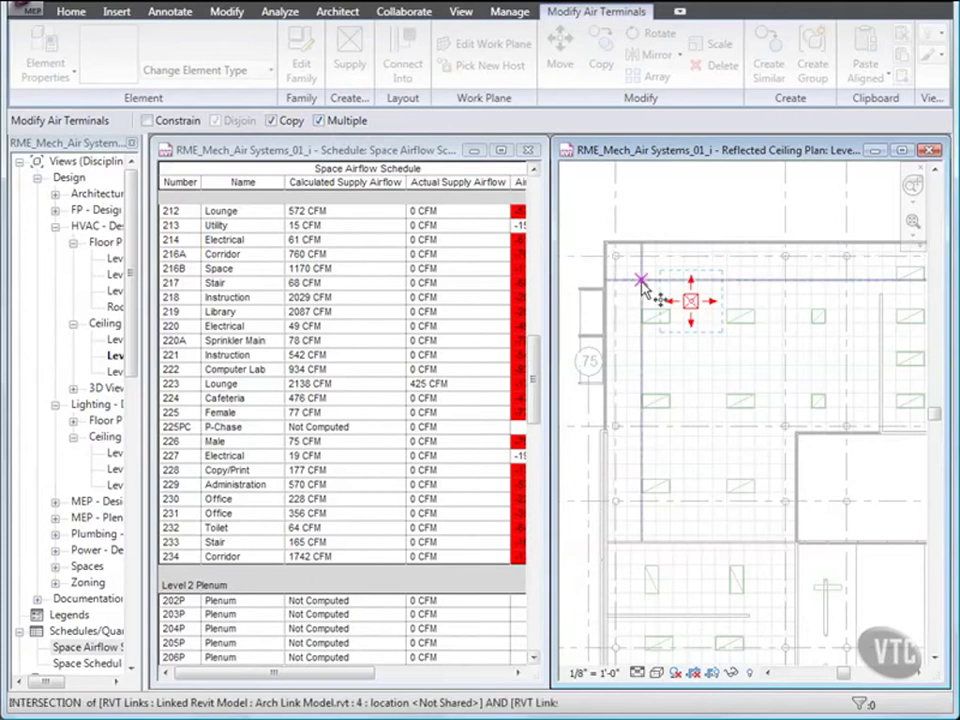
{"action": "left_click", "coordinate": [686, 299]}
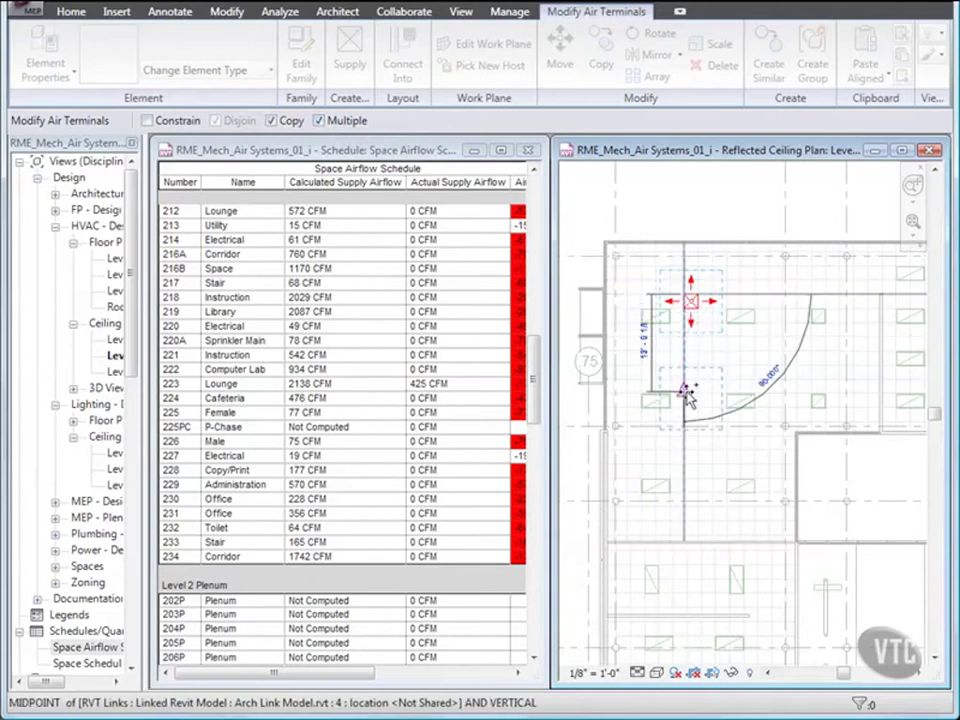
{"action": "type", "text": "12"}
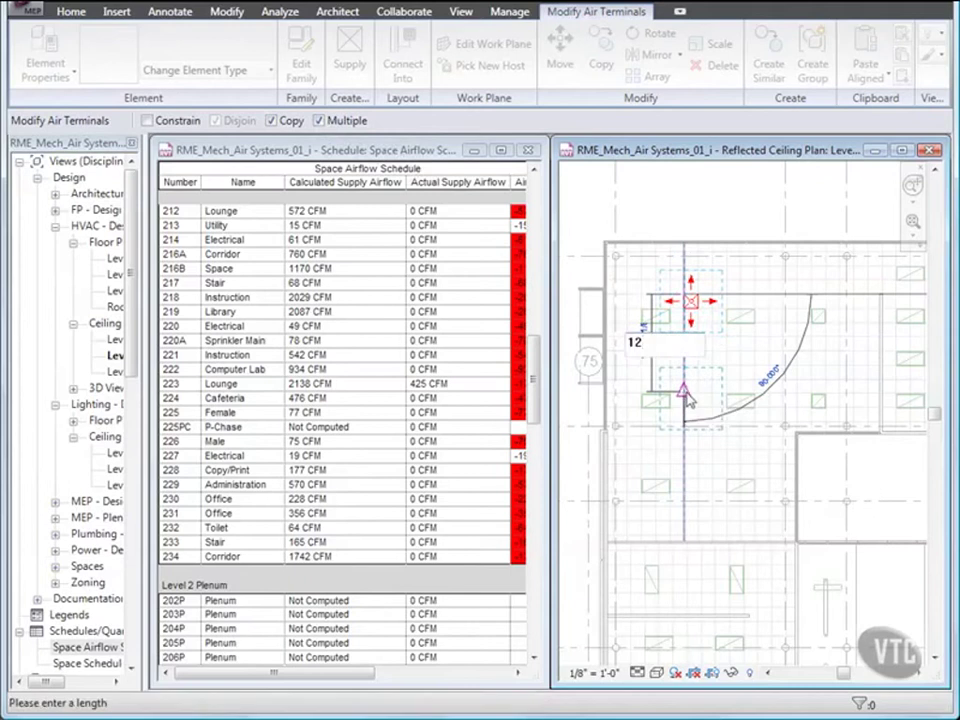
{"action": "key", "text": "Return"}
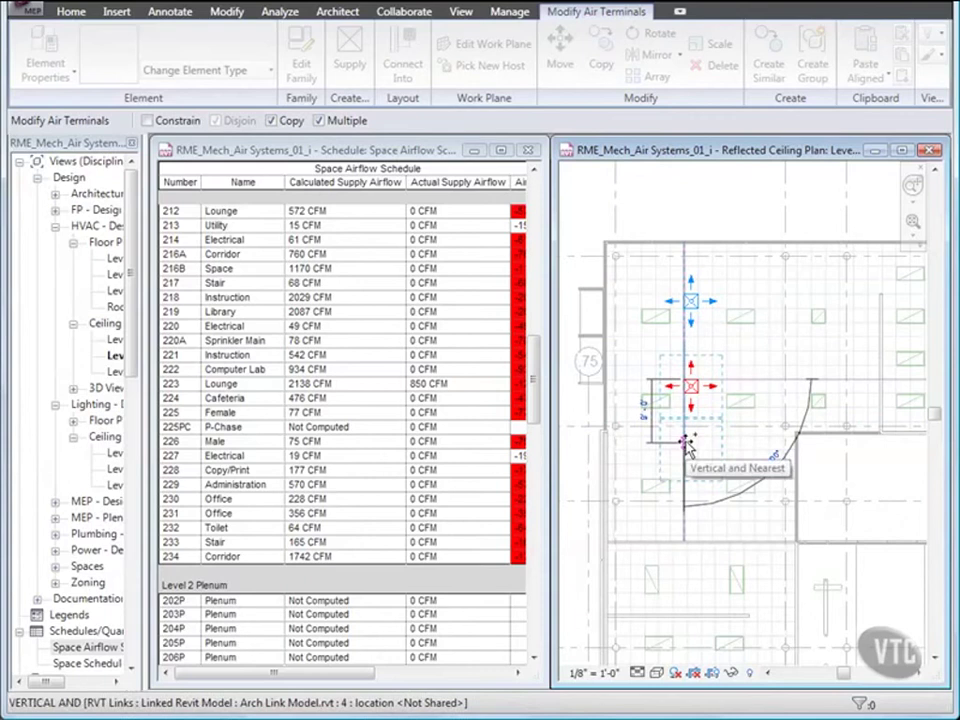
{"action": "type", "text": "12"}
{"action": "key", "text": "Return"}
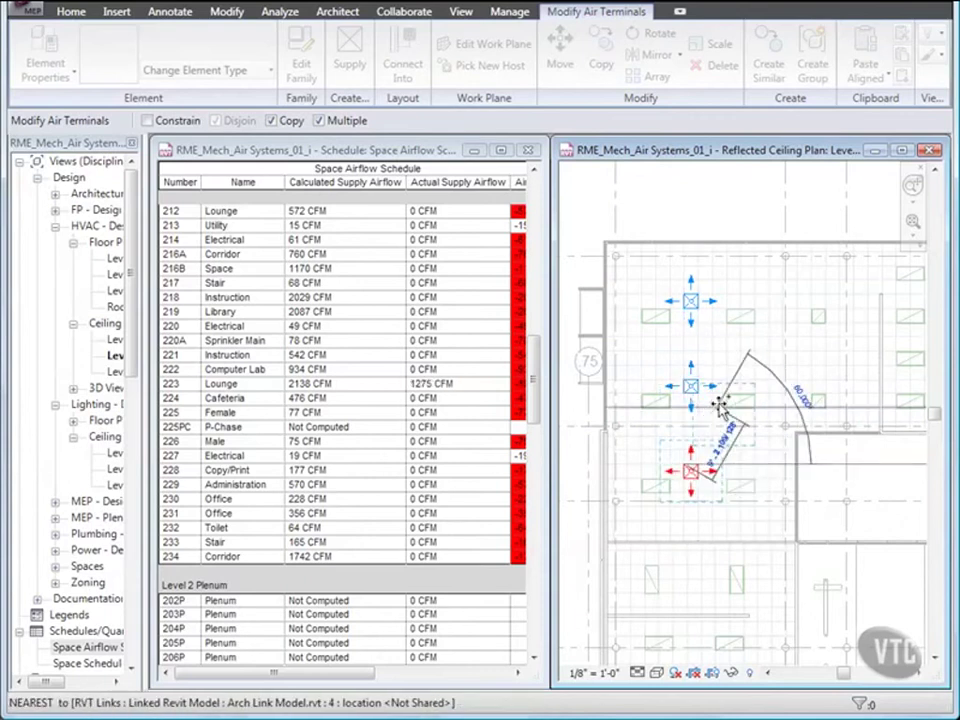
Step: Add two more diffuser copies as a second column to the right, aligned with the upper two, and end copying
{"action": "left_click", "coordinate": [770, 300]}
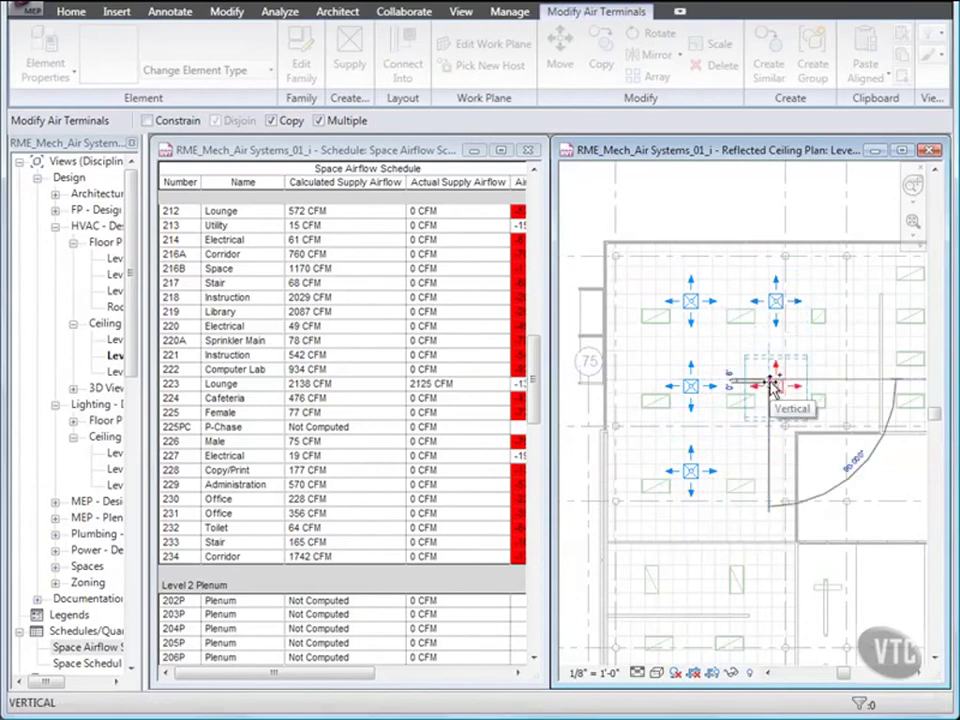
{"action": "left_click", "coordinate": [775, 385]}
{"action": "key", "text": "Escape"}
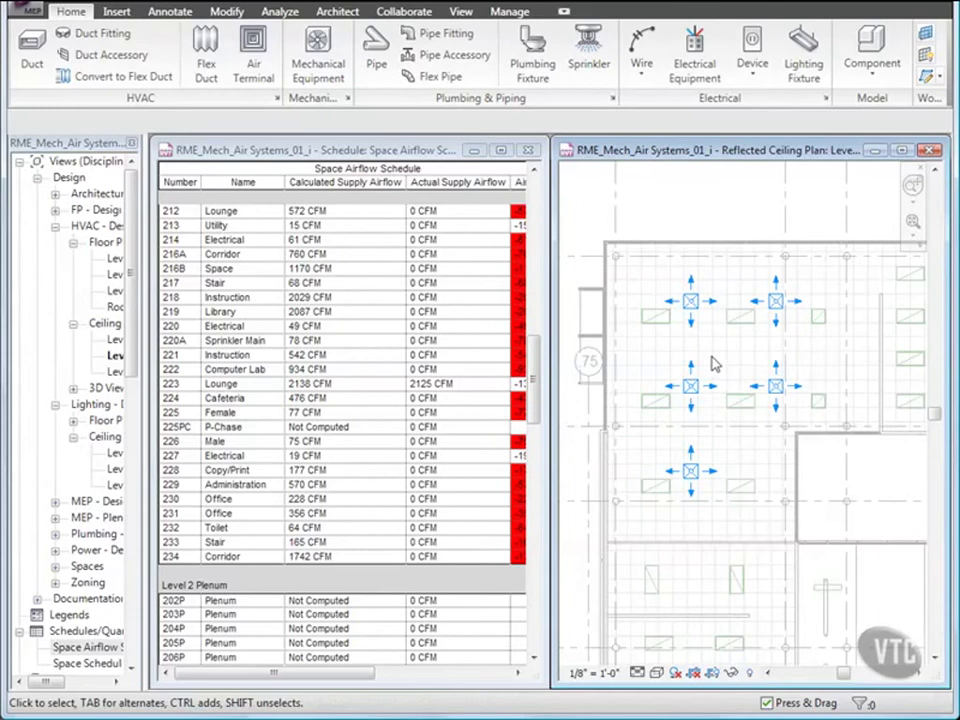
Step: Start tagging by category without leaders and load the missing air terminal tag family from the Imperial 02_Mechanical Systems training folder
{"action": "left_click", "coordinate": [170, 13]}
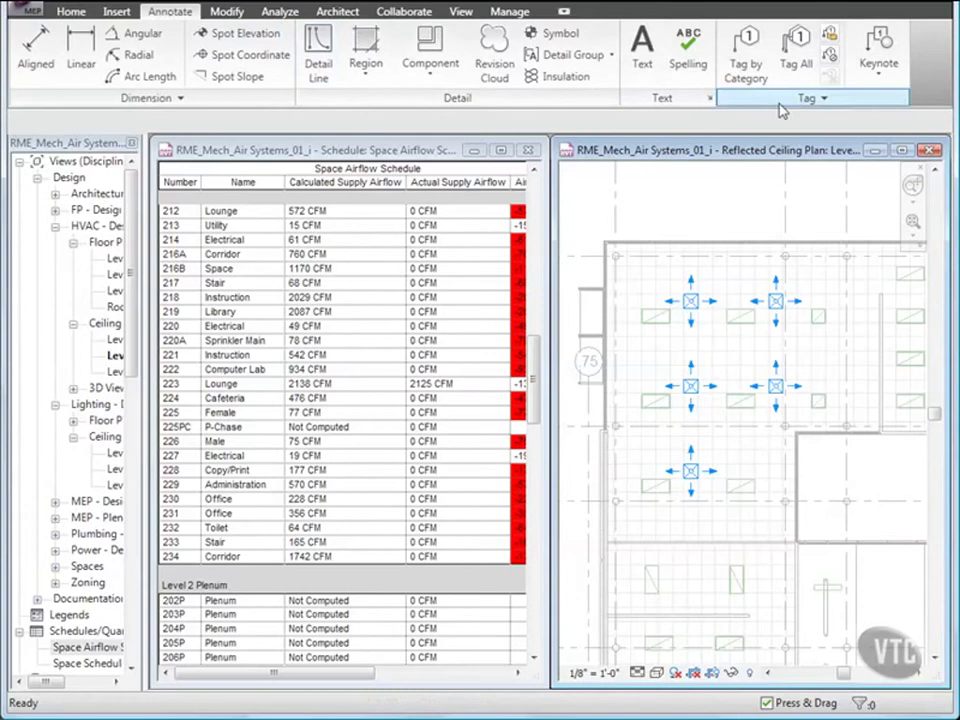
{"action": "left_click", "coordinate": [745, 55]}
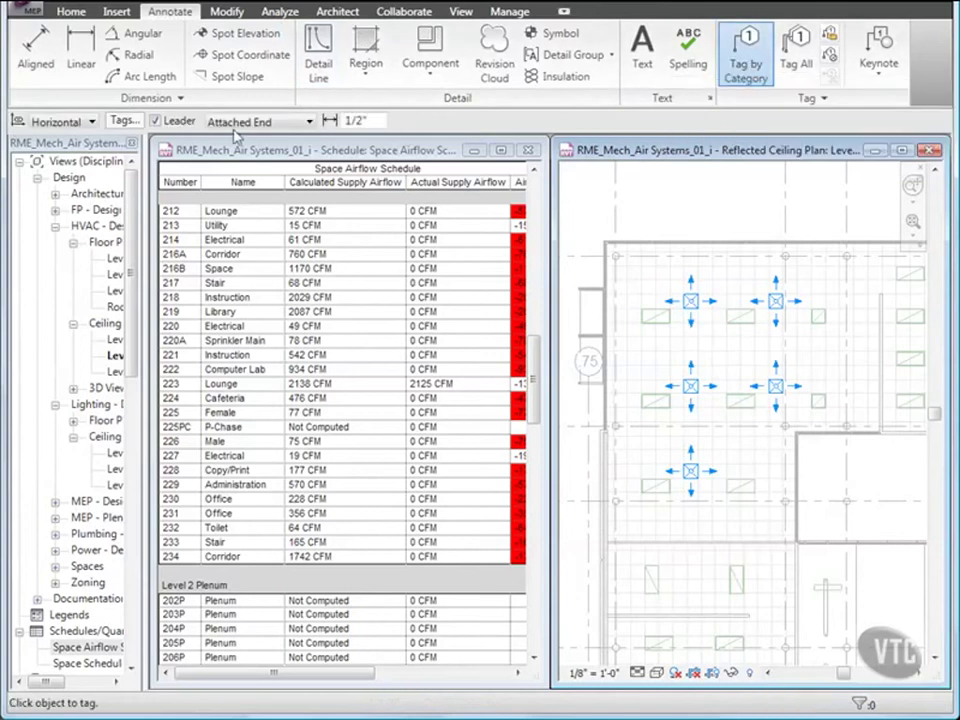
{"action": "left_click", "coordinate": [156, 121]}
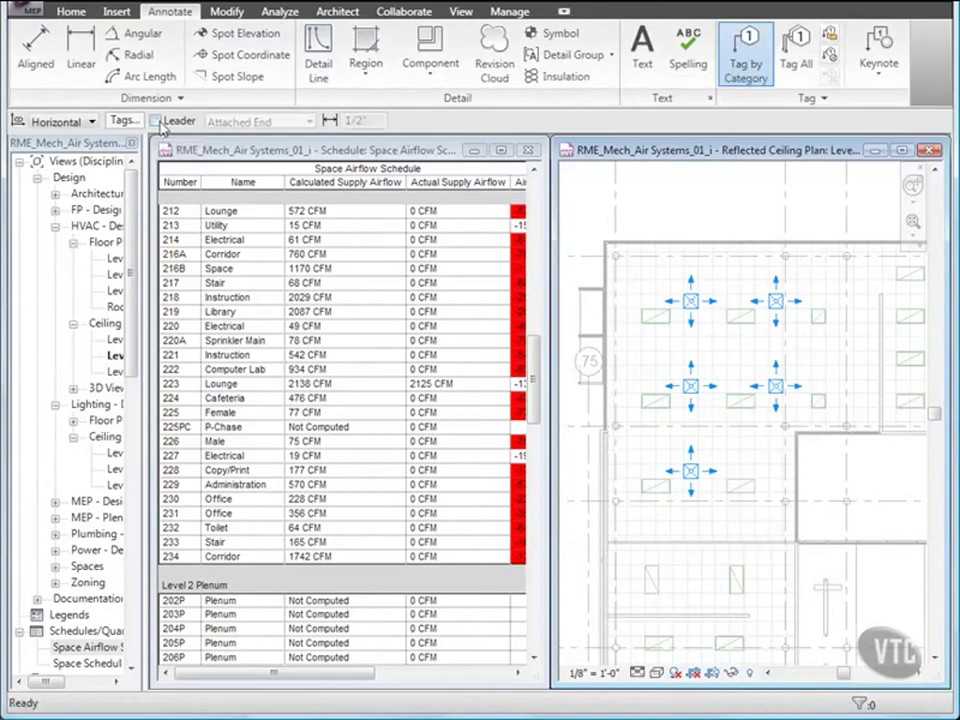
{"action": "left_click", "coordinate": [687, 311]}
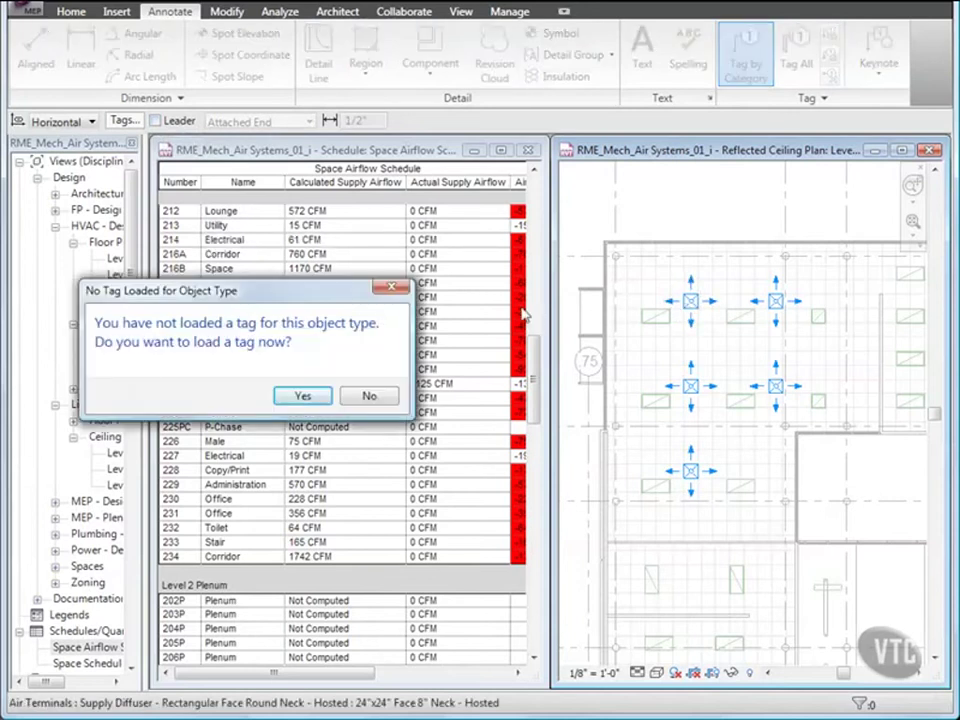
{"action": "left_click", "coordinate": [303, 396]}
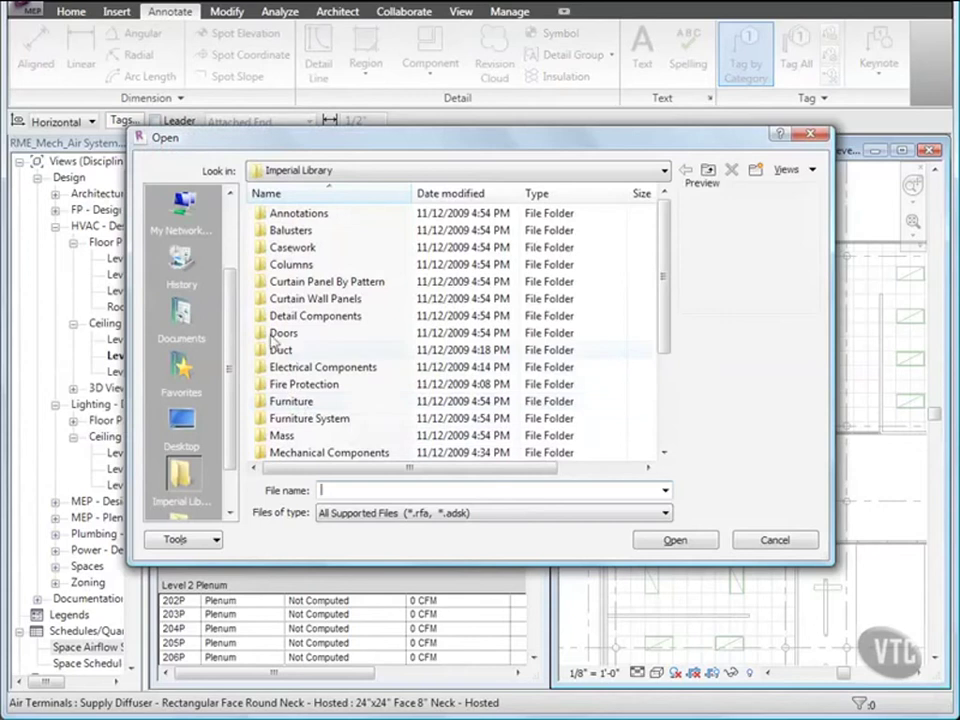
{"action": "scroll", "coordinate": [231, 225], "scroll_direction": "up", "scroll_amount": 2}
{"action": "left_click", "coordinate": [181, 210]}
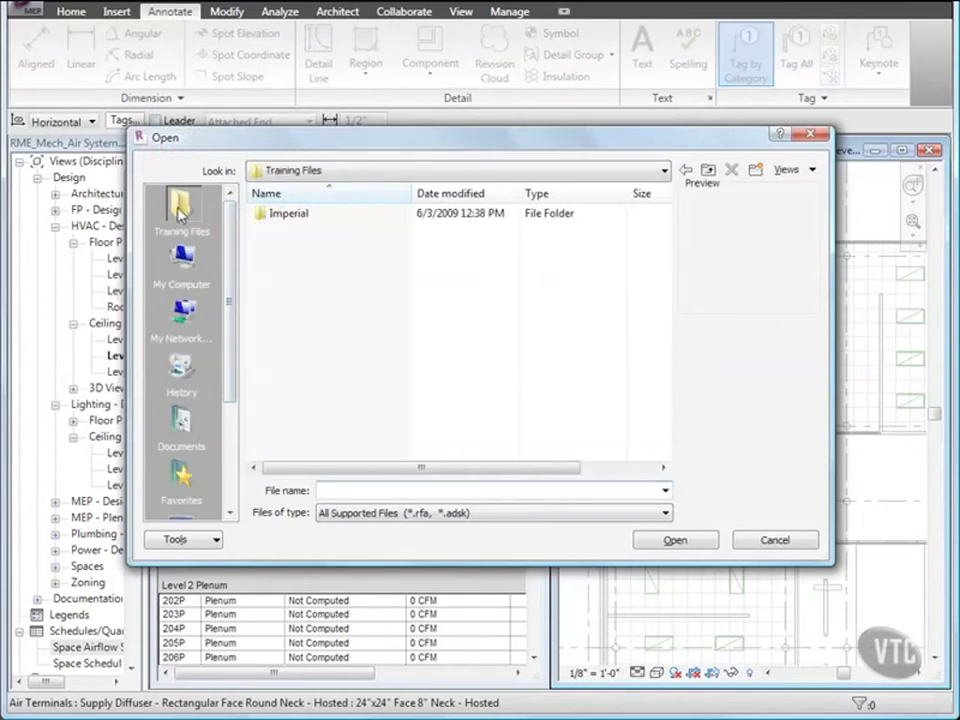
{"action": "double_click", "coordinate": [280, 215]}
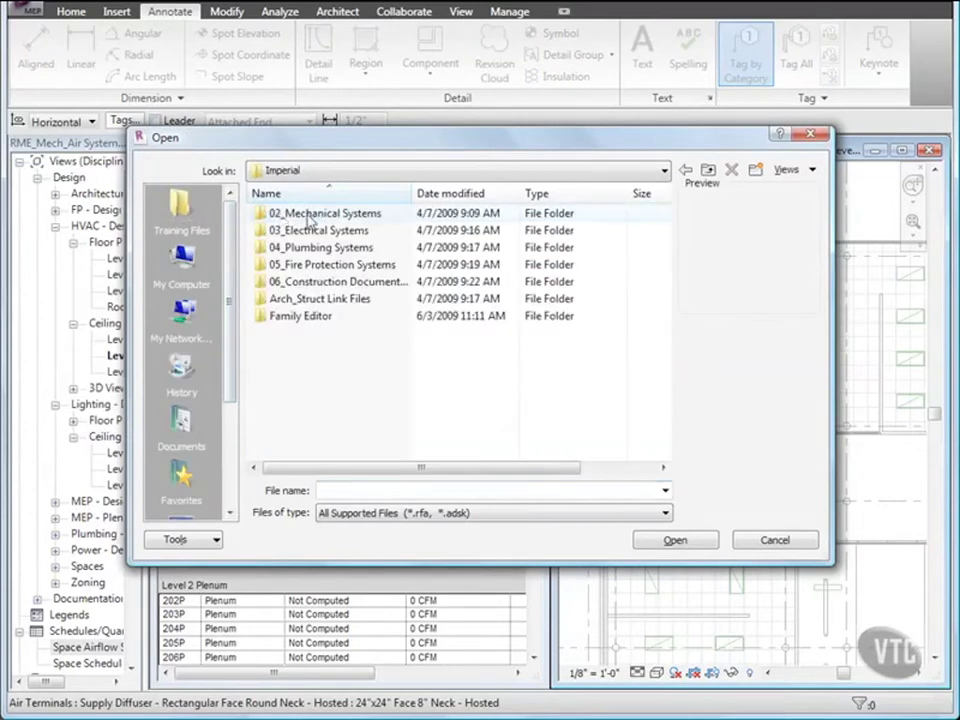
{"action": "double_click", "coordinate": [300, 214]}
{"action": "double_click", "coordinate": [297, 214]}
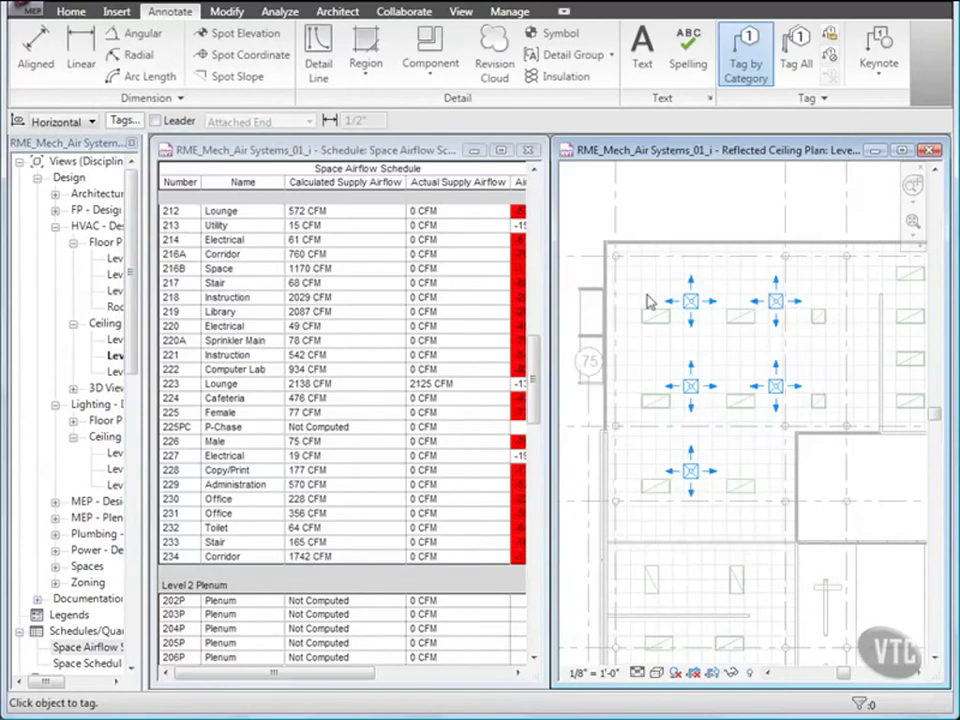
Step: Tag all five supply diffusers in Lounge 223 and end tagging
{"action": "left_click", "coordinate": [688, 312]}
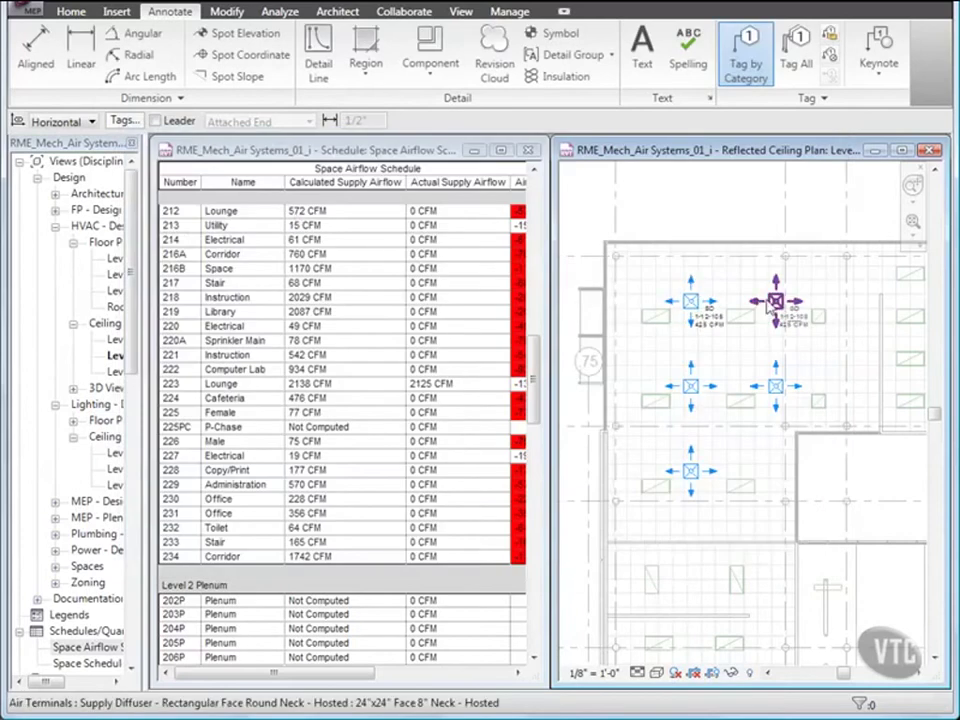
{"action": "left_click", "coordinate": [775, 306]}
{"action": "left_click", "coordinate": [774, 384]}
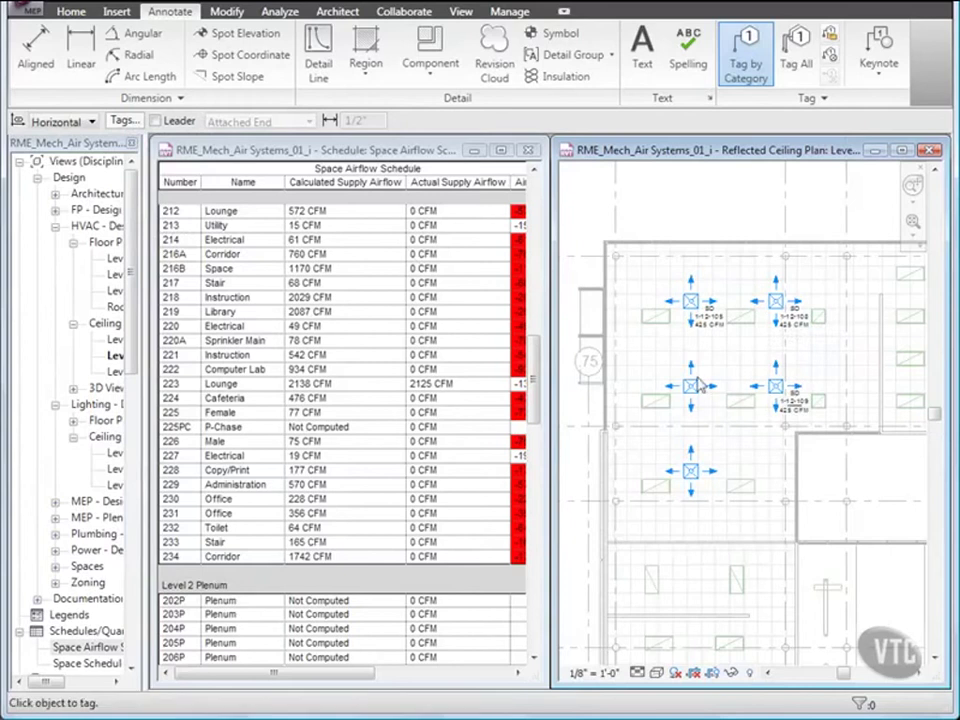
{"action": "left_click", "coordinate": [690, 416]}
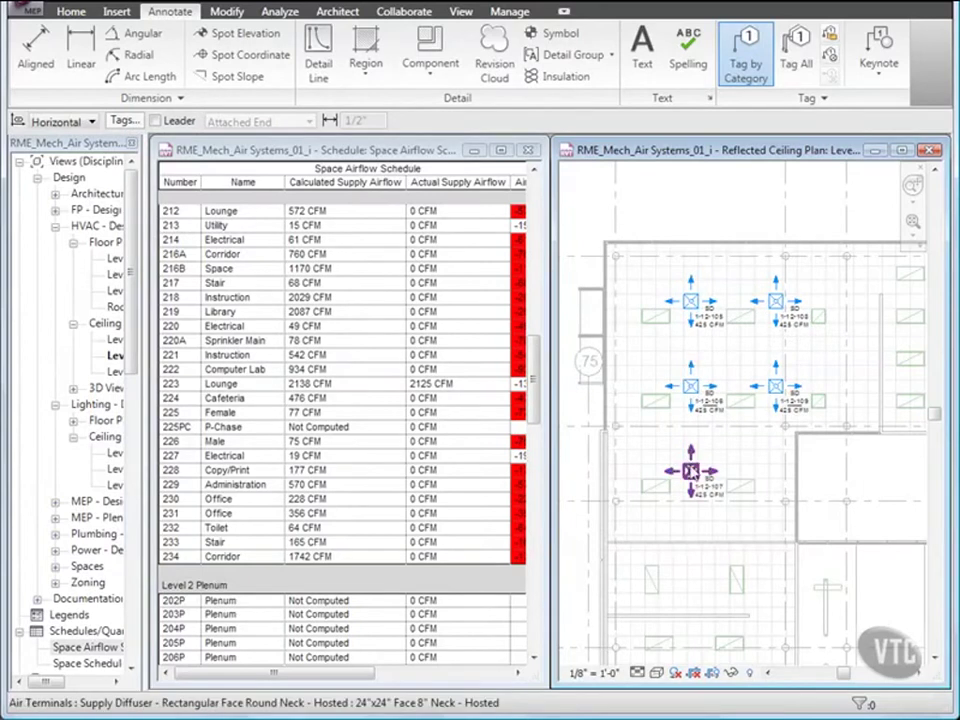
{"action": "left_click", "coordinate": [691, 471]}
{"action": "key", "text": "Escape"}
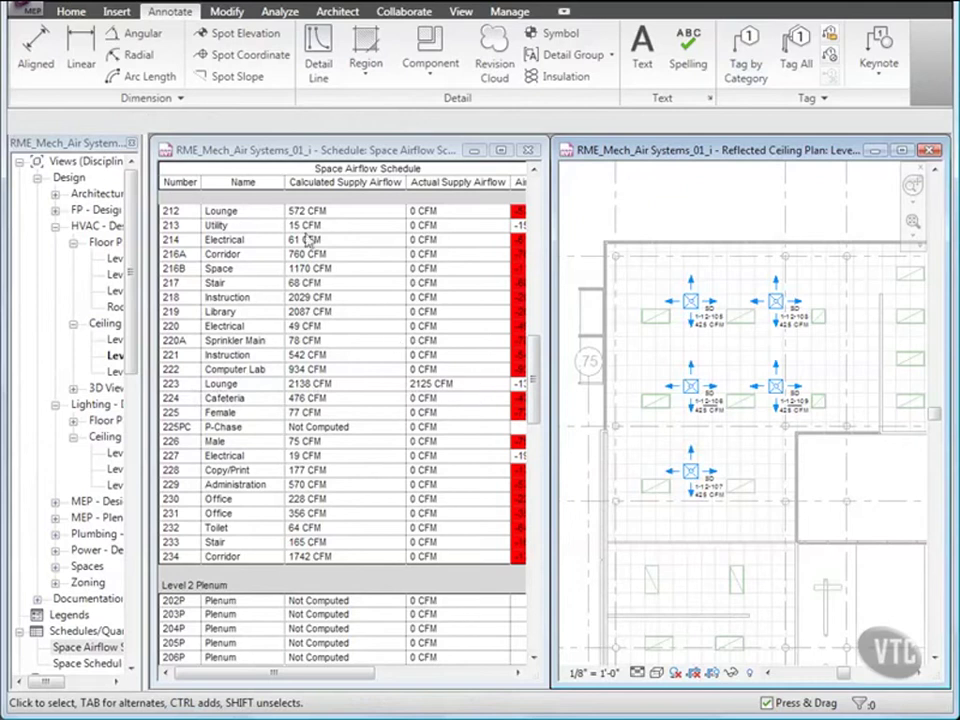
Step: Place two hosted Workplane-based Return Diffusers on the ceiling face, one in the lounge's lower-left corner and one toward its right end
{"action": "left_click", "coordinate": [71, 12]}
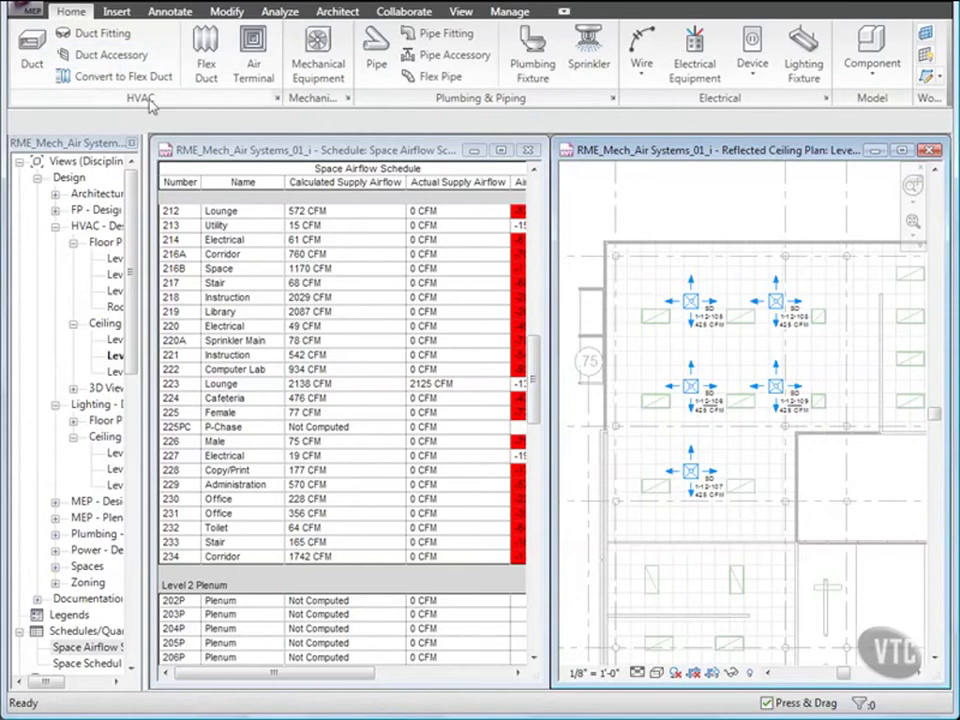
{"action": "left_click", "coordinate": [250, 68]}
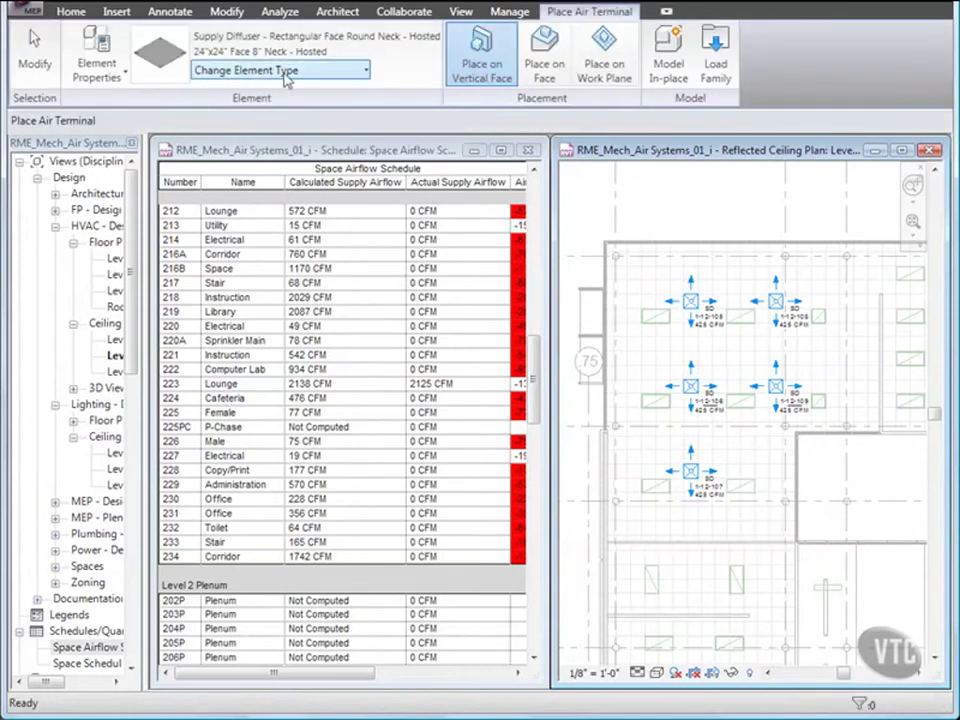
{"action": "left_click", "coordinate": [288, 72]}
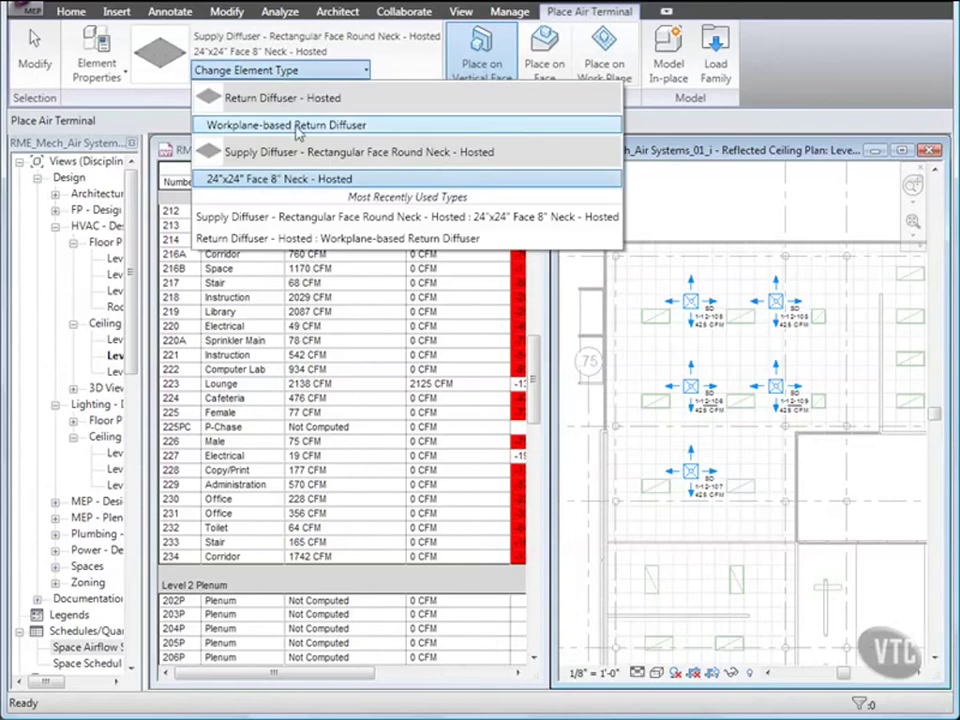
{"action": "left_click", "coordinate": [233, 126]}
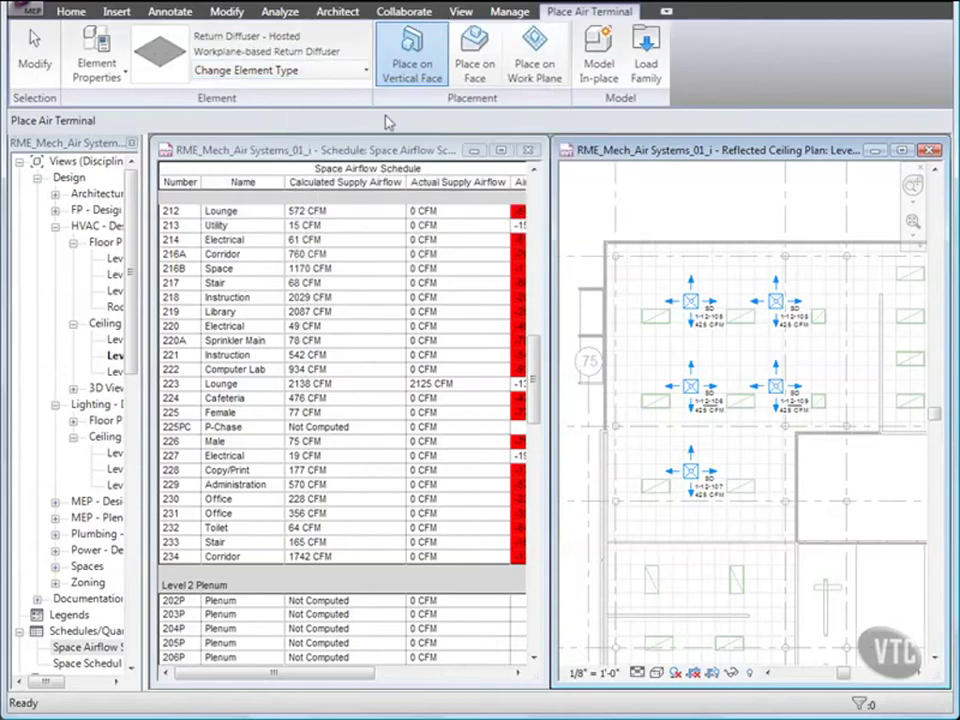
{"action": "left_click", "coordinate": [481, 66]}
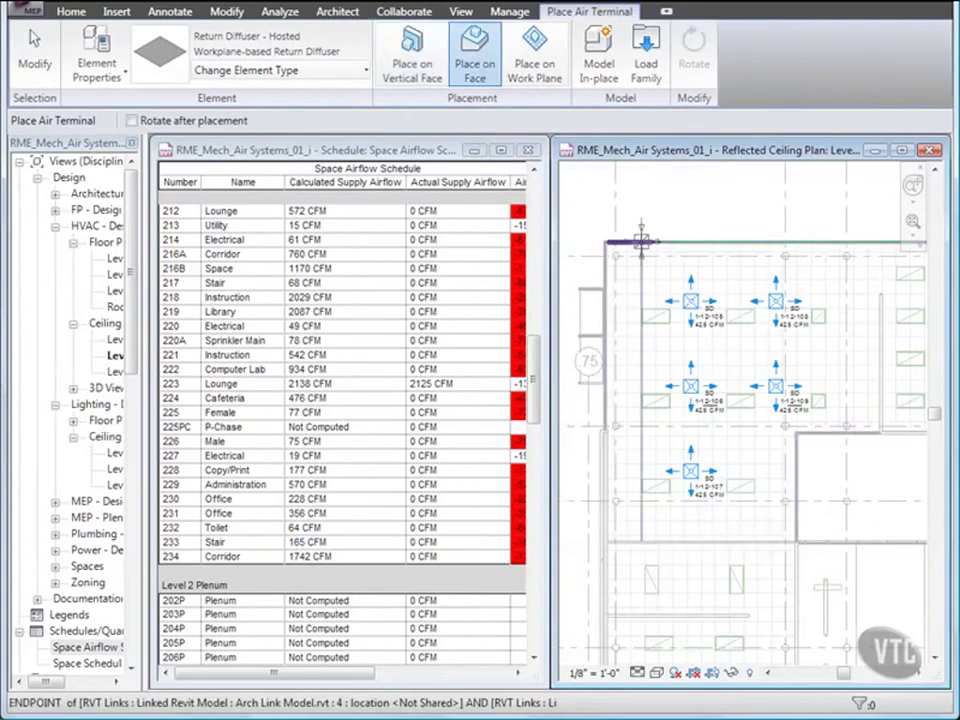
{"action": "left_click", "coordinate": [867, 407]}
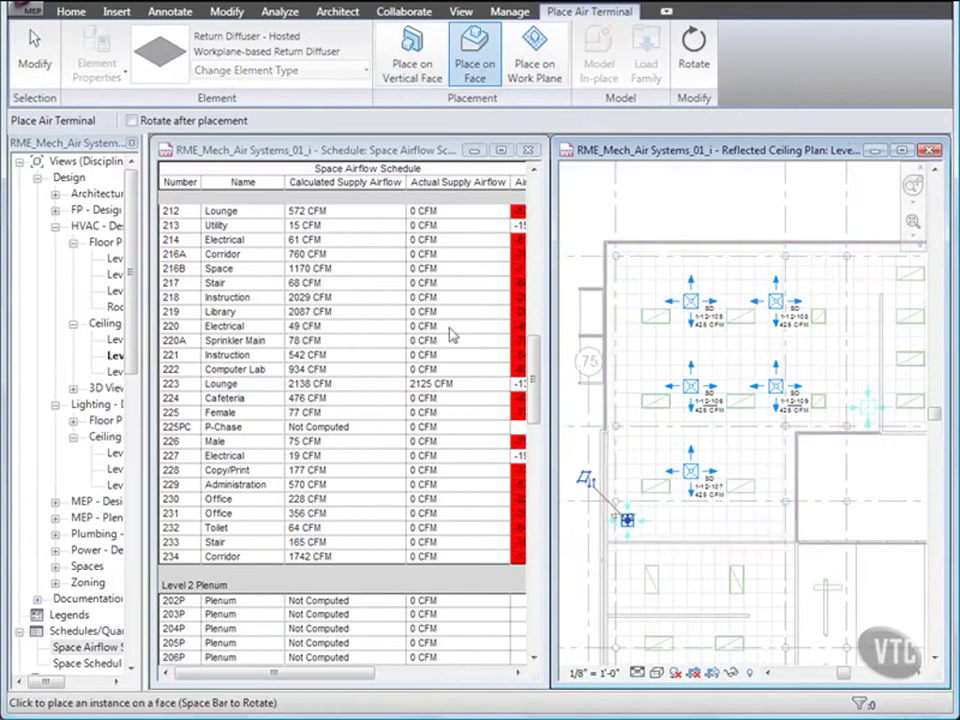
{"action": "left_click", "coordinate": [34, 52]}
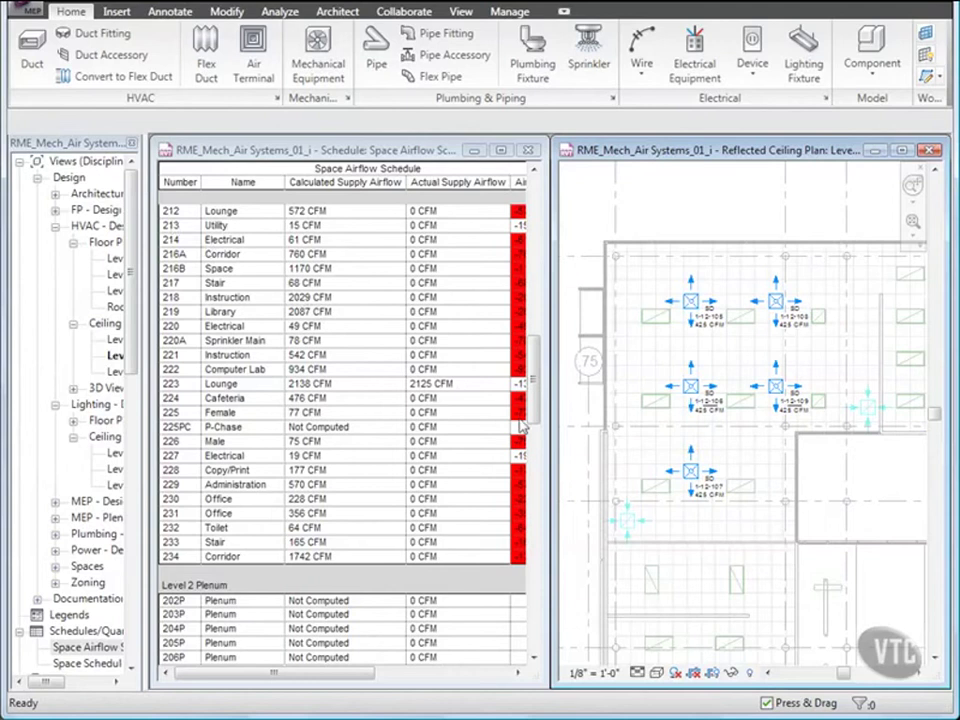
Step: Open the lower-left return diffuser's family for editing and display its Ref. Level floor plan
{"action": "left_click", "coordinate": [627, 521]}
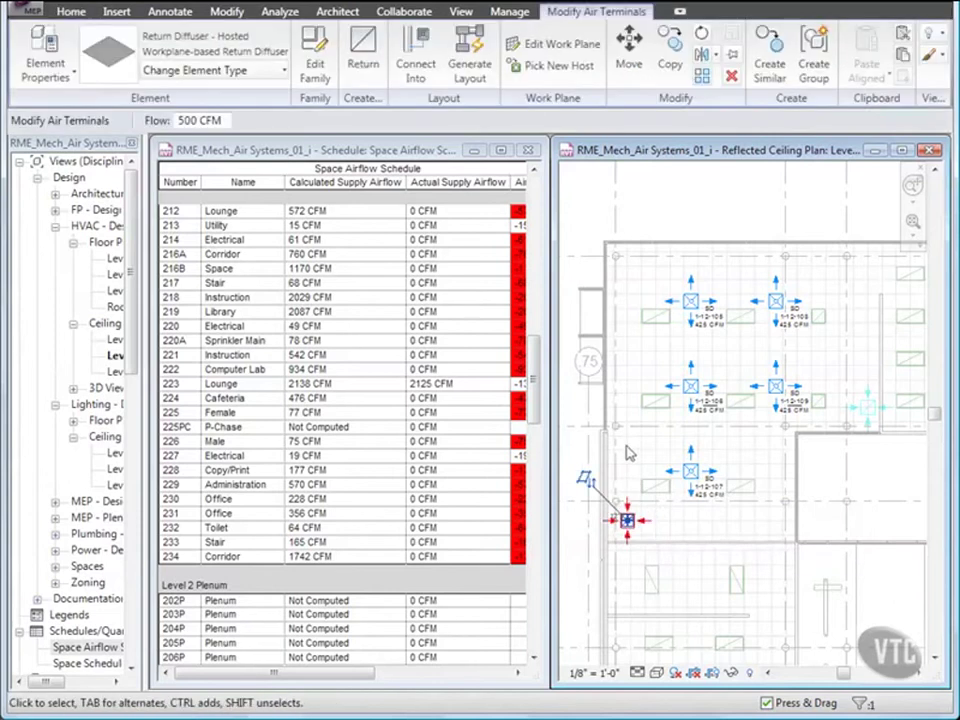
{"action": "left_click", "coordinate": [316, 72]}
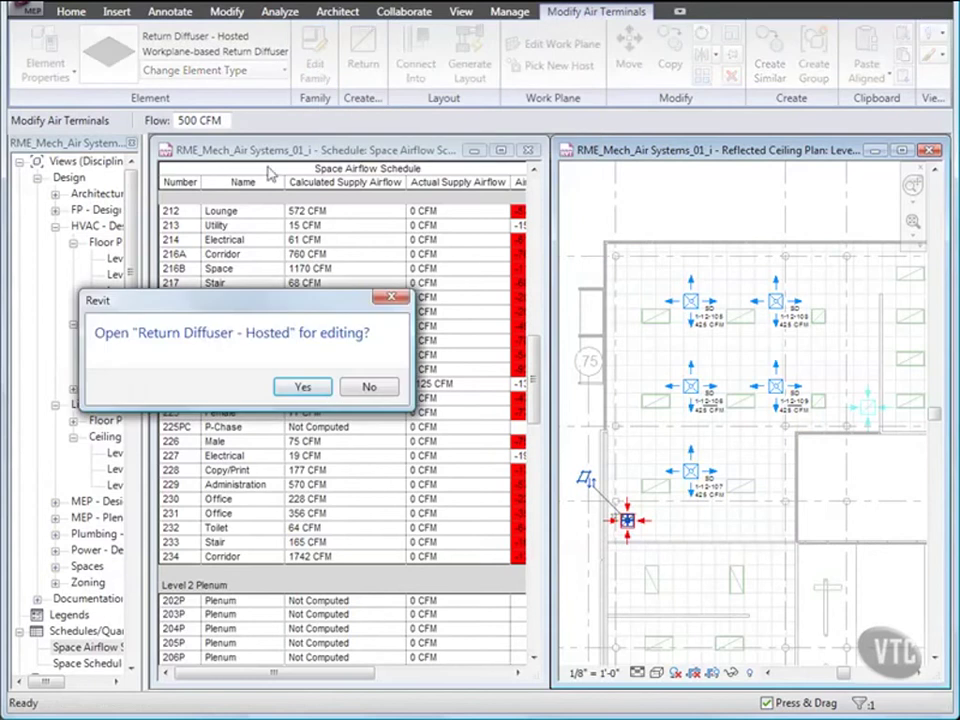
{"action": "left_click", "coordinate": [304, 387]}
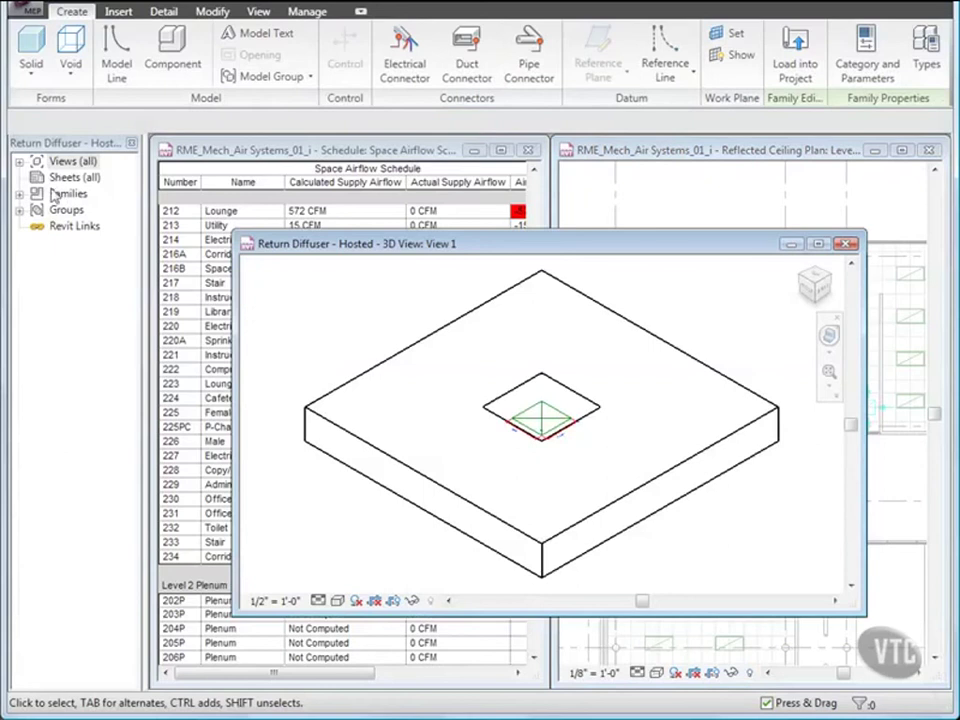
{"action": "left_click", "coordinate": [21, 165]}
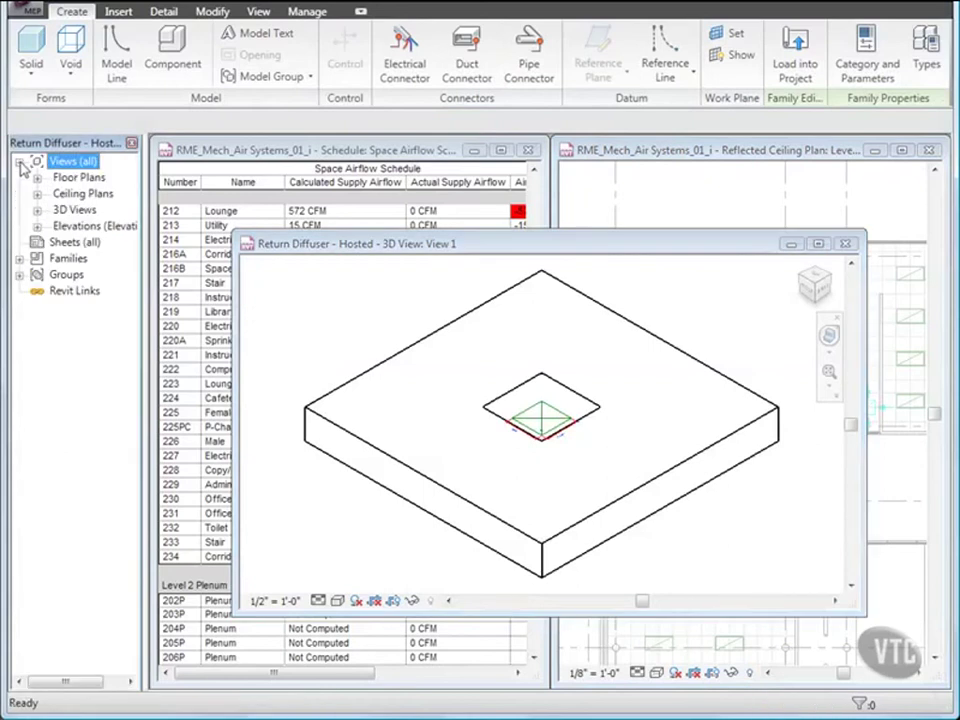
{"action": "left_click", "coordinate": [37, 178]}
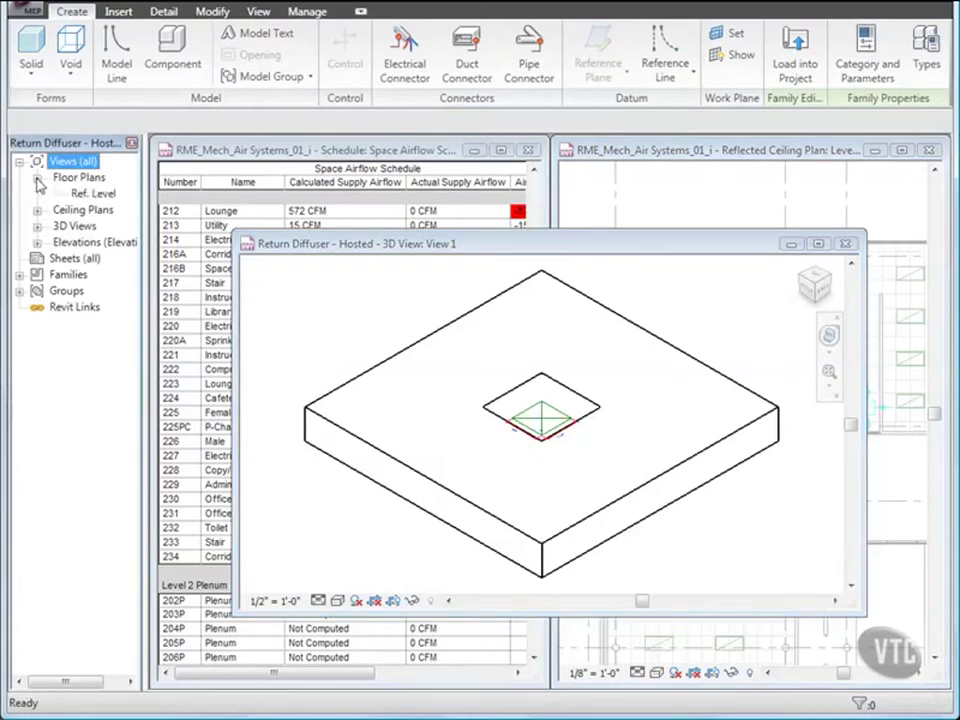
{"action": "double_click", "coordinate": [93, 194]}
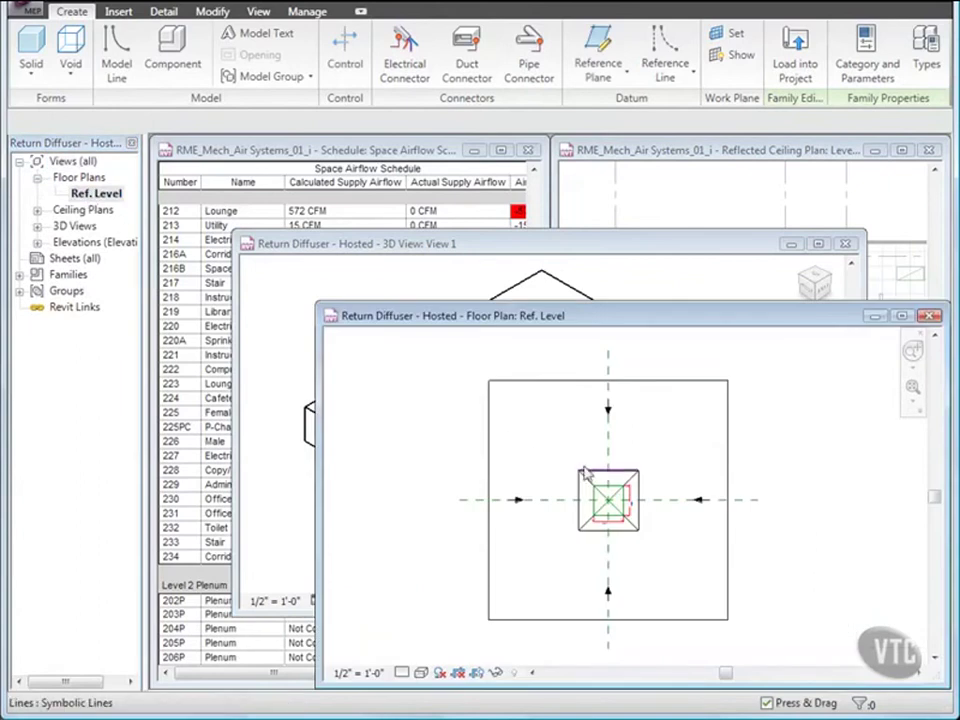
Step: Set the Reference property of the four symbolic lines forming the diffuser's outer square to Strong Reference
{"action": "left_click", "coordinate": [600, 481]}
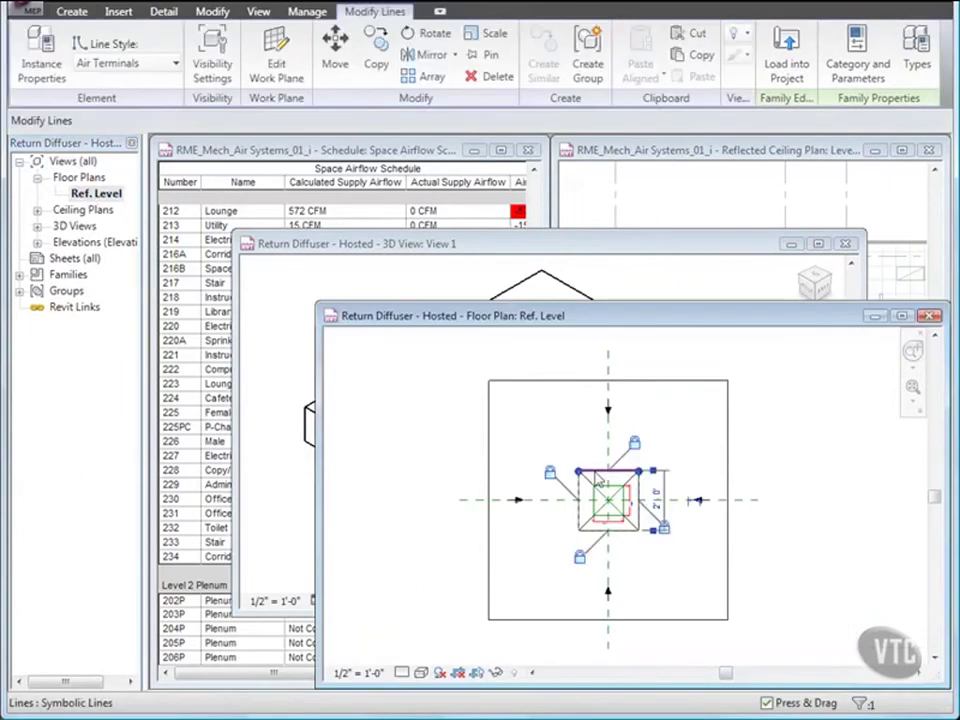
{"action": "left_click", "coordinate": [634, 529]}
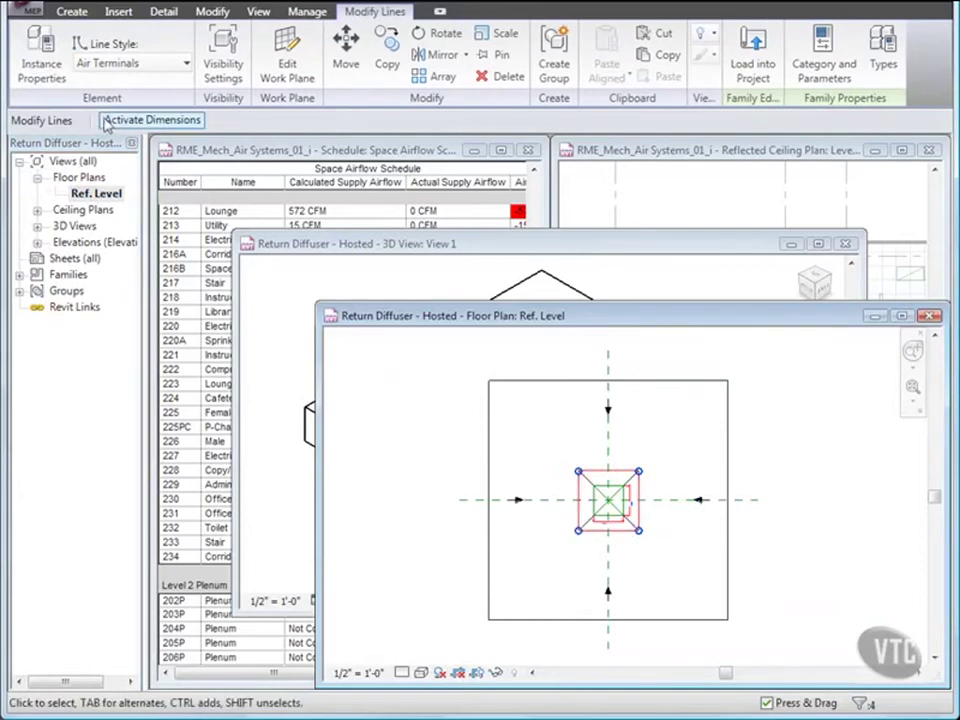
{"action": "left_click", "coordinate": [41, 58]}
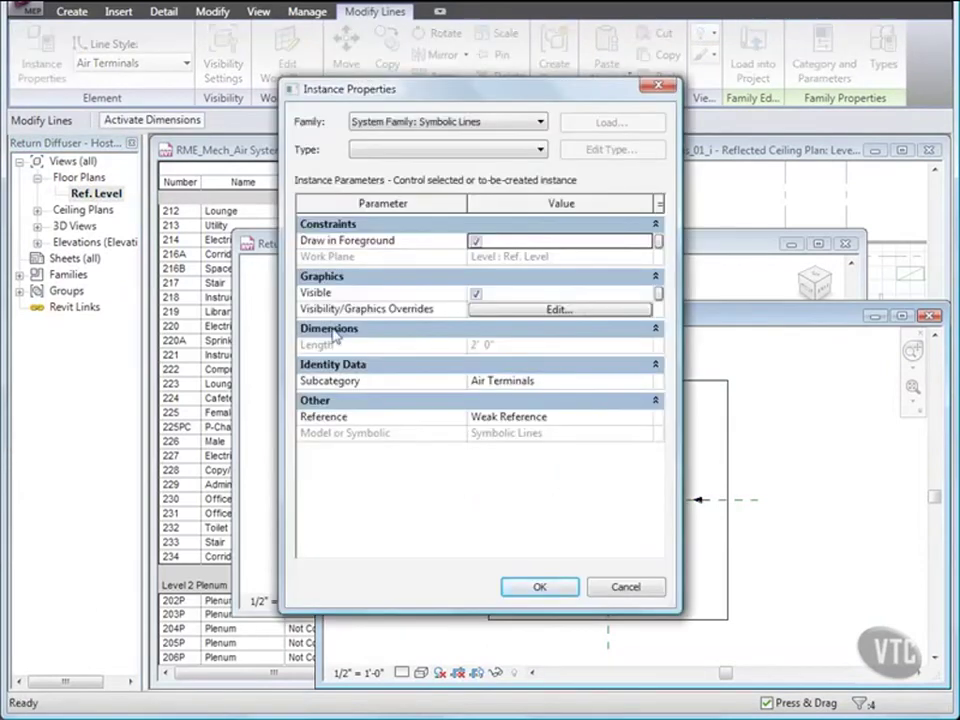
{"action": "left_click", "coordinate": [609, 416]}
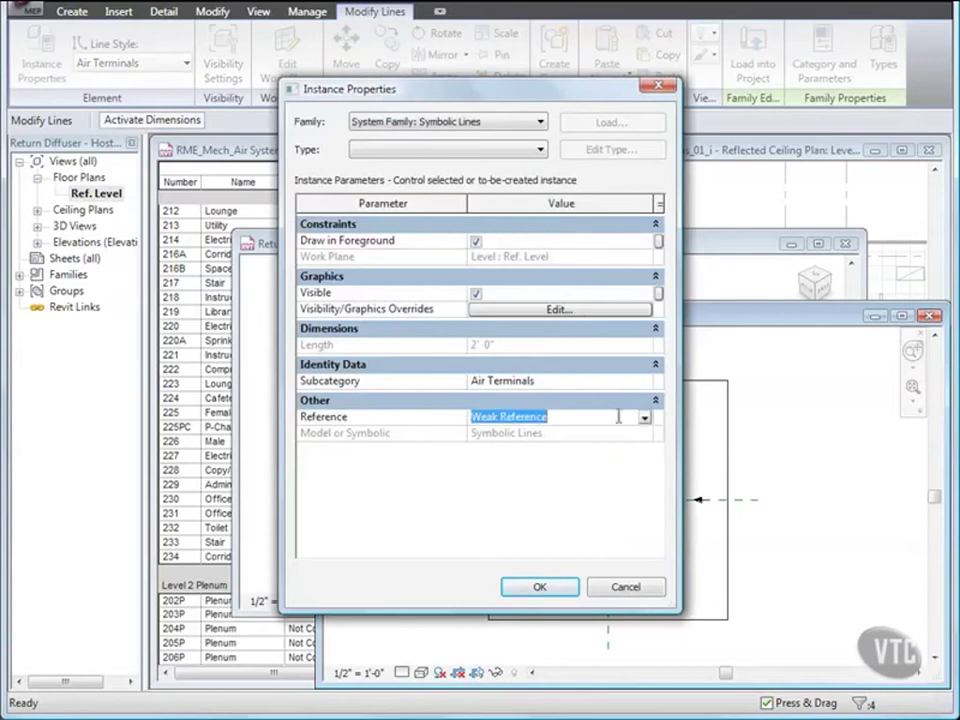
{"action": "left_click", "coordinate": [645, 420]}
{"action": "left_click", "coordinate": [540, 460]}
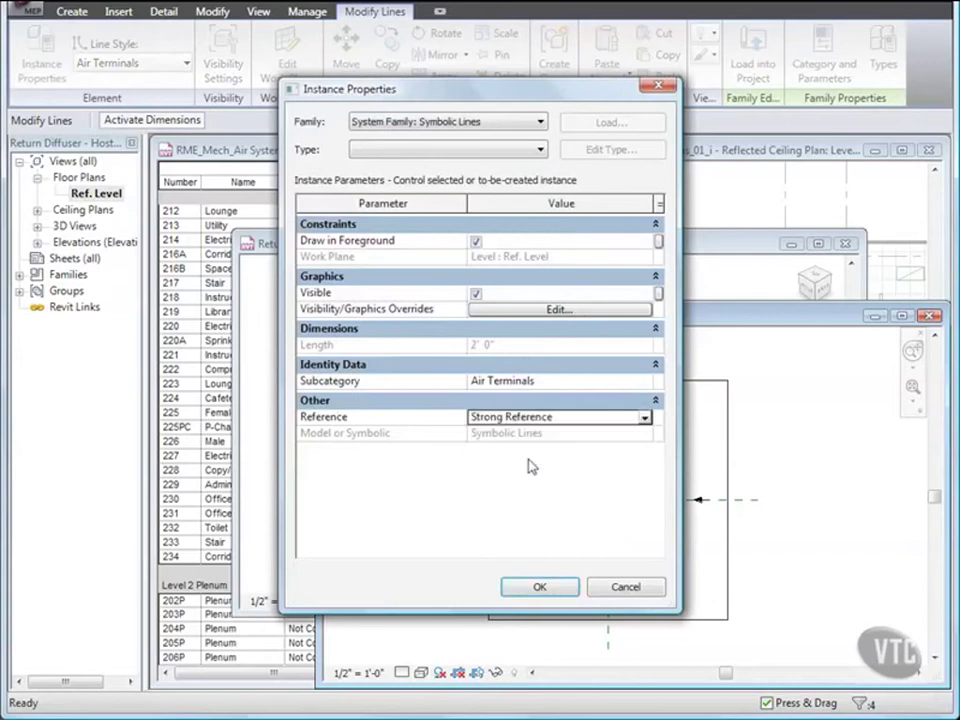
{"action": "left_click", "coordinate": [540, 590]}
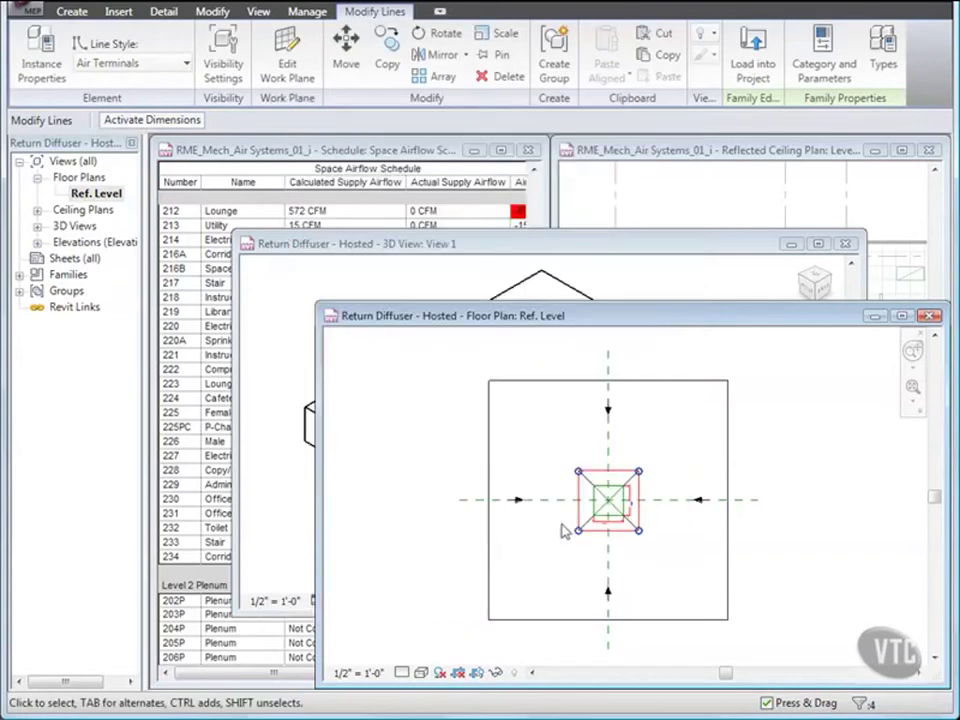
Step: Load the edited Return Diffuser - Hosted family into the project, overwriting the existing version and its parameter values
{"action": "left_click", "coordinate": [752, 66]}
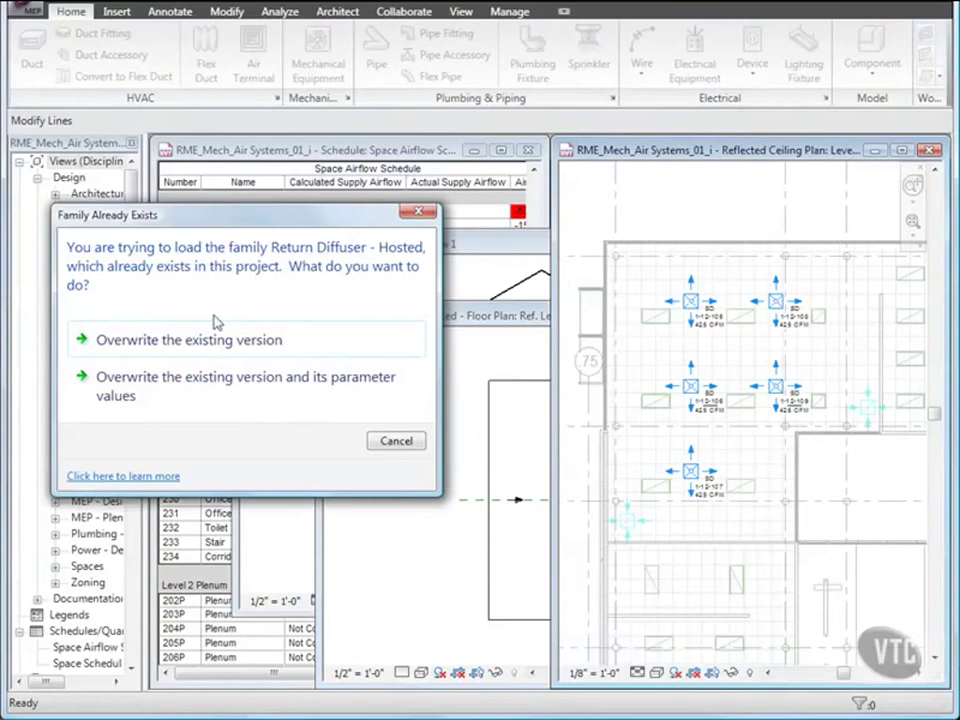
{"action": "left_click", "coordinate": [220, 390]}
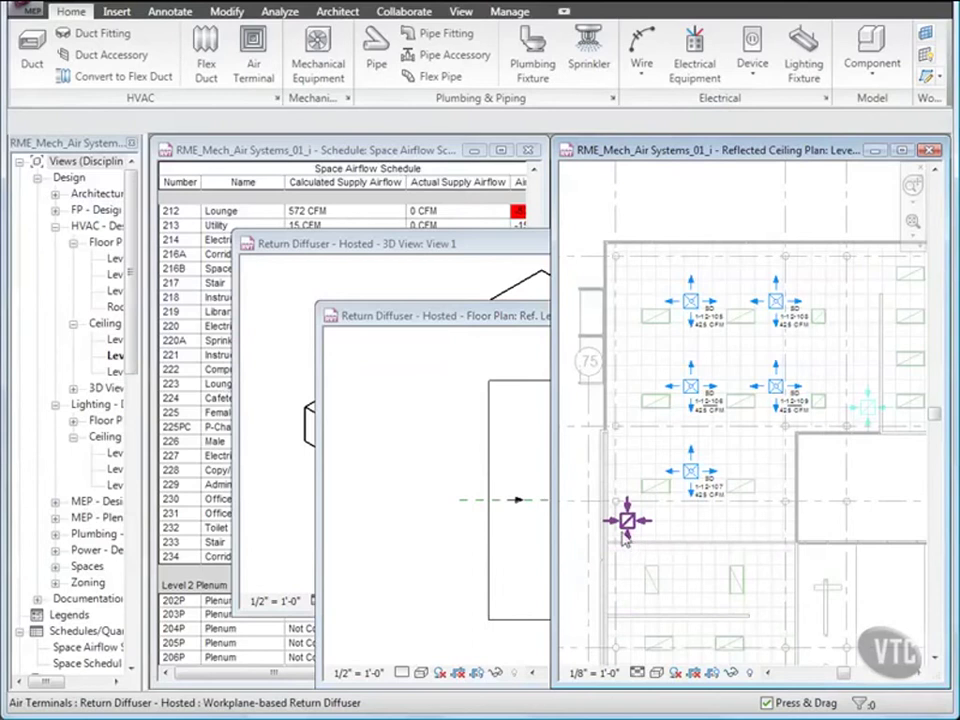
Step: Align the right and upper edges of the lounge's lower-left return diffuser with adjacent ceiling grid lines
{"action": "scroll", "coordinate": [630, 542], "scroll_direction": "up", "scroll_amount": 5}
{"action": "middle_click_drag", "start_coordinate": [635, 544], "coordinate": [722, 551]}
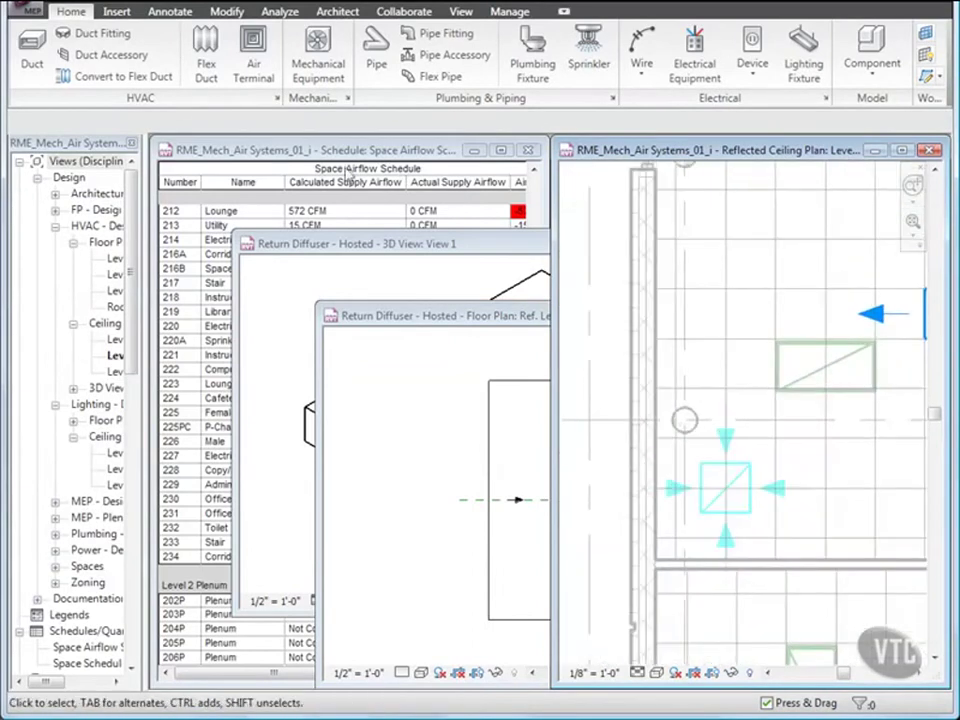
{"action": "left_click", "coordinate": [227, 13]}
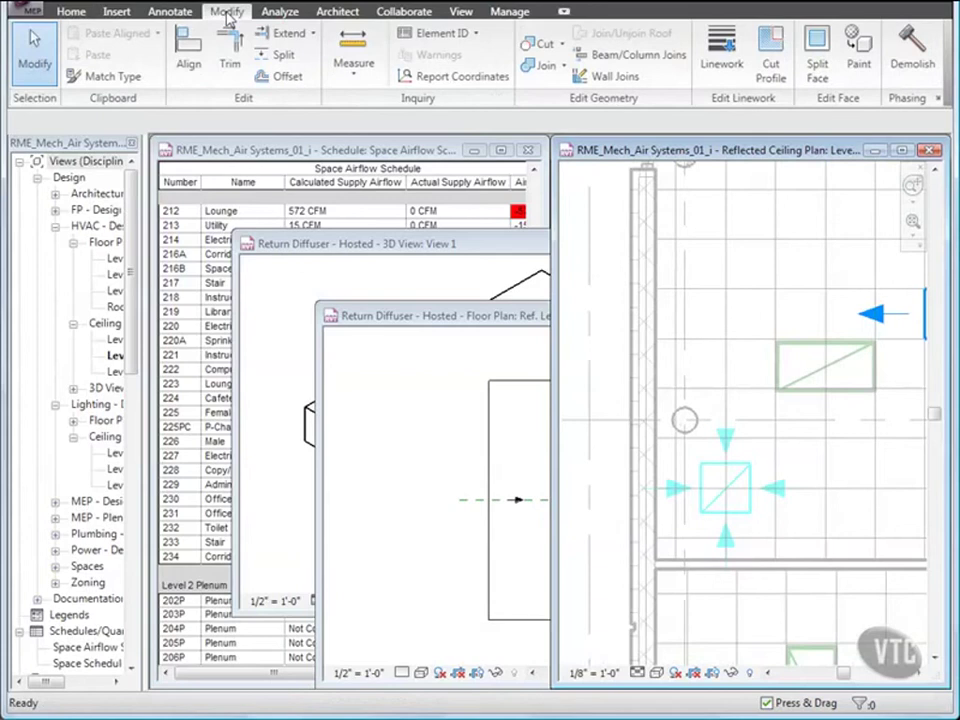
{"action": "left_click", "coordinate": [188, 50]}
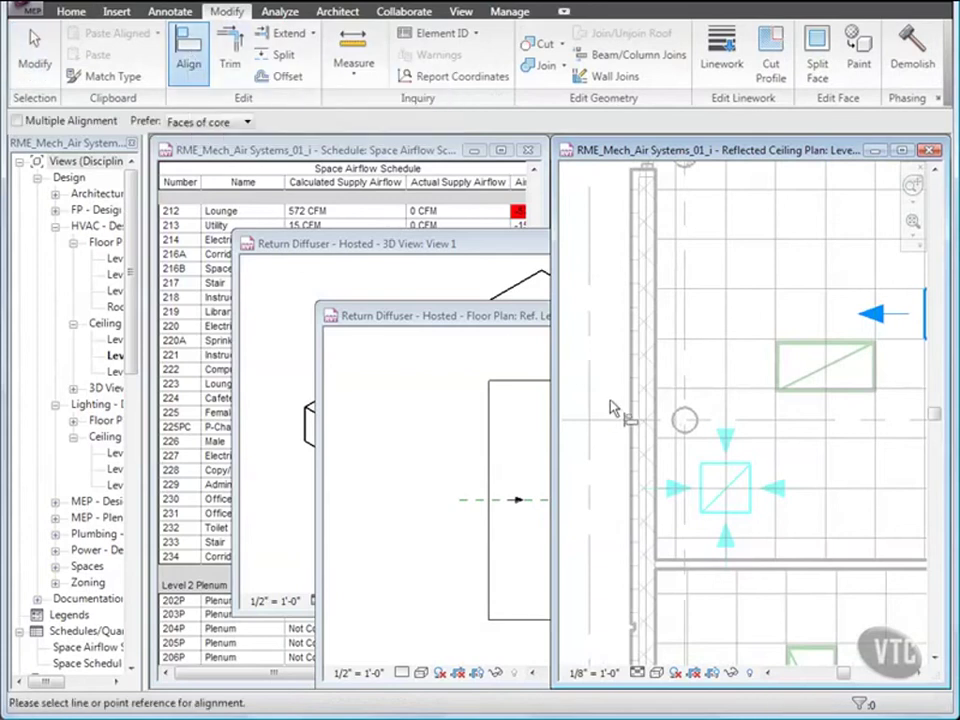
{"action": "left_click", "coordinate": [779, 457]}
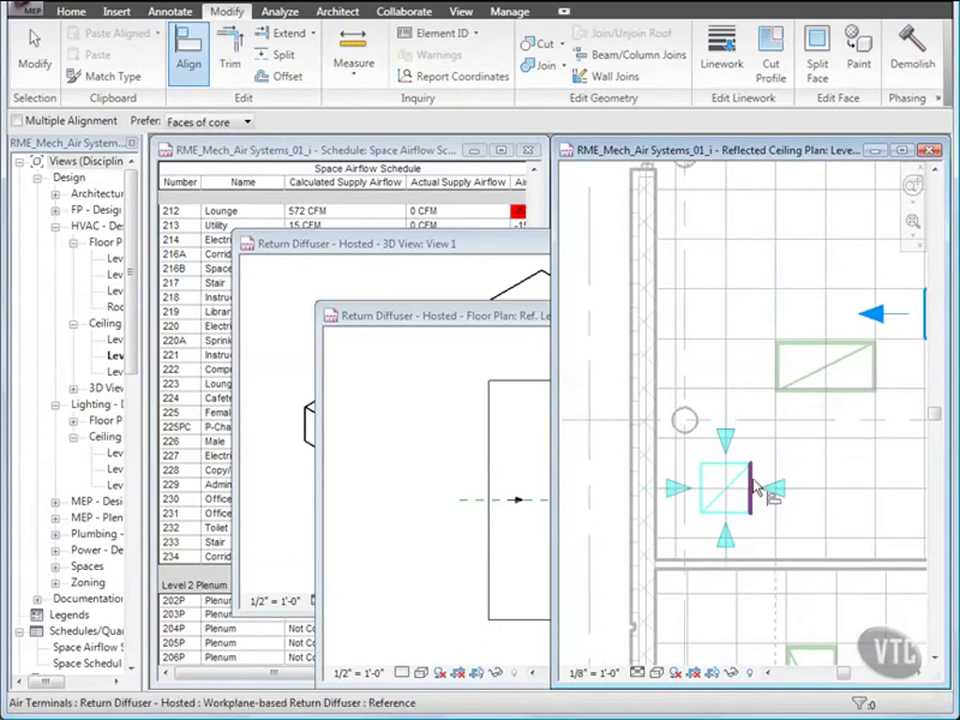
{"action": "left_click", "coordinate": [751, 488]}
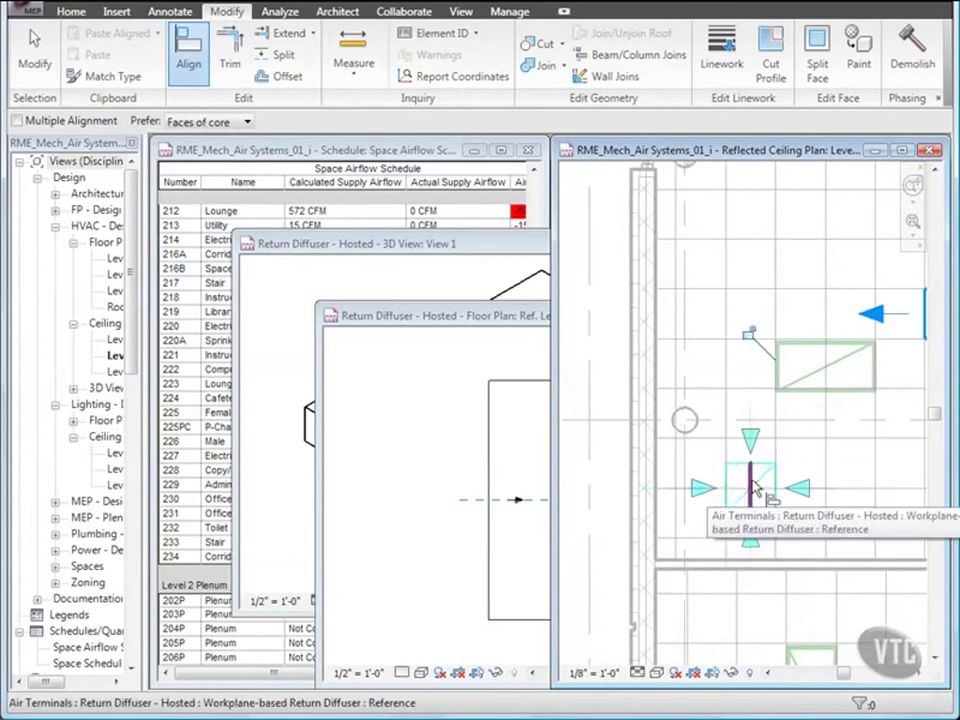
{"action": "left_click", "coordinate": [800, 445]}
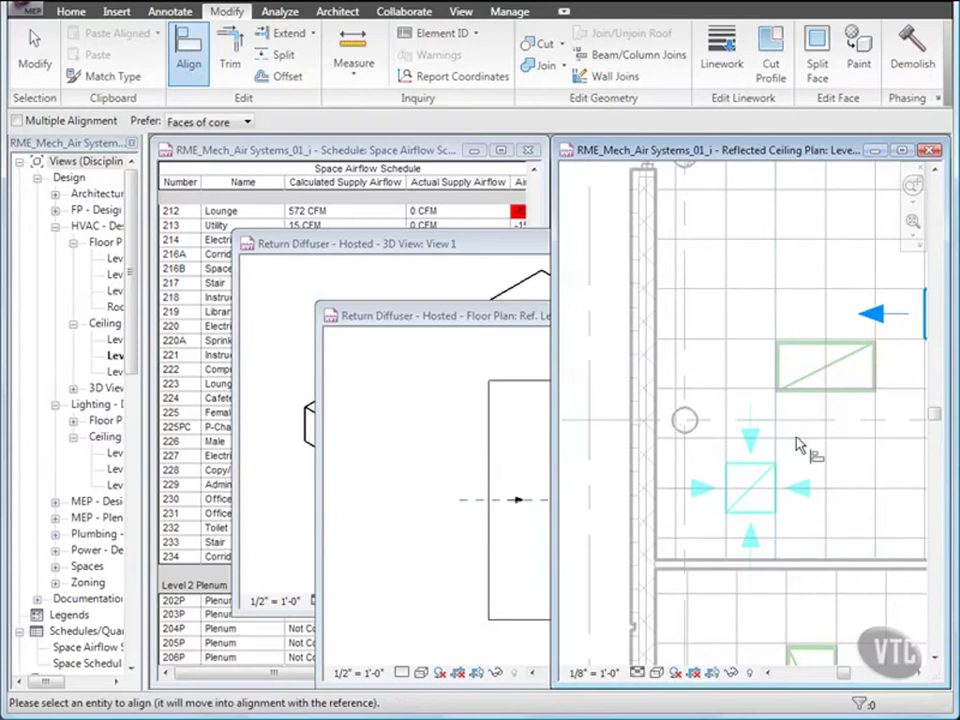
{"action": "left_click", "coordinate": [750, 464]}
Step: Align the right and upper edges of the return diffuser at the lounge's right end with the ceiling grid lines
{"action": "scroll", "coordinate": [751, 466], "scroll_direction": "down", "scroll_amount": 5}
{"action": "middle_click_drag", "start_coordinate": [812, 415], "coordinate": [643, 510]}
{"action": "scroll", "coordinate": [857, 450], "scroll_direction": "up", "scroll_amount": 5}
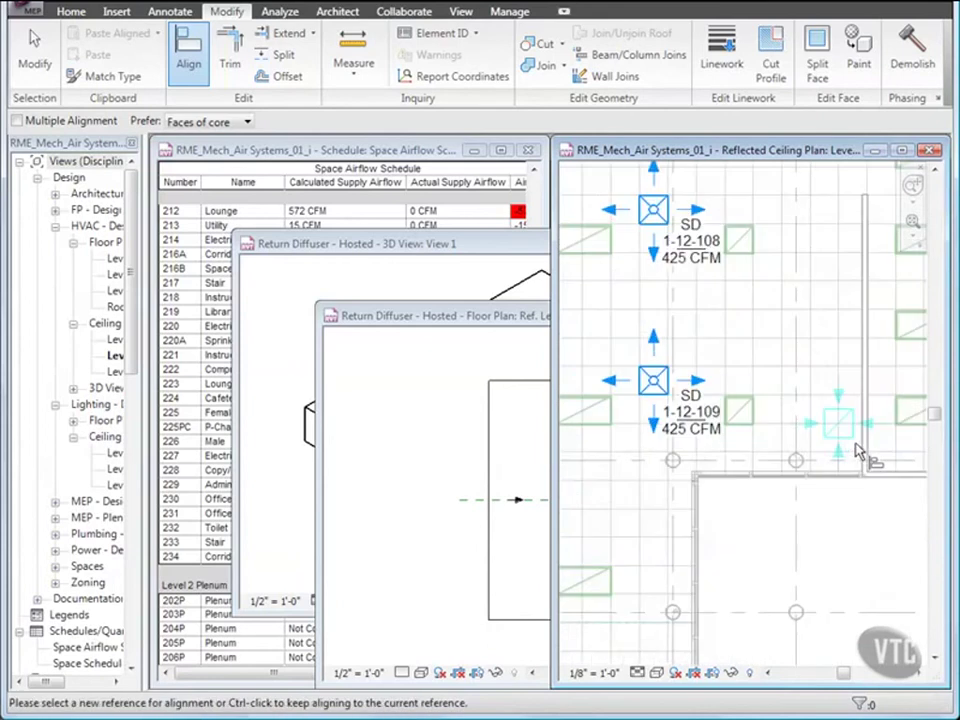
{"action": "middle_click_drag", "start_coordinate": [862, 452], "coordinate": [752, 447]}
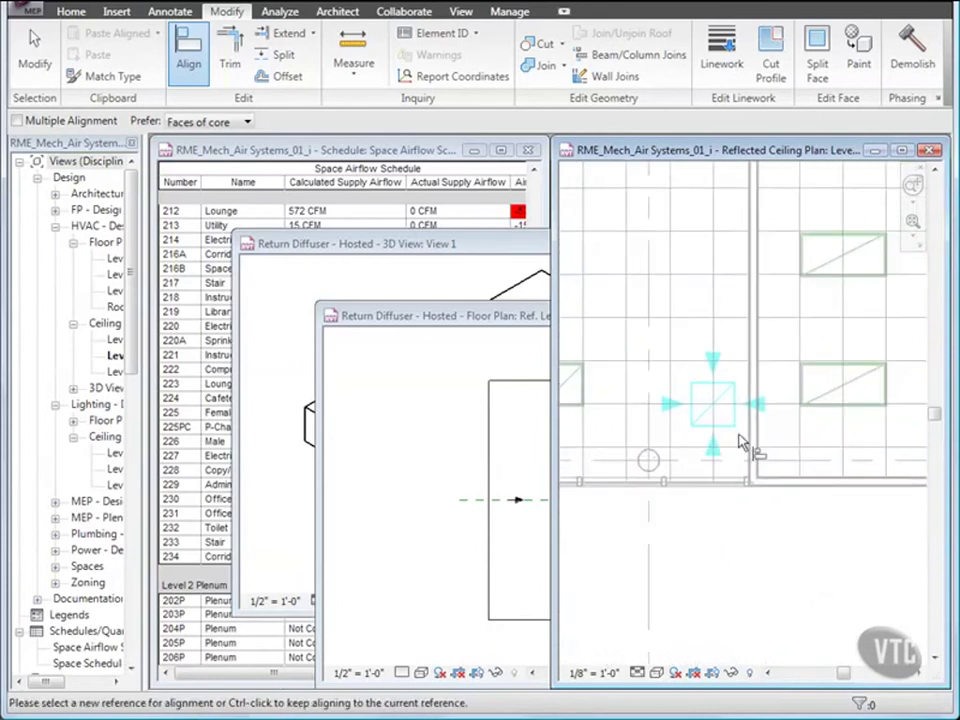
{"action": "left_click", "coordinate": [716, 338]}
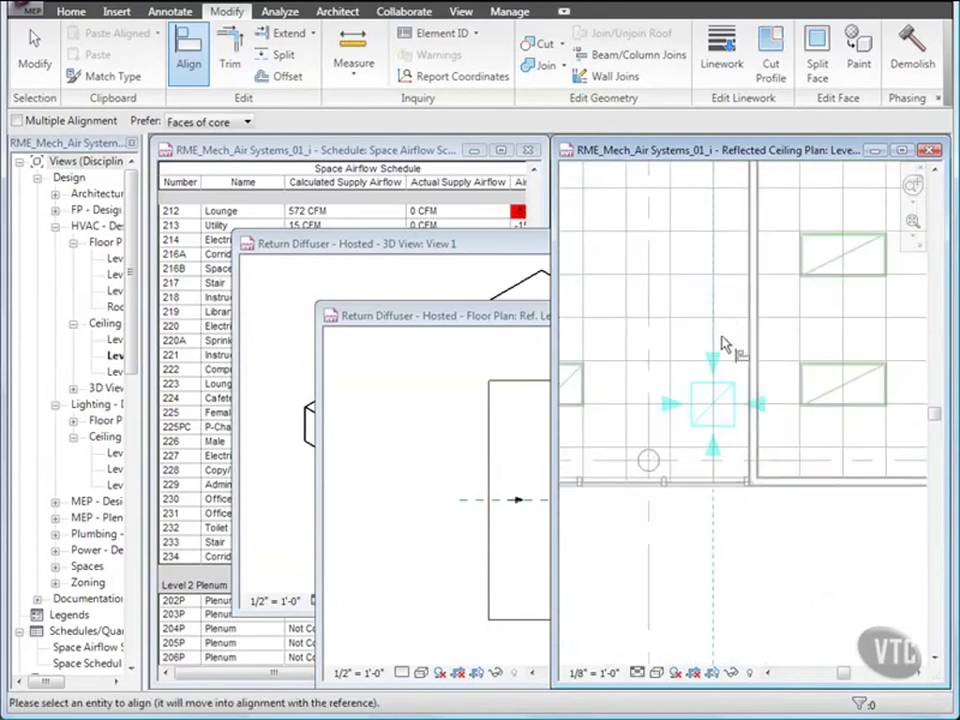
{"action": "left_click", "coordinate": [735, 400]}
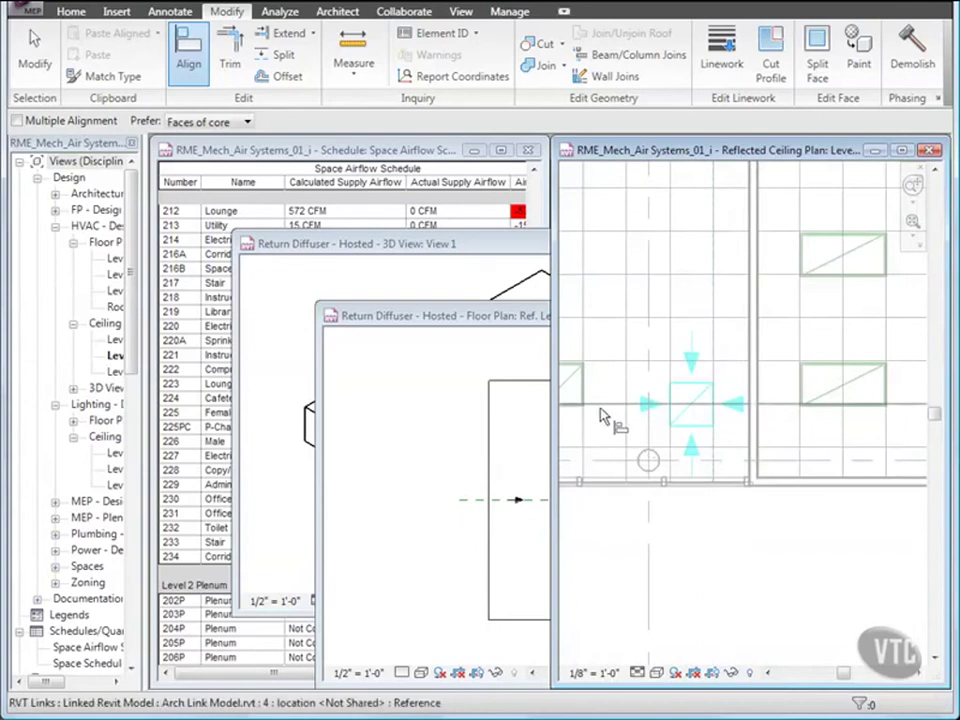
{"action": "left_click", "coordinate": [607, 410]}
{"action": "left_click", "coordinate": [682, 387]}
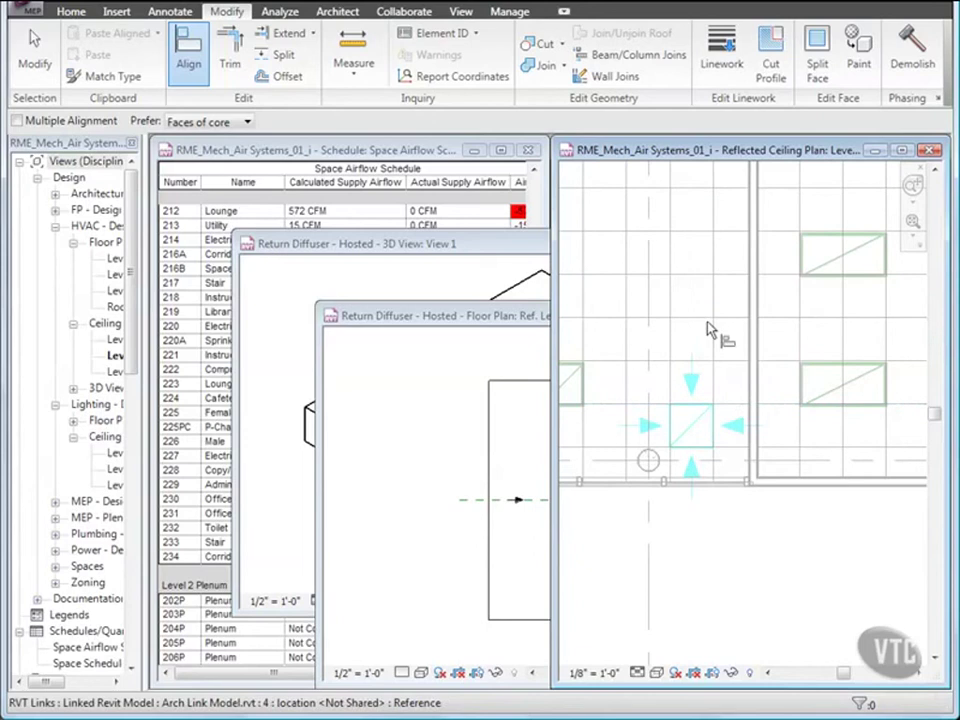
{"action": "key", "text": "Escape"}
{"action": "key", "text": "Escape"}
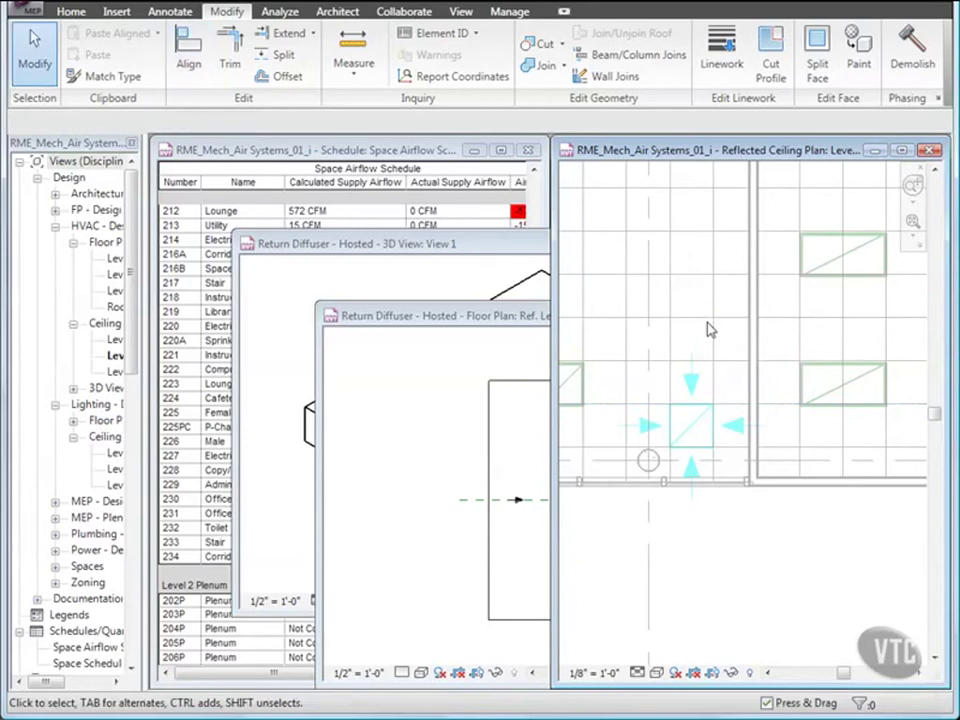
Step: Turn off the RightArrow and DownArrow instance parameters of the return diffuser at the lounge's right end
{"action": "left_click", "coordinate": [695, 425]}
{"action": "left_click", "coordinate": [695, 425]}
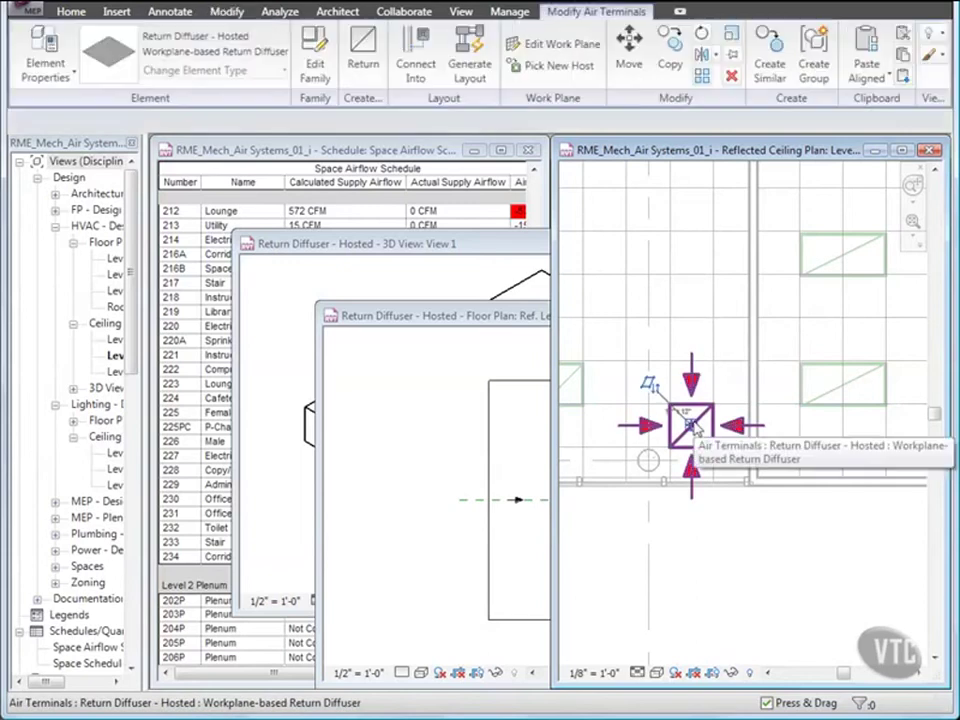
{"action": "left_click", "coordinate": [42, 48]}
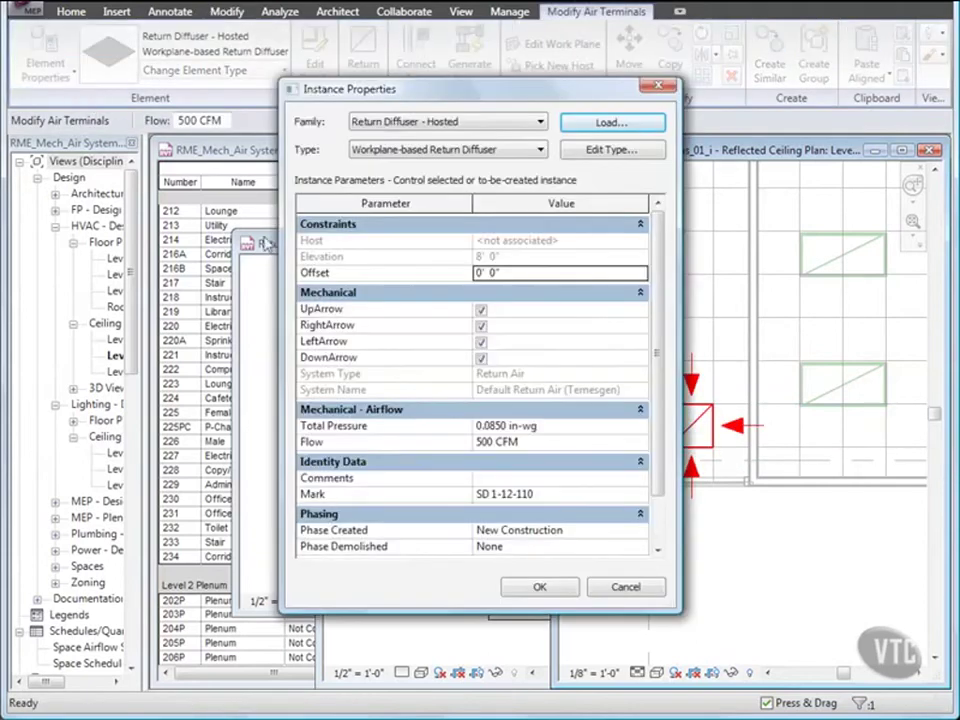
{"action": "left_click", "coordinate": [481, 326]}
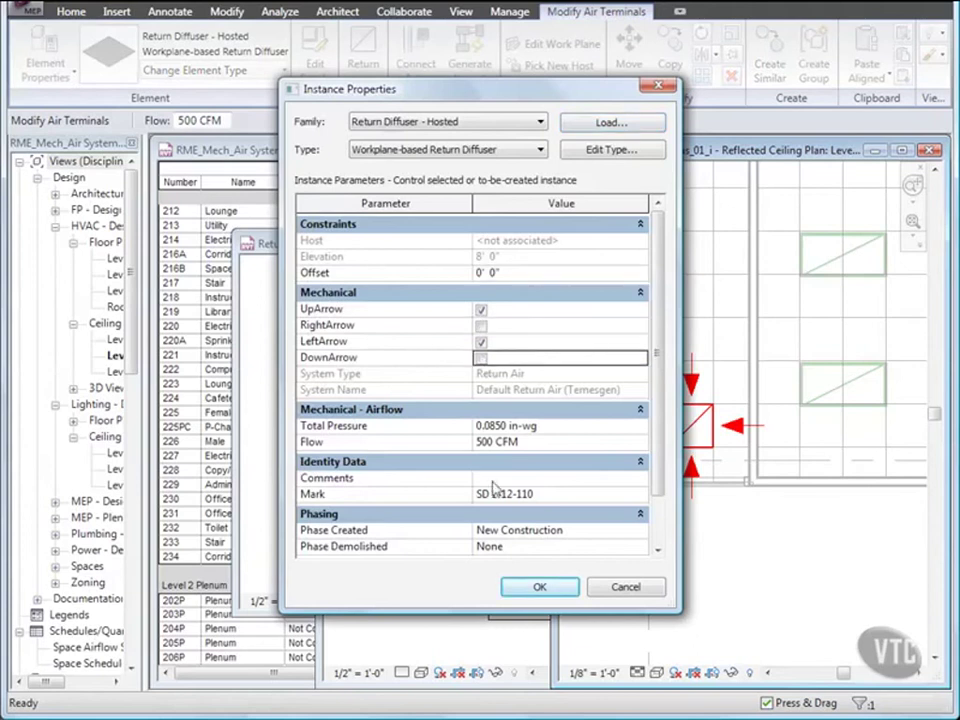
{"action": "left_click", "coordinate": [539, 587]}
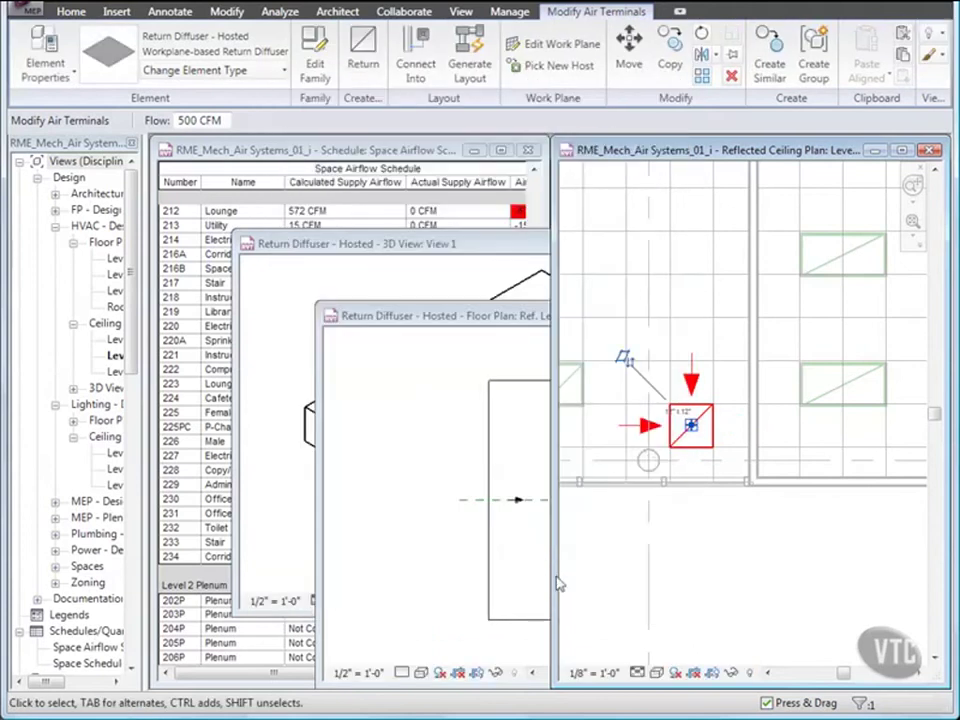
Step: Turn off the LeftArrow instance parameter of the return diffuser in the lounge's lower-left corner
{"action": "scroll", "coordinate": [731, 370], "scroll_direction": "down", "scroll_amount": 4}
{"action": "scroll", "coordinate": [700, 420], "scroll_direction": "down", "scroll_amount": 2}
{"action": "middle_click_drag", "start_coordinate": [679, 465], "coordinate": [806, 439]}
{"action": "scroll", "coordinate": [703, 450], "scroll_direction": "up", "scroll_amount": 1}
{"action": "scroll", "coordinate": [700, 455], "scroll_direction": "up", "scroll_amount": 3}
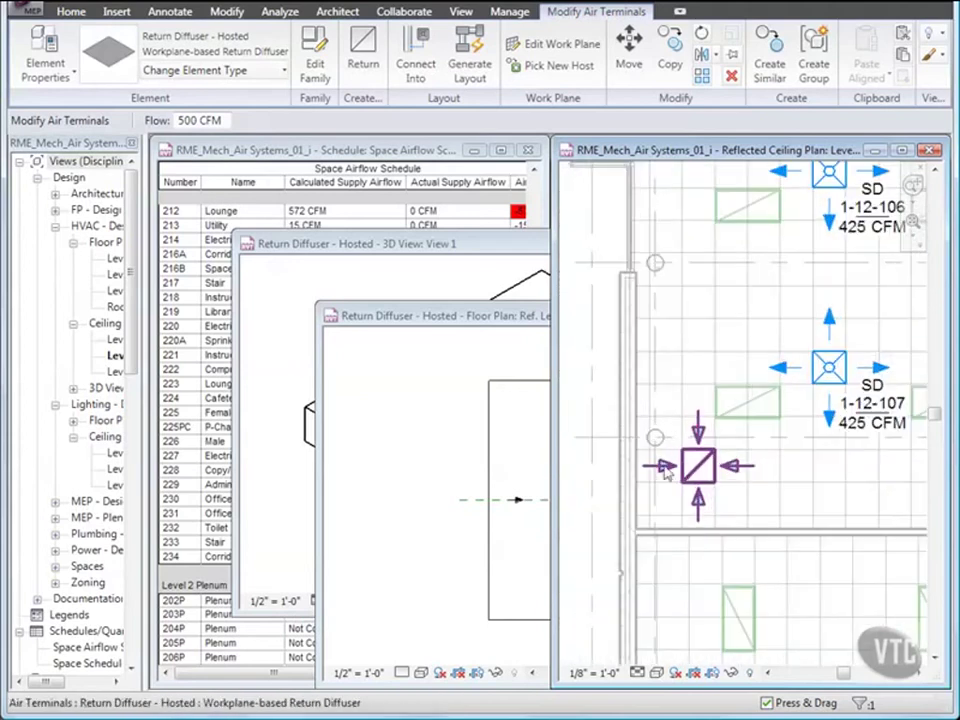
{"action": "left_click", "coordinate": [693, 470]}
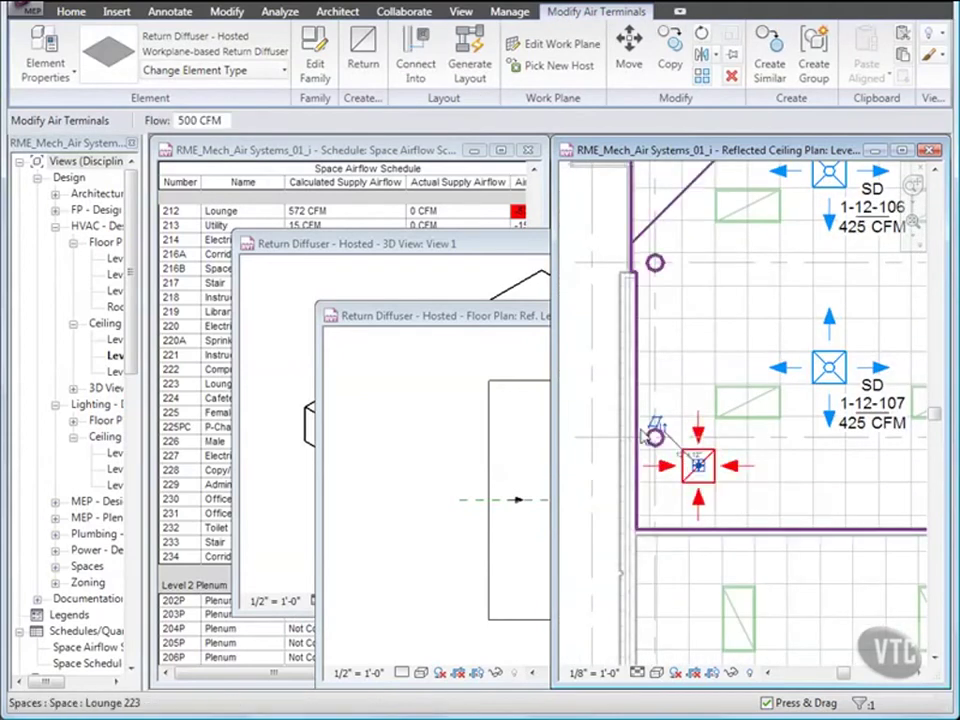
{"action": "left_click", "coordinate": [47, 46]}
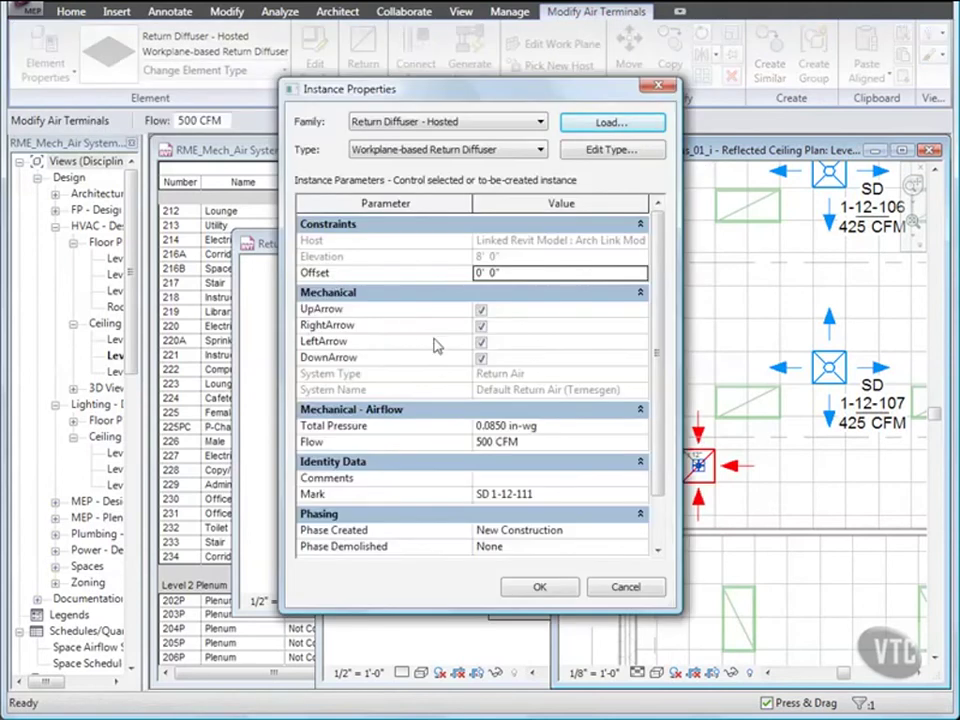
{"action": "left_click", "coordinate": [480, 343]}
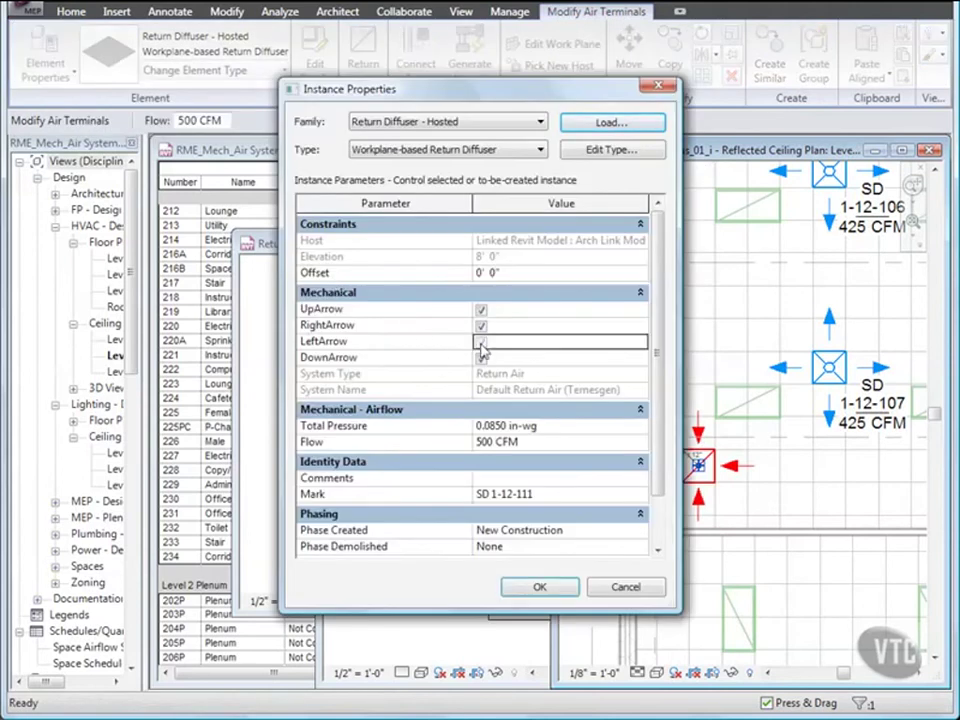
{"action": "left_click", "coordinate": [541, 586]}
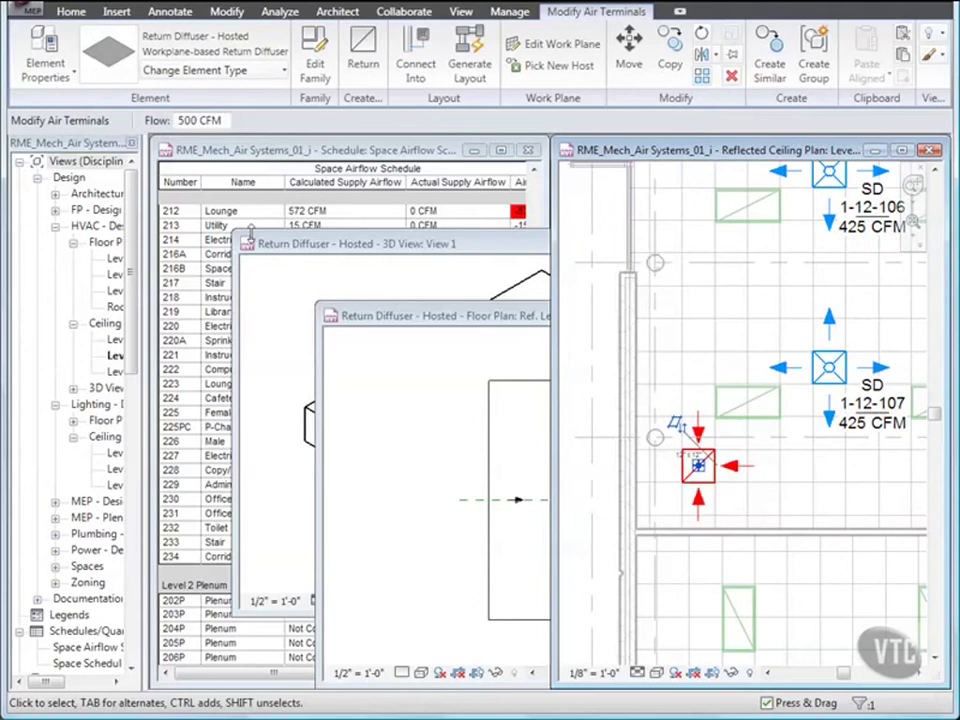
Step: Close the RME_Mech_Air Systems_01_i project and the Return Diffuser - Hosted family
{"action": "left_click", "coordinate": [20, 6]}
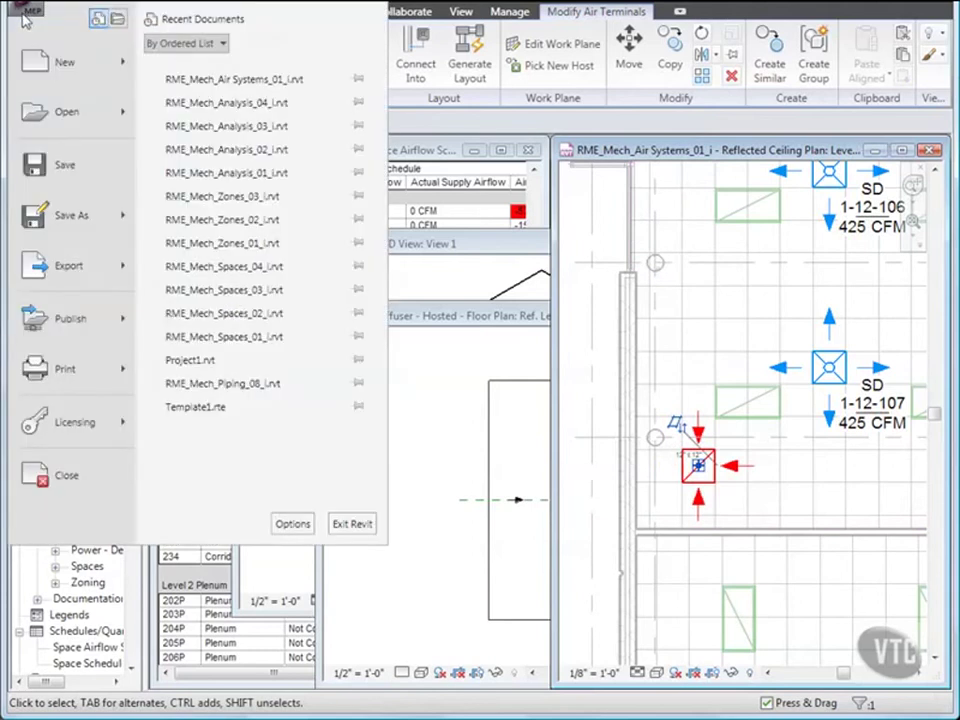
{"action": "left_click", "coordinate": [70, 478]}
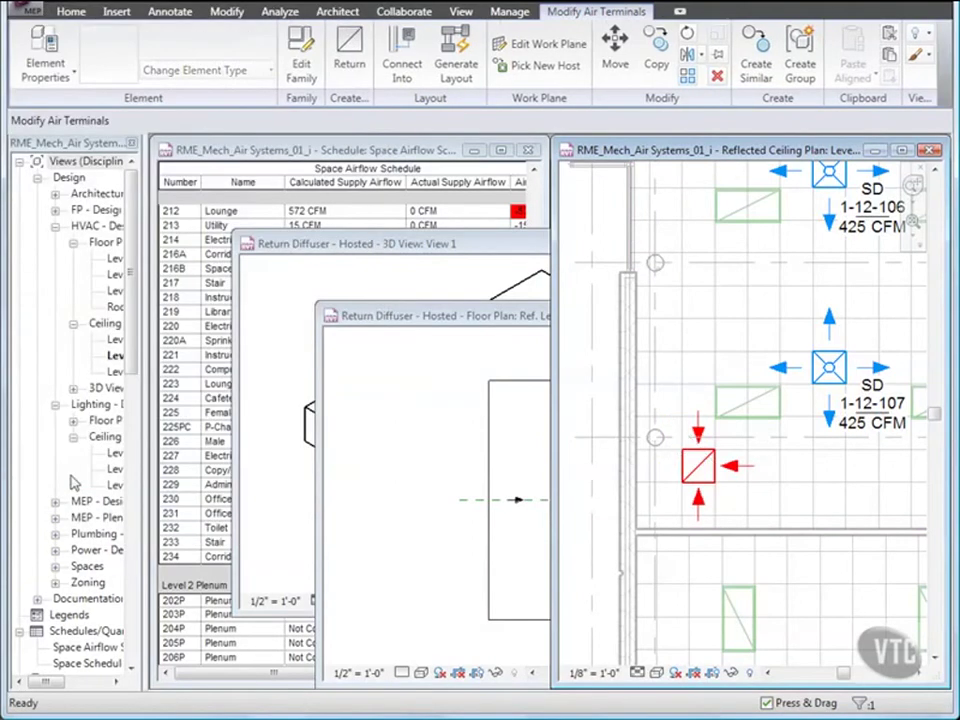
{"action": "left_click", "coordinate": [281, 399]}
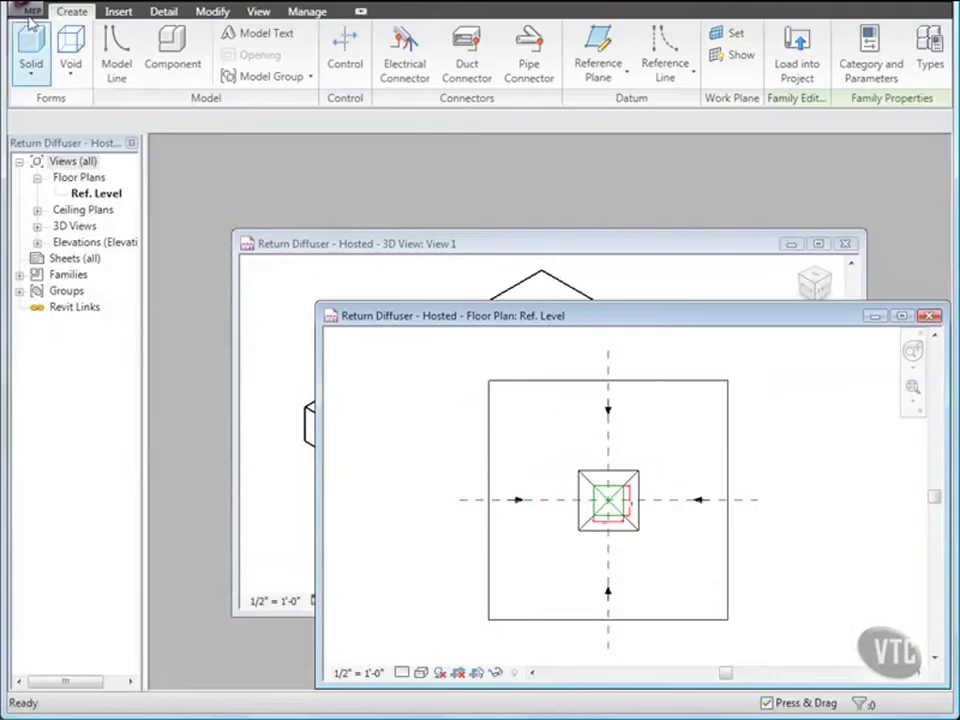
{"action": "left_click", "coordinate": [22, 8]}
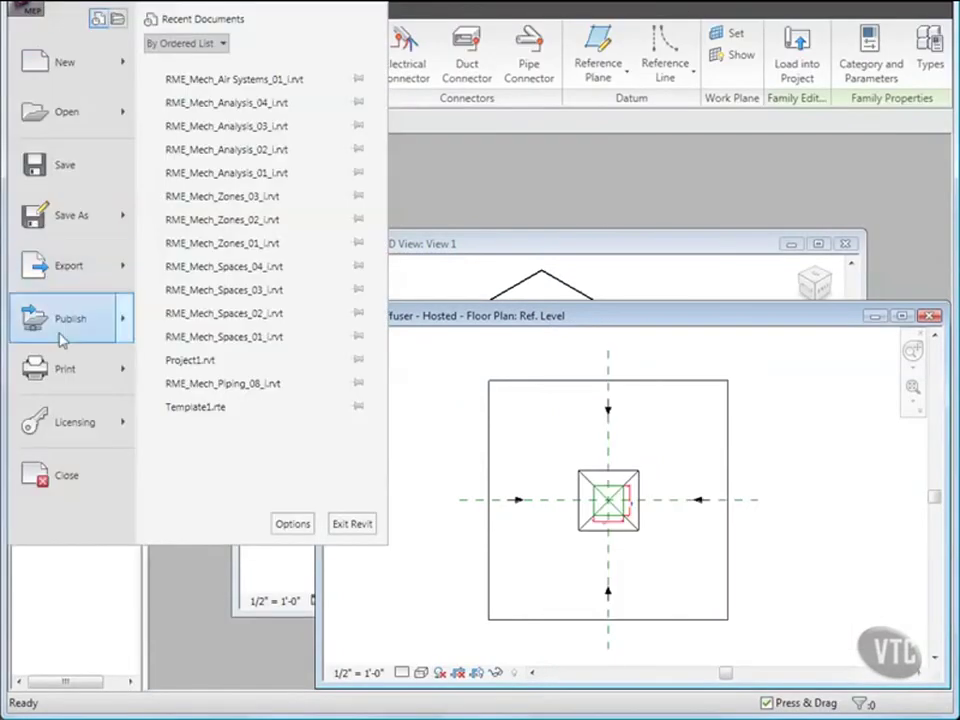
{"action": "left_click", "coordinate": [64, 478]}
{"action": "left_click", "coordinate": [293, 397]}
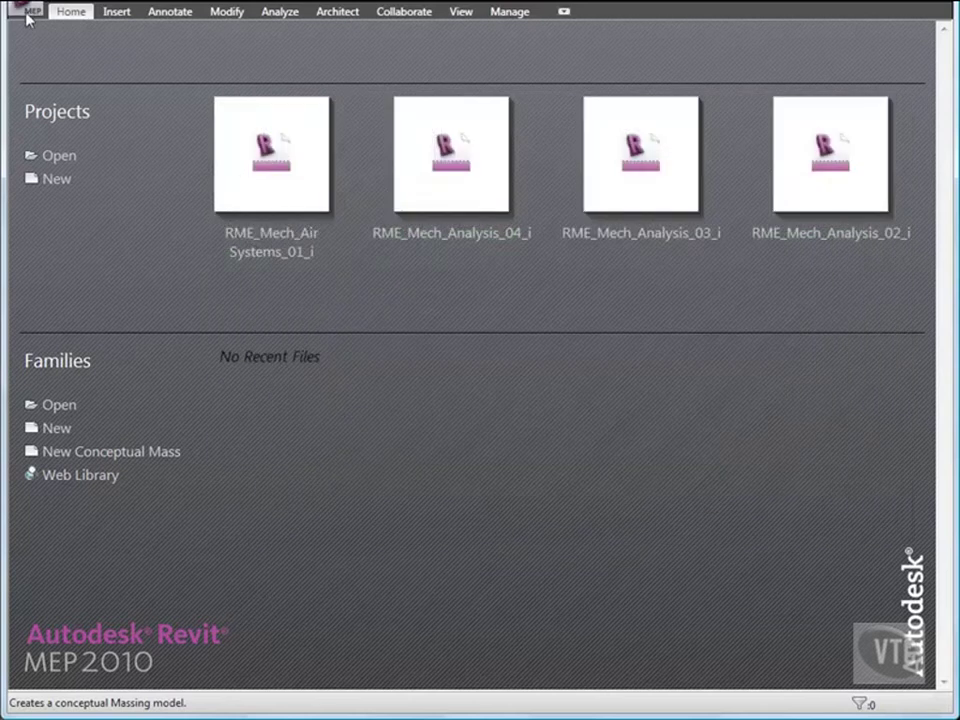
Step: Open the project RME_Mech_Air Systems_02_i from the 02_Mechanical Systems training folder
{"action": "left_click", "coordinate": [30, 12]}
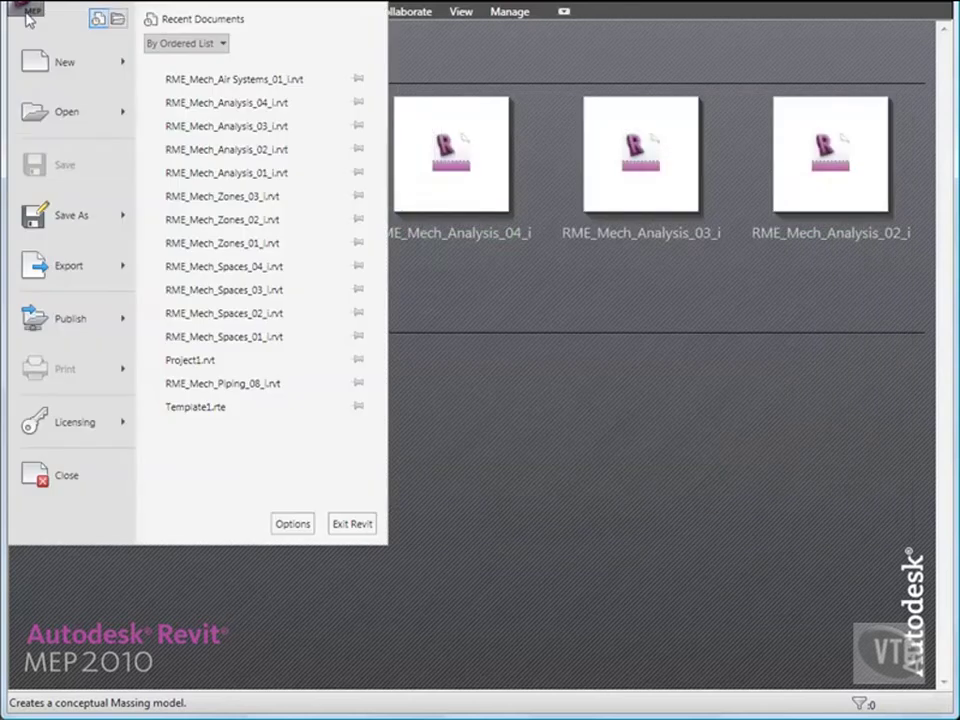
{"action": "left_click", "coordinate": [60, 117]}
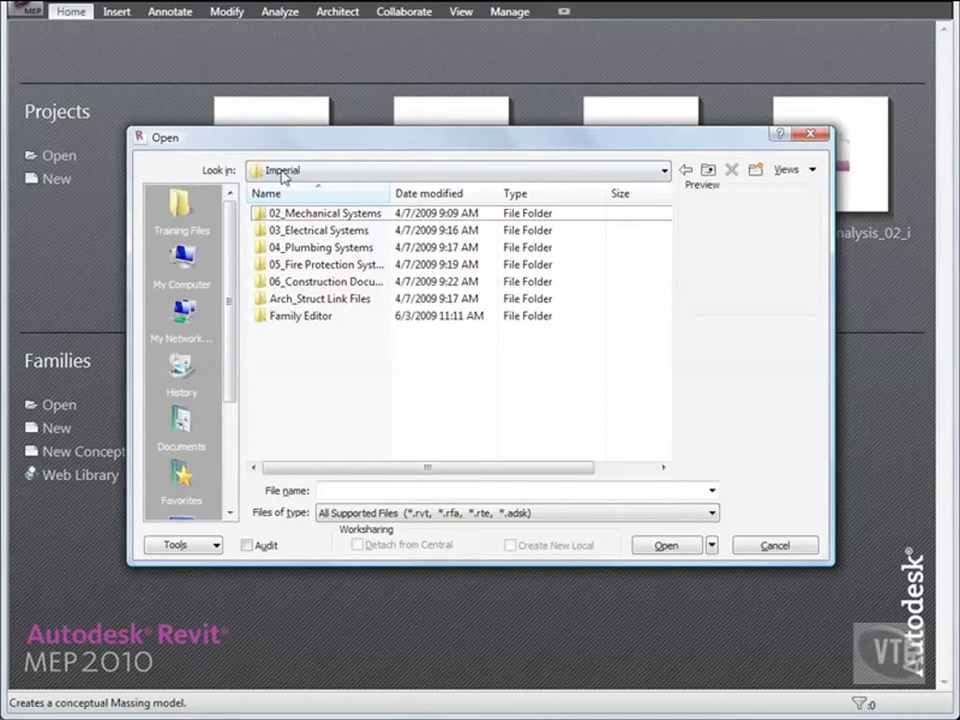
{"action": "double_click", "coordinate": [333, 214]}
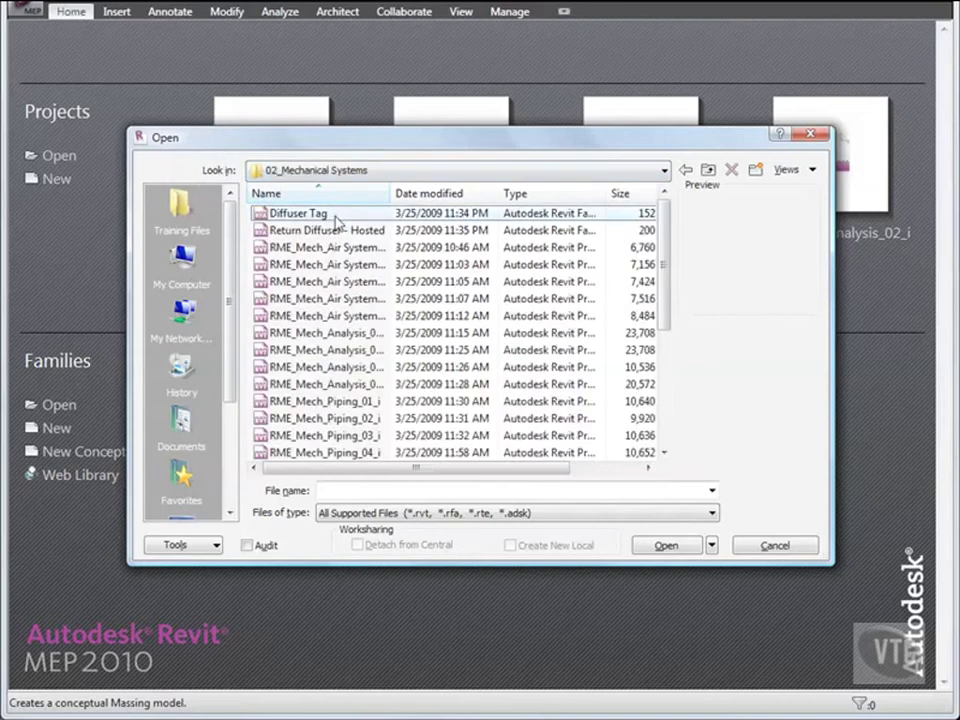
{"action": "double_click", "coordinate": [390, 193]}
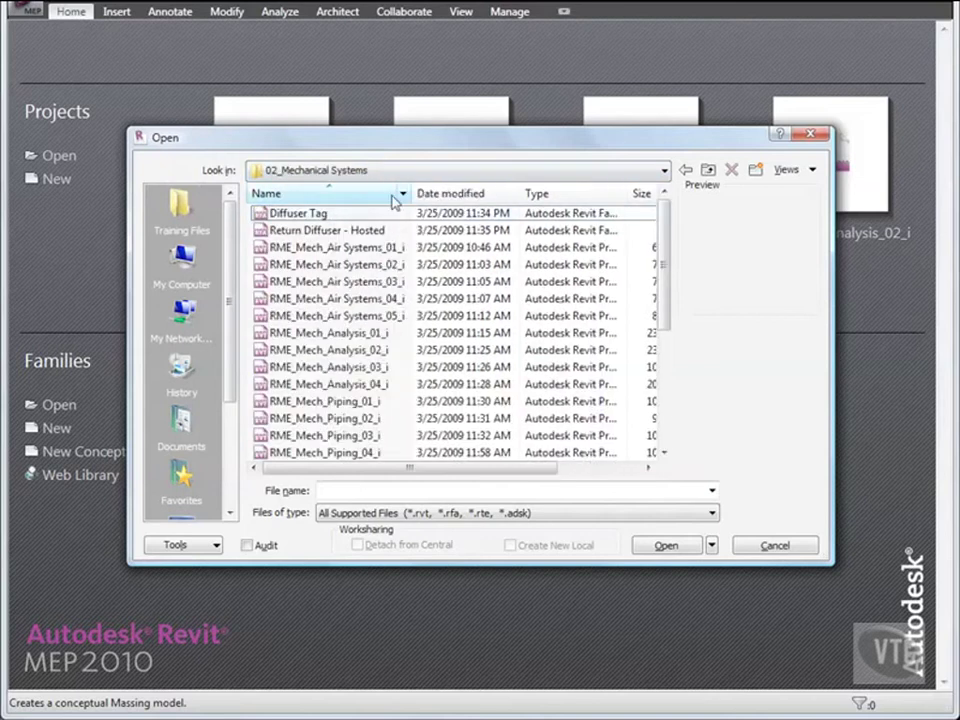
{"action": "double_click", "coordinate": [379, 266]}
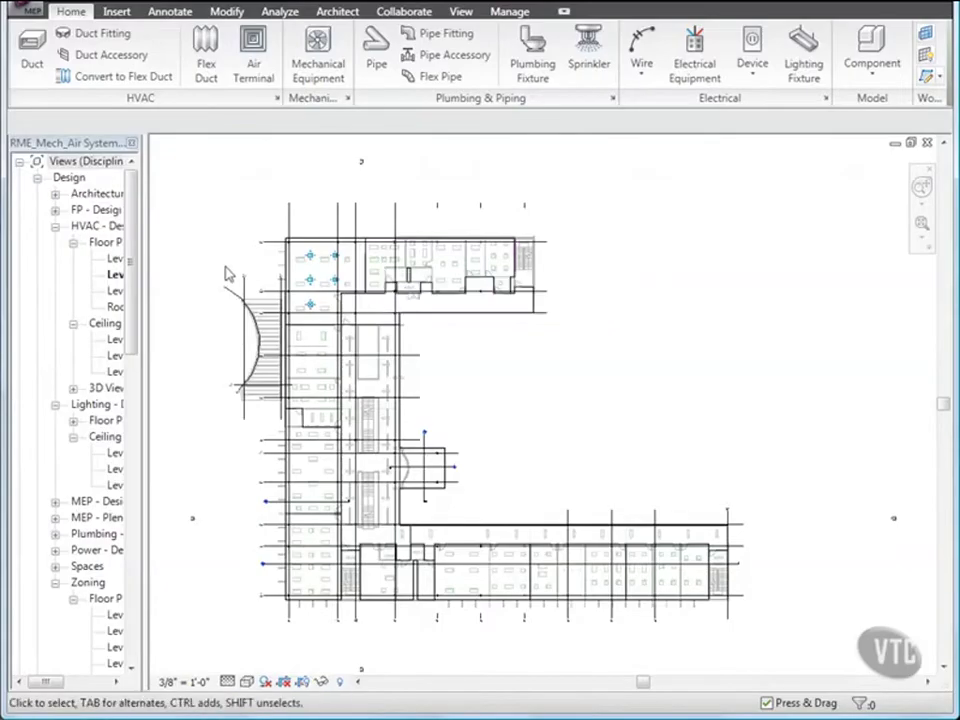
Step: Display the first HVAC design floor plan and set its view scale to 1/8" = 1'-0"
{"action": "left_click", "coordinate": [116, 259]}
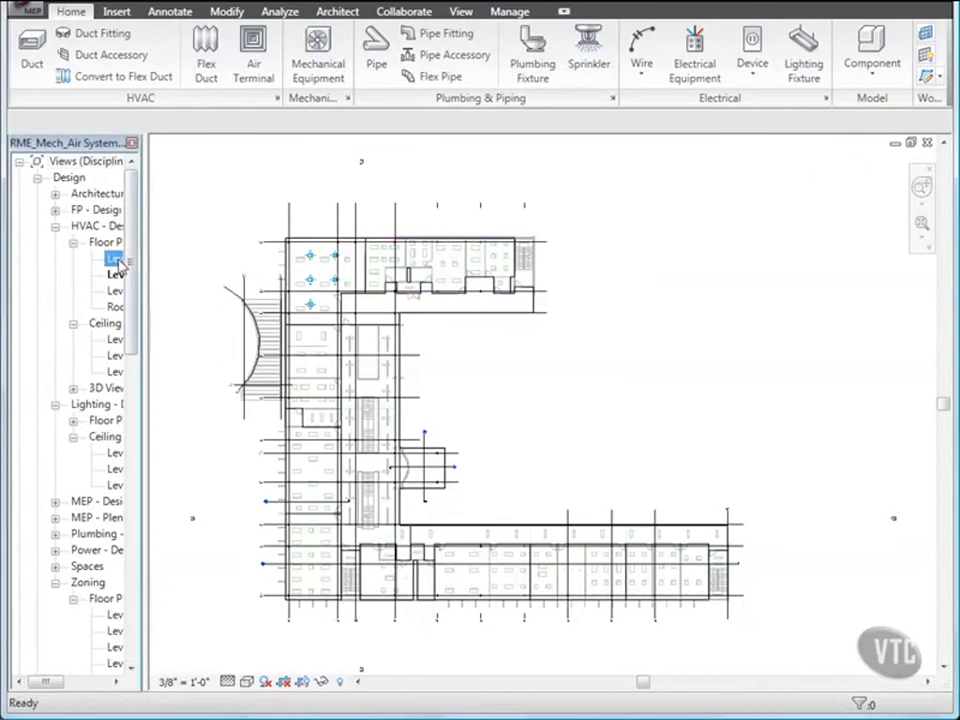
{"action": "double_click", "coordinate": [116, 259]}
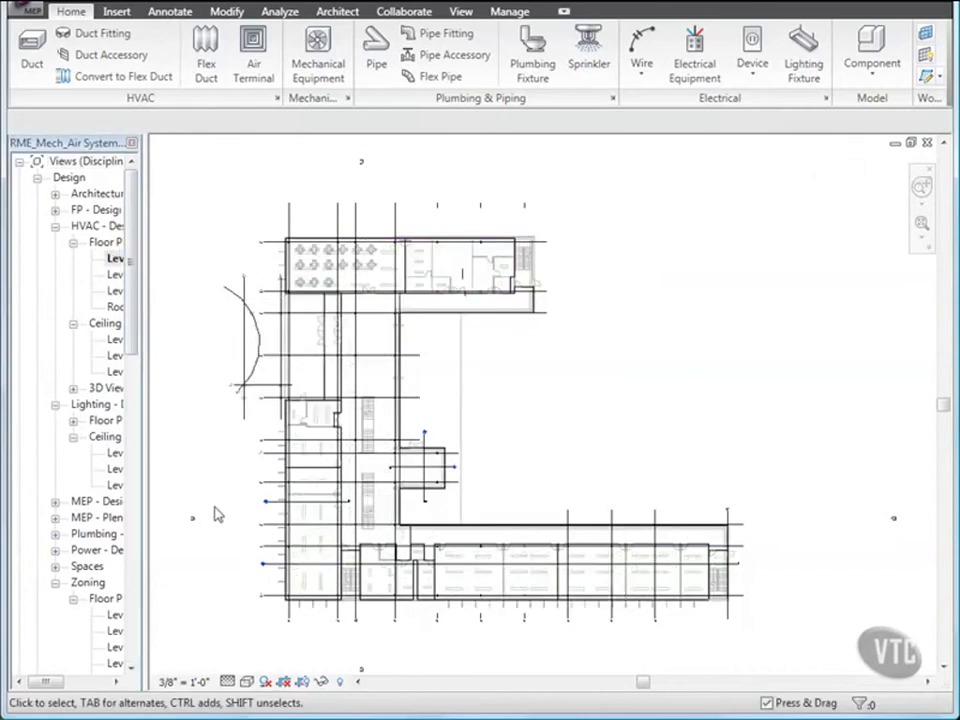
{"action": "left_click", "coordinate": [183, 682]}
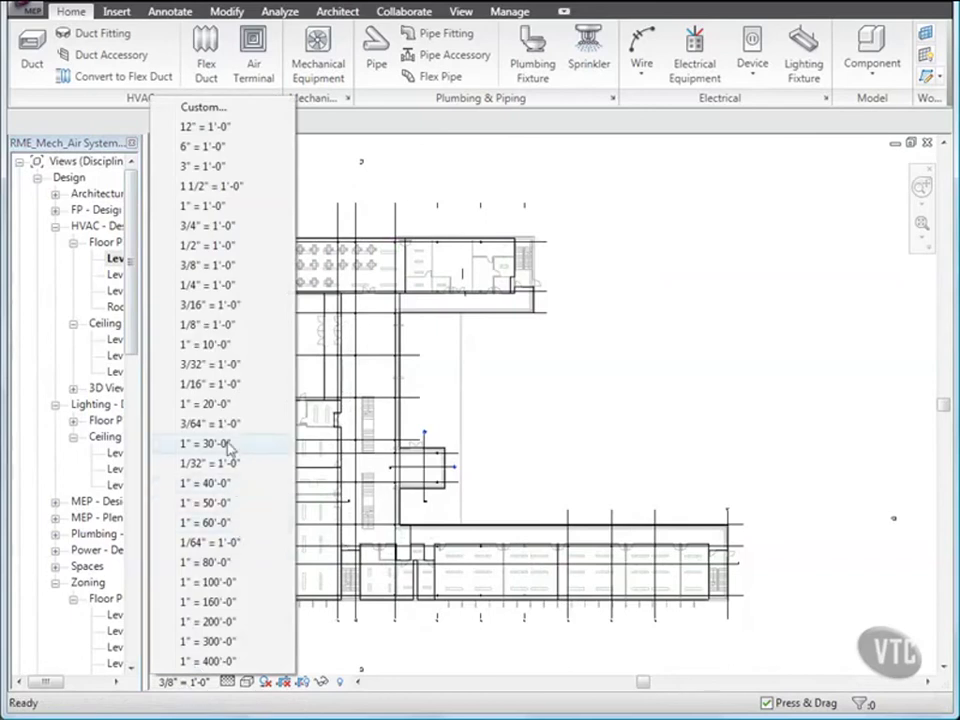
{"action": "left_click", "coordinate": [210, 327]}
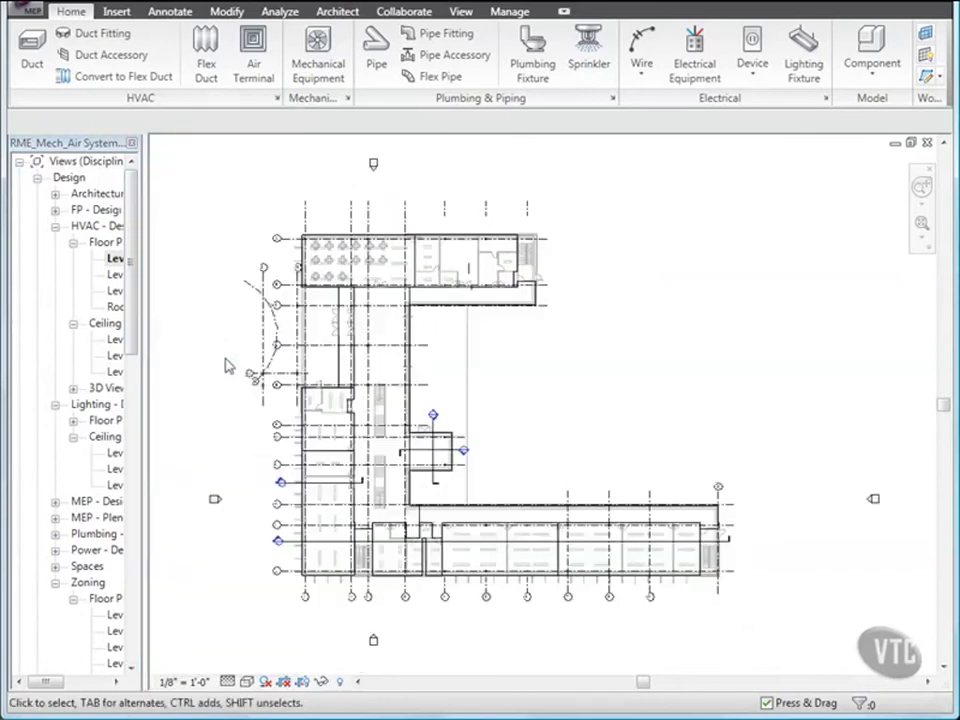
Step: Close all hidden windows, keeping only the Level 1 HVAC floor plan open at the building's lower-left classroom
{"action": "scroll", "coordinate": [288, 550], "scroll_direction": "up", "scroll_amount": 5}
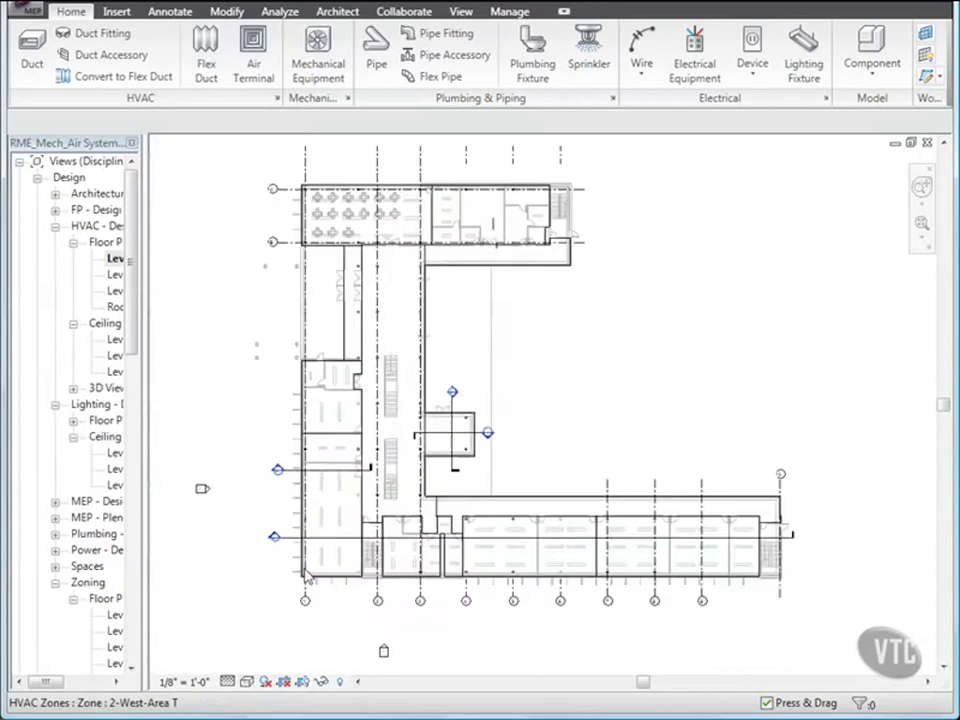
{"action": "scroll", "coordinate": [306, 576], "scroll_direction": "up", "scroll_amount": 3}
{"action": "middle_click_drag", "start_coordinate": [302, 578], "coordinate": [271, 623]}
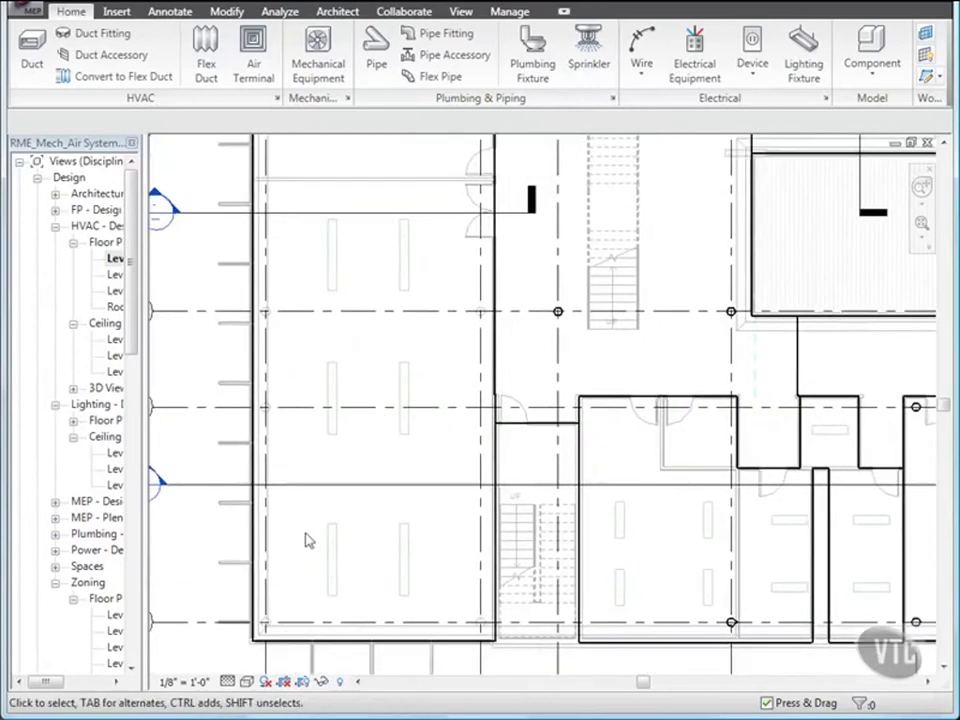
{"action": "left_click", "coordinate": [461, 12]}
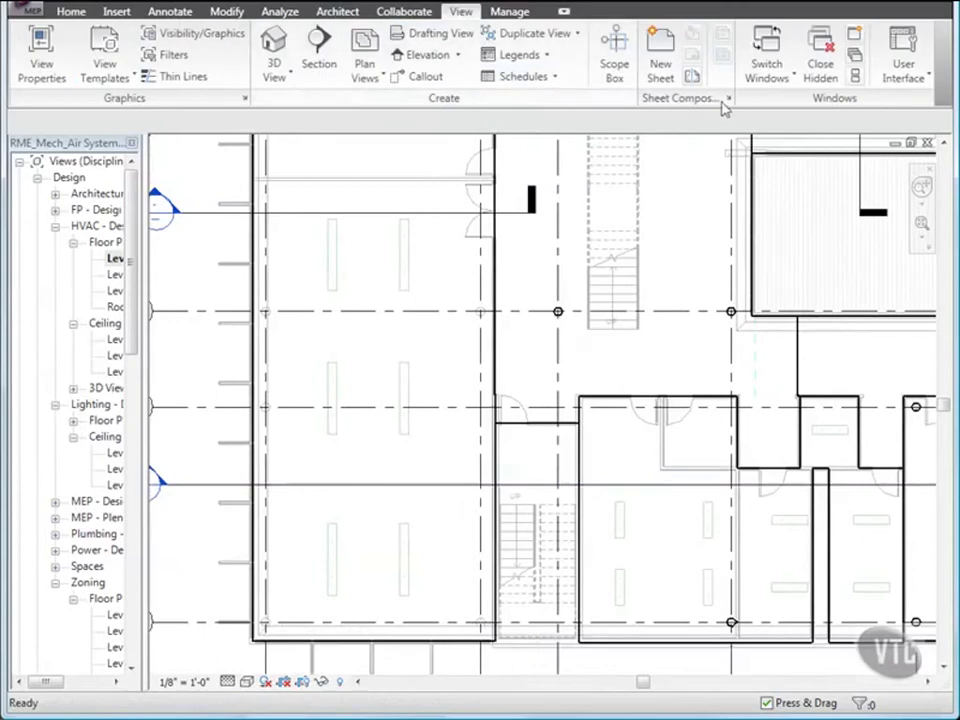
{"action": "left_click", "coordinate": [821, 58]}
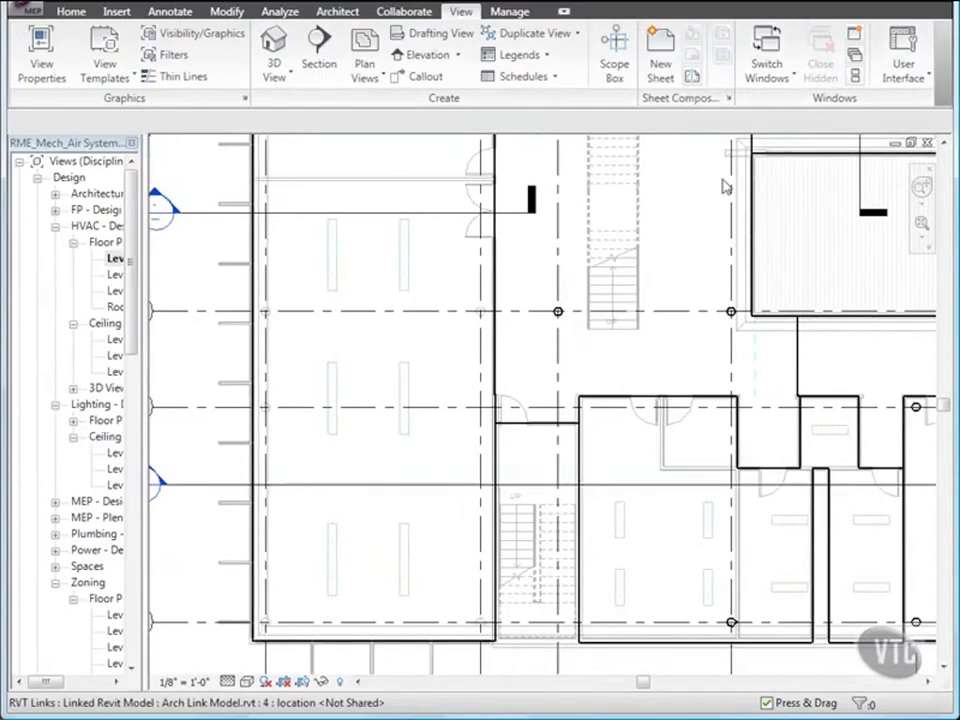
Step: Open the Space Airflow Schedule and tile it side by side with the Level 1 HVAC floor plan
{"action": "left_click_drag", "start_coordinate": [133, 315], "coordinate": [134, 440]}
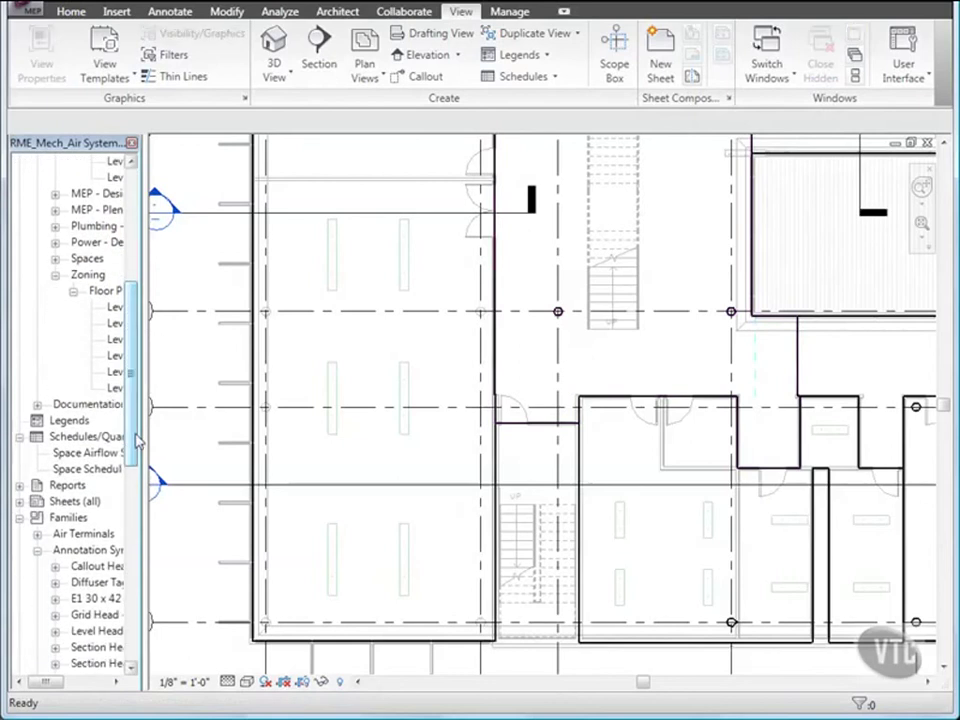
{"action": "double_click", "coordinate": [90, 455]}
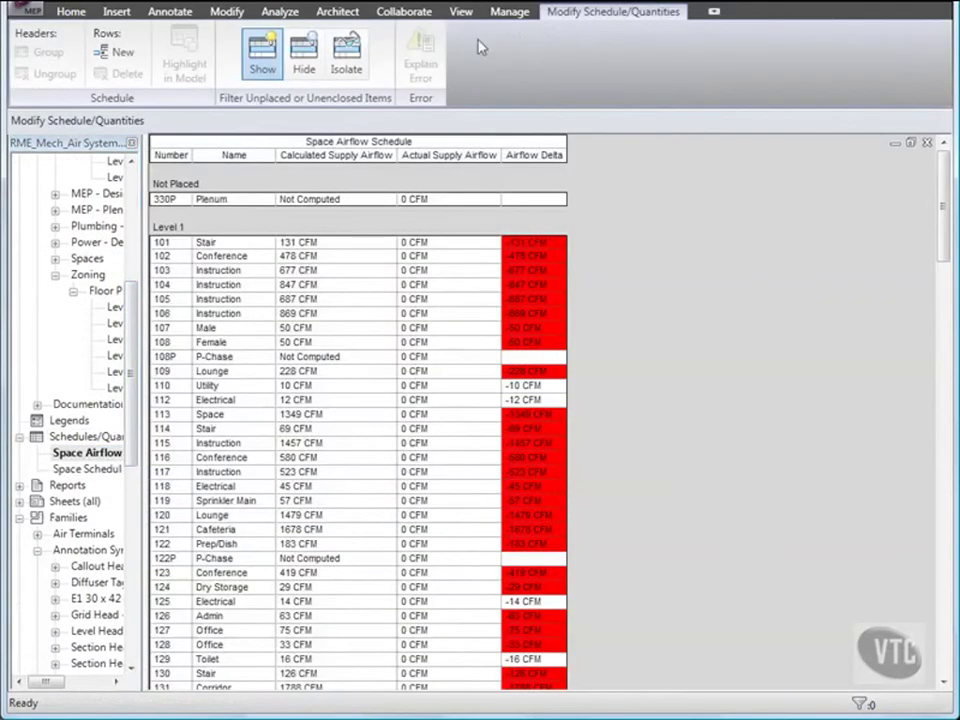
{"action": "left_click", "coordinate": [461, 14]}
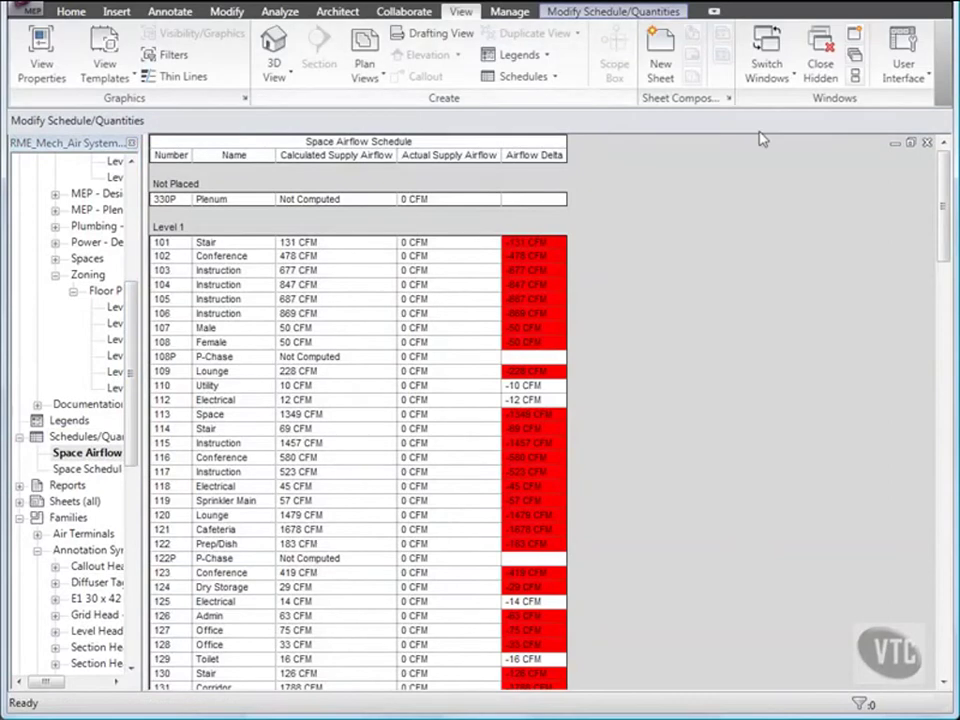
{"action": "left_click", "coordinate": [855, 77]}
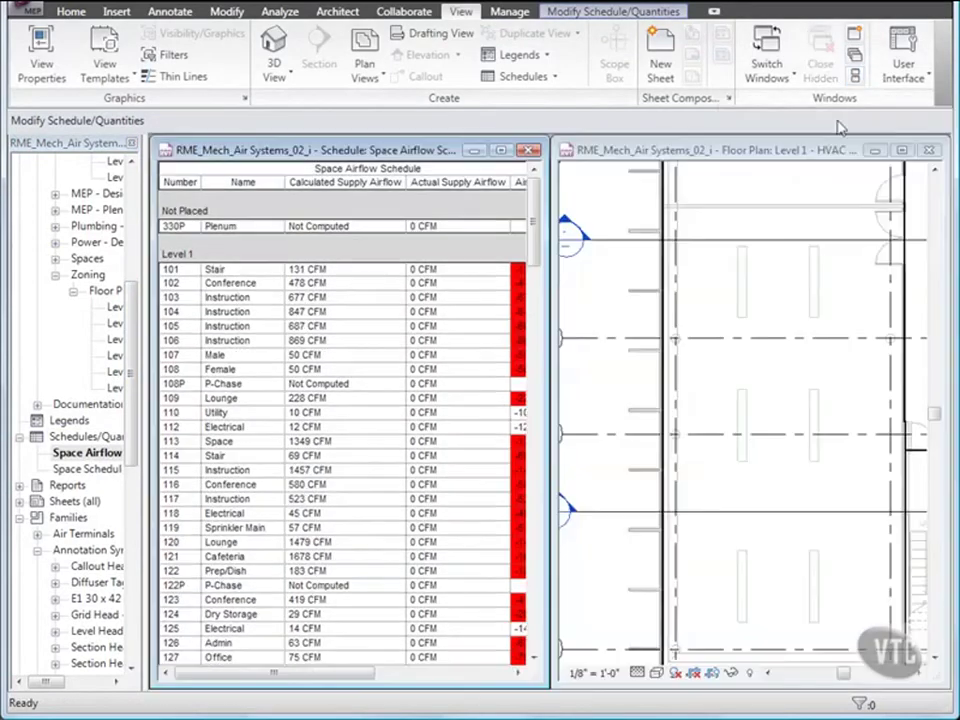
Step: Place a tagged 24x24 - 8 Neck non-hosted supply diffuser in the upper-left area of Instruction room 115 on the floor plan
{"action": "left_click", "coordinate": [773, 197]}
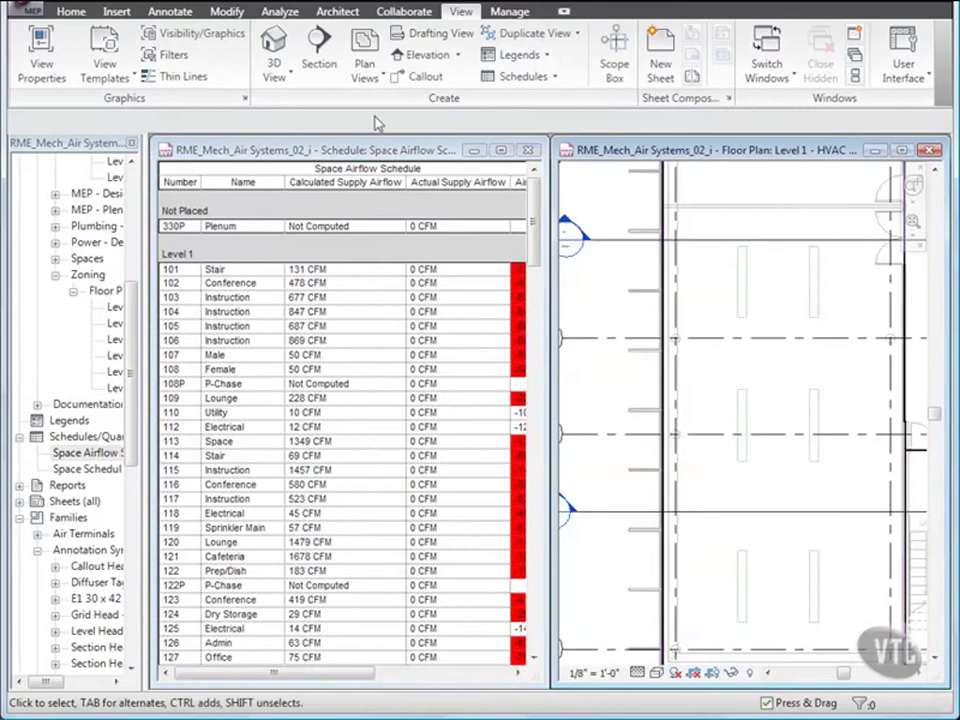
{"action": "left_click", "coordinate": [70, 12]}
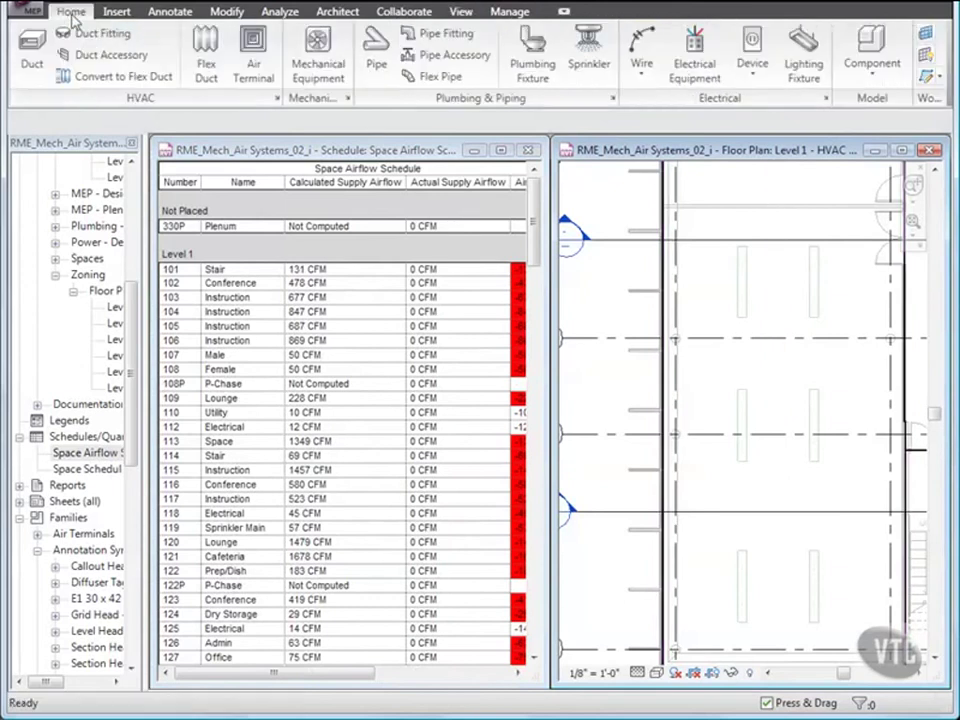
{"action": "left_click", "coordinate": [255, 60]}
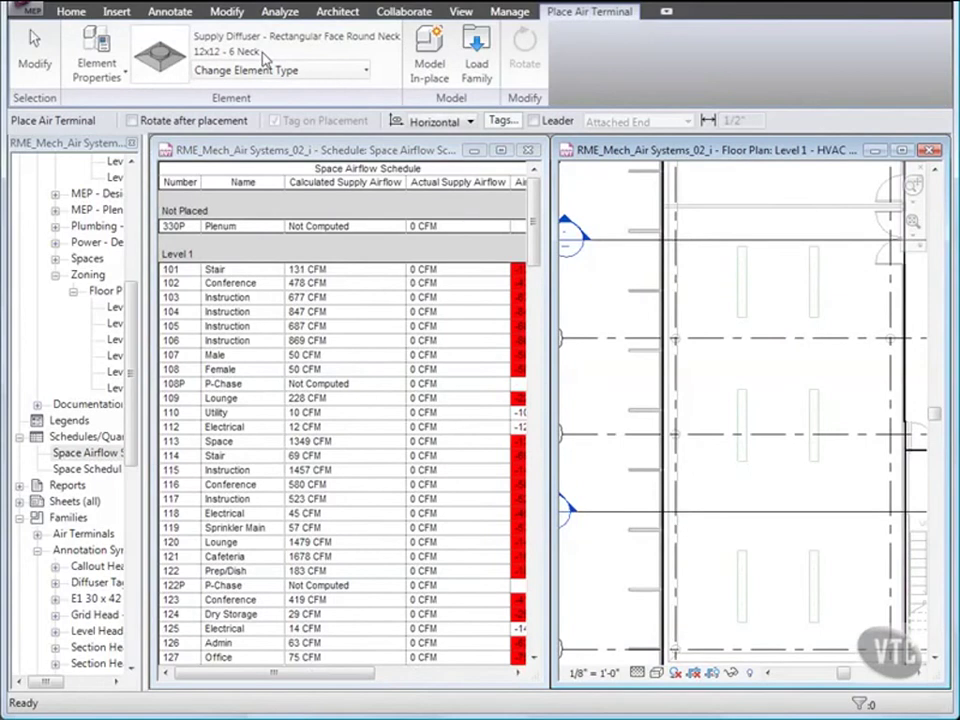
{"action": "left_click", "coordinate": [285, 72]}
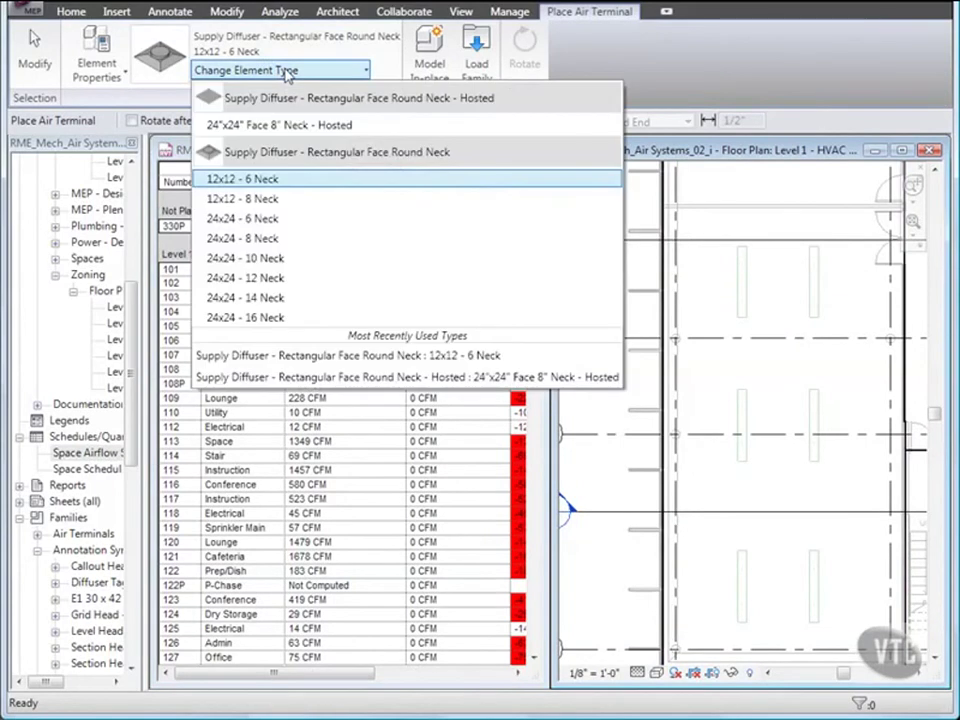
{"action": "left_click", "coordinate": [279, 199]}
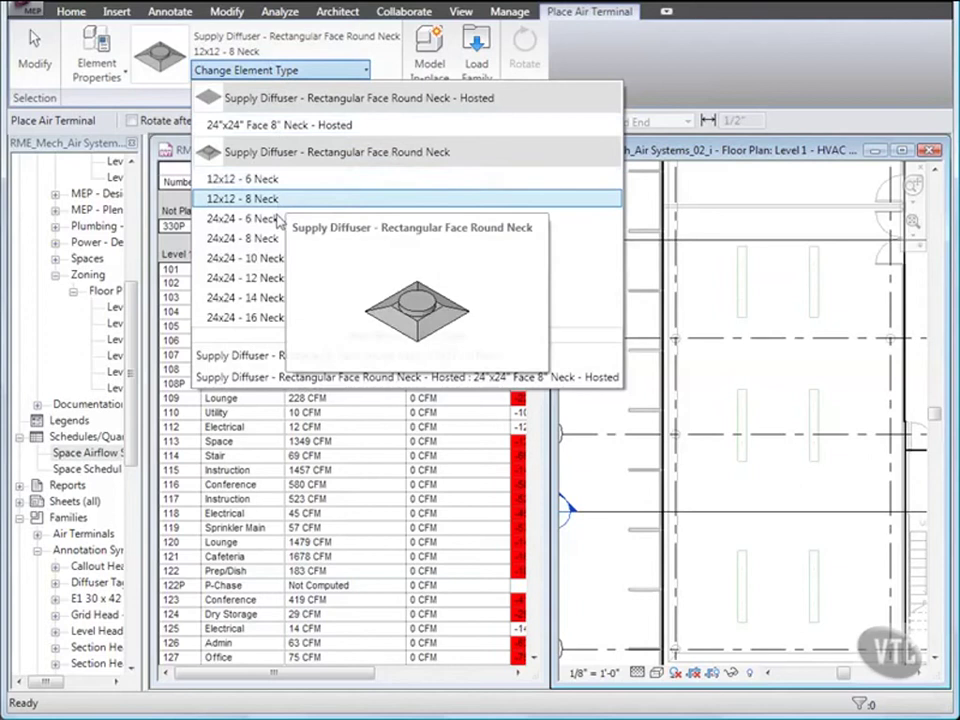
{"action": "left_click", "coordinate": [279, 239]}
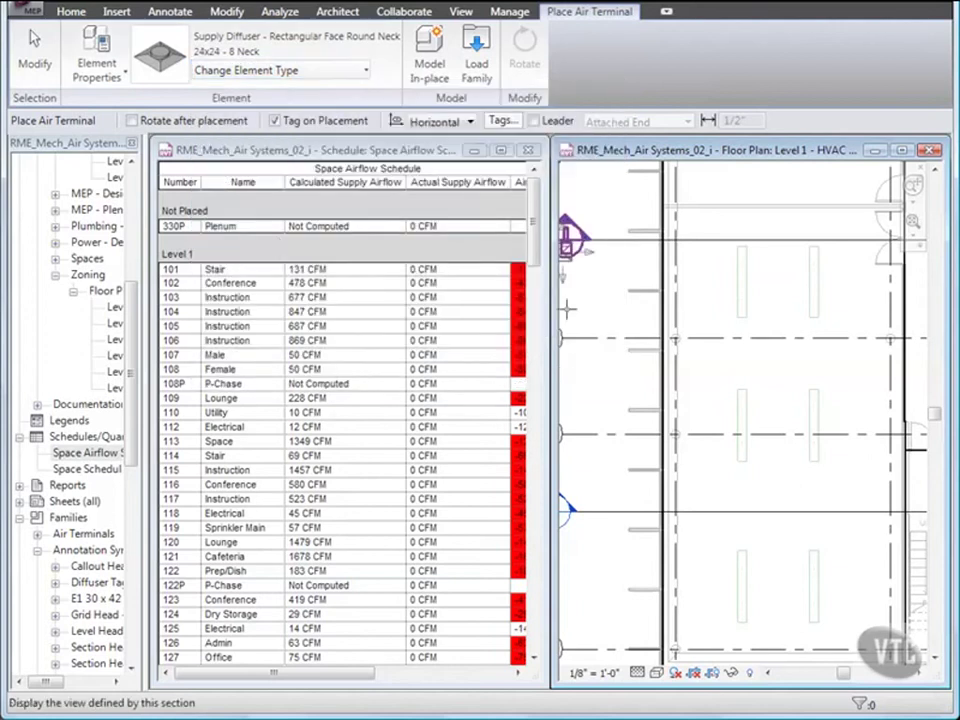
{"action": "left_click", "coordinate": [721, 357]}
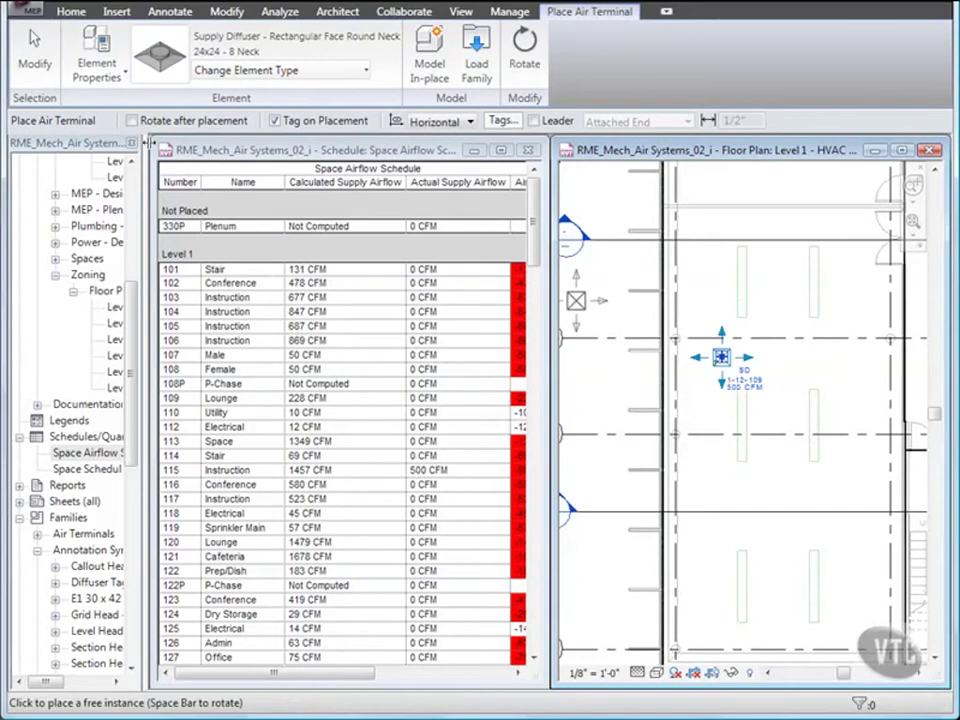
{"action": "left_click", "coordinate": [34, 50]}
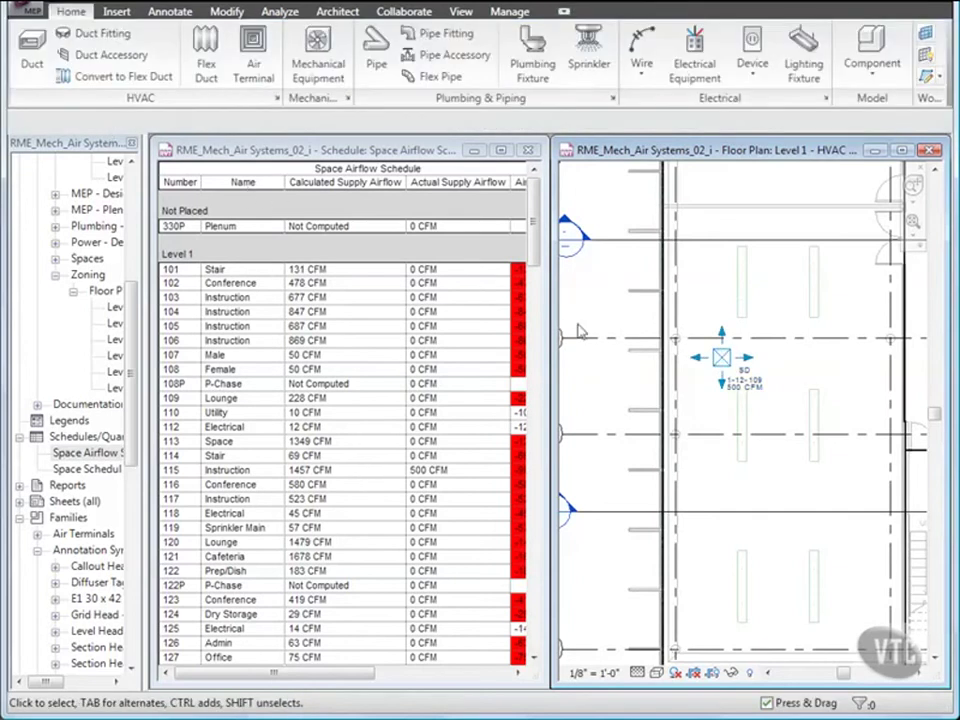
Step: Set the placed supply diffuser's offset to 8' 0" and its flow to 360 CFM in its instance properties
{"action": "left_click", "coordinate": [720, 370]}
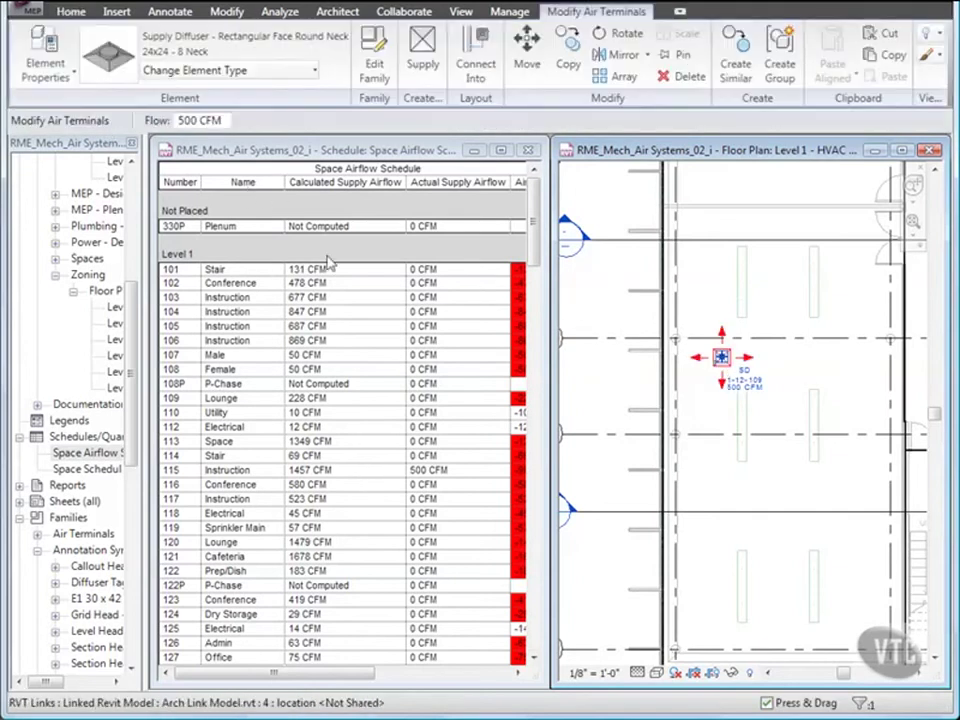
{"action": "left_click", "coordinate": [73, 78]}
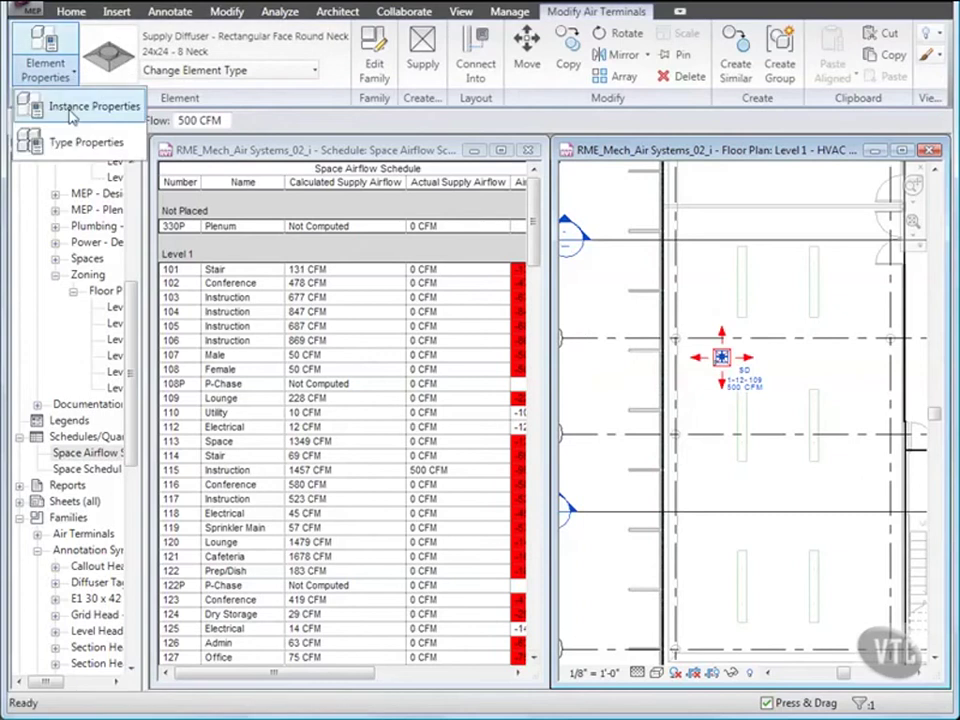
{"action": "left_click", "coordinate": [71, 107]}
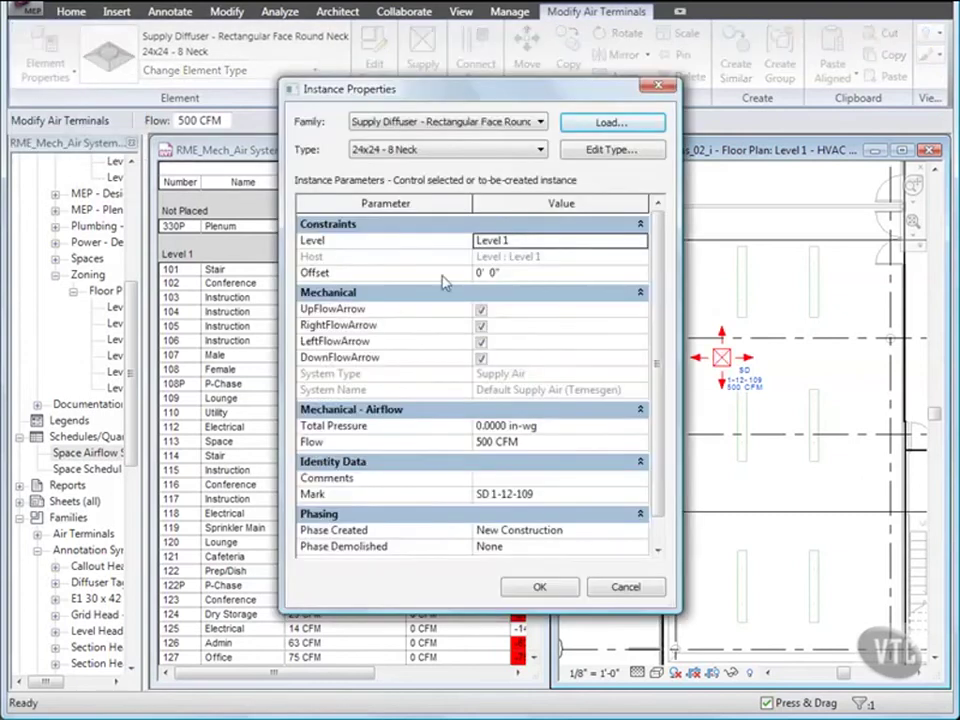
{"action": "left_click", "coordinate": [493, 272]}
{"action": "left_click_drag", "start_coordinate": [501, 272], "coordinate": [456, 278]}
{"action": "type", "text": "8"}
{"action": "key", "text": "Tab"}
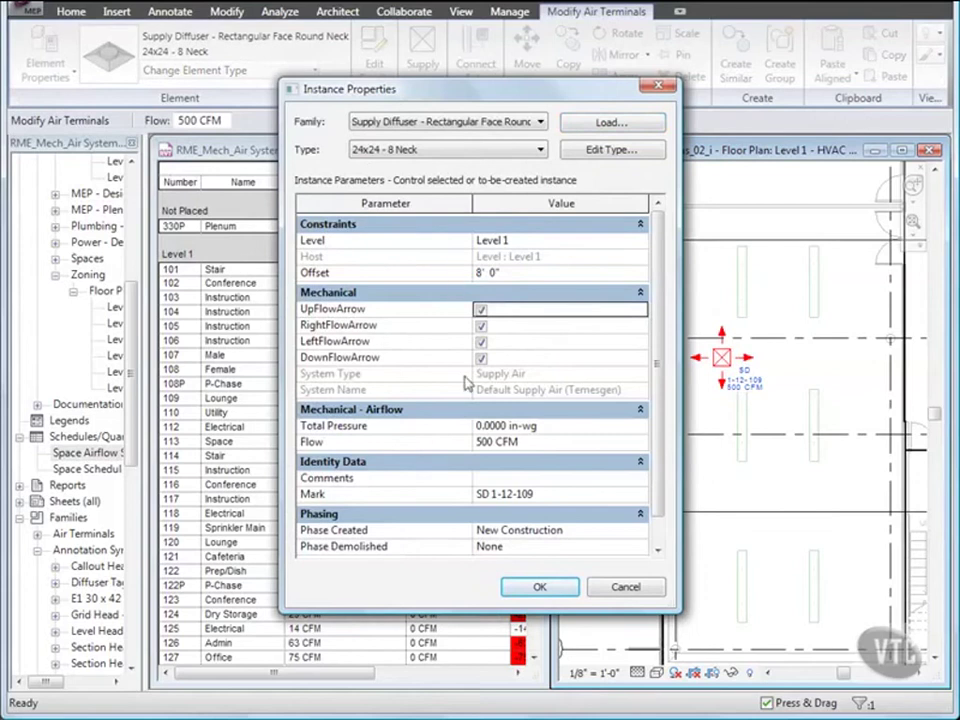
{"action": "left_click", "coordinate": [483, 444]}
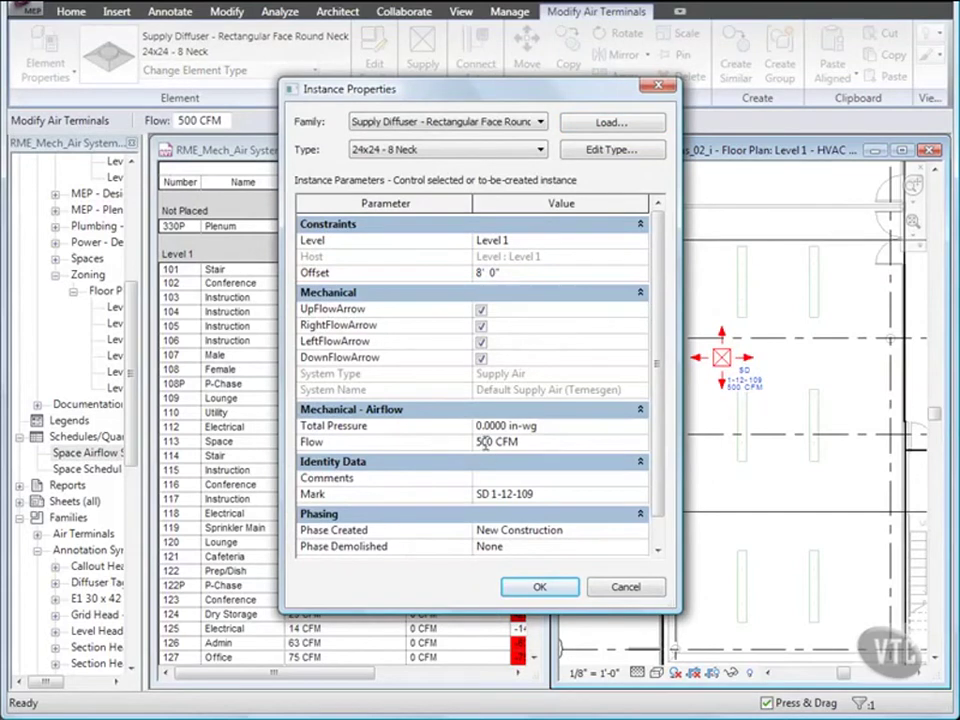
{"action": "type", "text": "360"}
{"action": "left_click", "coordinate": [539, 588]}
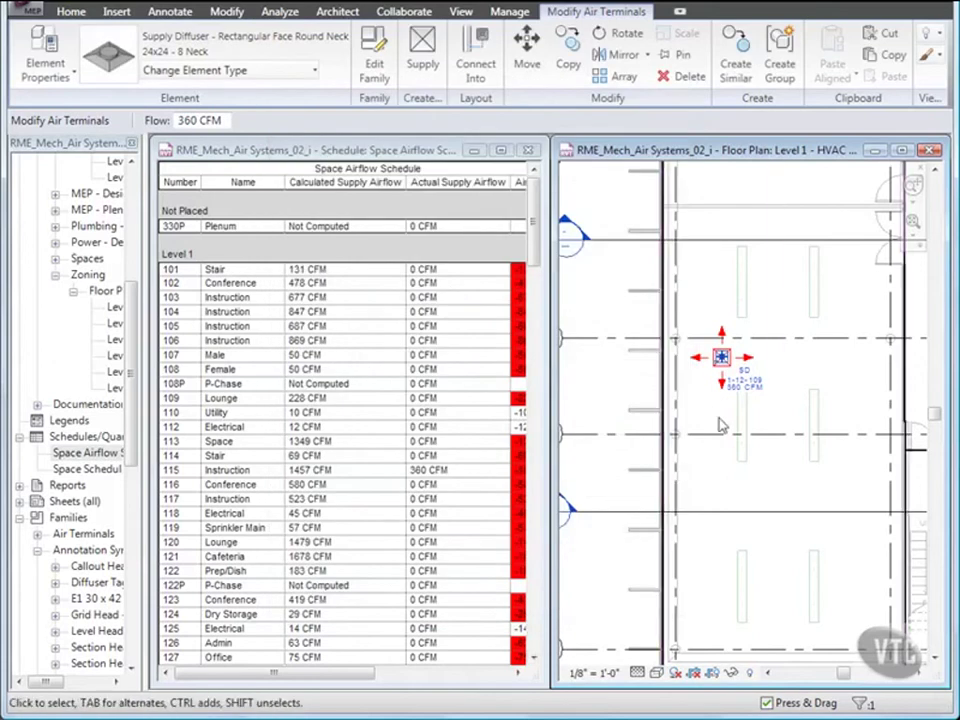
Step: Copy the supply diffuser 20' straight down within Instruction room 115
{"action": "left_click", "coordinate": [572, 62]}
{"action": "left_click", "coordinate": [711, 366]}
{"action": "type", "text": "20"}
{"action": "key", "text": "Return"}
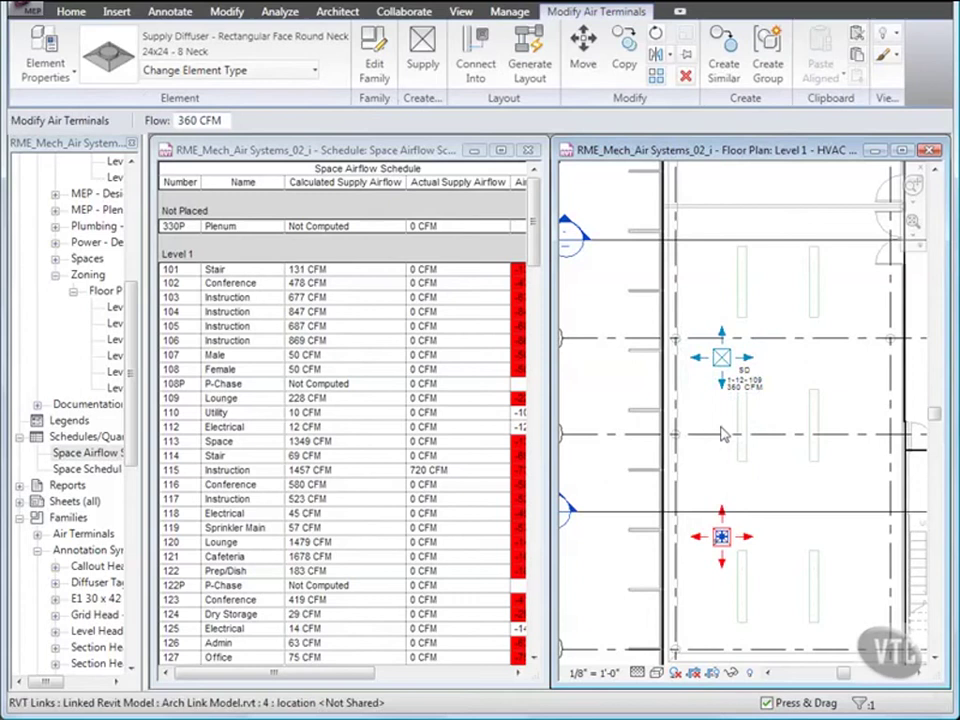
Step: Copy both supply diffusers together 14' horizontally to the right to form a second column
{"action": "left_click", "coordinate": [720, 362], "text": "ctrl"}
{"action": "left_click", "coordinate": [572, 58]}
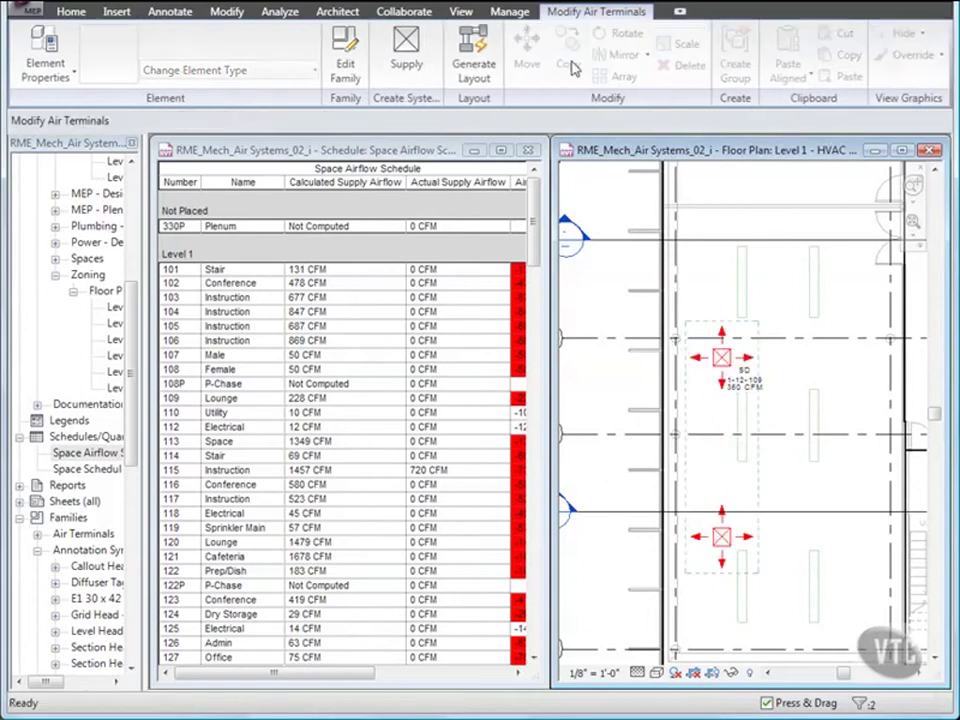
{"action": "left_click", "coordinate": [707, 274]}
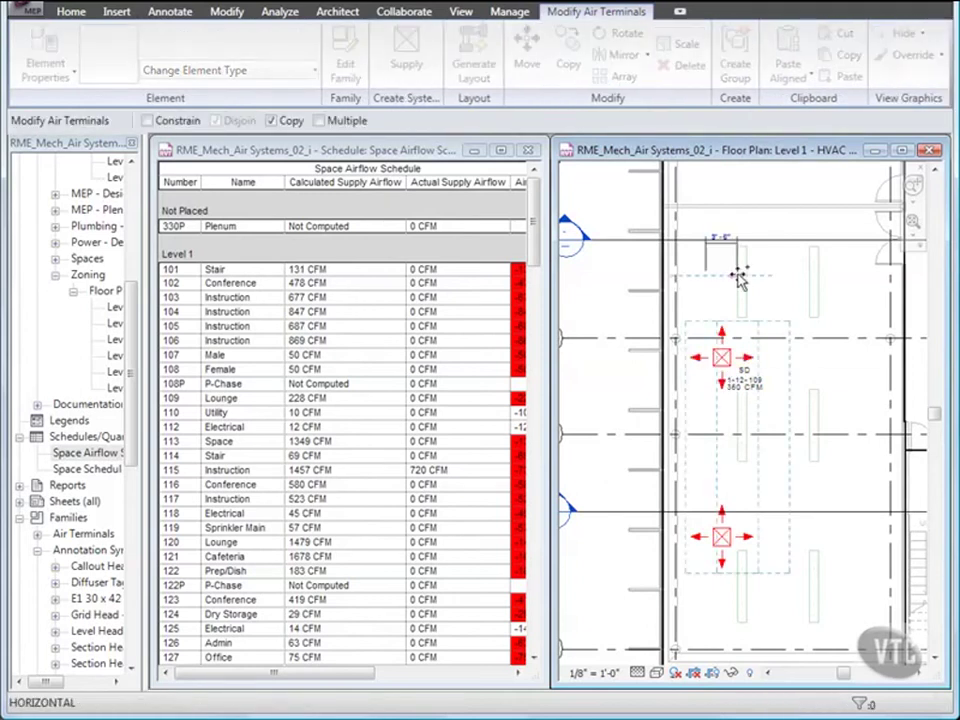
{"action": "type", "text": "14"}
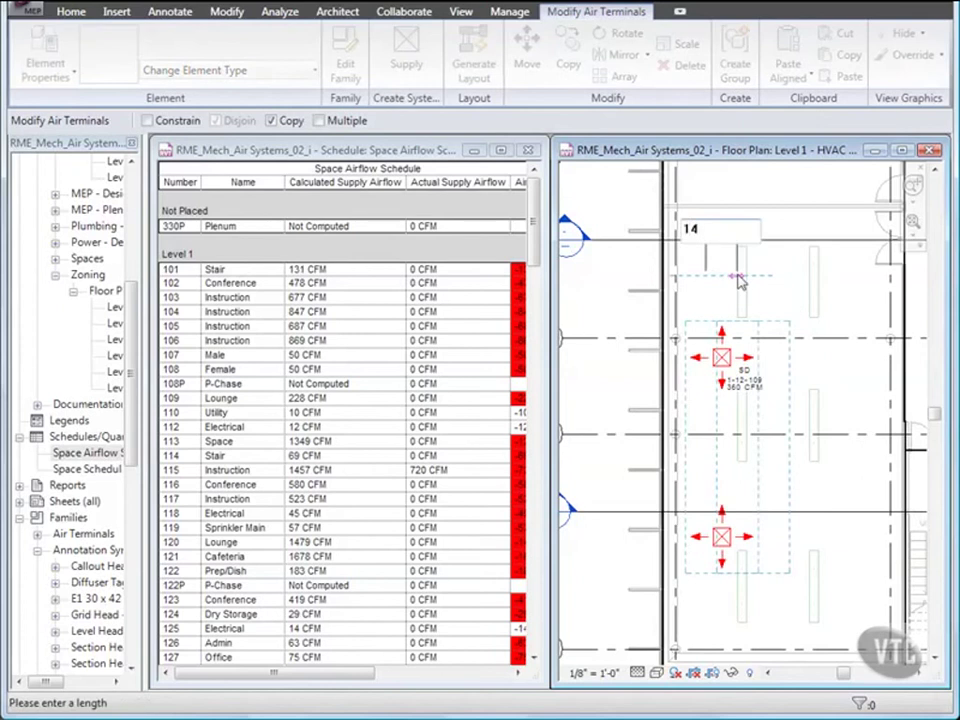
{"action": "key", "text": "Return"}
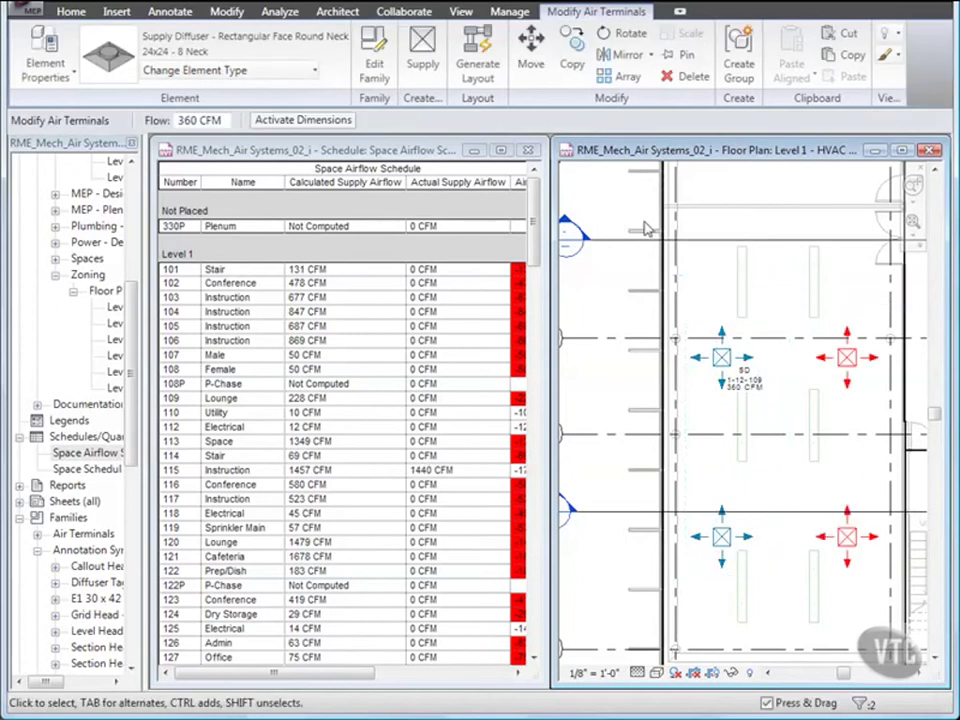
Step: Tag the three untagged supply diffusers in the classroom by category, with the leader turned off
{"action": "left_click", "coordinate": [172, 12]}
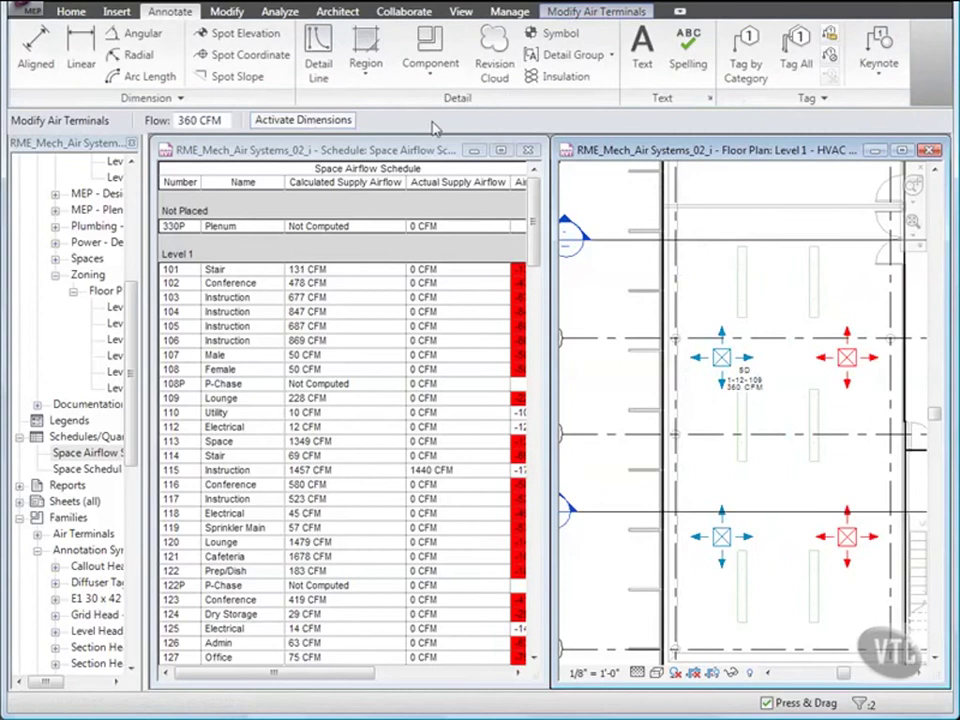
{"action": "left_click", "coordinate": [750, 60]}
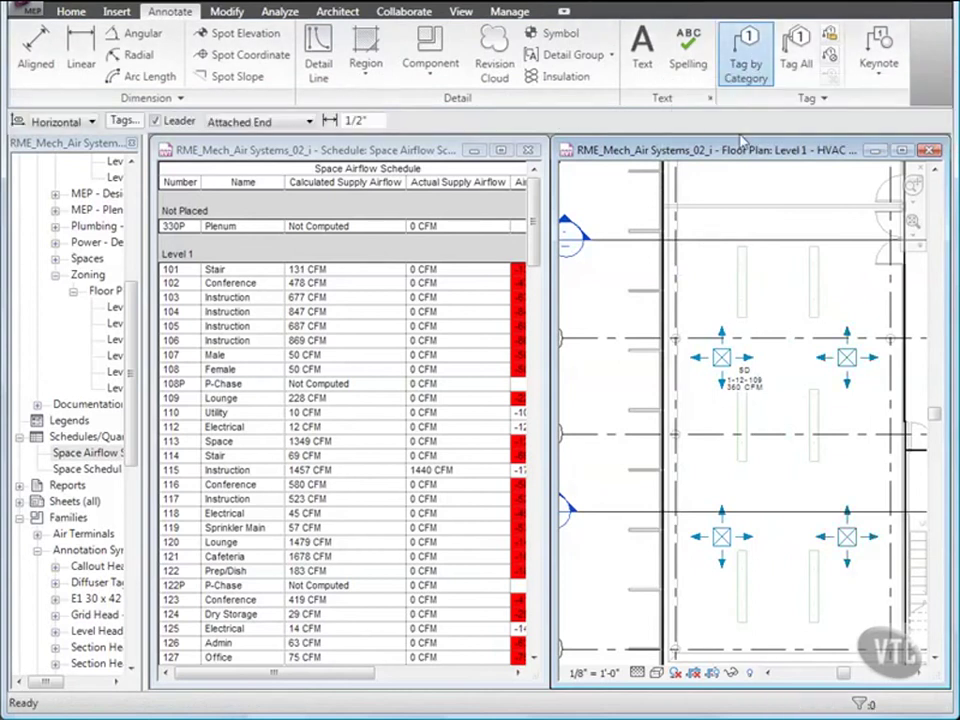
{"action": "left_click", "coordinate": [155, 121]}
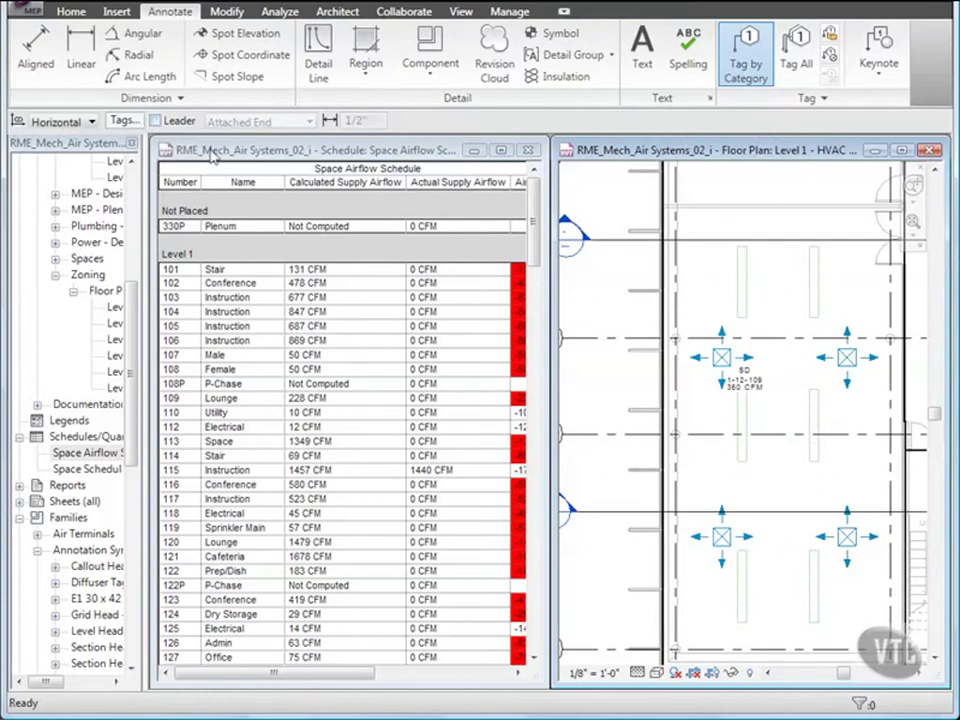
{"action": "left_click", "coordinate": [851, 376]}
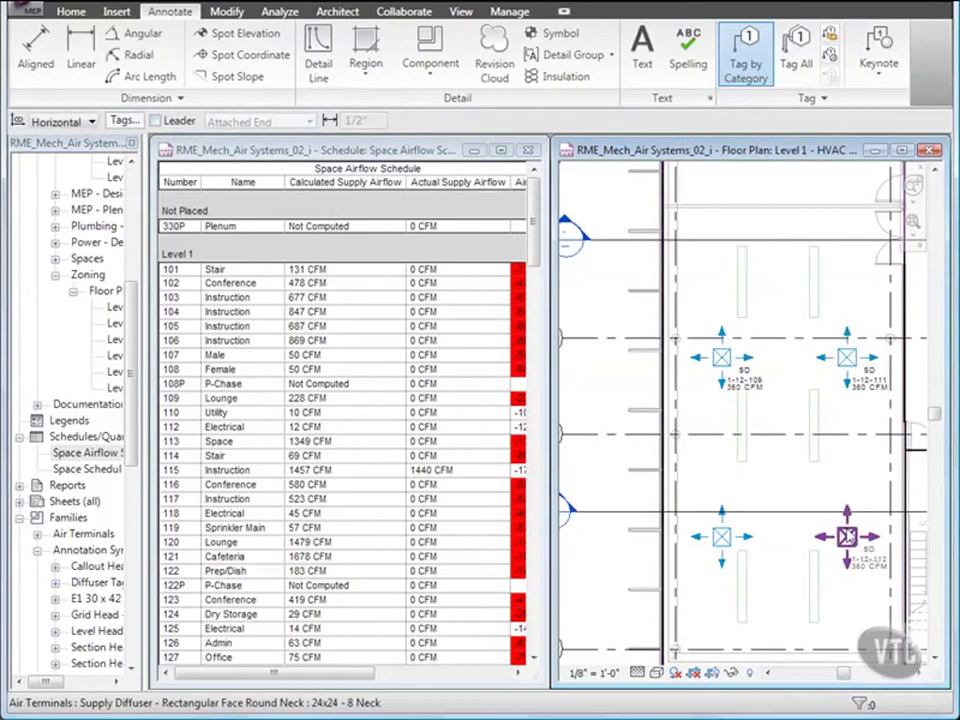
{"action": "left_click", "coordinate": [825, 531]}
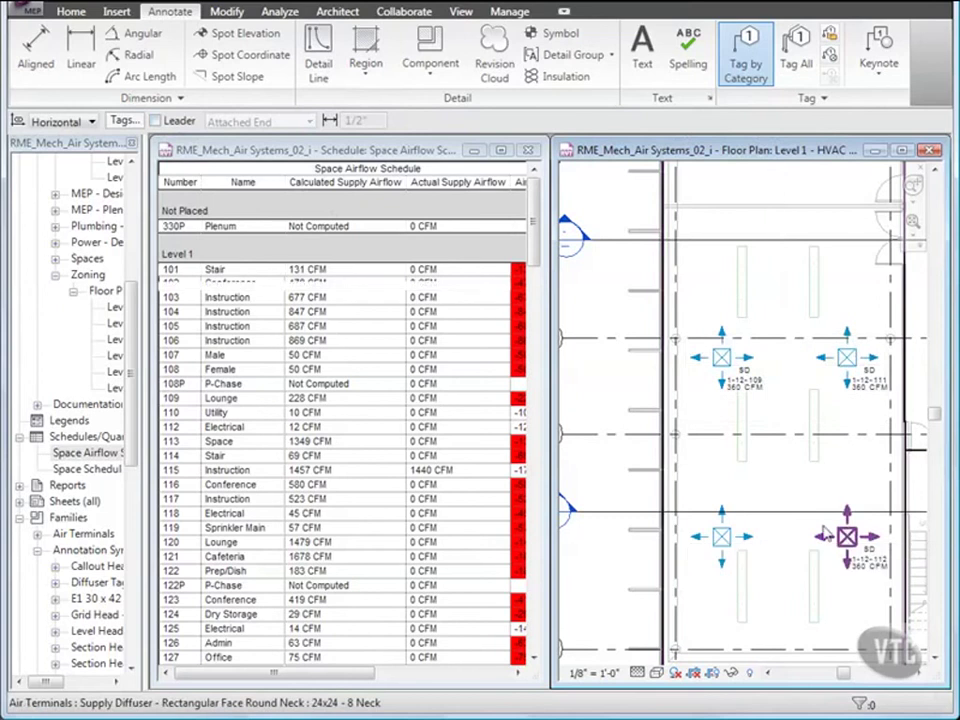
{"action": "left_click", "coordinate": [725, 533]}
{"action": "key", "text": "Escape"}
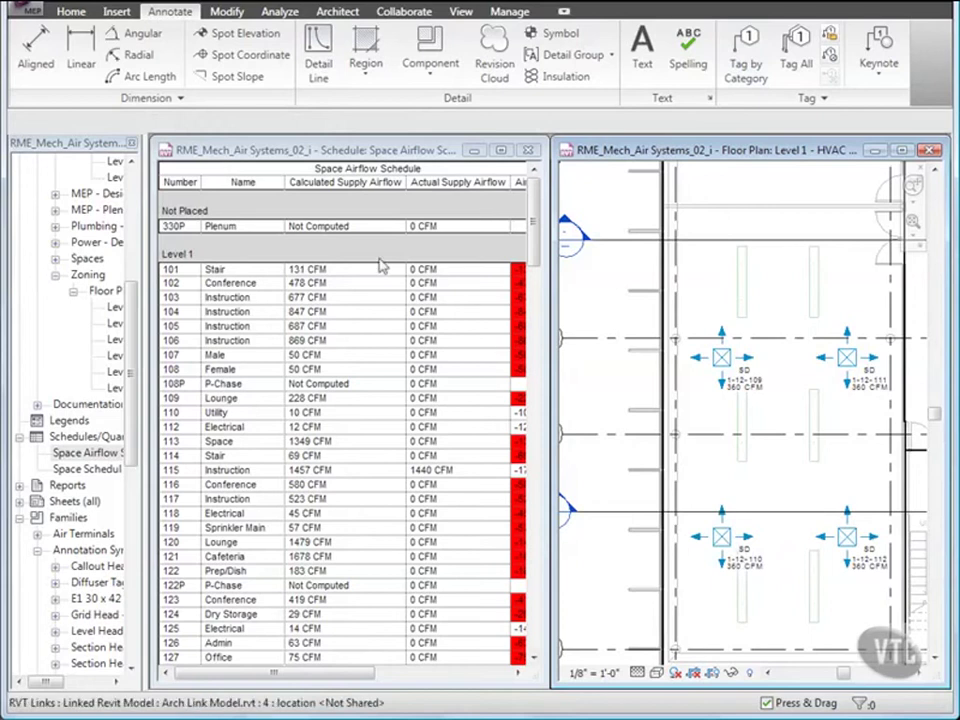
Step: Enable an embedded schedule for the Air Terminals category in the Space Airflow Schedule's view properties
{"action": "double_click", "coordinate": [333, 157]}
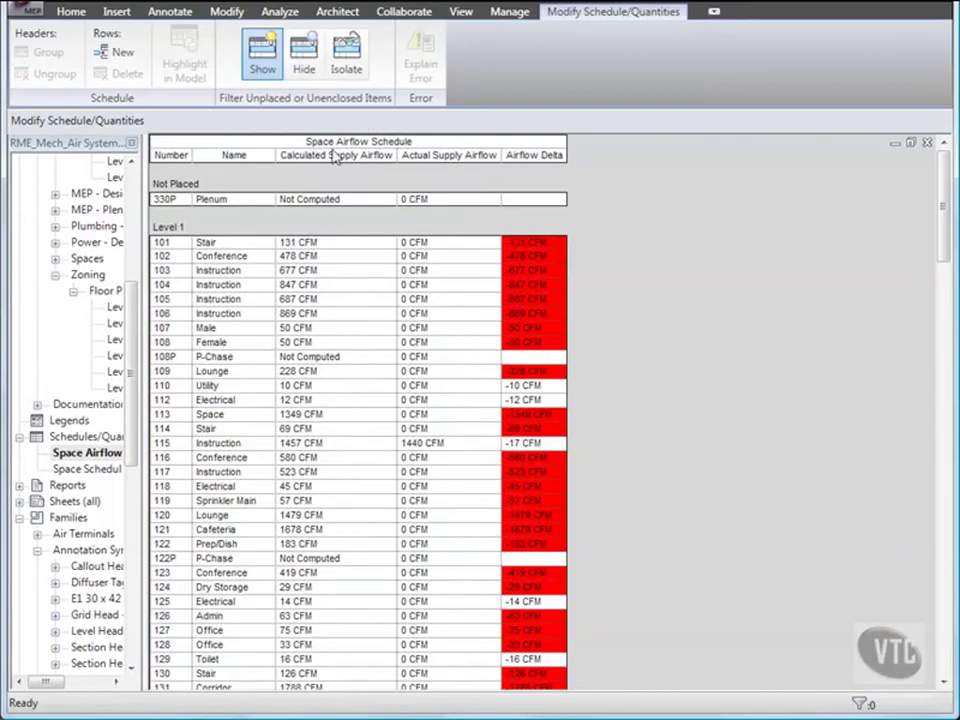
{"action": "right_click", "coordinate": [422, 228]}
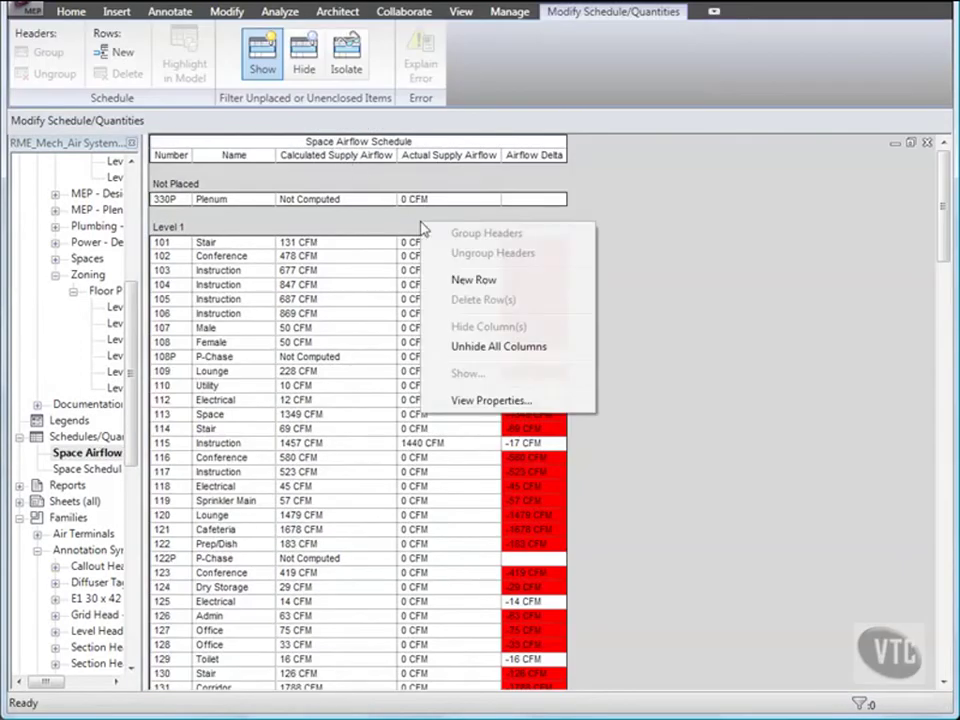
{"action": "left_click", "coordinate": [484, 400]}
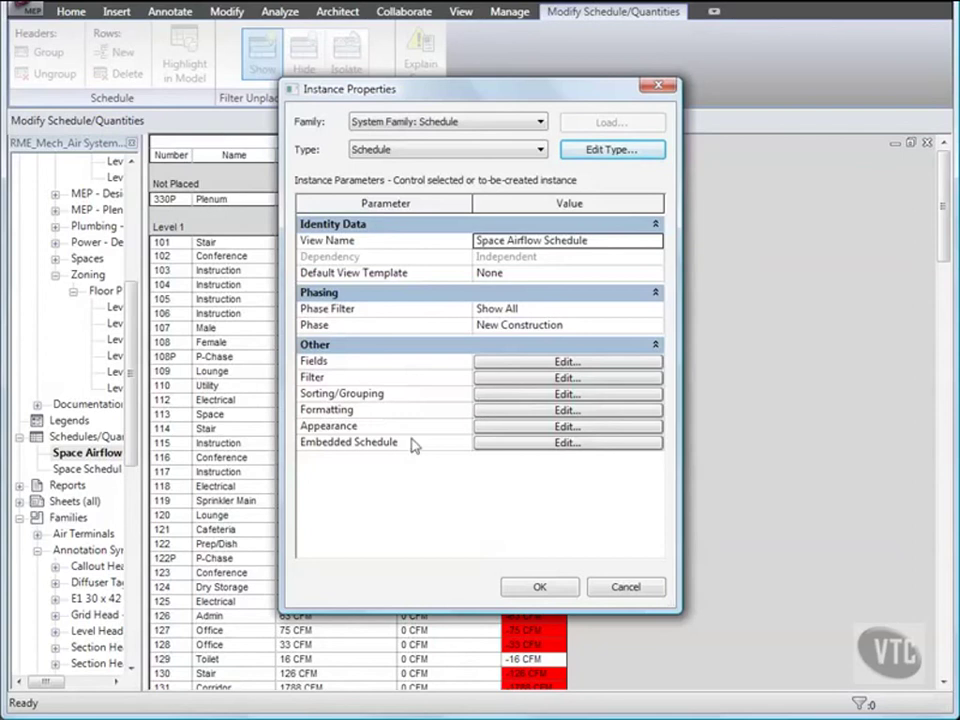
{"action": "left_click", "coordinate": [540, 444]}
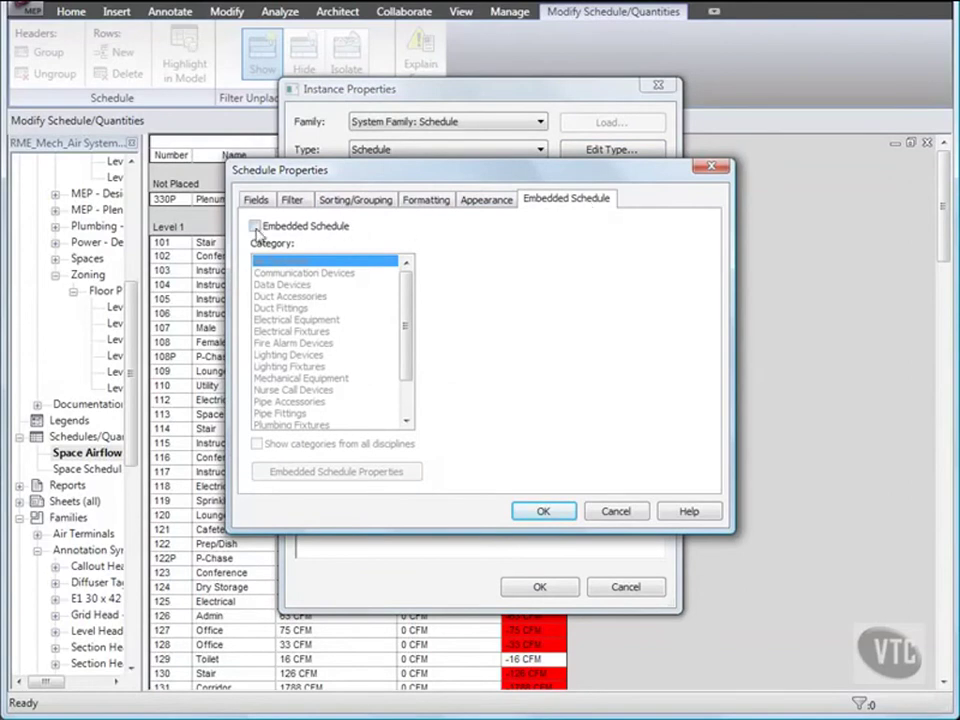
{"action": "left_click", "coordinate": [255, 226]}
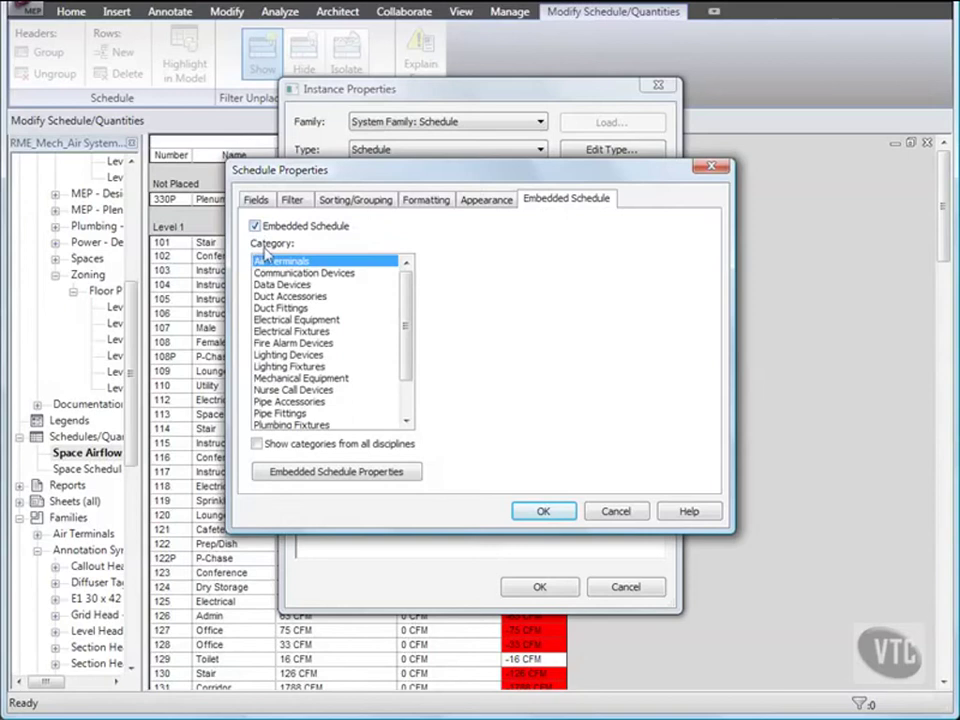
Step: Add the System Type, Type Mark and Flow fields to the embedded air terminal schedule
{"action": "left_click", "coordinate": [335, 472]}
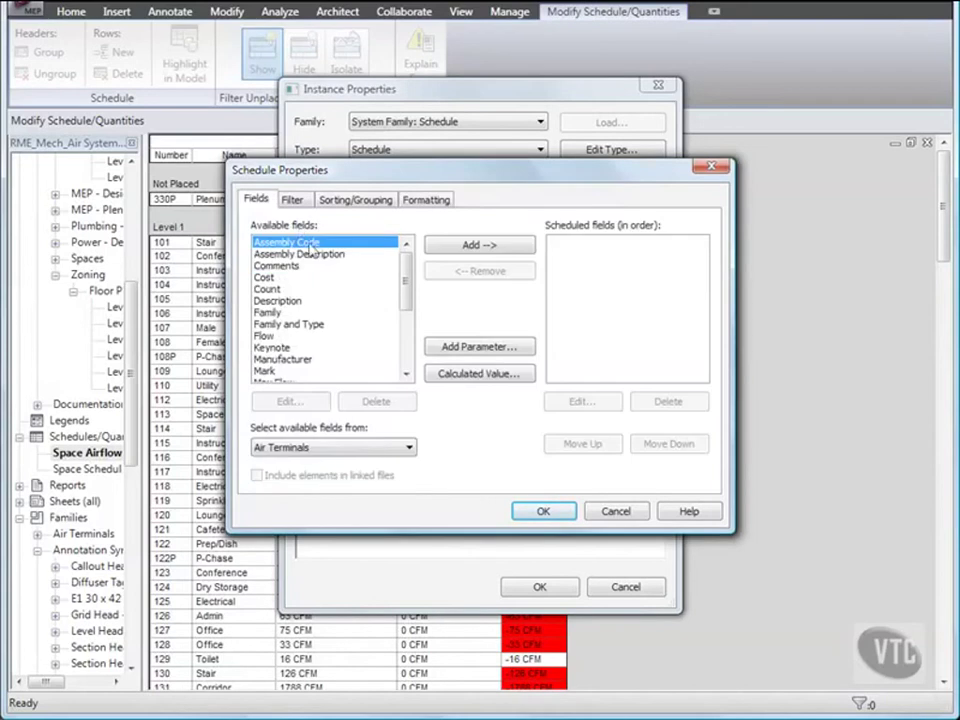
{"action": "left_click_drag", "start_coordinate": [406, 285], "coordinate": [405, 326]}
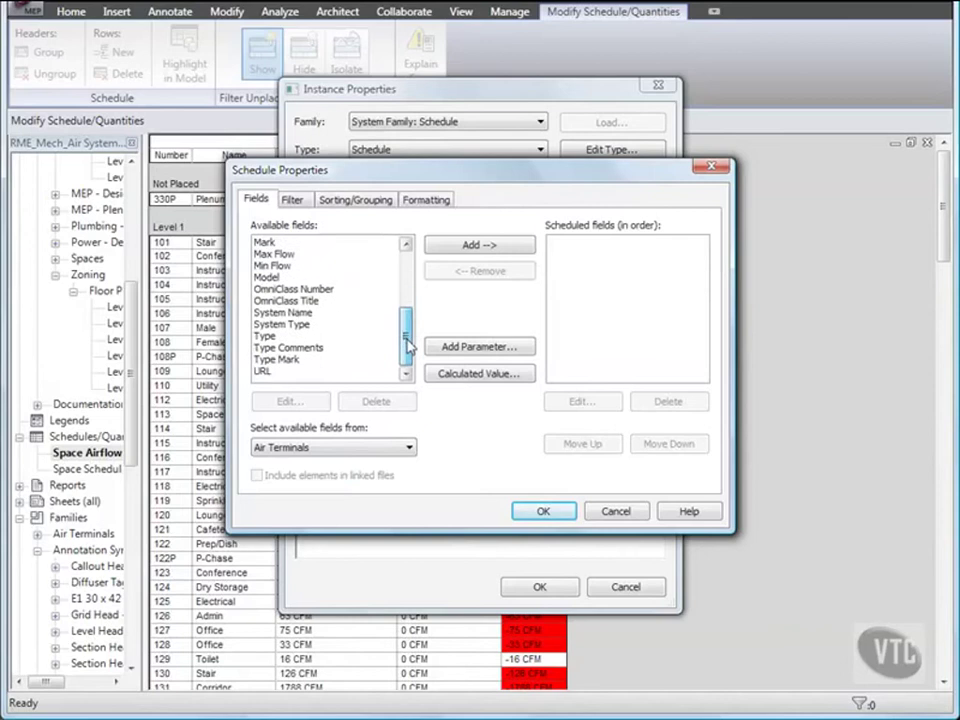
{"action": "double_click", "coordinate": [283, 325]}
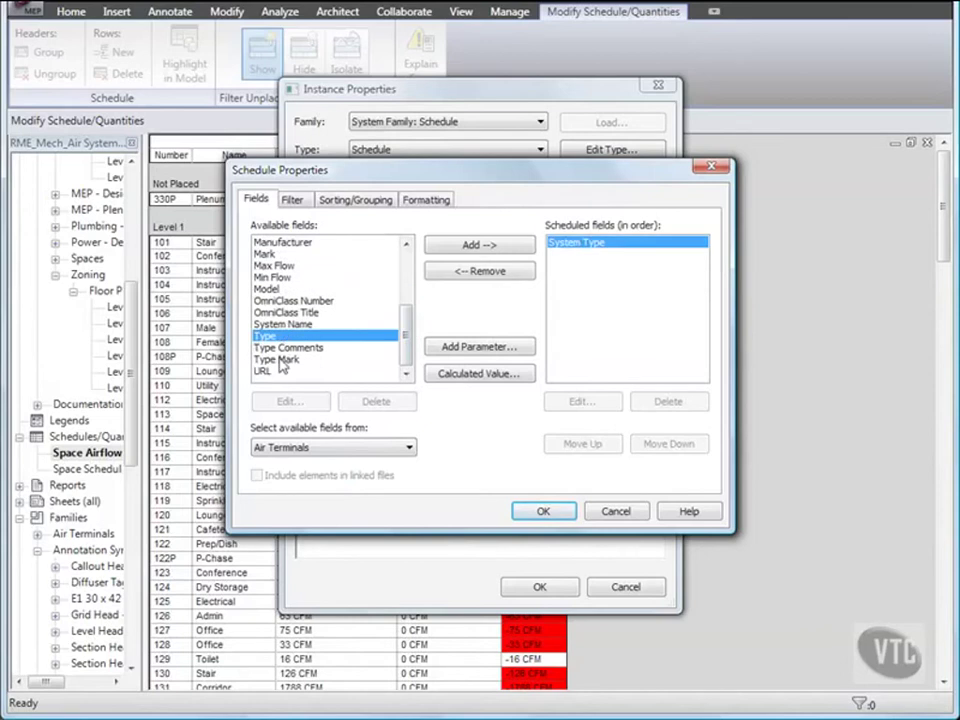
{"action": "double_click", "coordinate": [276, 359]}
{"action": "left_click_drag", "start_coordinate": [405, 335], "coordinate": [406, 290]}
{"action": "double_click", "coordinate": [266, 336]}
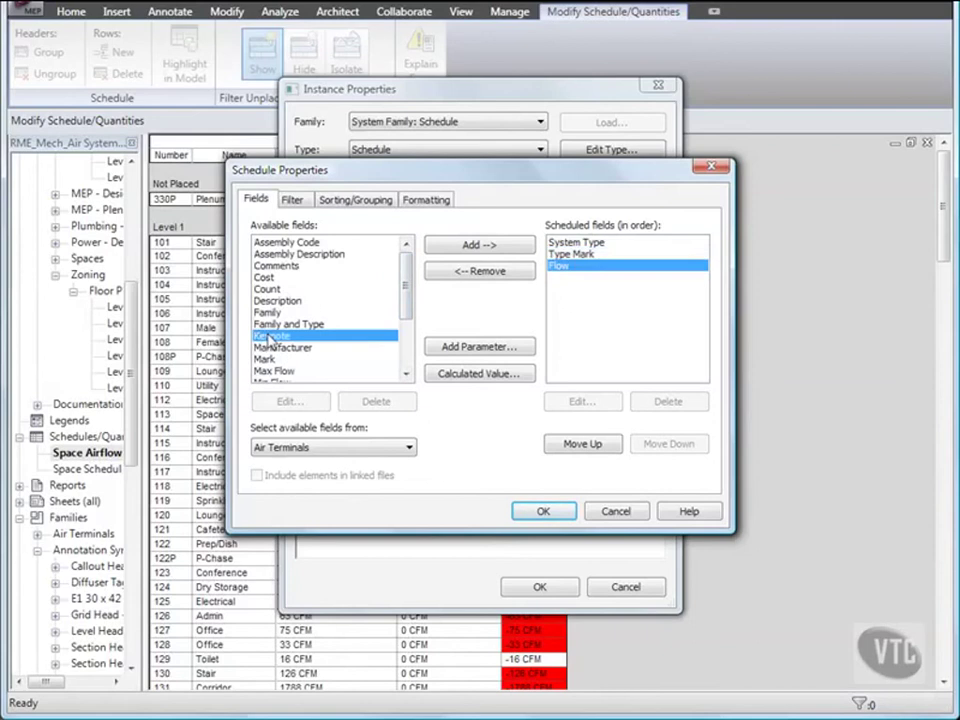
Step: Sort the embedded schedule by Type Mark and apply the schedule properties
{"action": "left_click", "coordinate": [355, 200]}
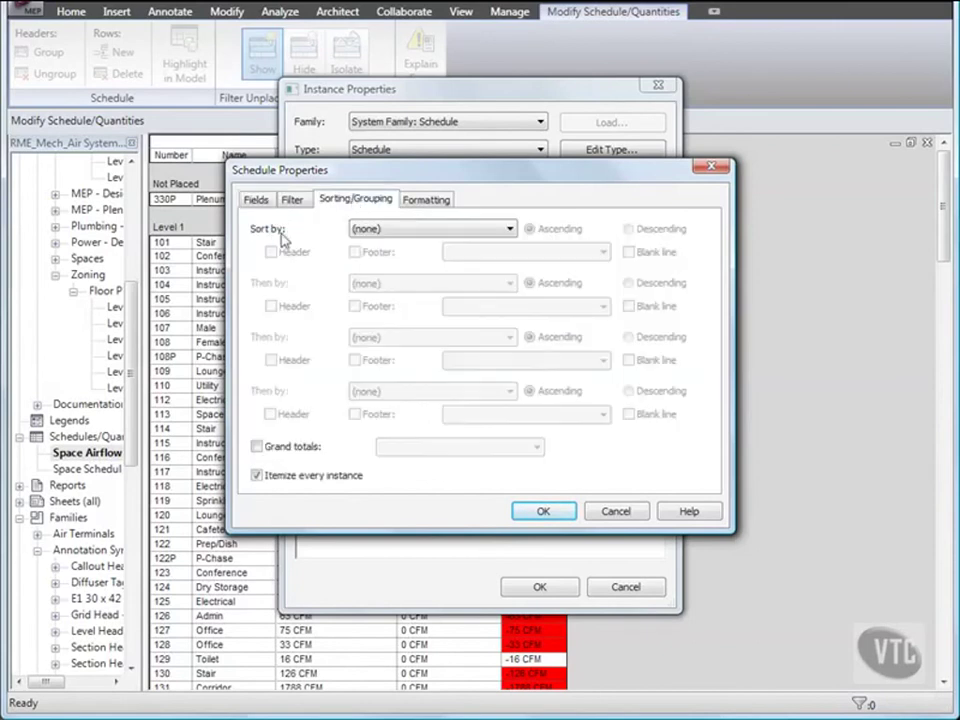
{"action": "left_click", "coordinate": [414, 230]}
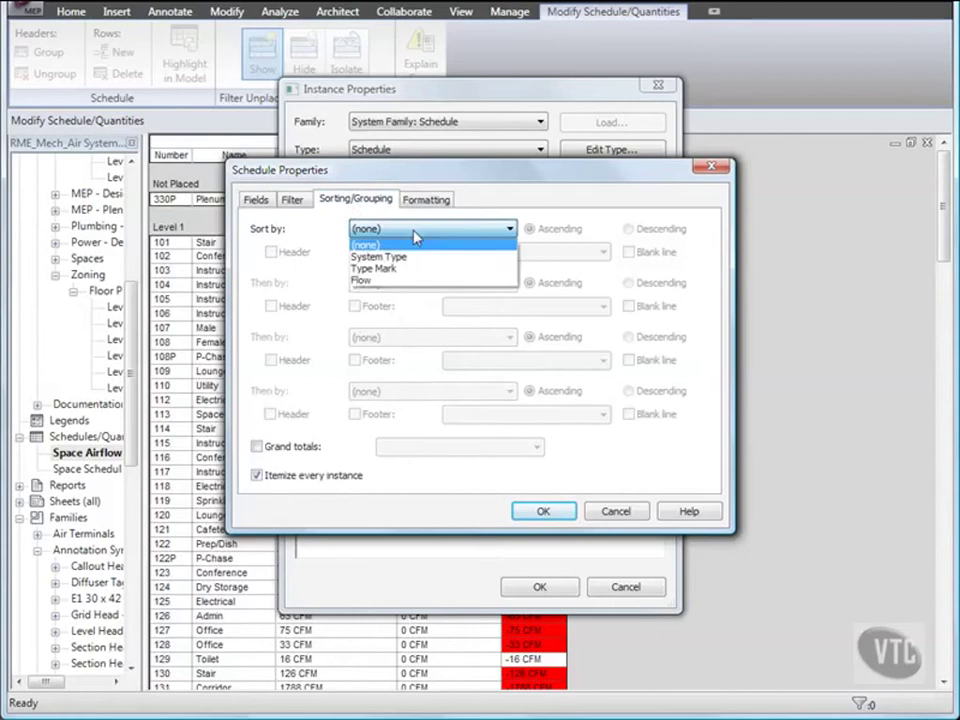
{"action": "left_click", "coordinate": [376, 269]}
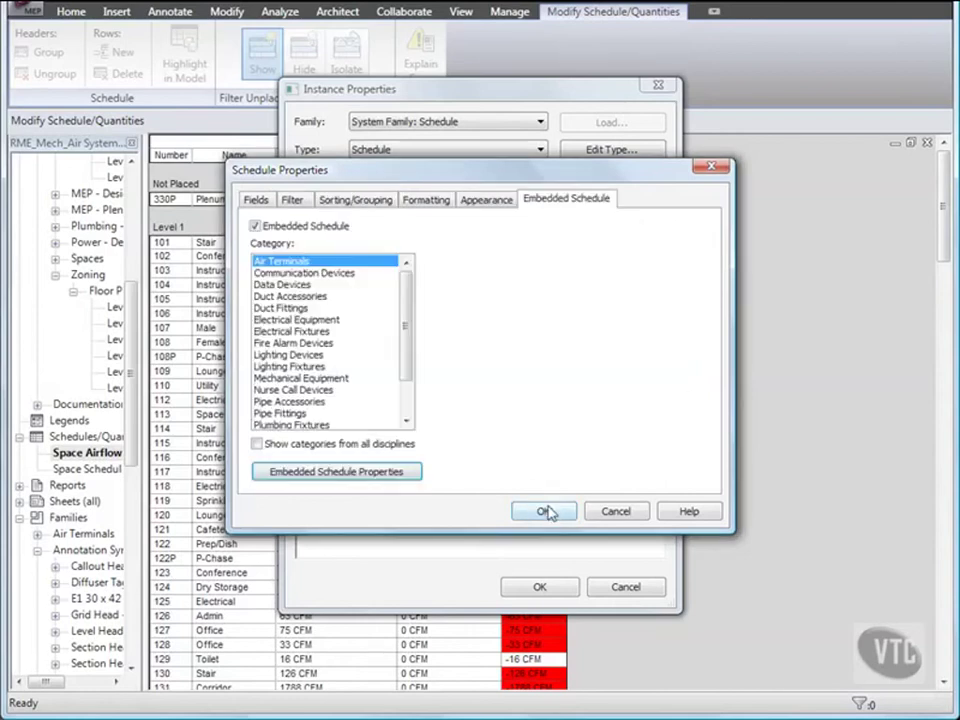
{"action": "left_click", "coordinate": [543, 511]}
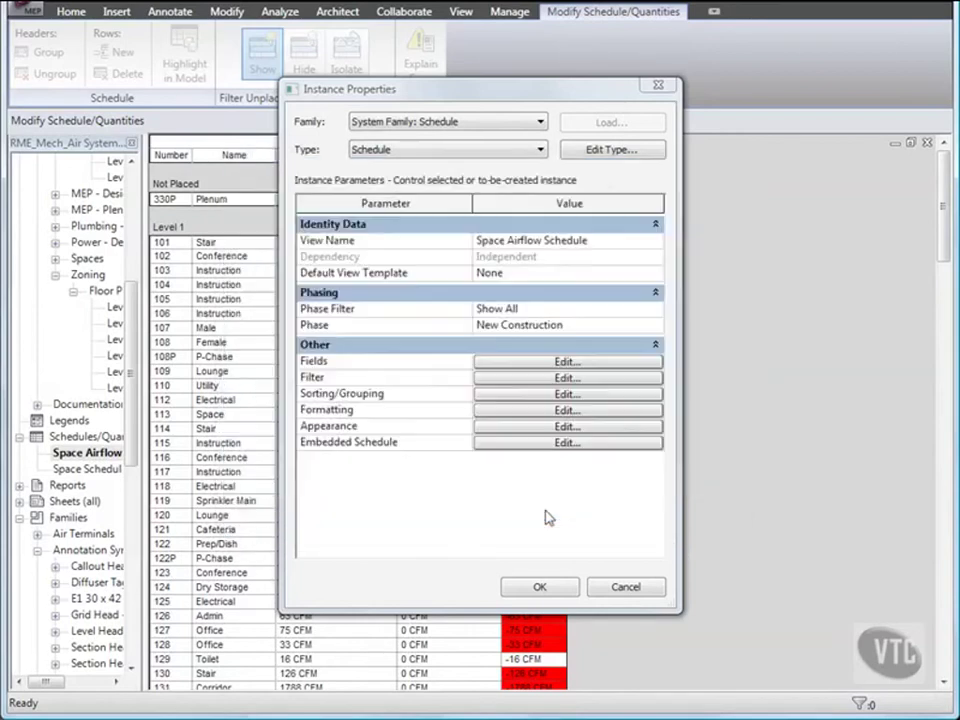
{"action": "left_click", "coordinate": [545, 588]}
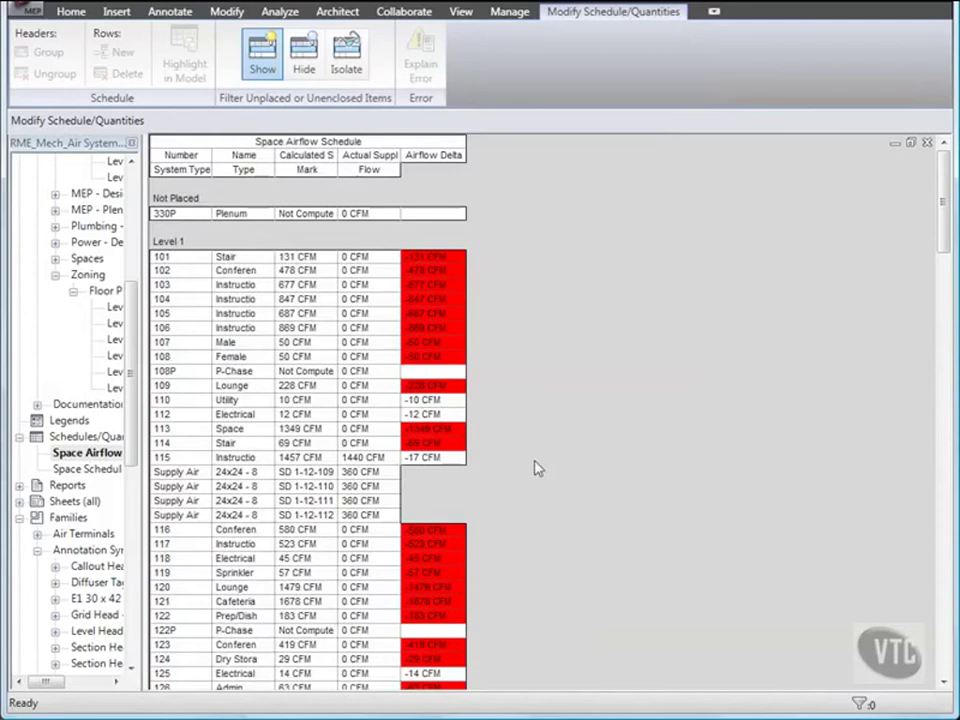
Step: Tile the schedule beside the floor plan and set the flow of diffuser SD 1-12-110 in room 115 to 450 CFM
{"action": "left_click", "coordinate": [464, 14]}
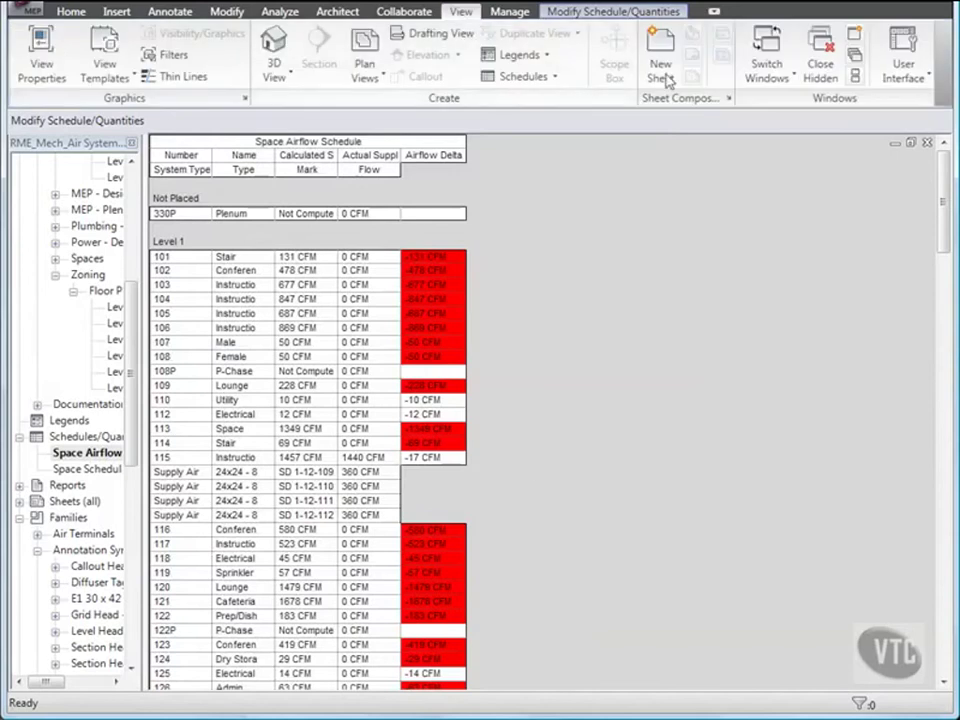
{"action": "left_click", "coordinate": [855, 76]}
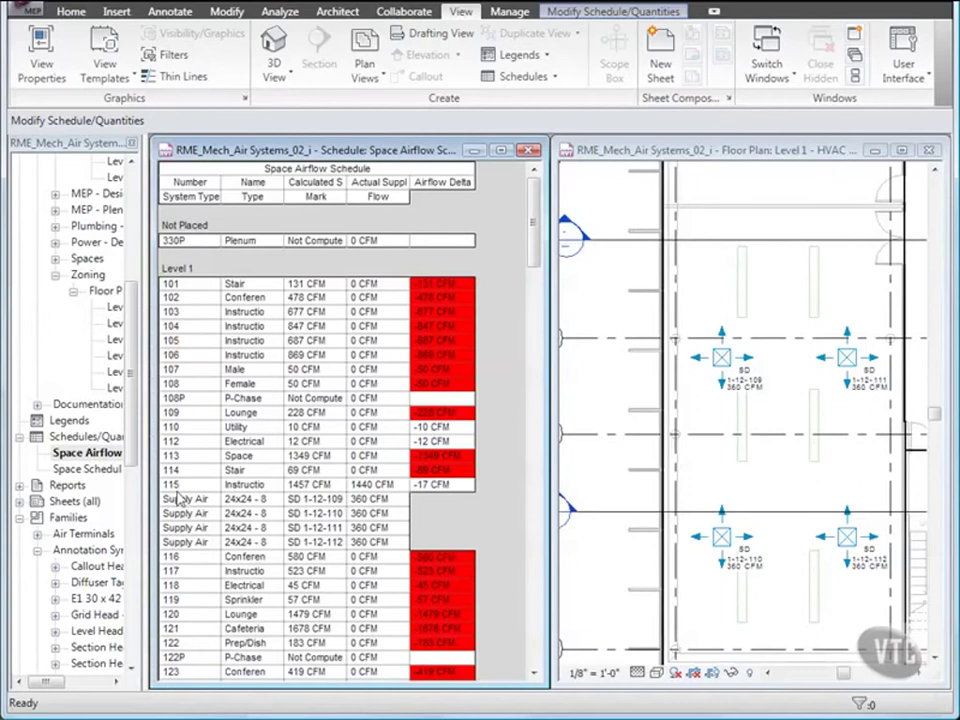
{"action": "left_click", "coordinate": [318, 513]}
{"action": "left_click", "coordinate": [352, 513]}
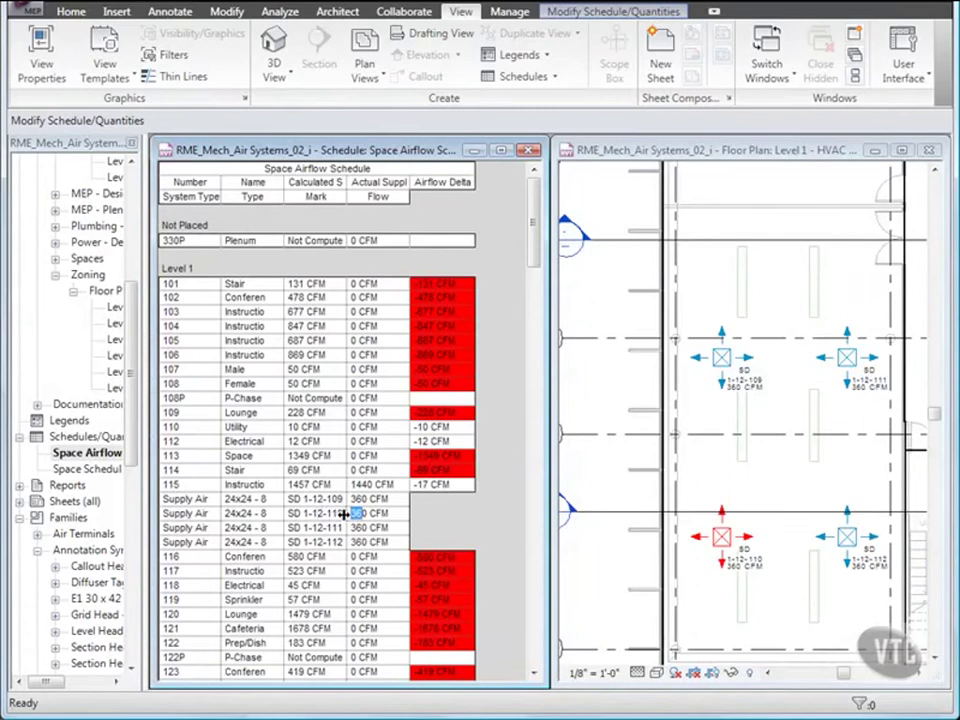
{"action": "type", "text": "45"}
{"action": "key", "text": "Return"}
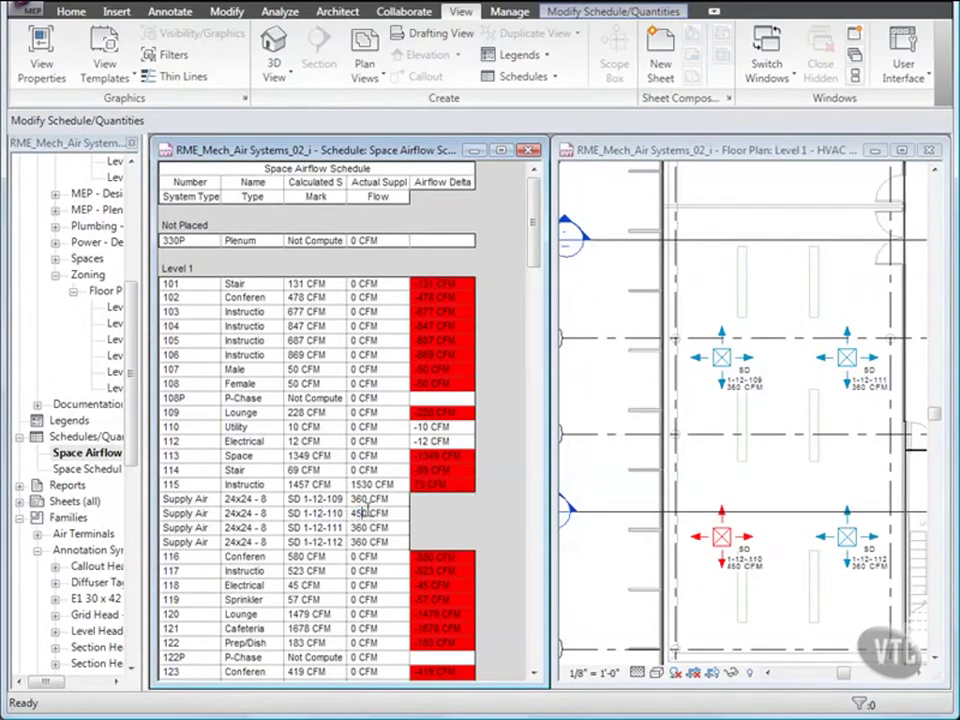
Step: Set the flow of diffusers SD 1-12-111 and SD 1-12-112 to 330 CFM in the schedule
{"action": "left_click", "coordinate": [357, 527]}
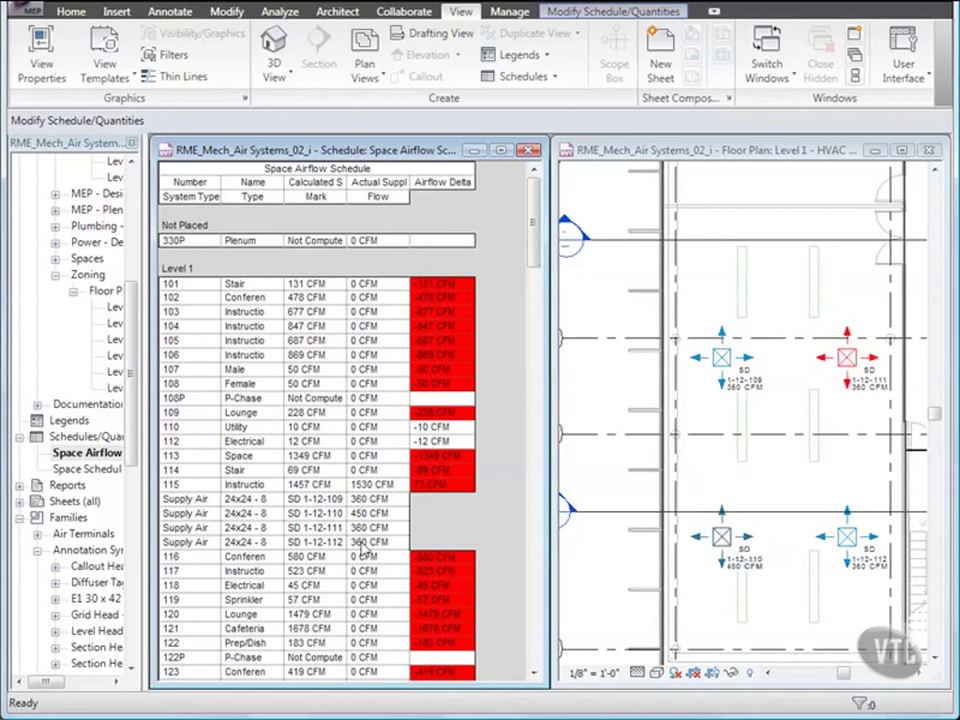
{"action": "type", "text": "330"}
{"action": "key", "text": "Return"}
{"action": "left_click", "coordinate": [357, 541]}
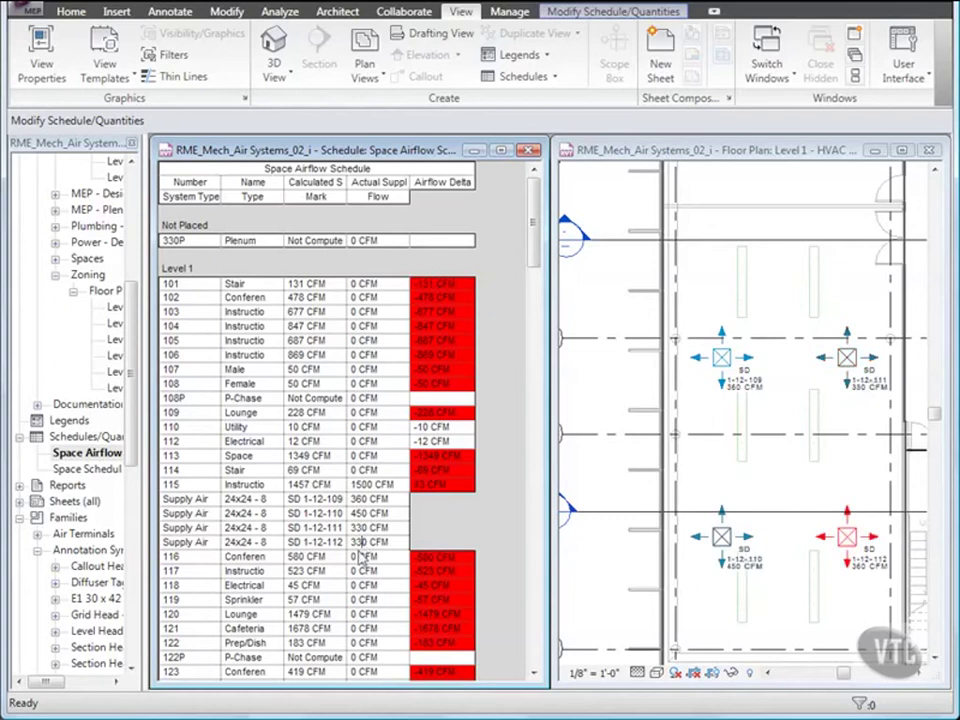
{"action": "type", "text": "330"}
{"action": "key", "text": "Return"}
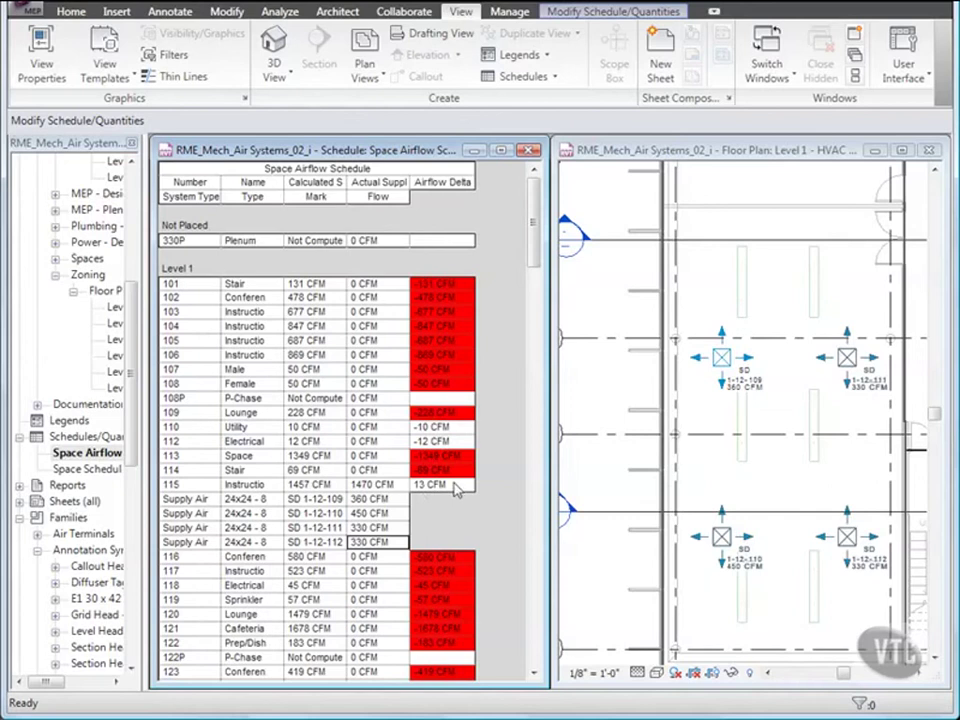
Step: Close the schedule in favour of the maximized floor plan and review the airflow and load properties of HVAC zone 2-West-Area T
{"action": "left_click", "coordinate": [530, 151]}
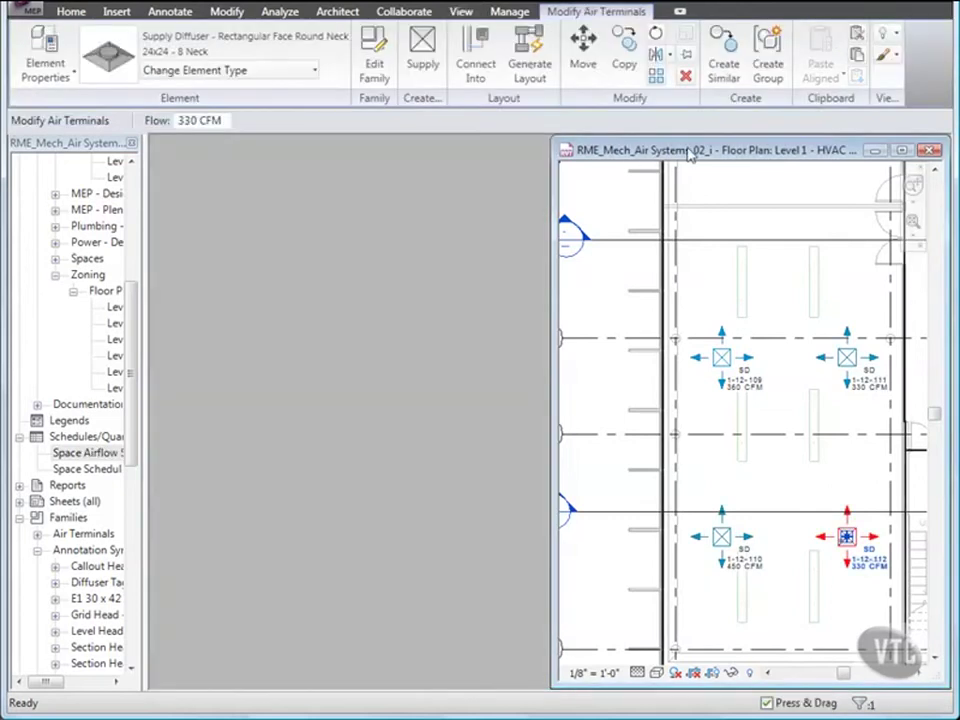
{"action": "double_click", "coordinate": [688, 152]}
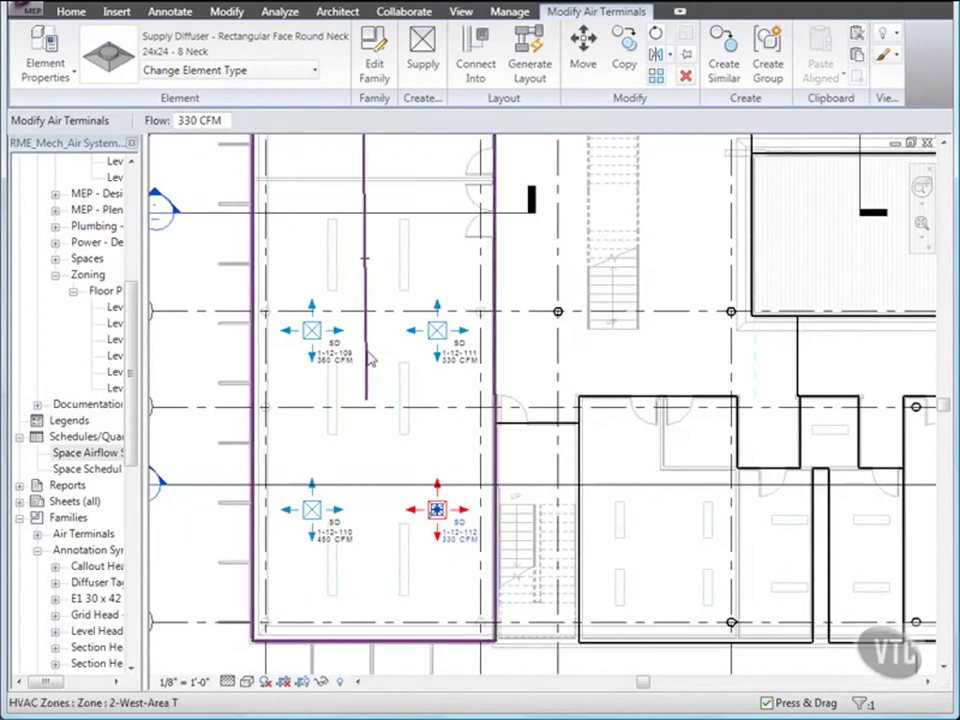
{"action": "left_click", "coordinate": [369, 358]}
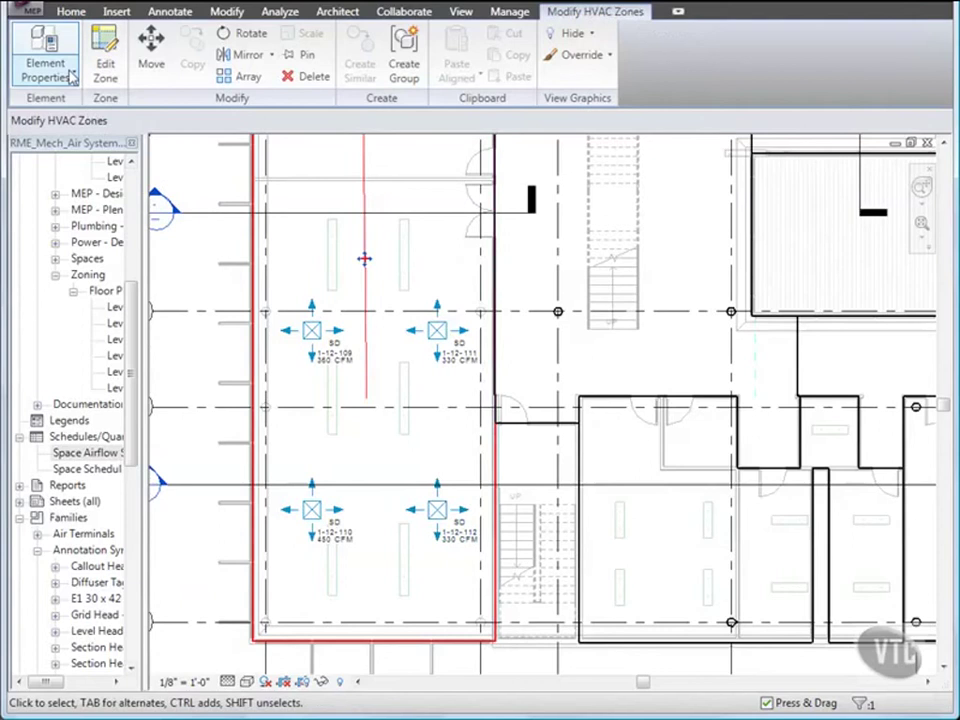
{"action": "left_click", "coordinate": [50, 70]}
{"action": "left_click", "coordinate": [64, 103]}
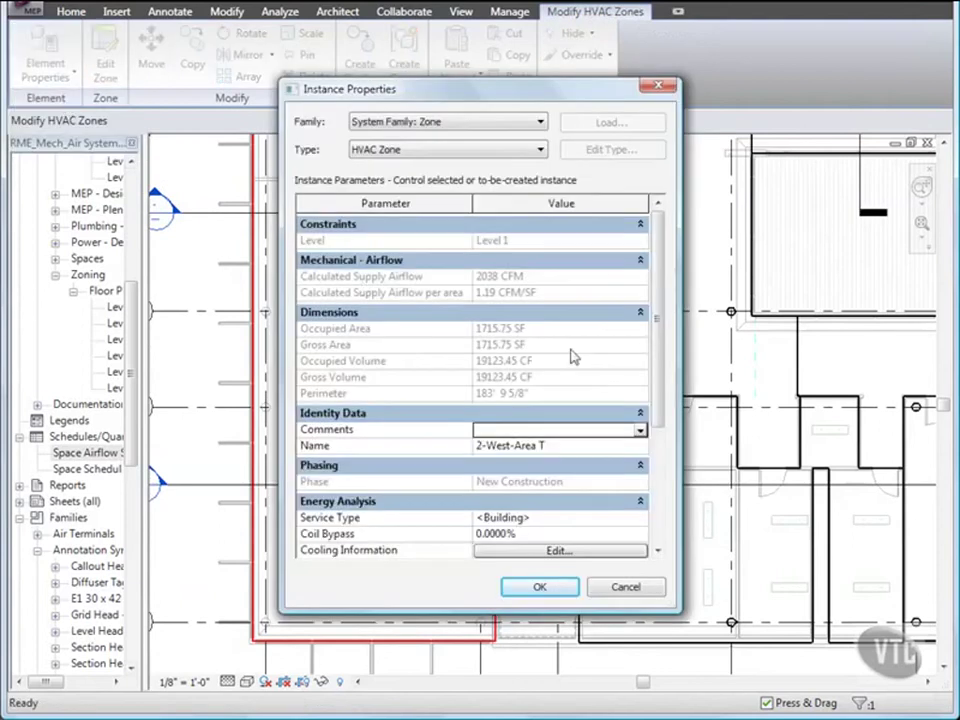
{"action": "left_click_drag", "start_coordinate": [658, 339], "coordinate": [662, 456]}
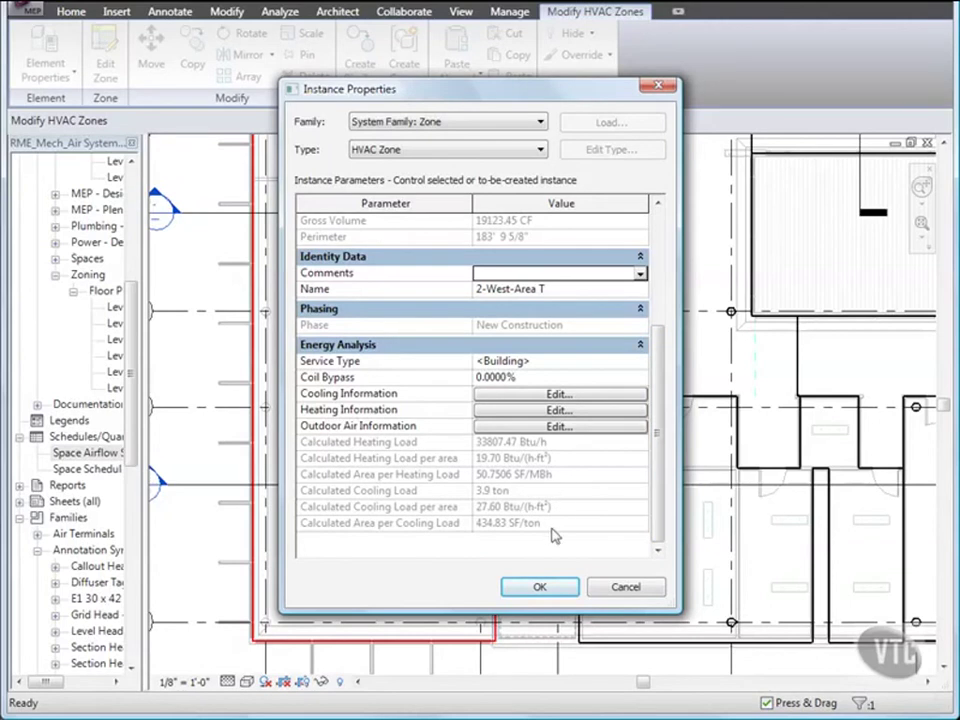
{"action": "left_click", "coordinate": [540, 586]}
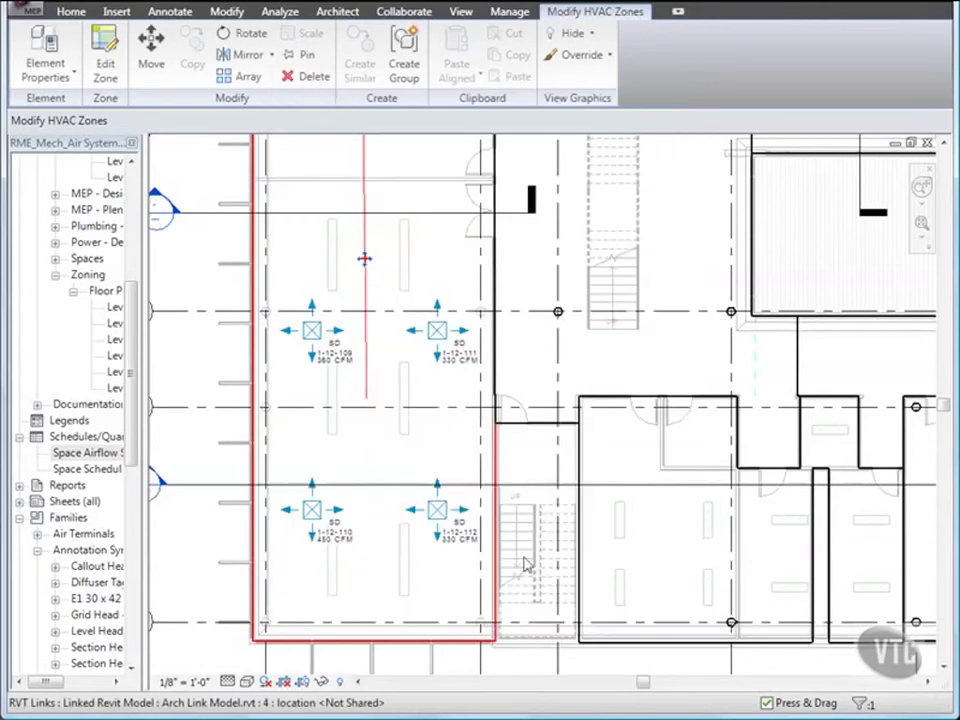
Step: Place a 4 Tons WSHP - Horizontal - High Efficiency unit, rotated 180°, in the corridor just outside the classroom's doors
{"action": "left_click", "coordinate": [72, 12]}
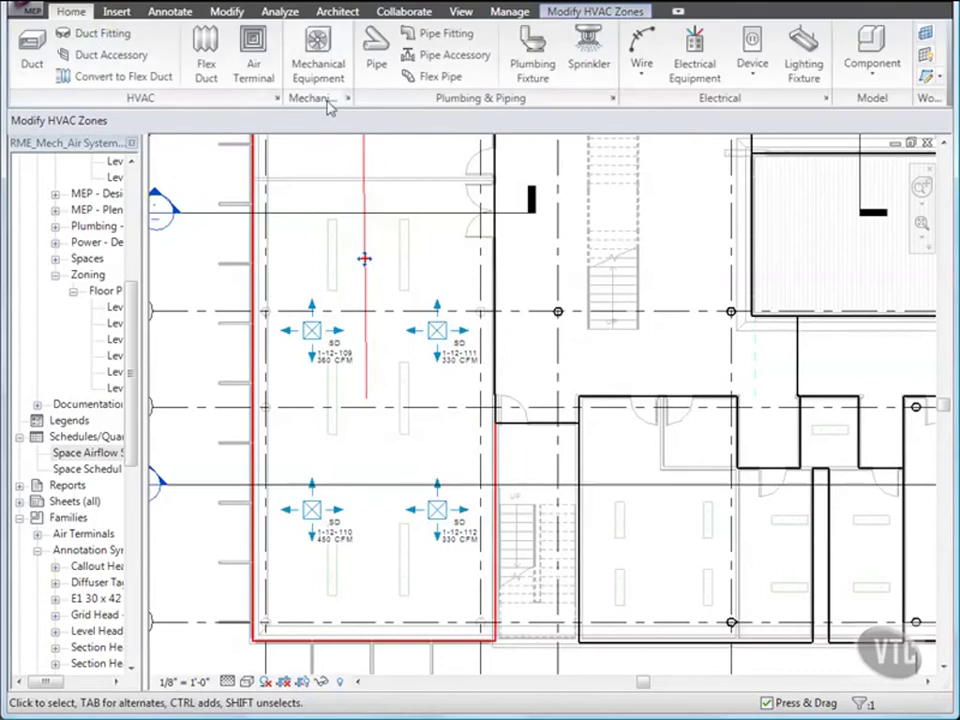
{"action": "left_click", "coordinate": [317, 68]}
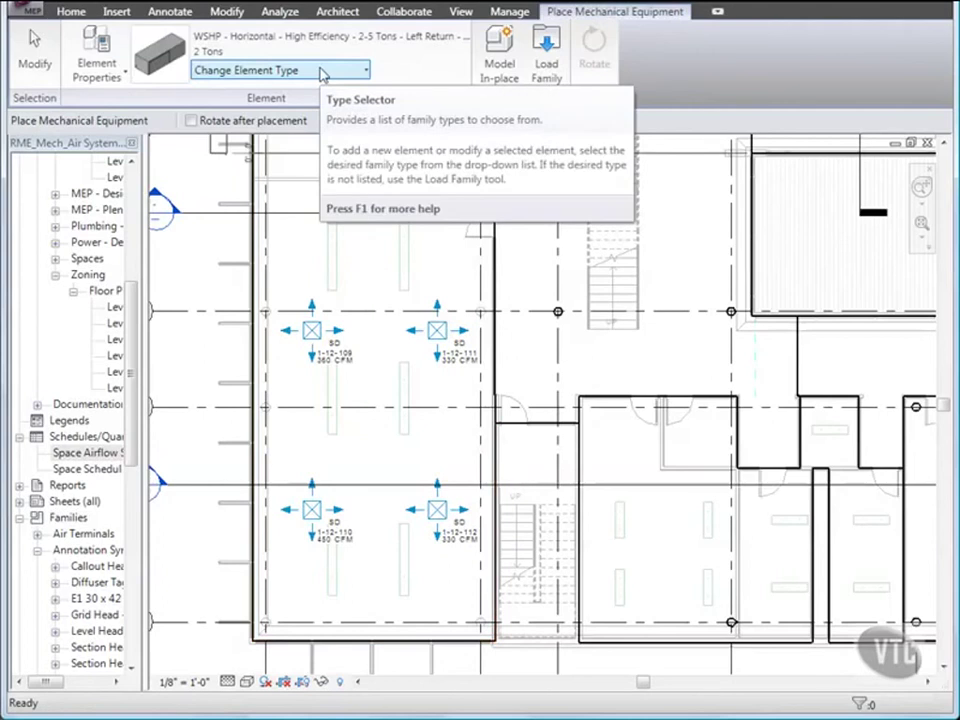
{"action": "left_click", "coordinate": [320, 72]}
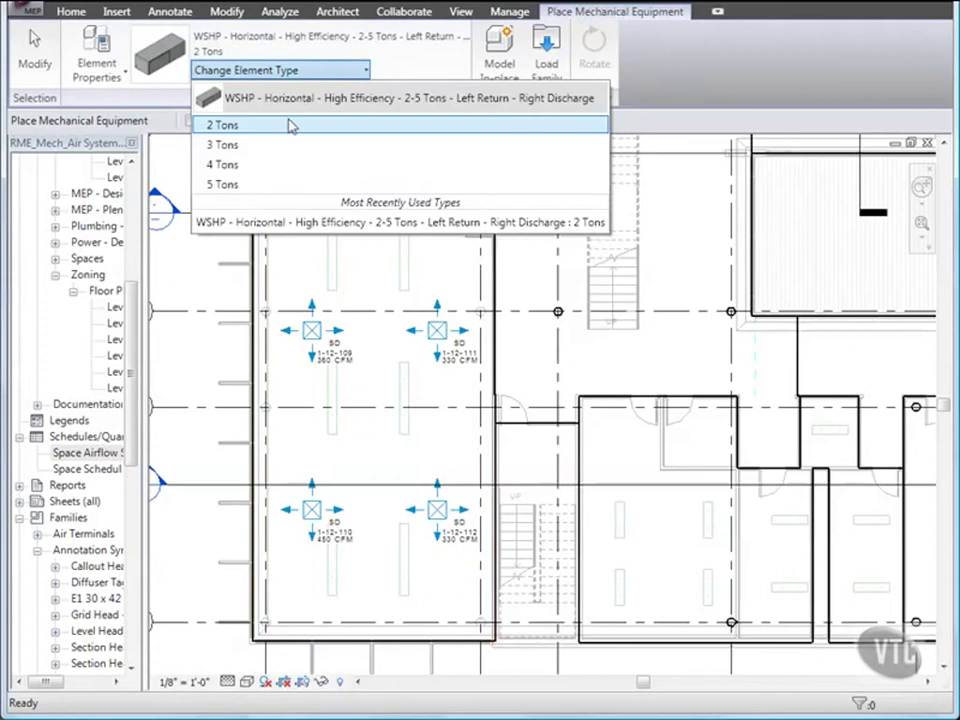
{"action": "left_click", "coordinate": [268, 165]}
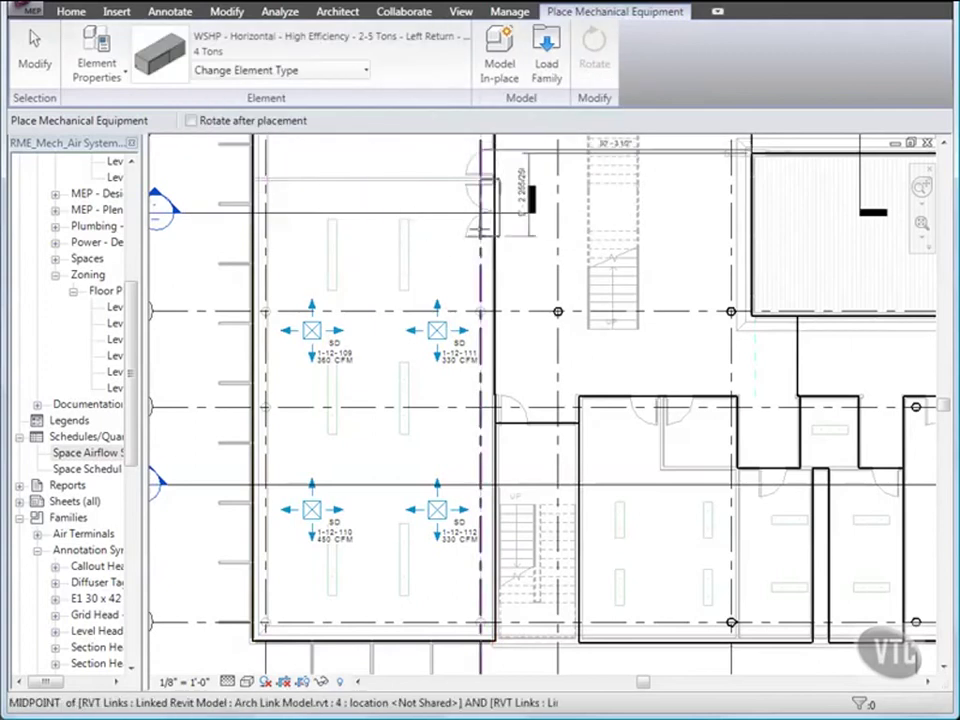
{"action": "middle_click_drag", "start_coordinate": [476, 251], "coordinate": [466, 379]}
{"action": "scroll", "coordinate": [405, 305], "scroll_direction": "up", "scroll_amount": 5}
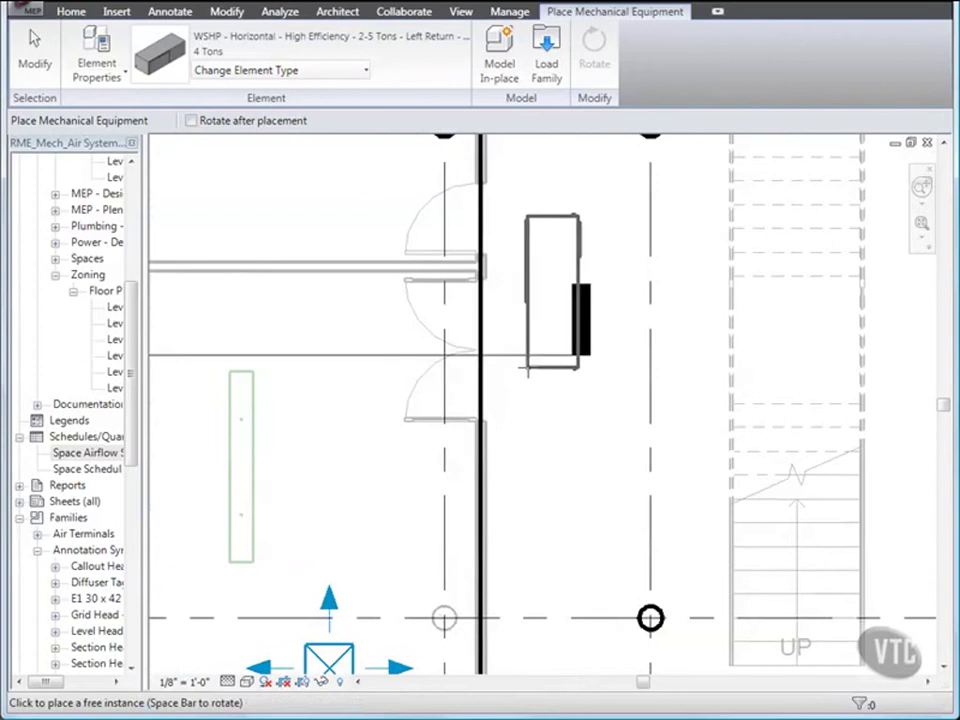
{"action": "key", "text": "space"}
{"action": "key", "text": "space"}
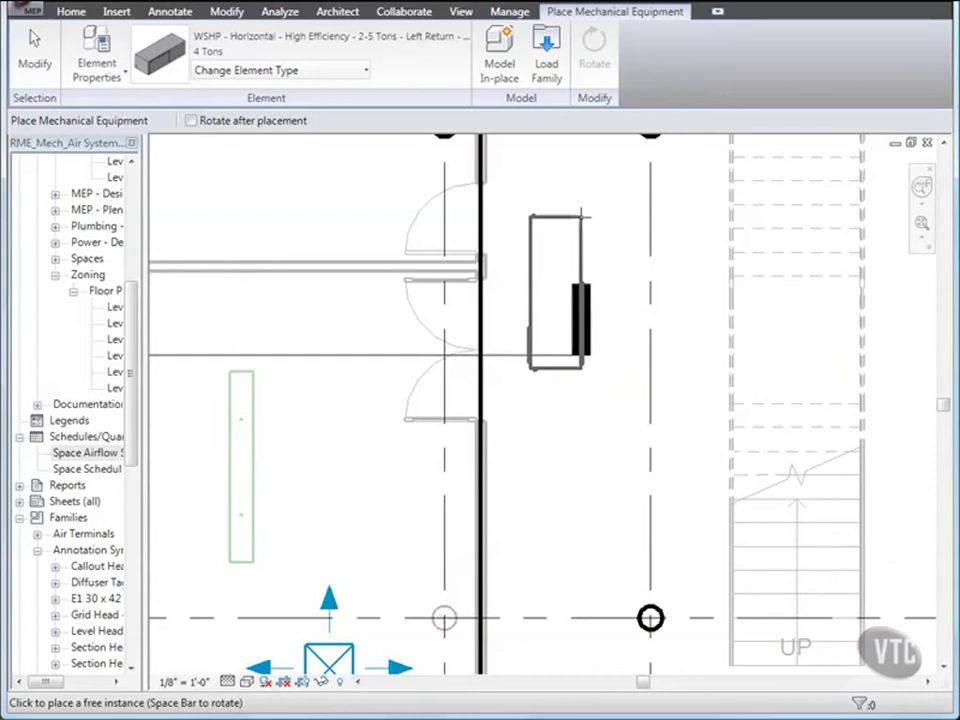
{"action": "left_click", "coordinate": [557, 218]}
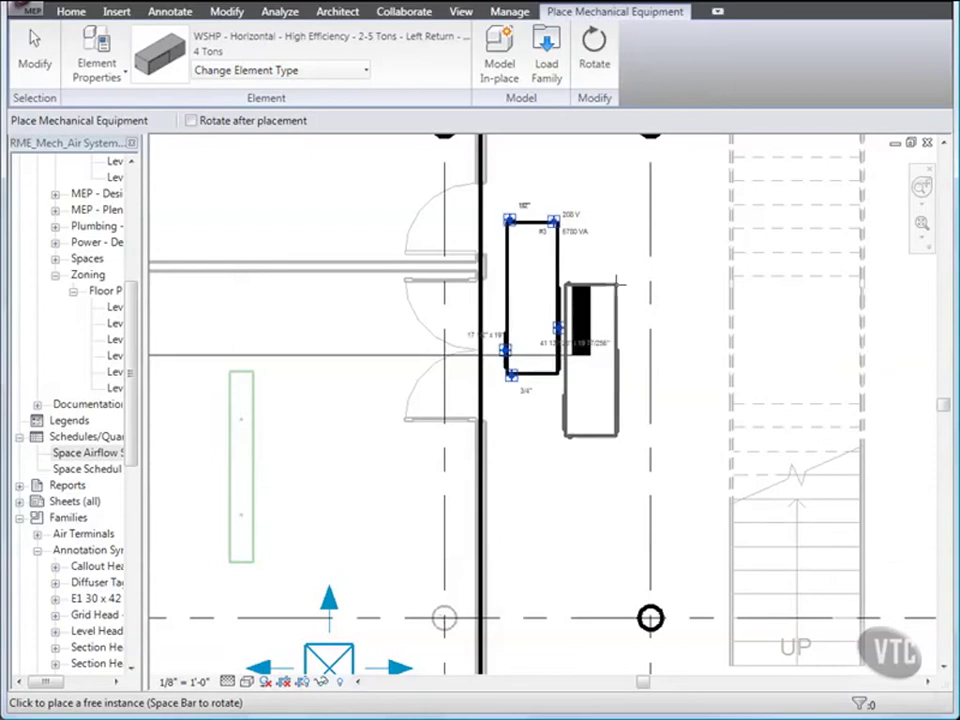
{"action": "key", "text": "Escape"}
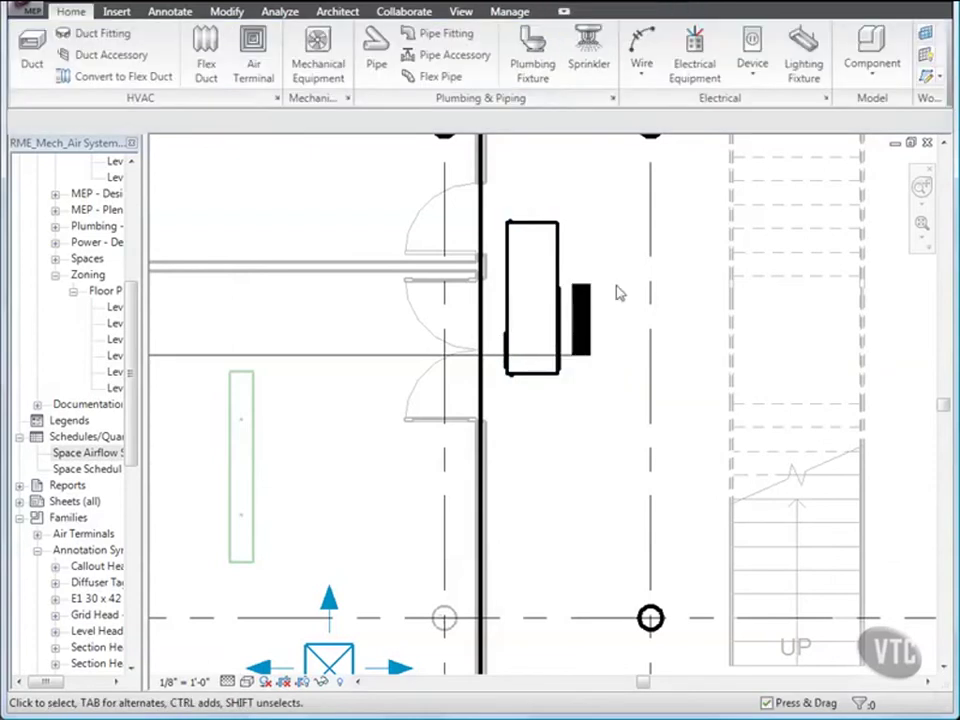
Step: Set the offset of the water source heat pump in the corridor to 9 feet above Level 1
{"action": "left_click", "coordinate": [558, 265]}
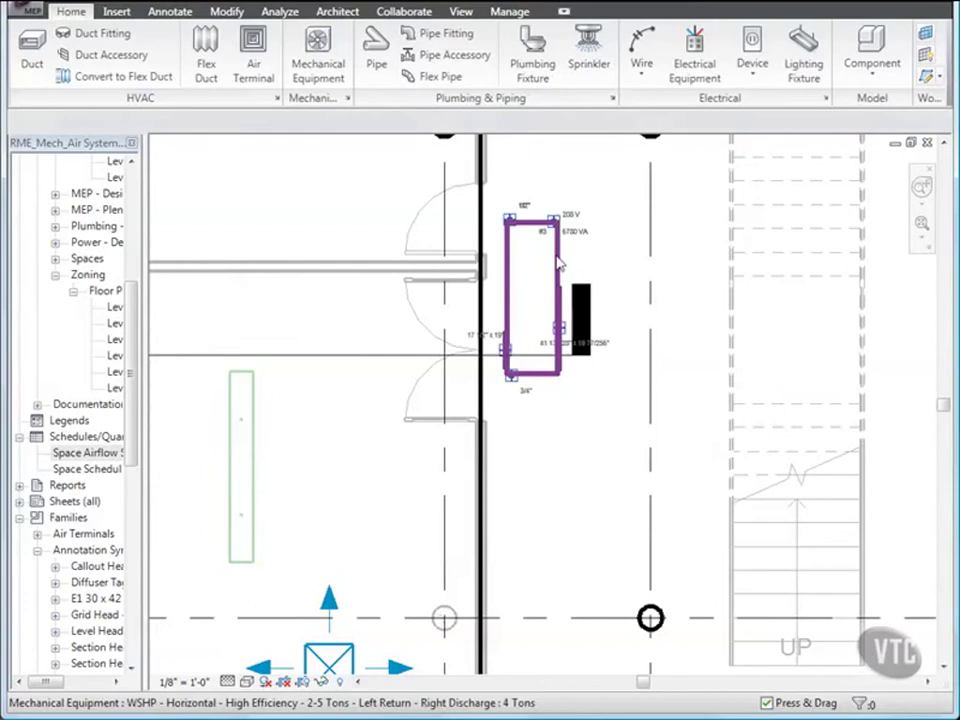
{"action": "left_click", "coordinate": [55, 75]}
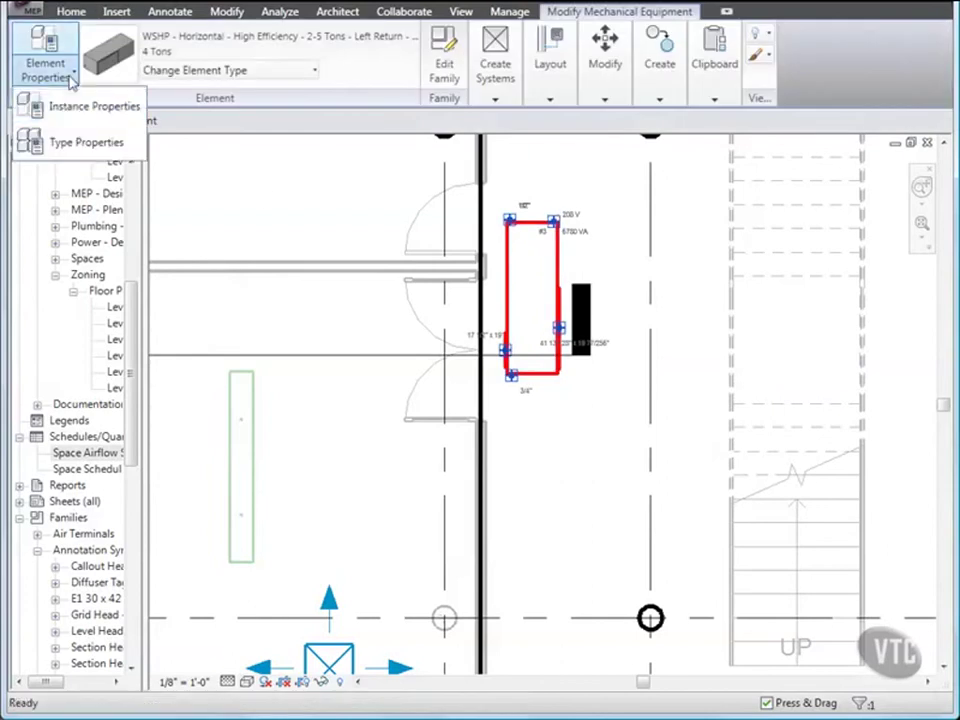
{"action": "left_click", "coordinate": [70, 108]}
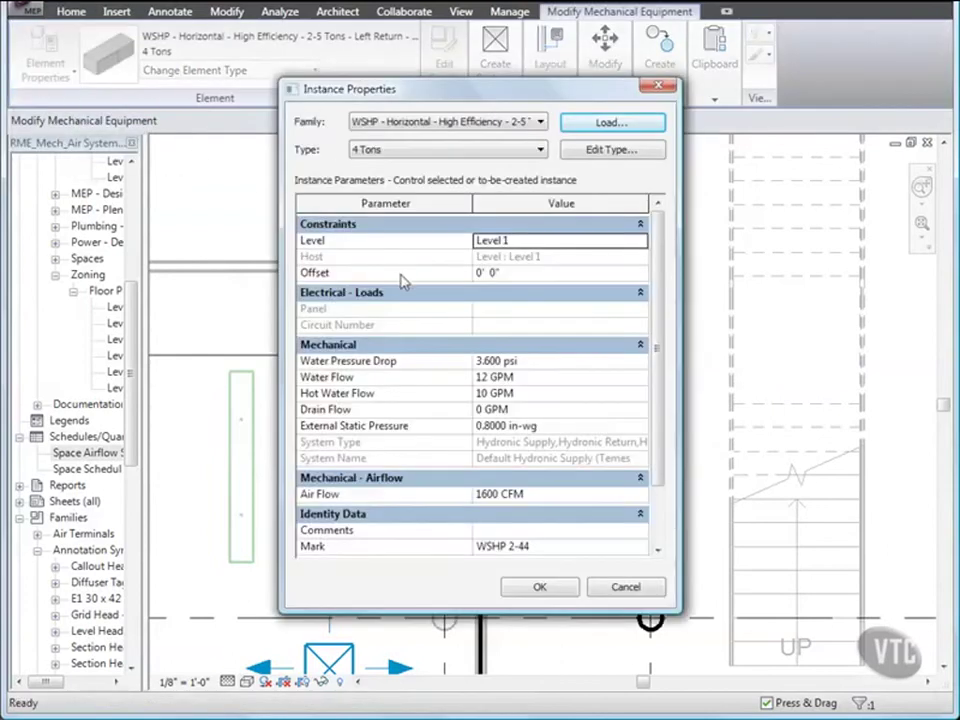
{"action": "left_click", "coordinate": [479, 272]}
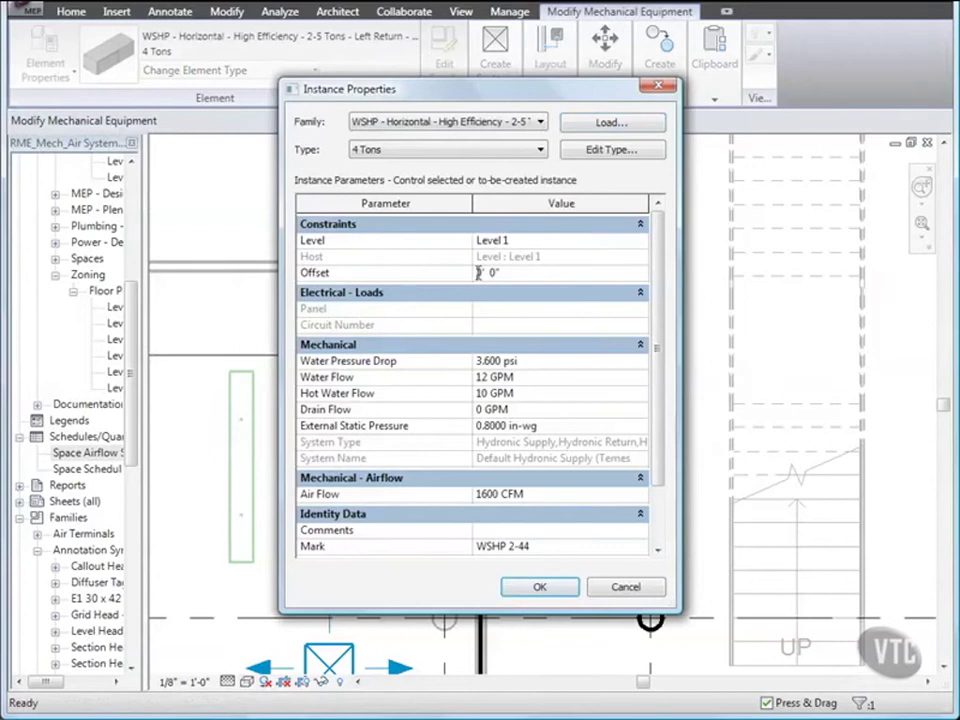
{"action": "type", "text": "9"}
{"action": "left_click", "coordinate": [538, 589]}
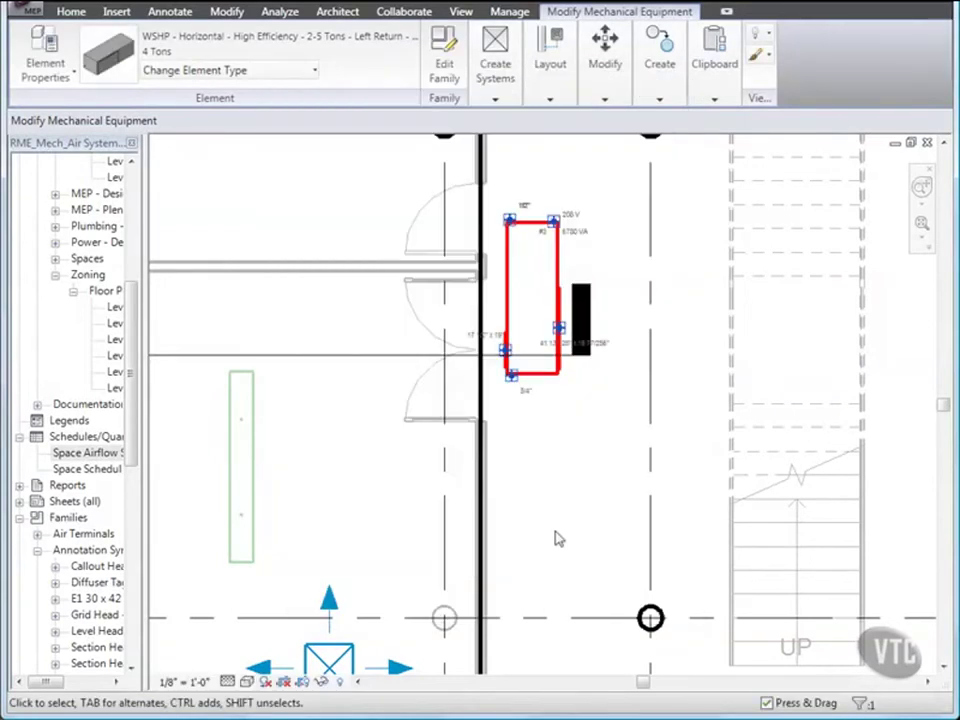
{"action": "left_click", "coordinate": [579, 491]}
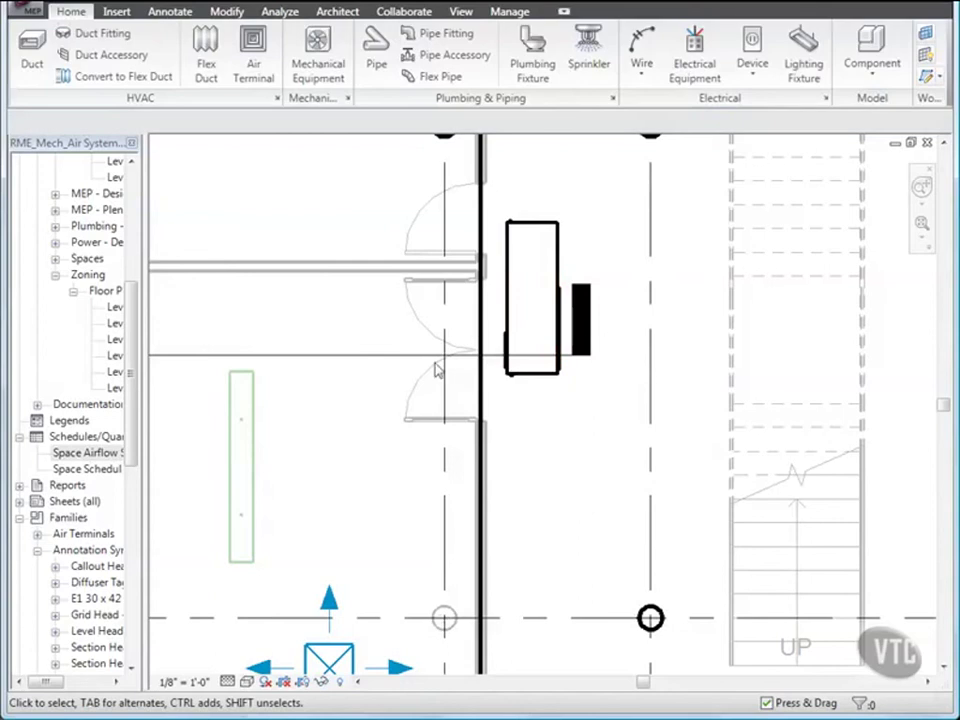
Step: Close the current air systems project file
{"action": "left_click", "coordinate": [30, 14]}
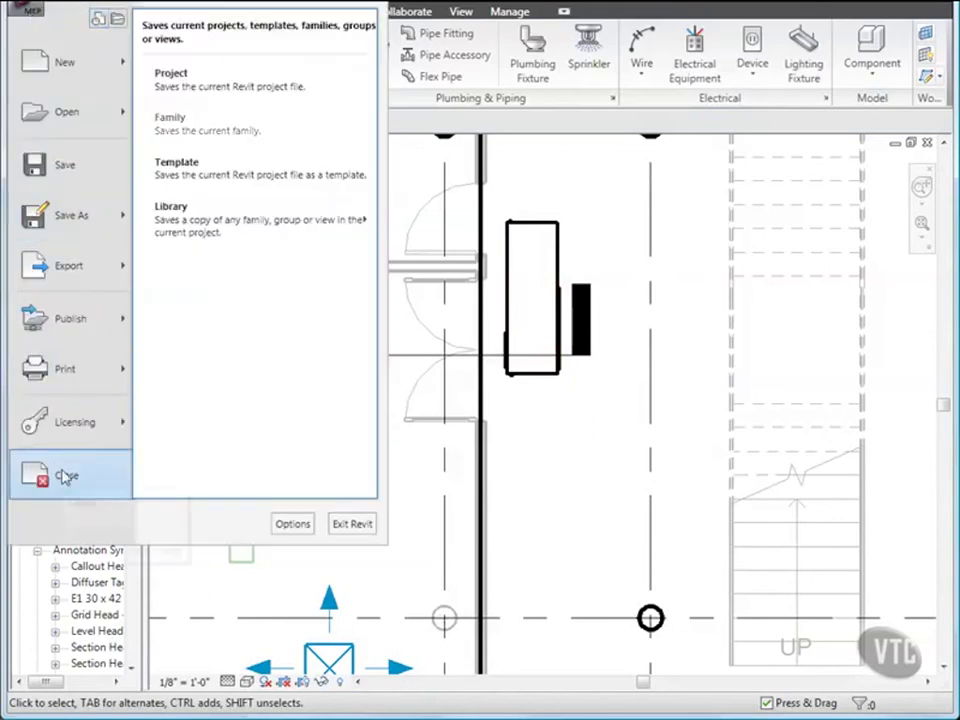
{"action": "left_click", "coordinate": [66, 476]}
{"action": "left_click", "coordinate": [252, 400]}
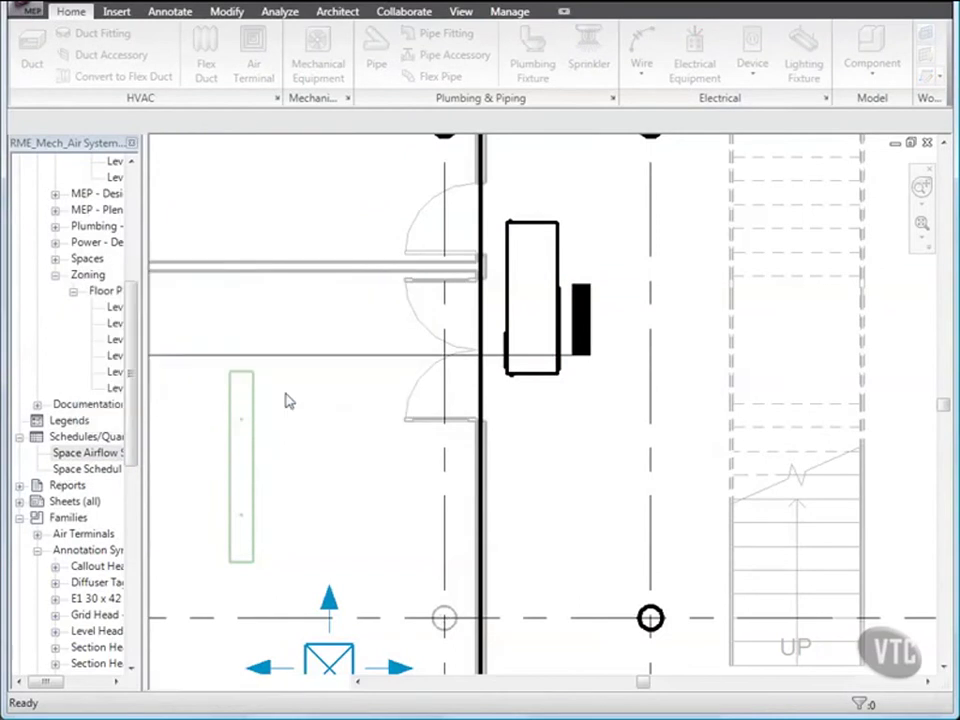
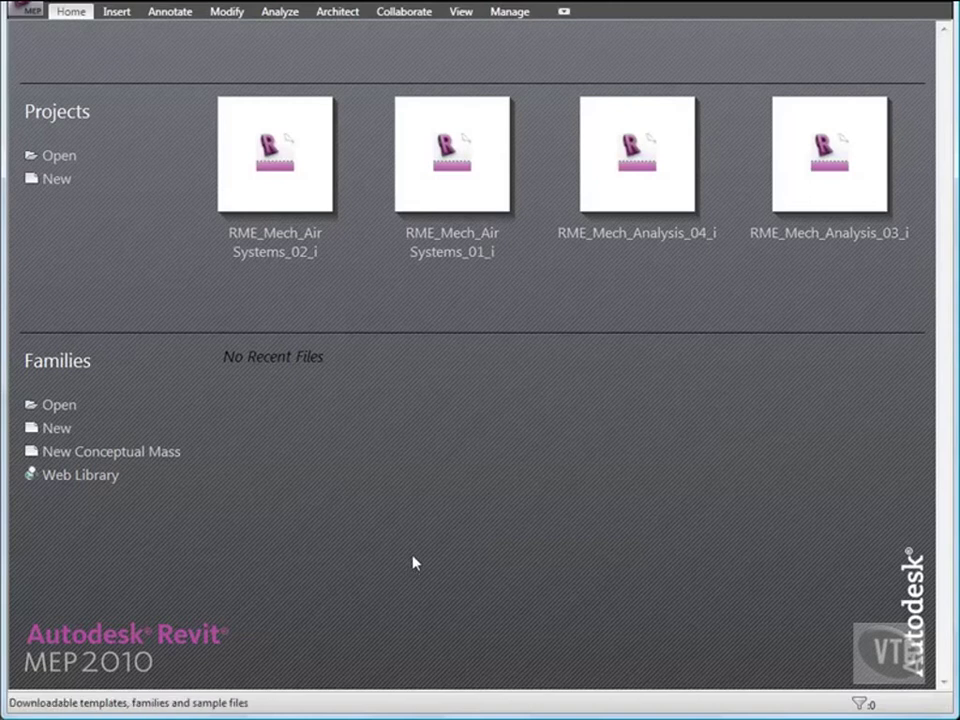
Step: Open the project RME_Mech_Air Systems_03_i from the 02_Mechanical Systems training folder
{"action": "left_click", "coordinate": [17, 14]}
{"action": "left_click", "coordinate": [50, 112]}
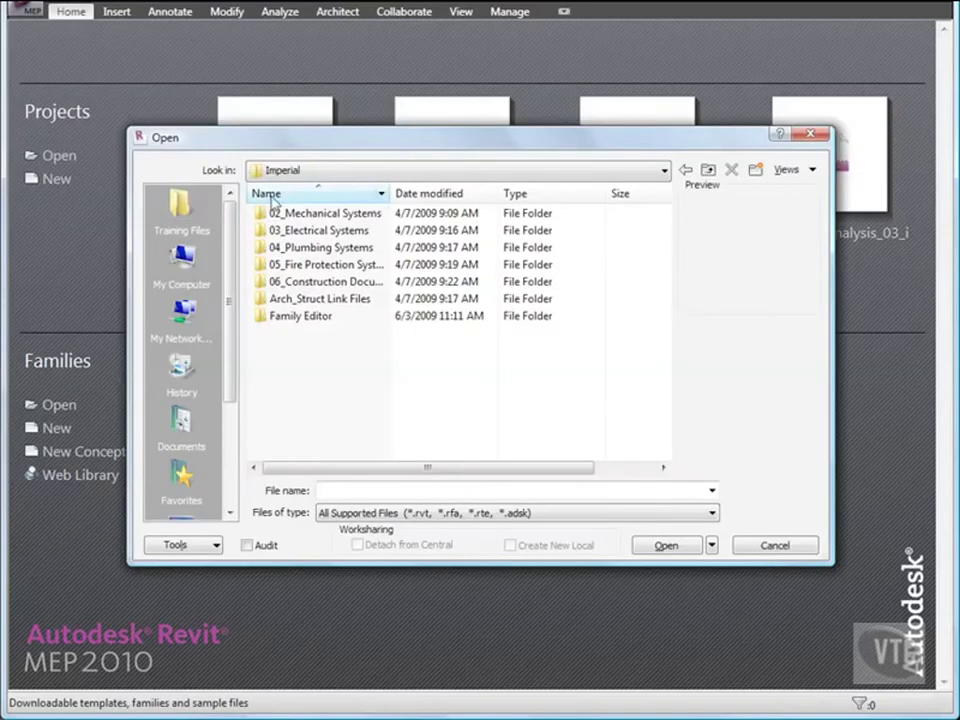
{"action": "double_click", "coordinate": [317, 212]}
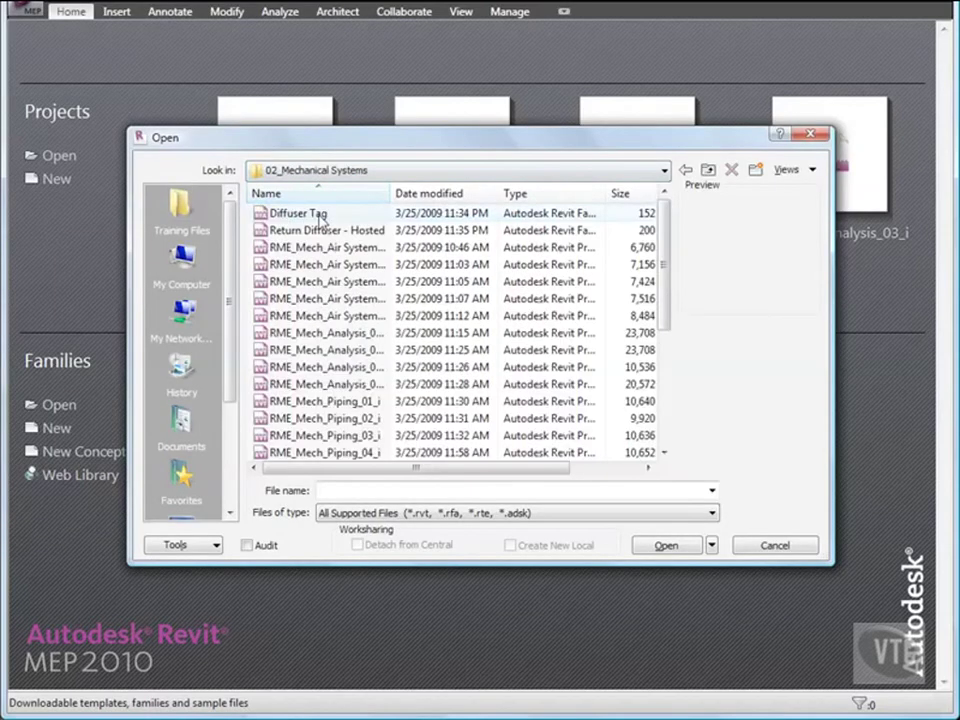
{"action": "double_click", "coordinate": [389, 193]}
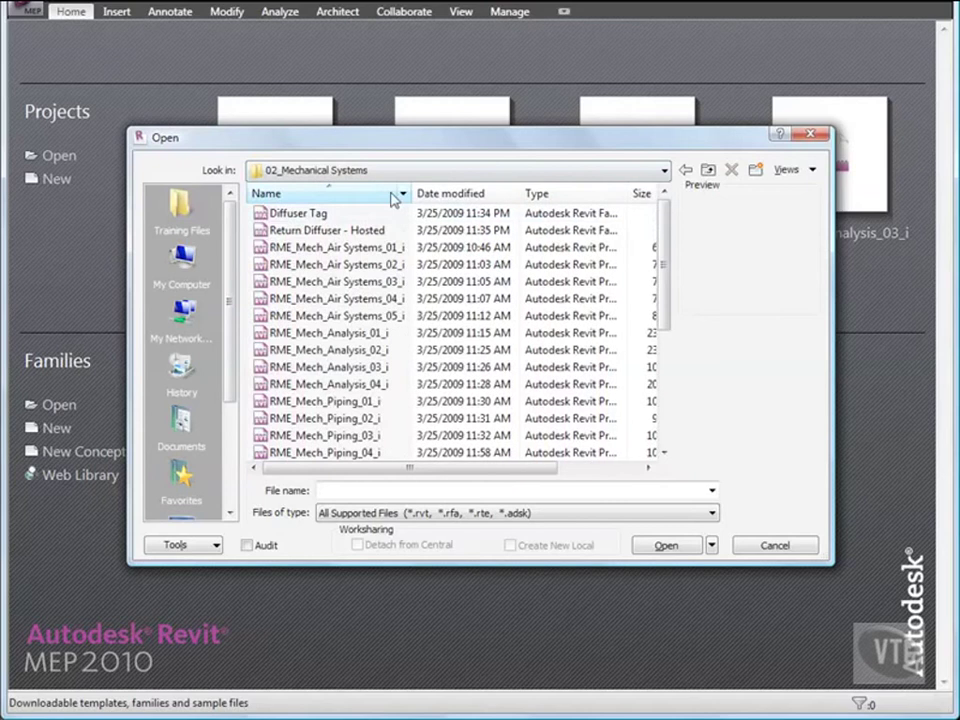
{"action": "double_click", "coordinate": [369, 283]}
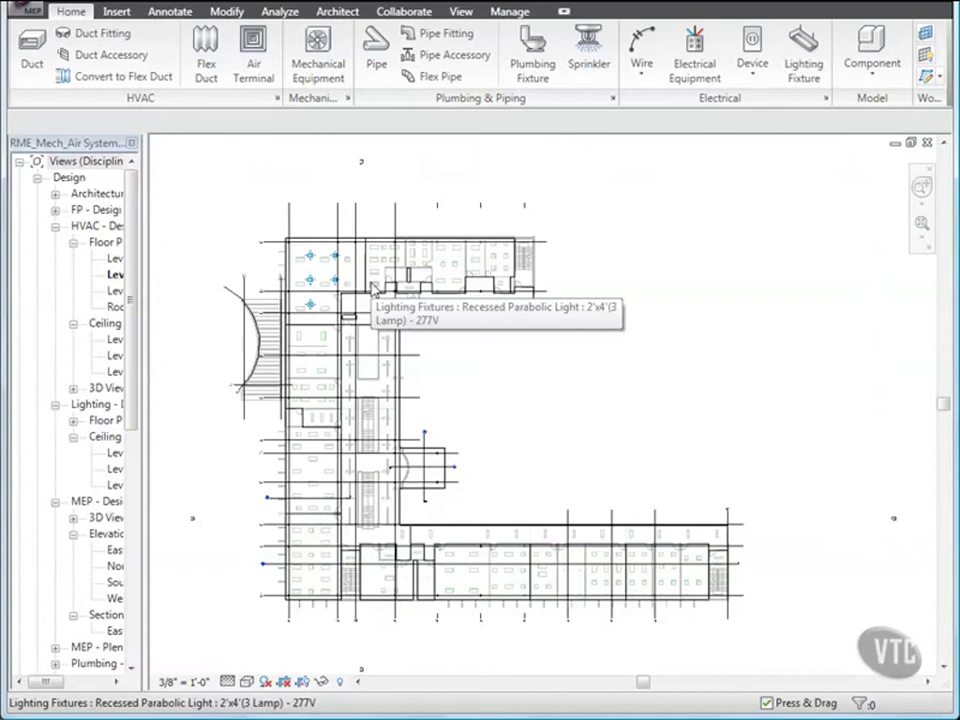
Step: Frame Lounge 223 in the floor plan and show the System Browser docked beneath the drawing
{"action": "scroll", "coordinate": [300, 265], "scroll_direction": "up", "scroll_amount": 5}
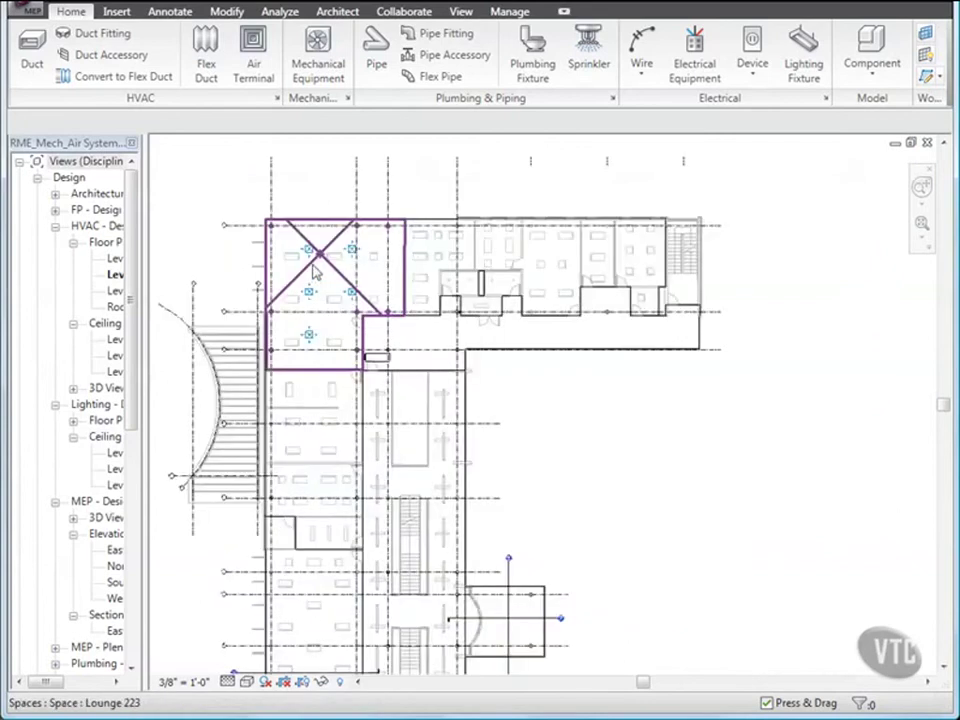
{"action": "scroll", "coordinate": [335, 313], "scroll_direction": "up", "scroll_amount": 4}
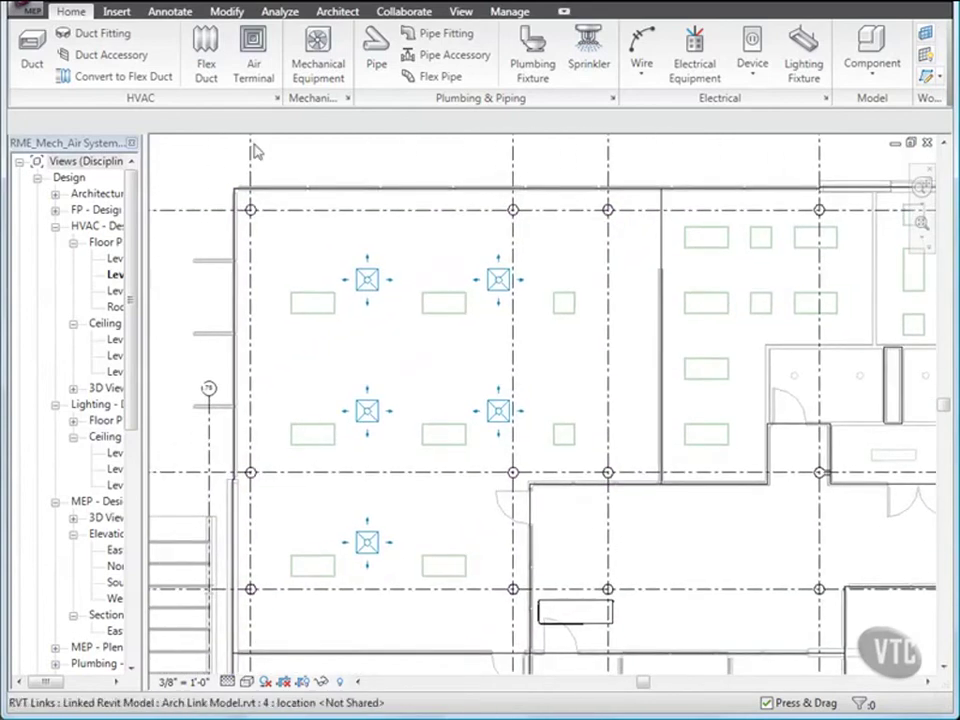
{"action": "left_click", "coordinate": [279, 12]}
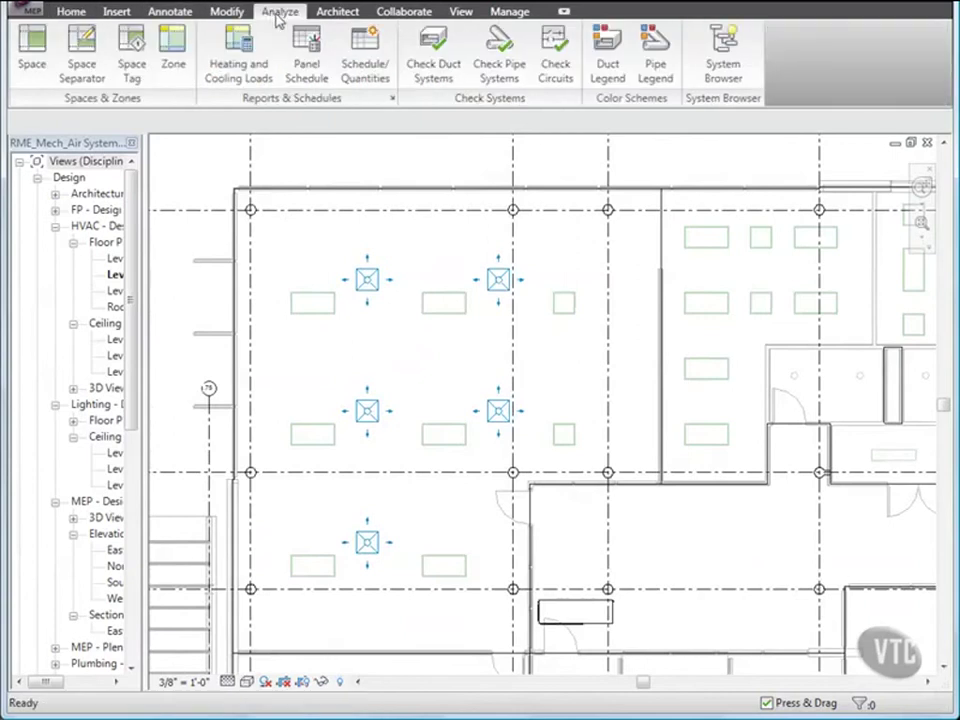
{"action": "left_click", "coordinate": [725, 60]}
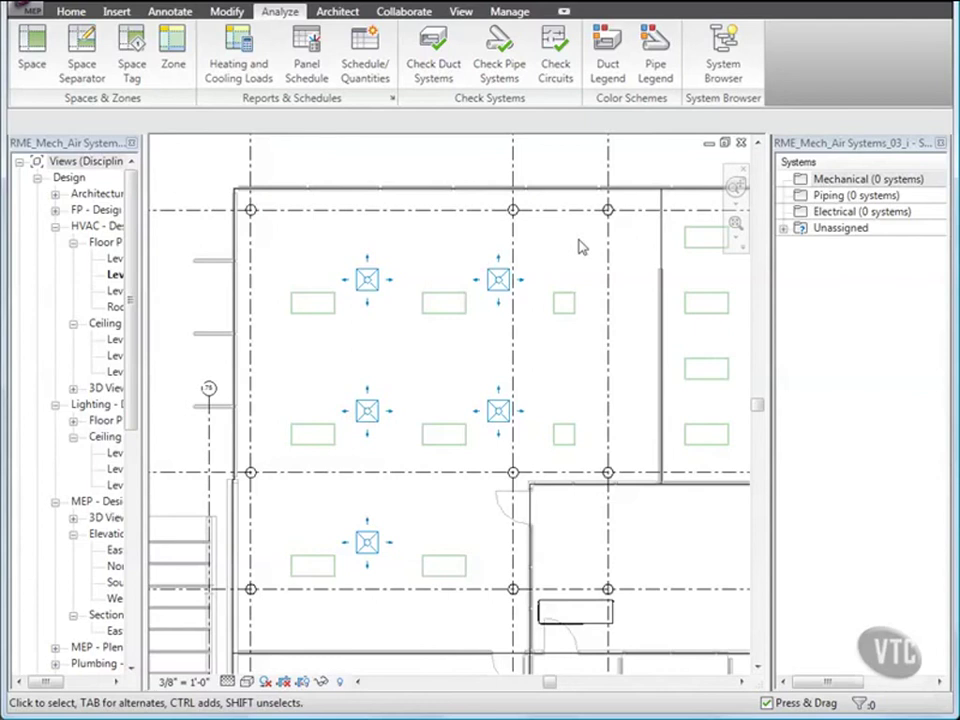
{"action": "left_click_drag", "start_coordinate": [798, 163], "coordinate": [350, 578]}
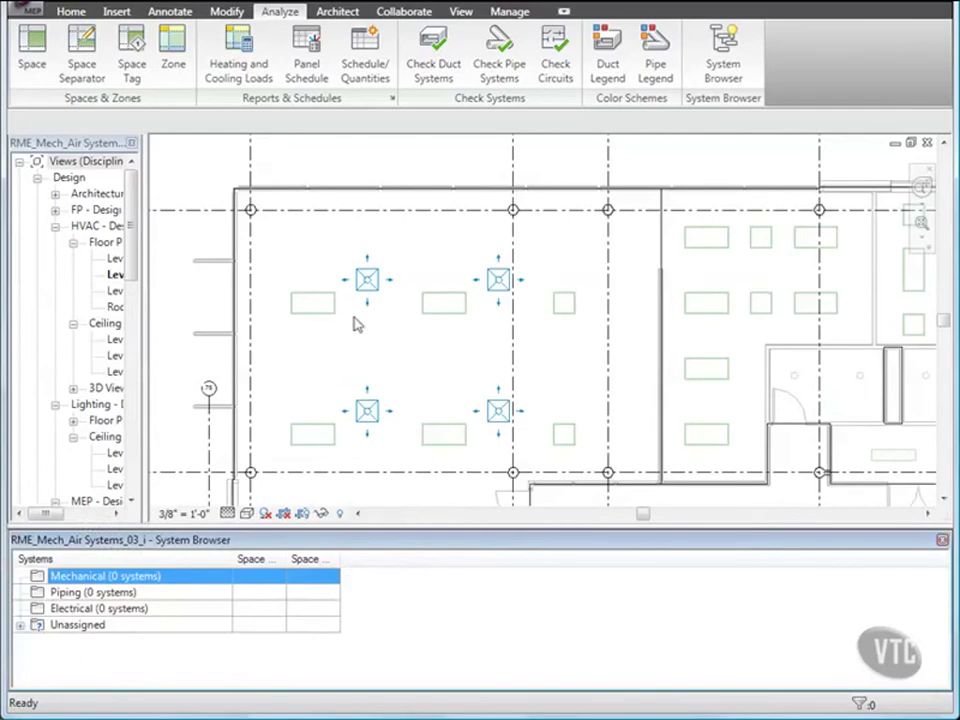
Step: Create a supply air system from Lounge 223's upper-left diffuser and add the upper-right, middle-left and lower-left diffusers to it
{"action": "left_click", "coordinate": [366, 282]}
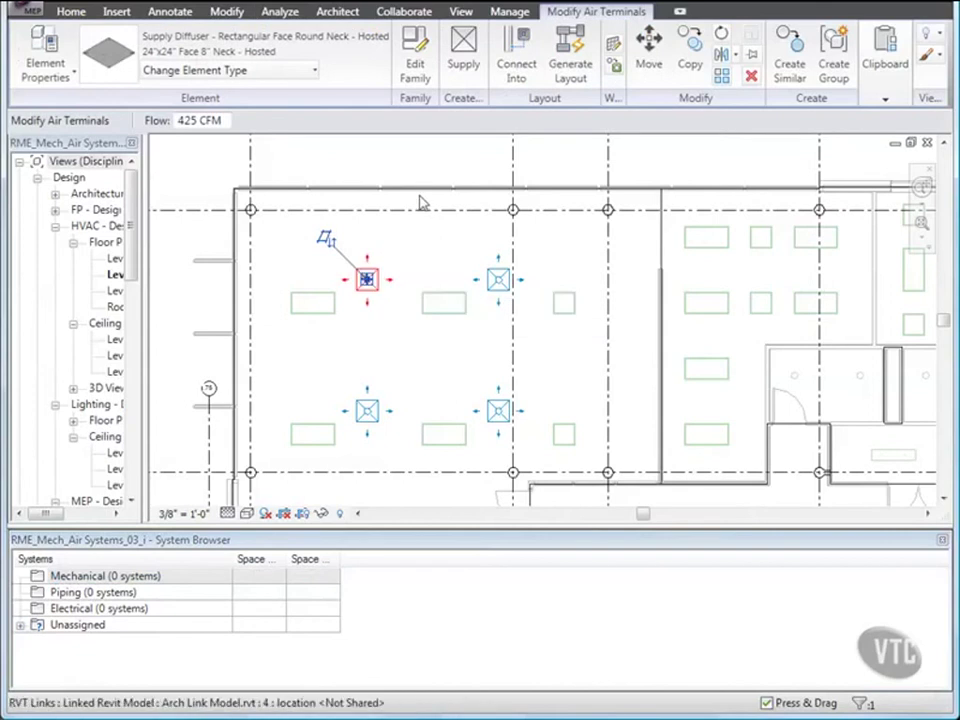
{"action": "left_click", "coordinate": [461, 62]}
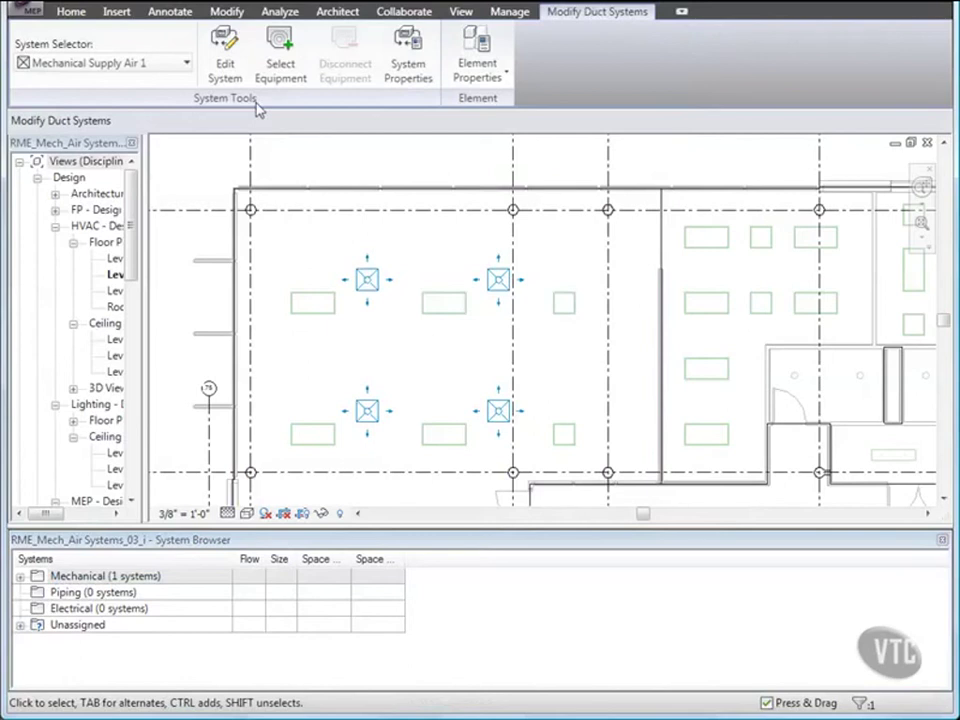
{"action": "left_click", "coordinate": [225, 62]}
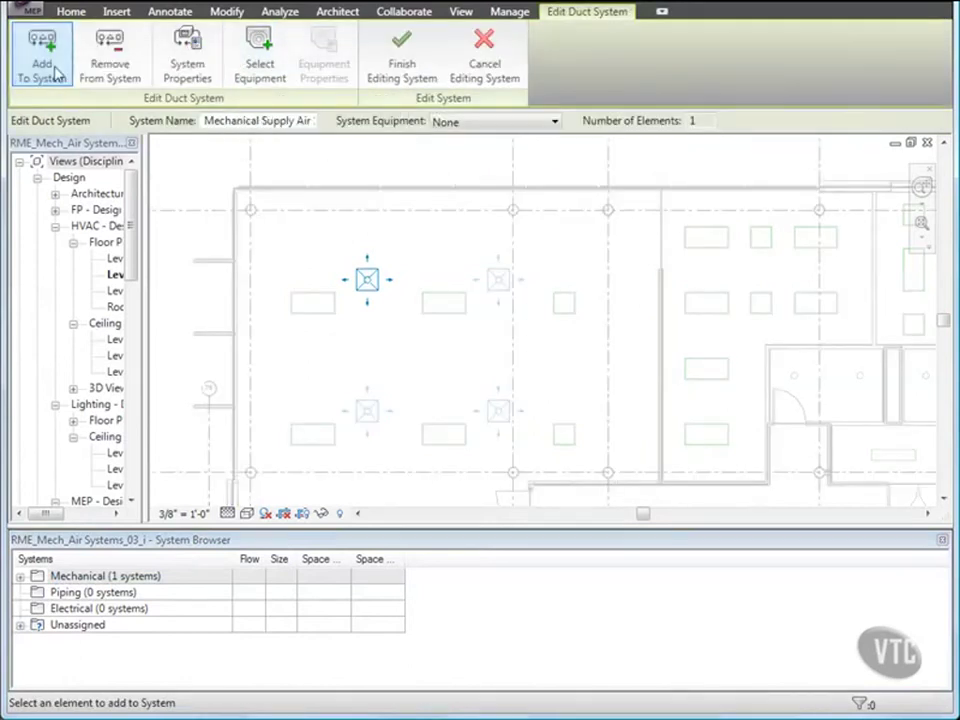
{"action": "middle_click_drag", "start_coordinate": [319, 266], "coordinate": [380, 262]}
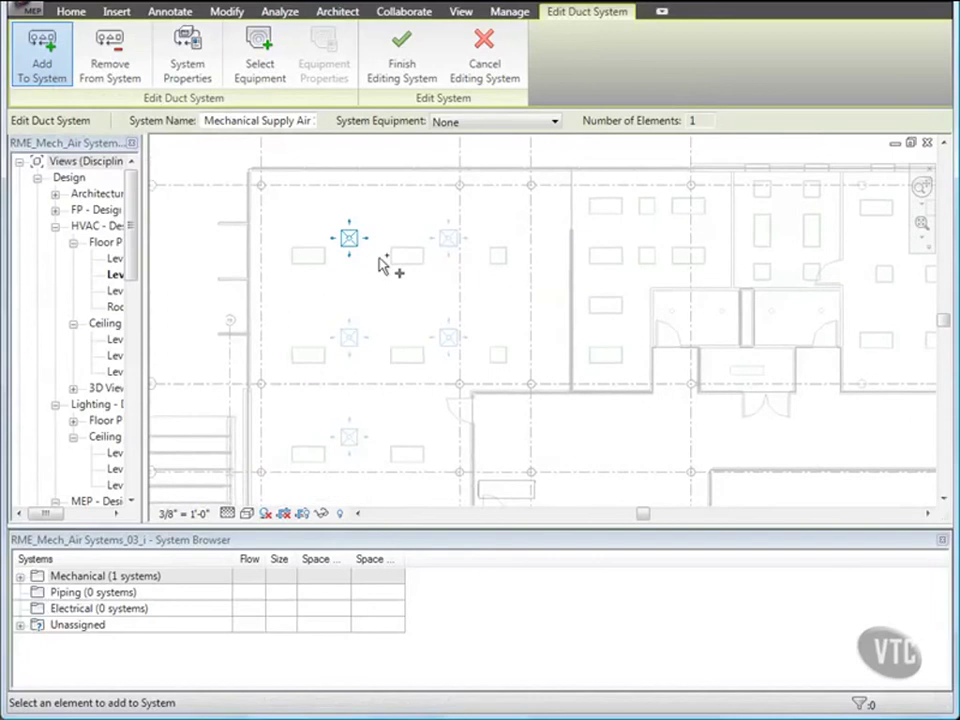
{"action": "left_click", "coordinate": [446, 248]}
{"action": "left_click", "coordinate": [352, 338]}
{"action": "left_click", "coordinate": [353, 439]}
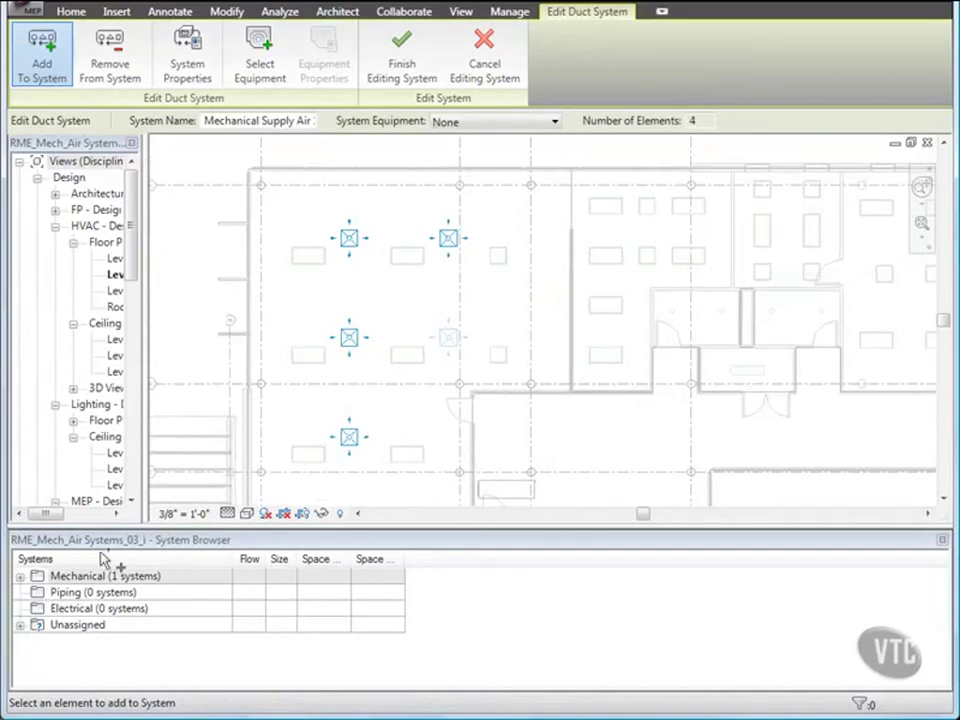
Step: Expand Mechanical Supply Air 1 in the System Browser and review the system's element count and flow properties
{"action": "left_click", "coordinate": [20, 577]}
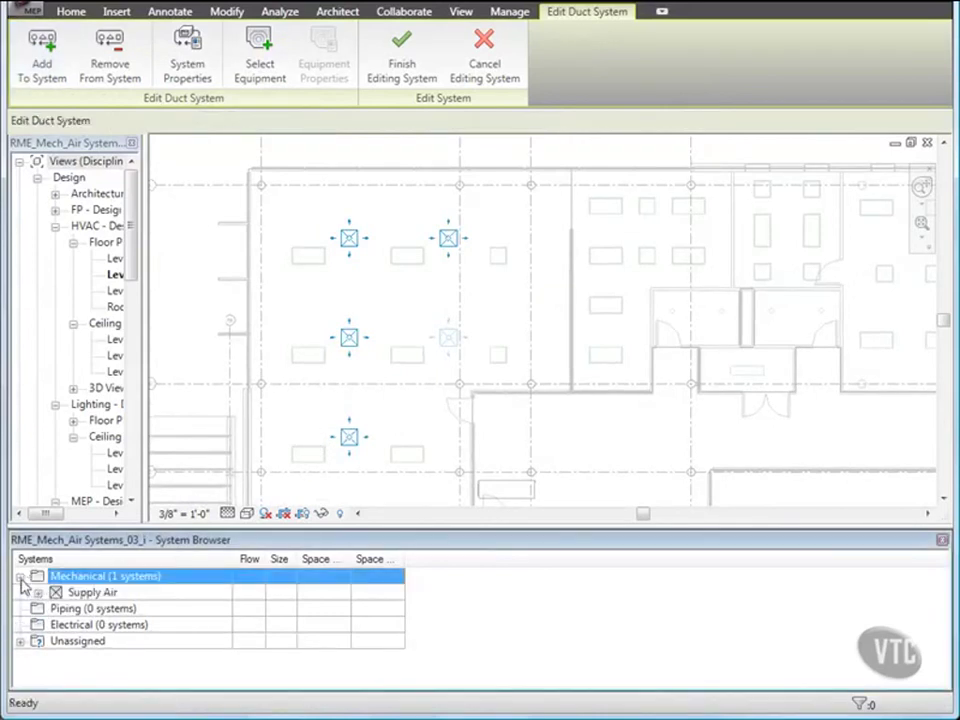
{"action": "left_click", "coordinate": [38, 593]}
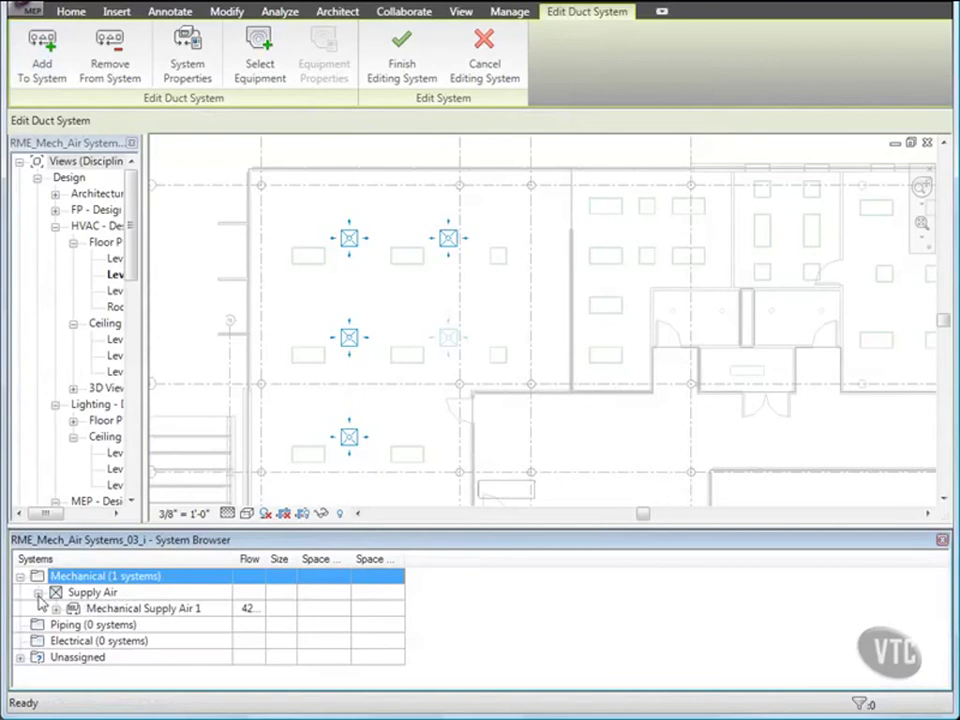
{"action": "left_click", "coordinate": [56, 609]}
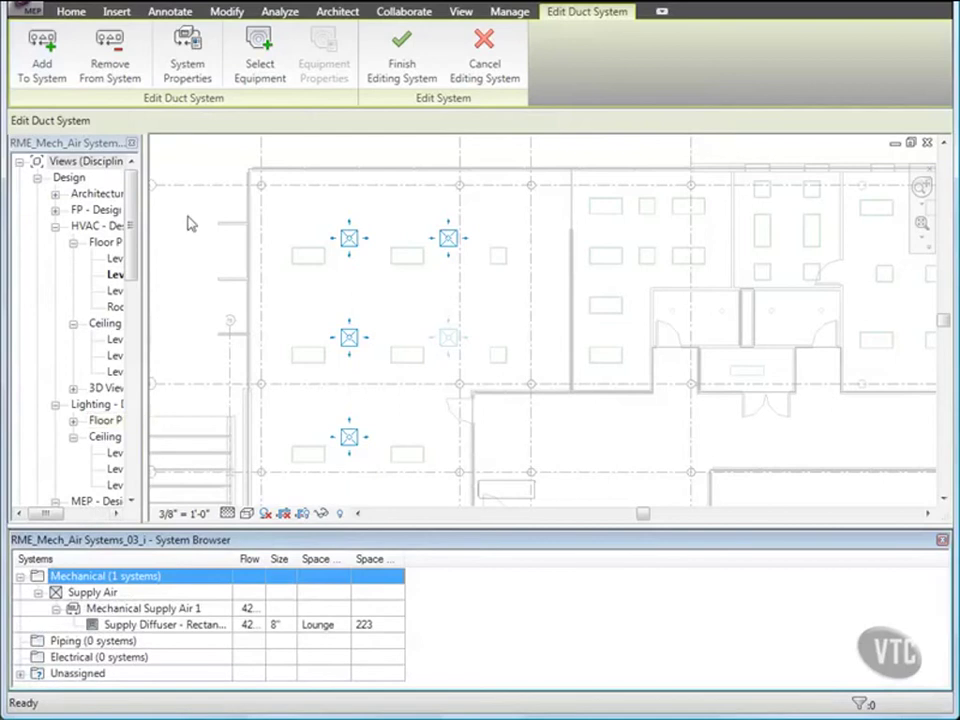
{"action": "left_click", "coordinate": [187, 66]}
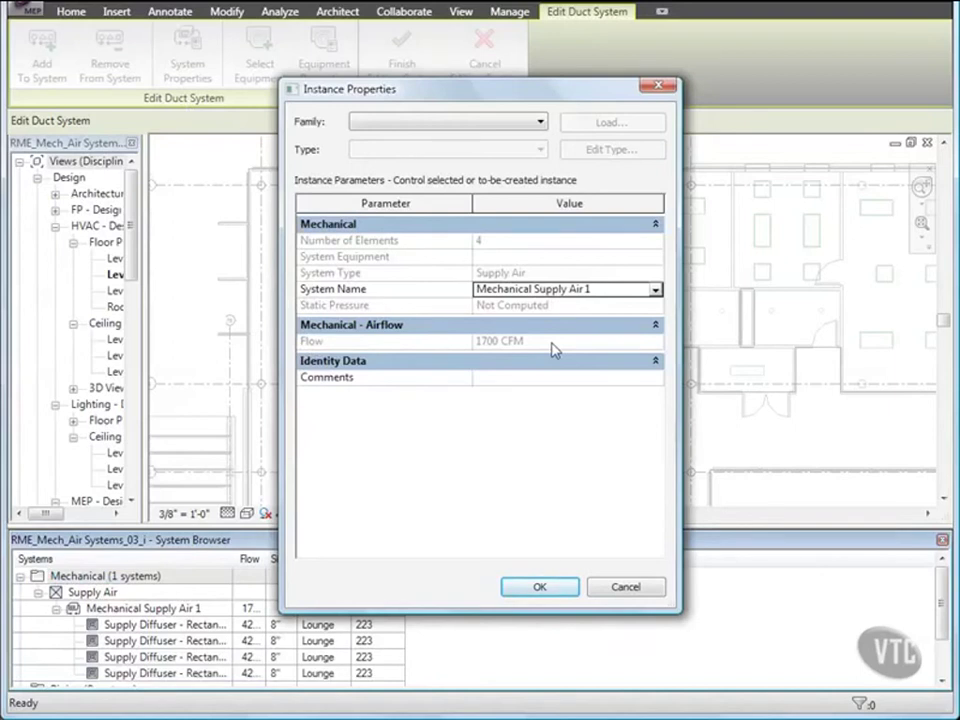
{"action": "left_click", "coordinate": [632, 588]}
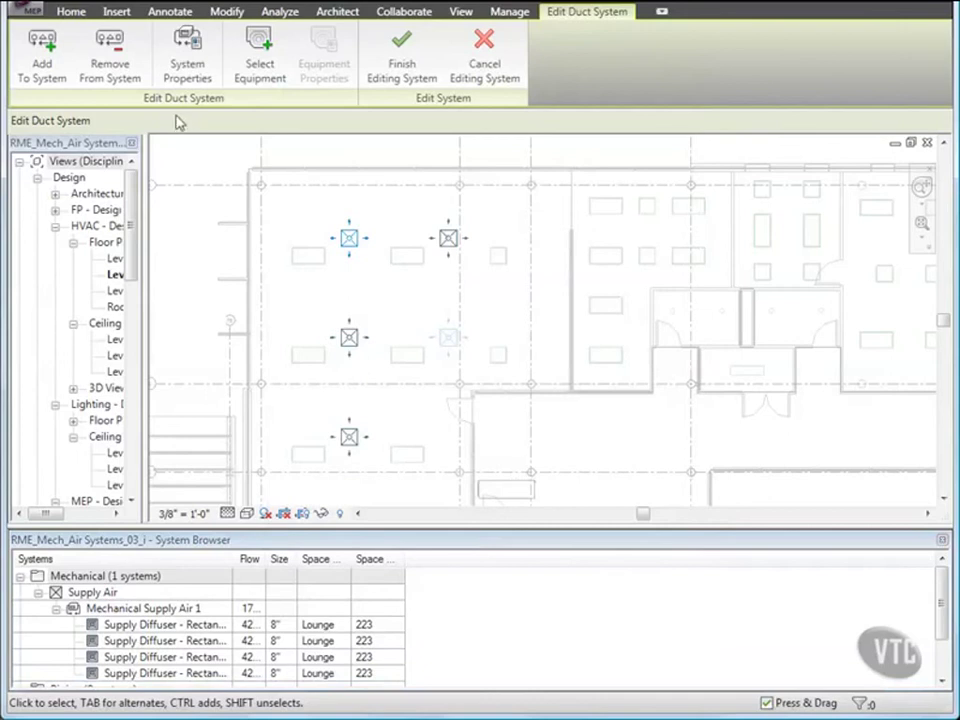
Step: Add the remaining Lounge 223 diffuser to Mechanical Supply Air 1 and check the system's properties again
{"action": "left_click", "coordinate": [41, 60]}
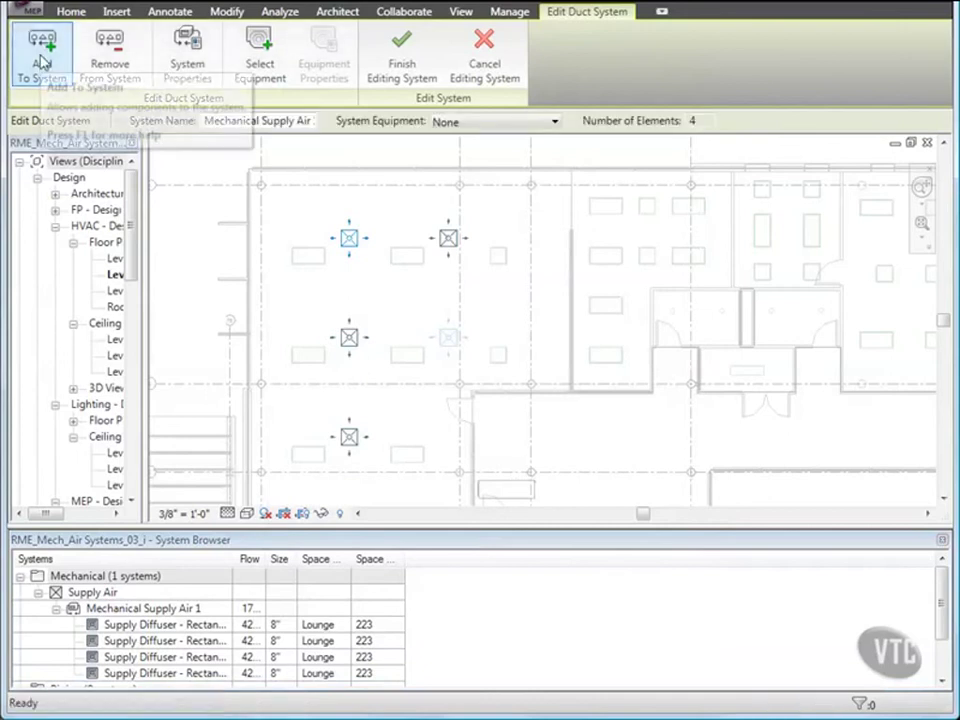
{"action": "left_click", "coordinate": [41, 60]}
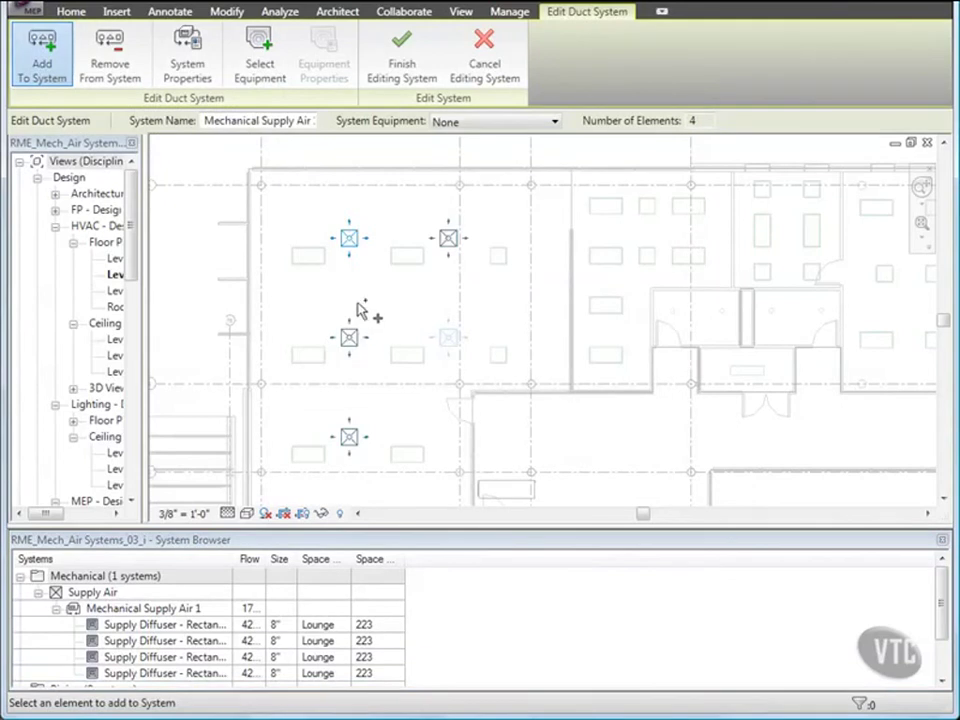
{"action": "left_click", "coordinate": [449, 339]}
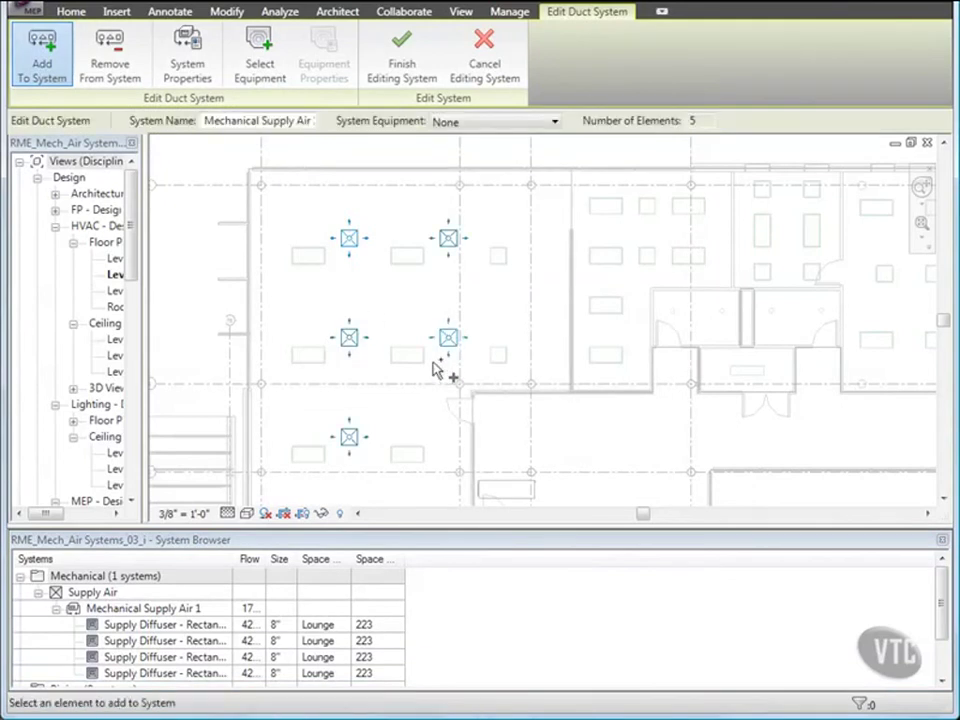
{"action": "left_click", "coordinate": [189, 74]}
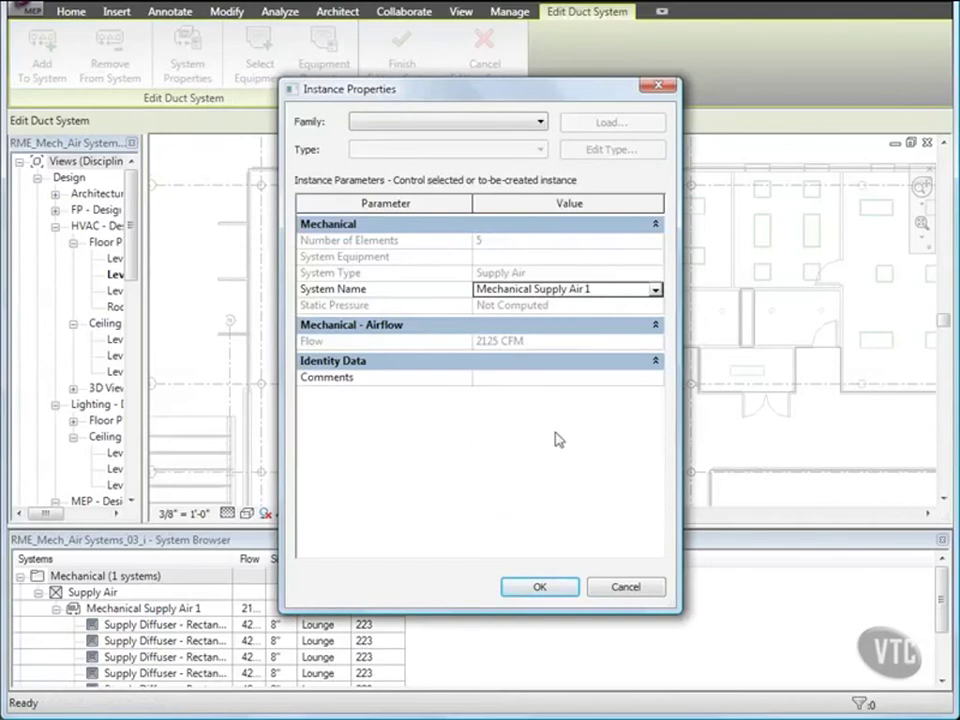
{"action": "left_click", "coordinate": [626, 587]}
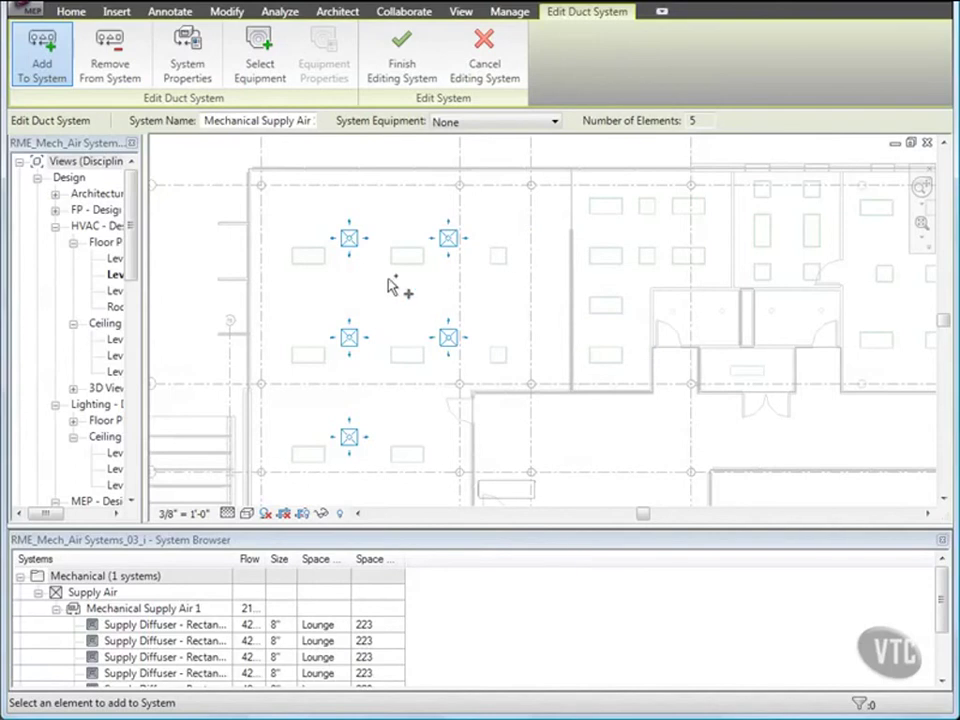
Step: Assign the horizontal heat pump in Corridor 234, just outside Lounge 223, as the equipment serving Mechanical Supply Air 1
{"action": "left_click", "coordinate": [259, 88]}
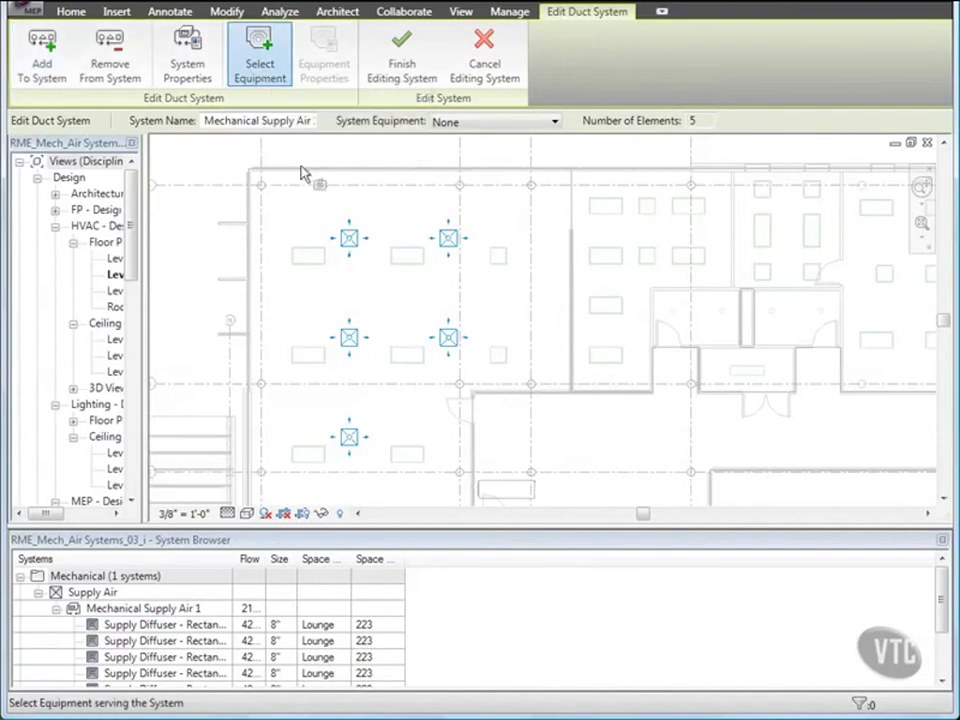
{"action": "scroll", "coordinate": [383, 304], "scroll_direction": "down", "scroll_amount": 2}
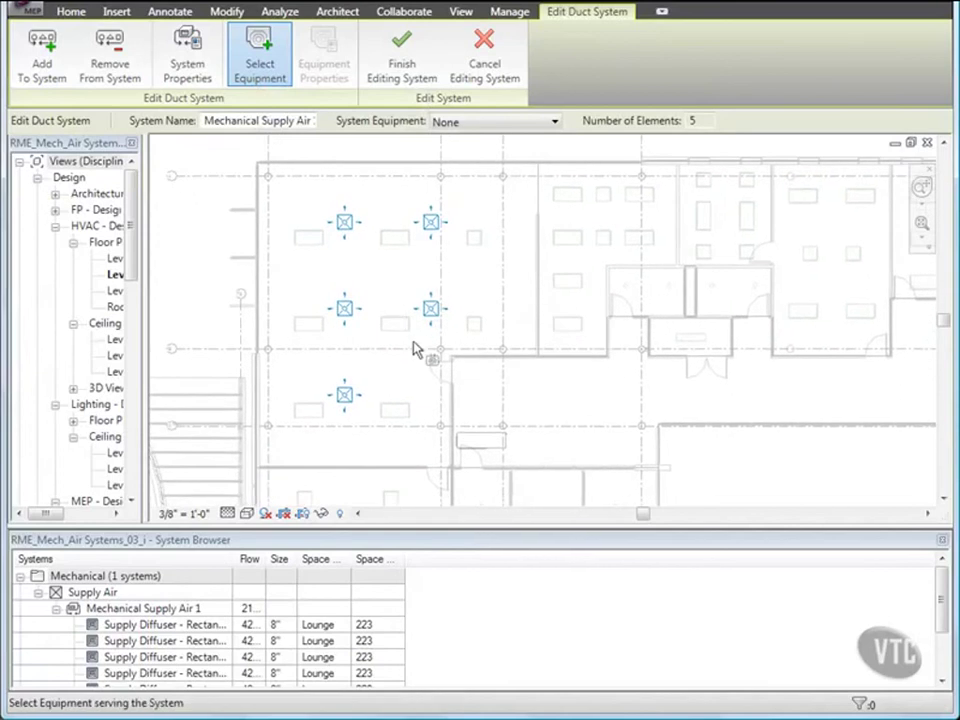
{"action": "left_click", "coordinate": [489, 442]}
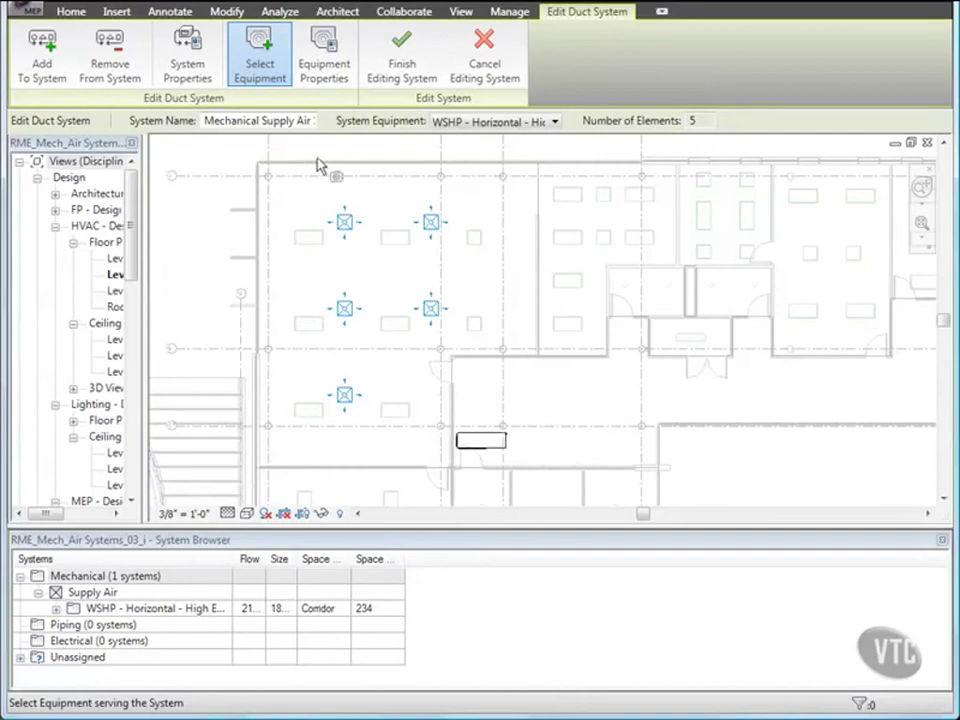
Step: Look up the heat pump's mark in its equipment properties and highlight the value for use as the system name
{"action": "left_click", "coordinate": [327, 66]}
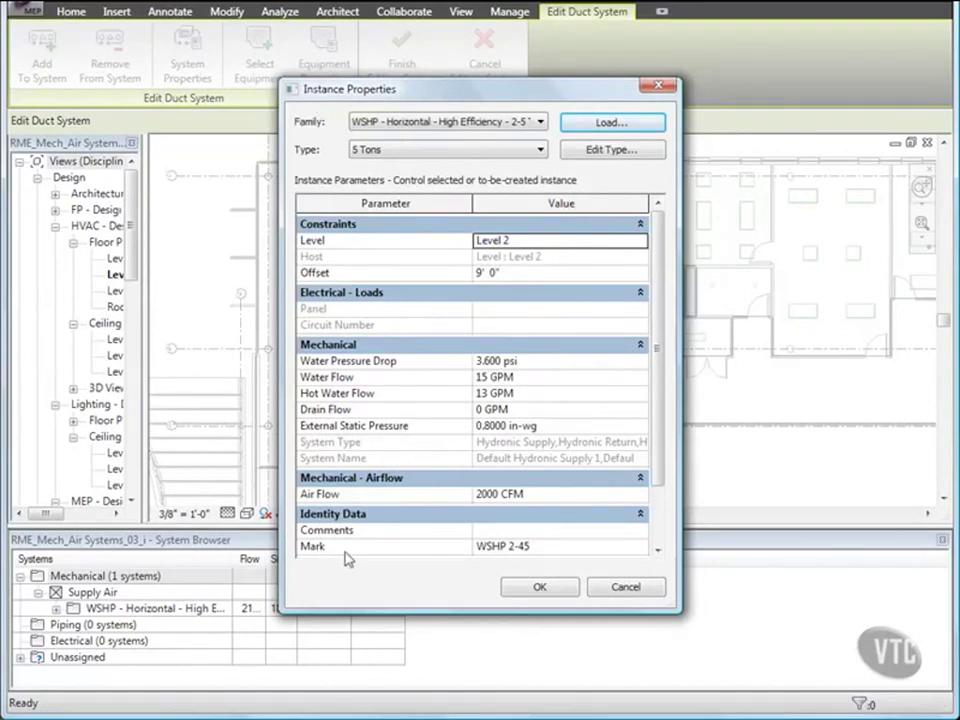
{"action": "left_click", "coordinate": [532, 546]}
{"action": "left_click_drag", "start_coordinate": [532, 546], "coordinate": [444, 554]}
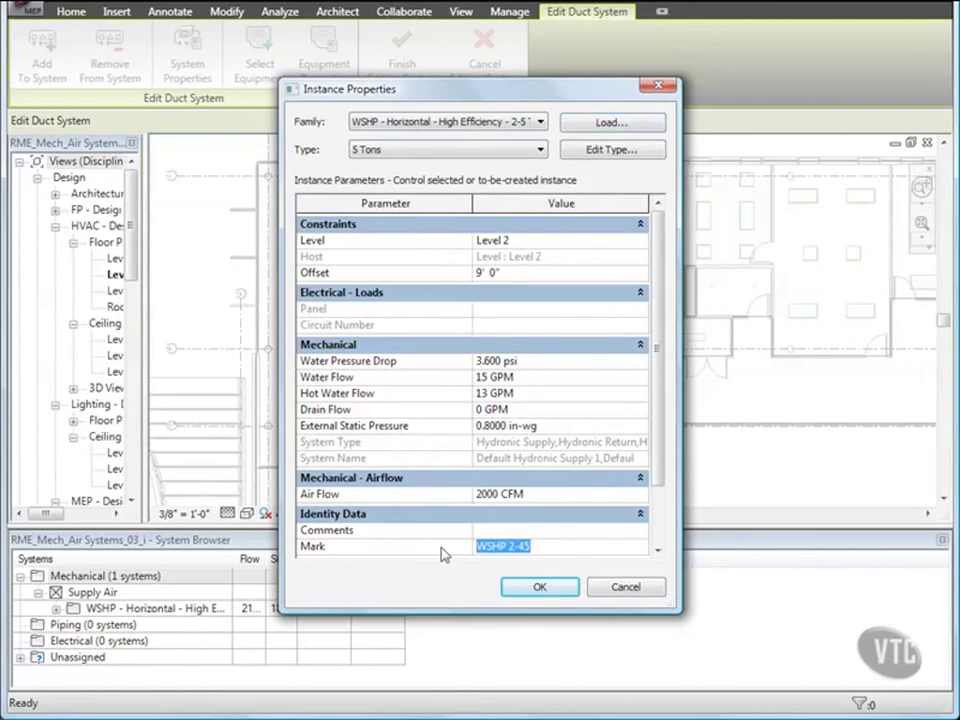
{"action": "left_click", "coordinate": [540, 588]}
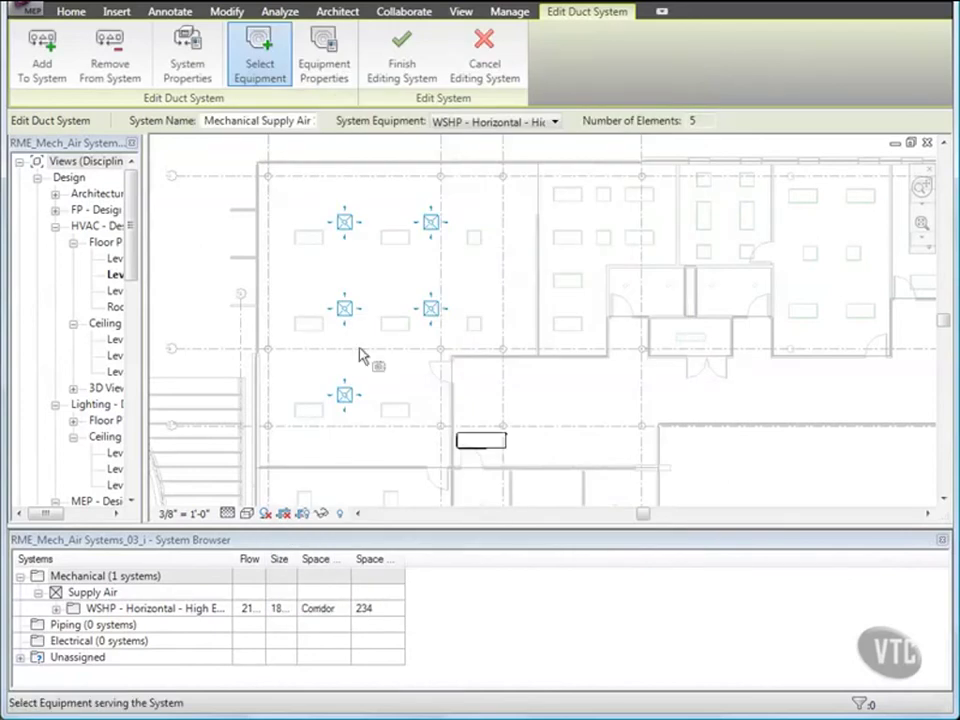
Step: Rename the supply air system WSHP 2-45 in its system properties
{"action": "left_click", "coordinate": [205, 72]}
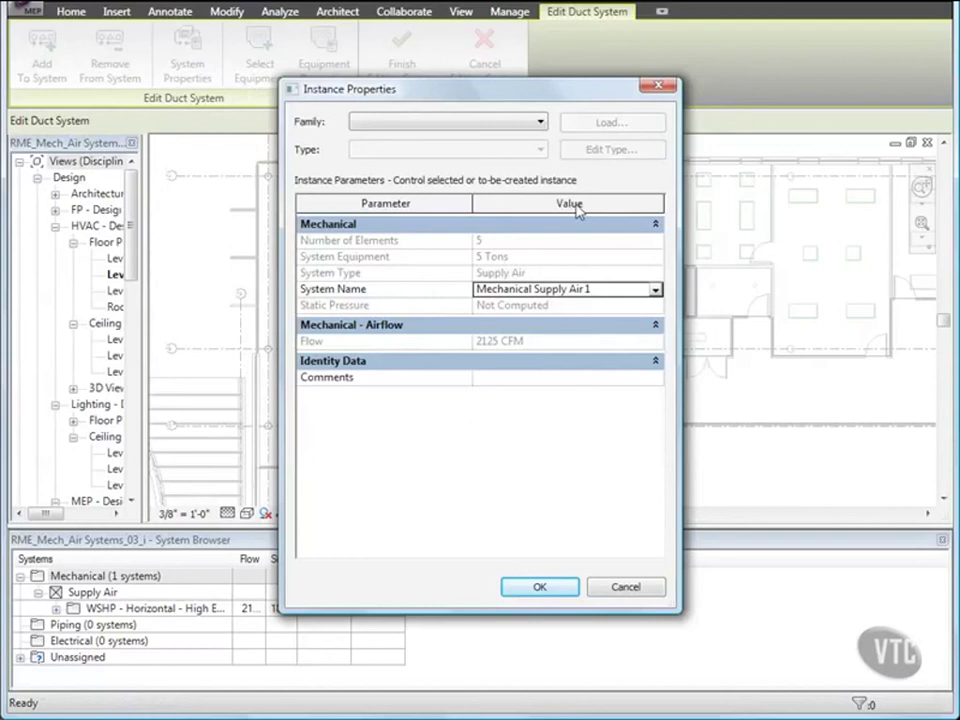
{"action": "left_click", "coordinate": [593, 288]}
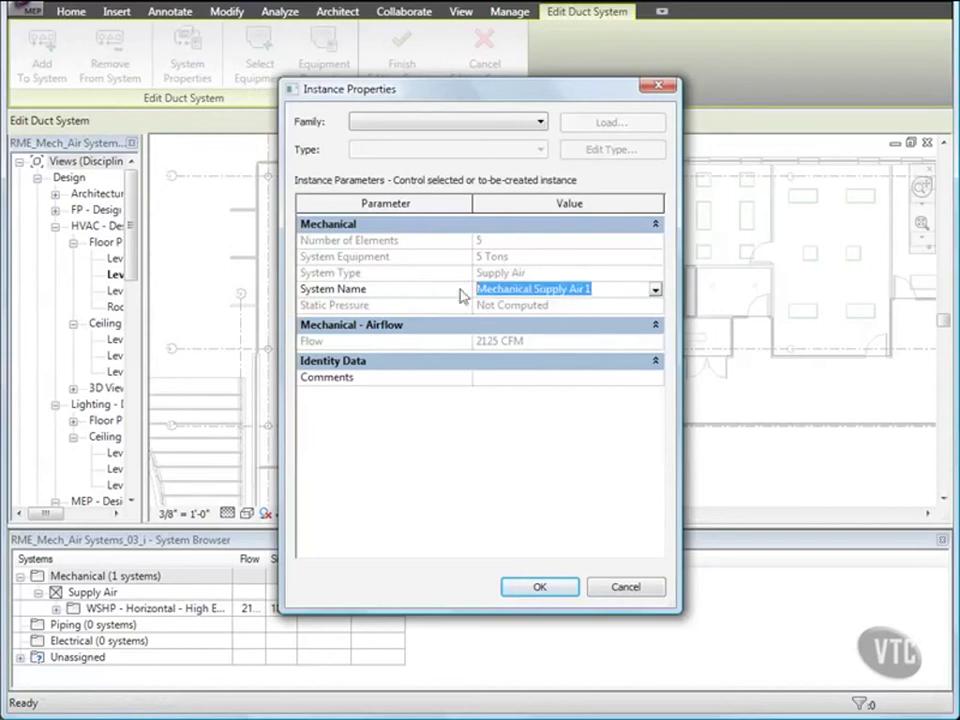
{"action": "type", "text": "WSHP 2-45"}
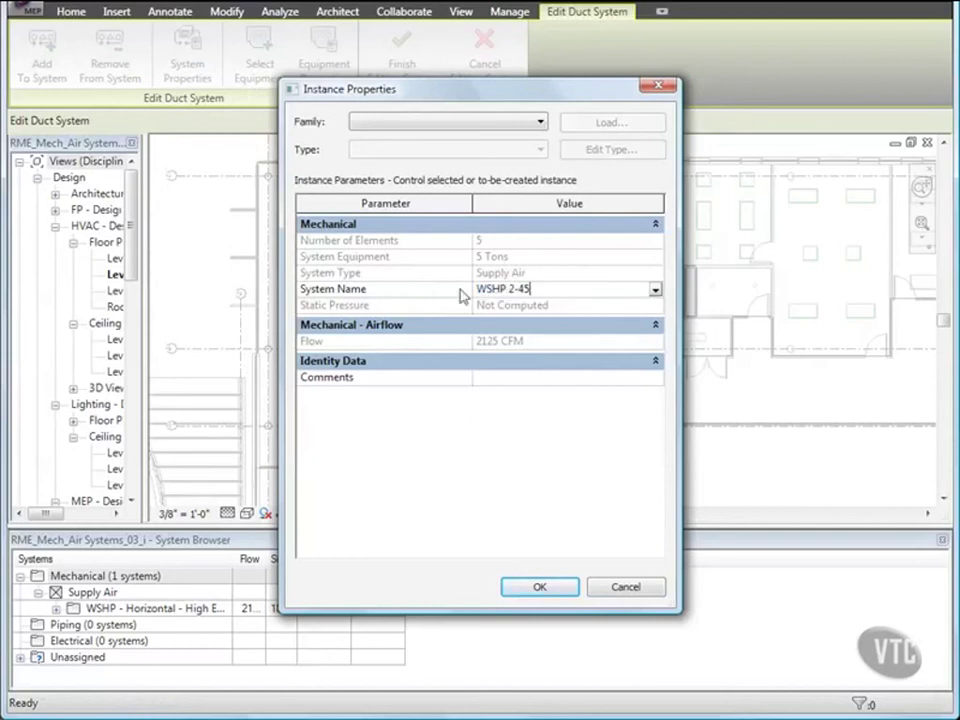
{"action": "left_click", "coordinate": [539, 590]}
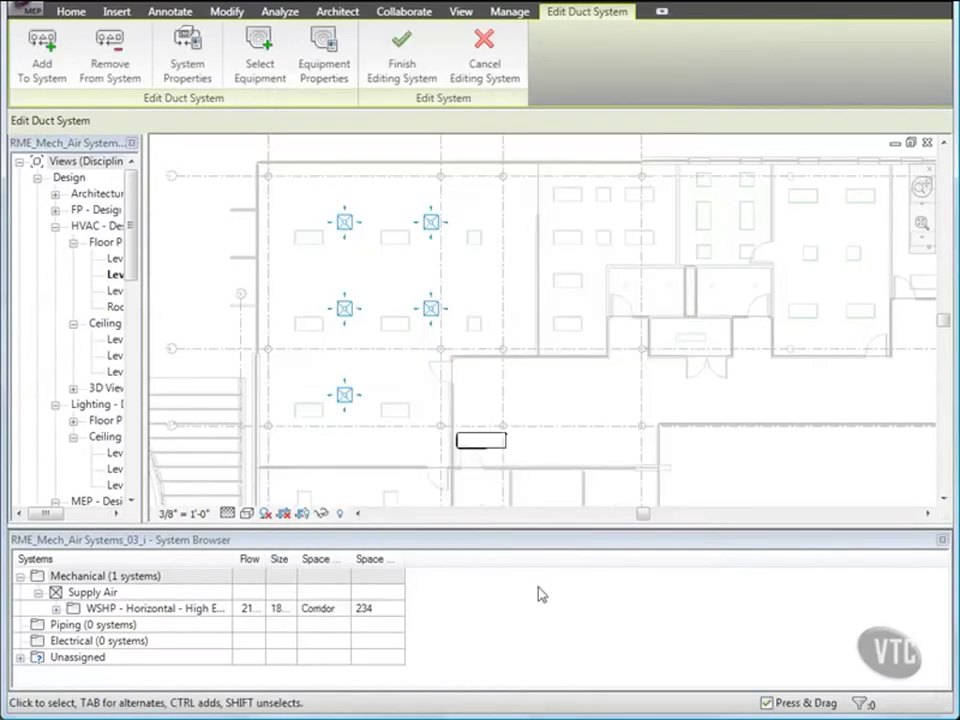
Step: Expand the heat pump and its WSHP 2-45 system in the System Browser, and finish editing the duct system
{"action": "left_click", "coordinate": [56, 610]}
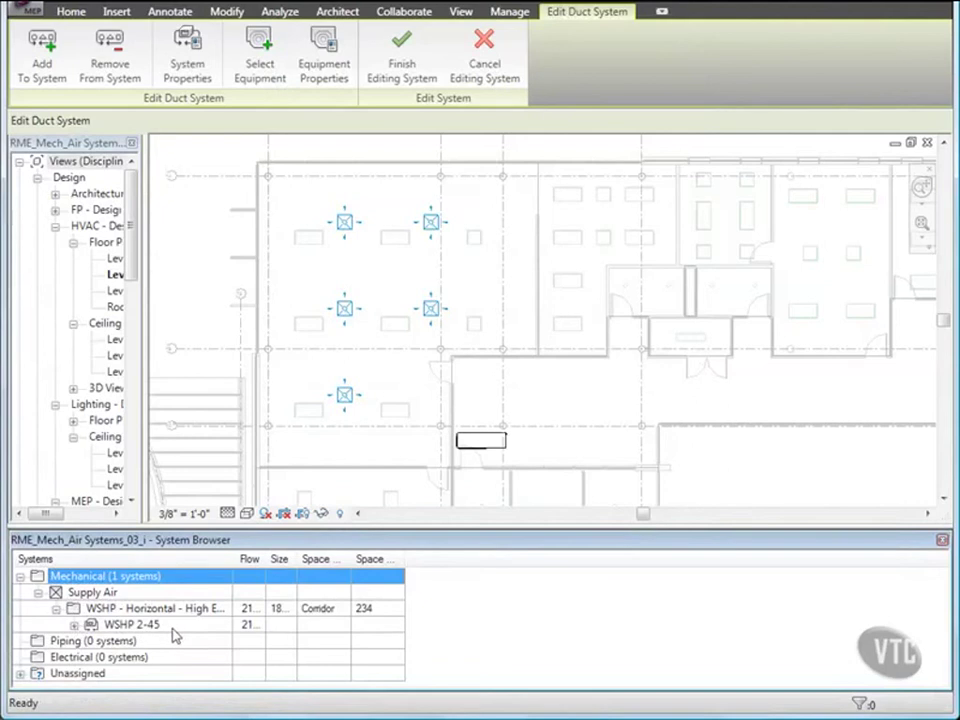
{"action": "left_click", "coordinate": [73, 625]}
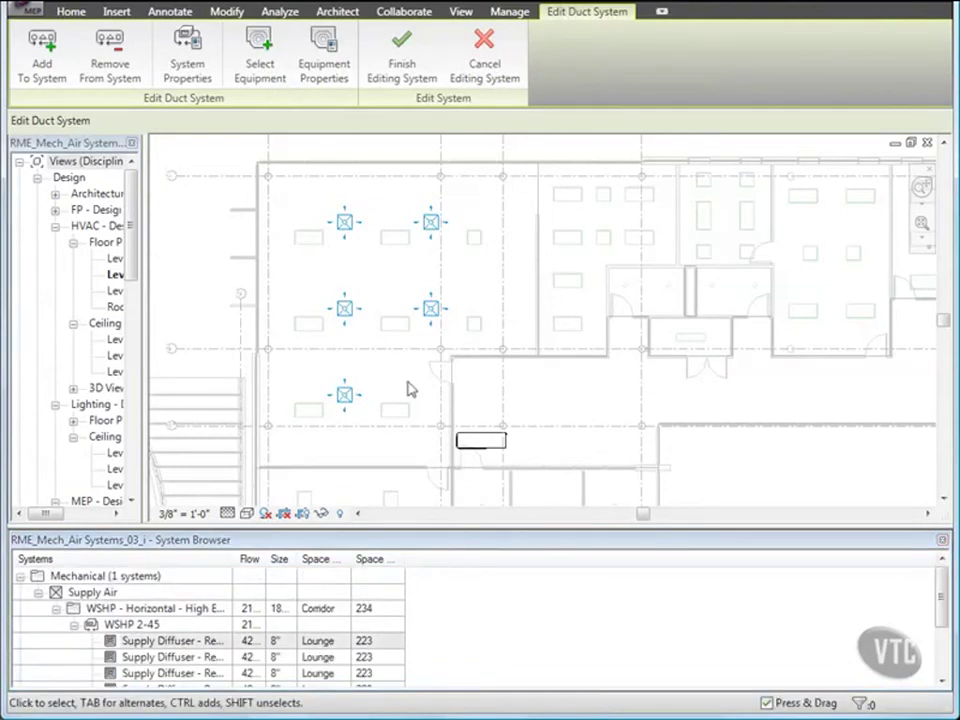
{"action": "left_click", "coordinate": [398, 62]}
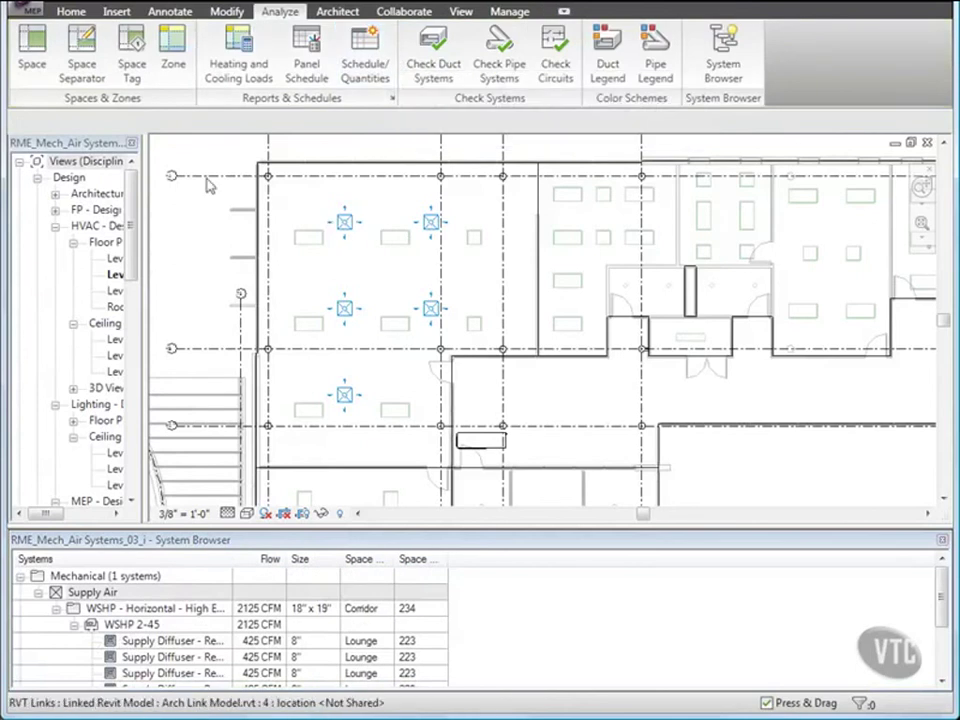
Step: Close the RME_Mech_Air Systems_03_i project without saving the changes
{"action": "left_click", "coordinate": [30, 12]}
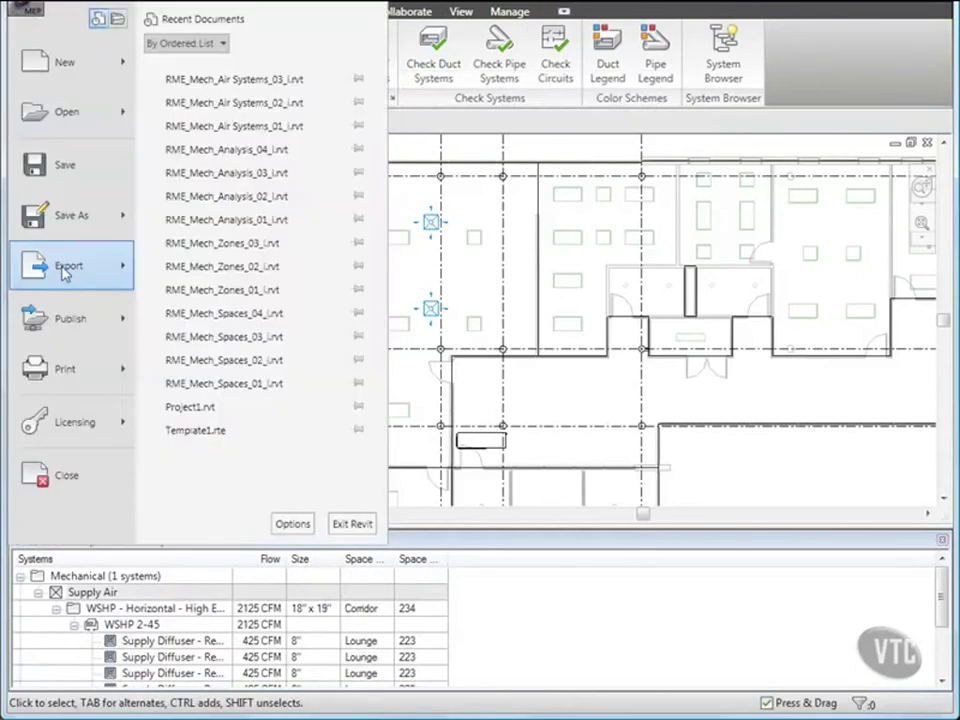
{"action": "left_click", "coordinate": [66, 476]}
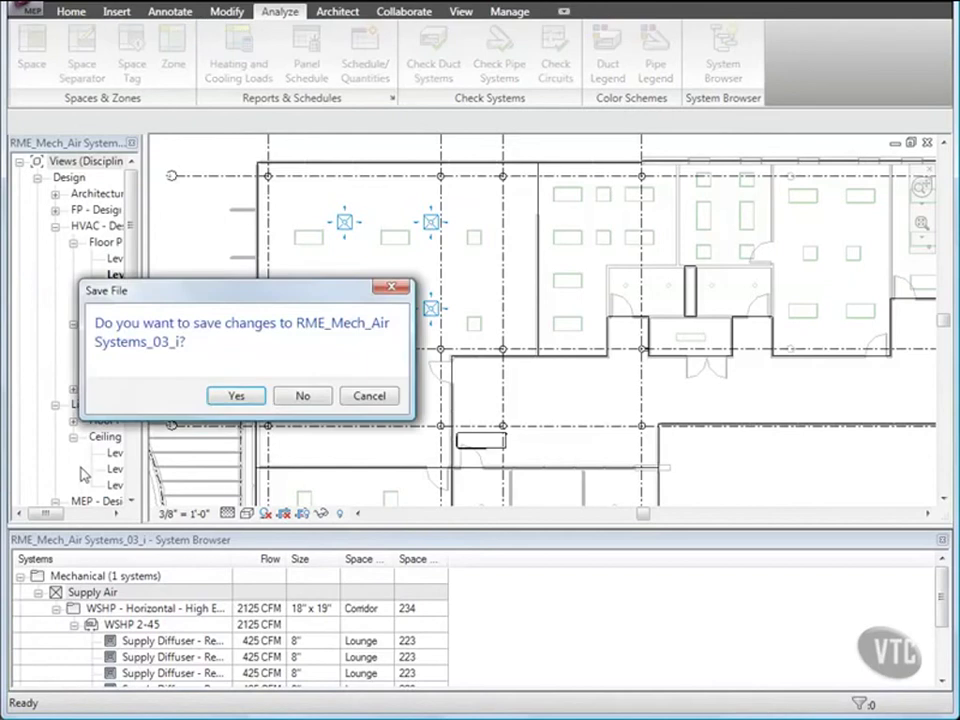
{"action": "left_click", "coordinate": [309, 397]}
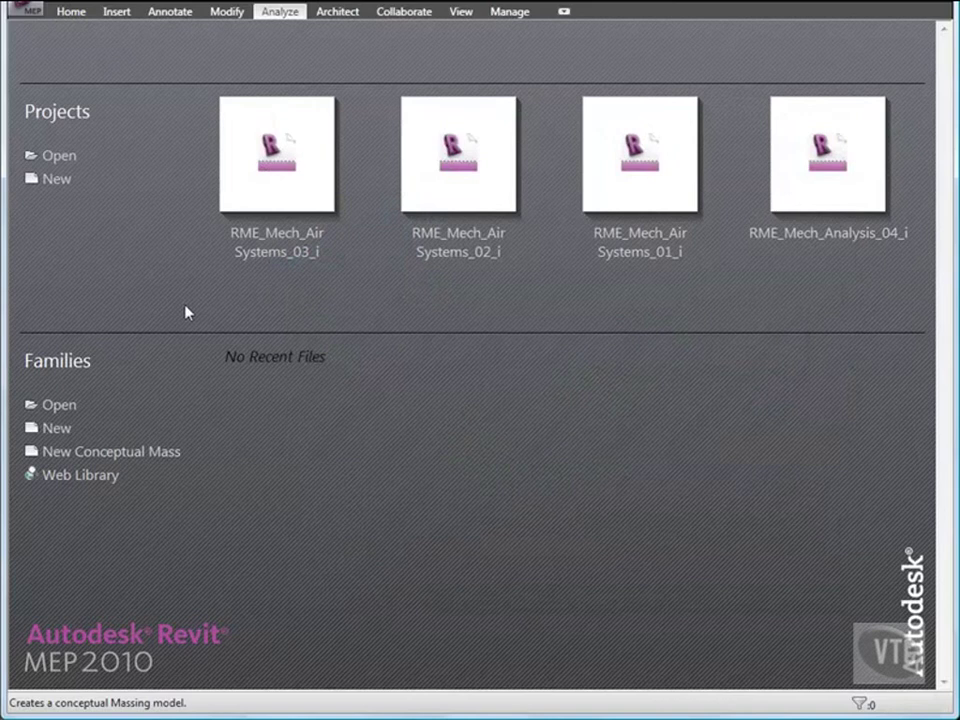
Step: Open the RME_Mech_Air Systems_04_i project from the 02_Mechanical Systems training folder
{"action": "left_click", "coordinate": [23, 12]}
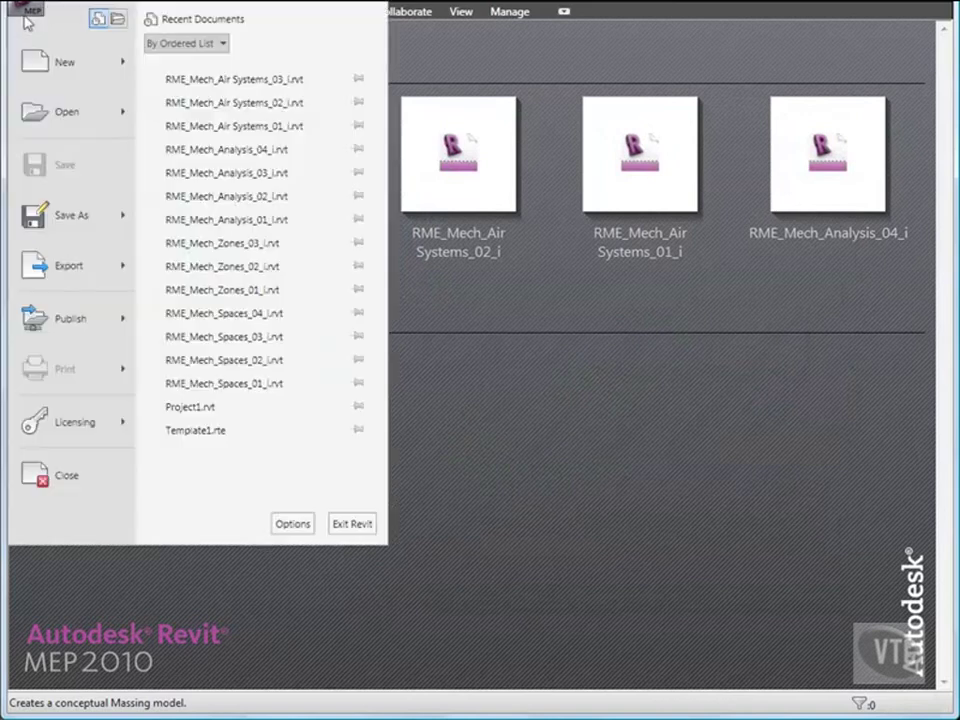
{"action": "left_click", "coordinate": [52, 114]}
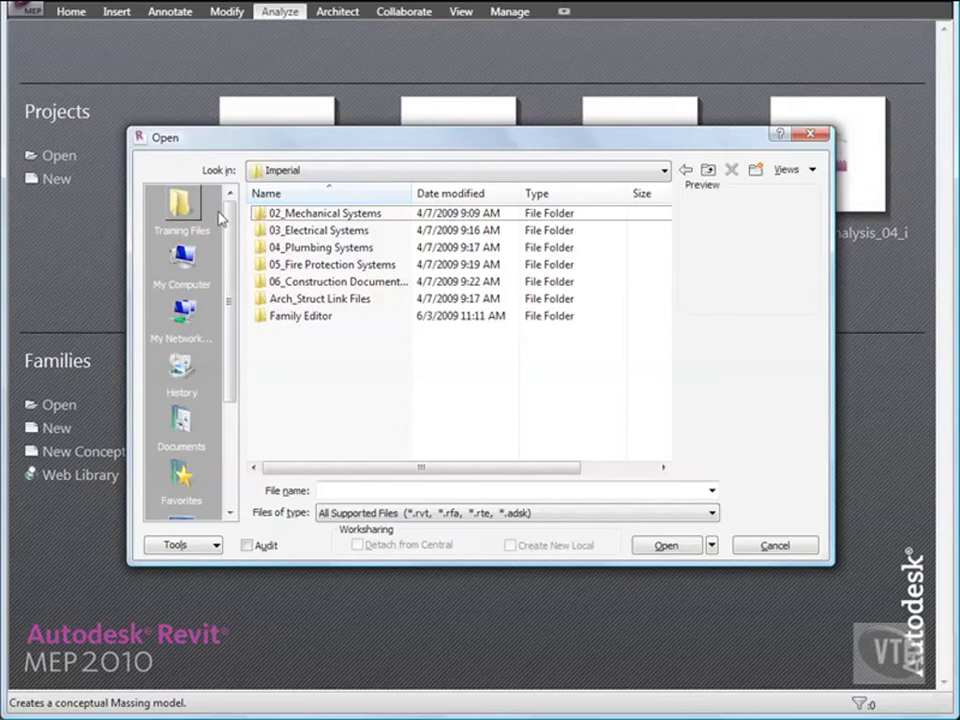
{"action": "double_click", "coordinate": [330, 216]}
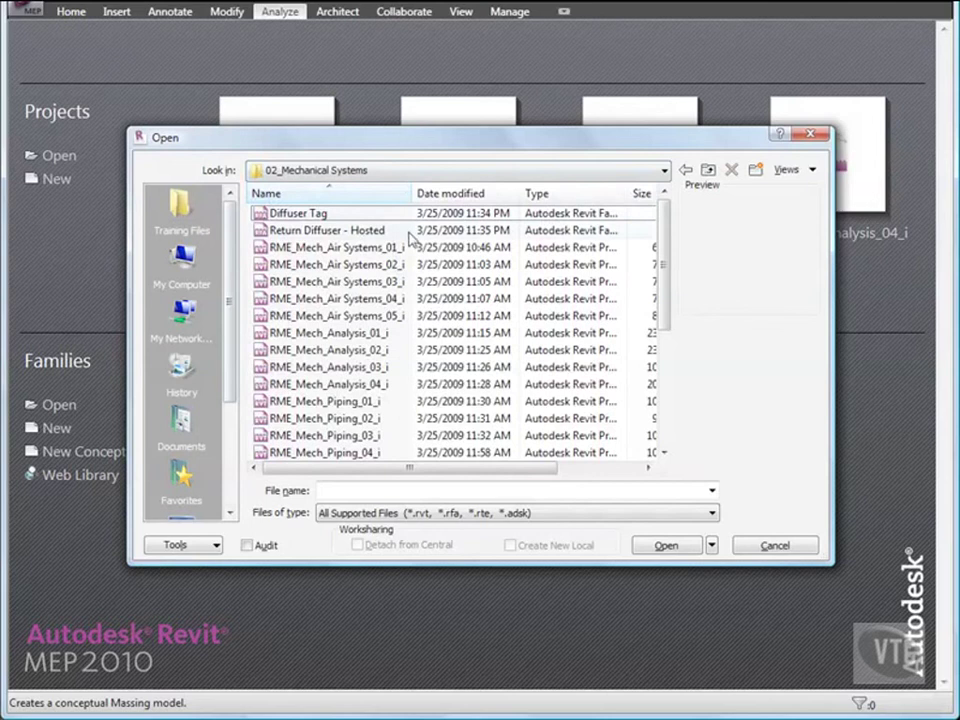
{"action": "double_click", "coordinate": [367, 300]}
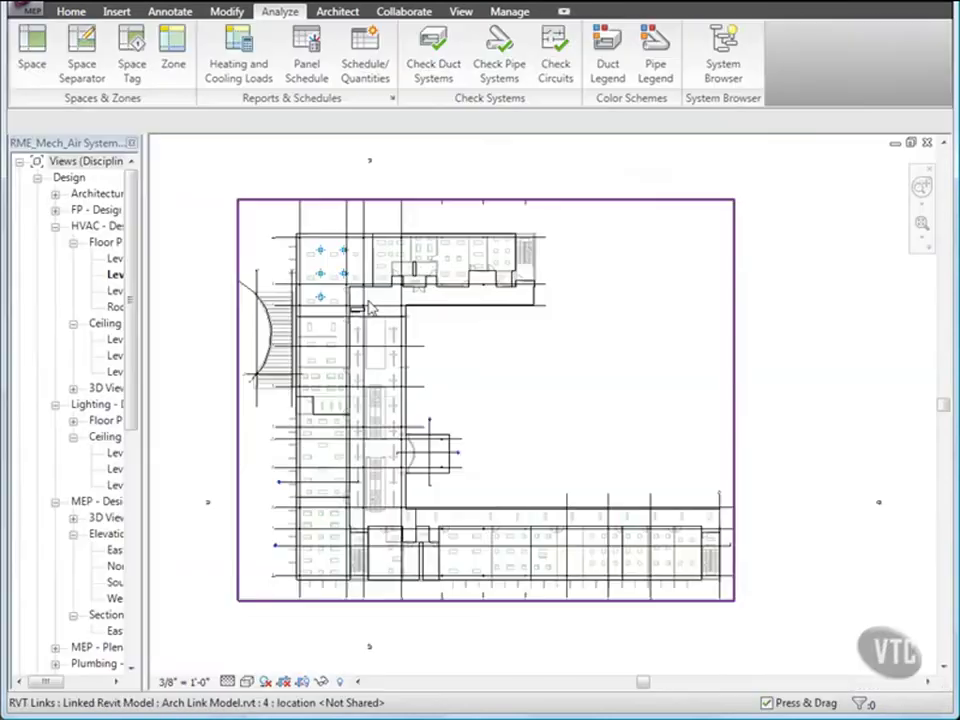
Step: Show the System Browser beneath the floor plan of Lounge 223 in the newly opened project
{"action": "scroll", "coordinate": [325, 273], "scroll_direction": "up", "scroll_amount": 6}
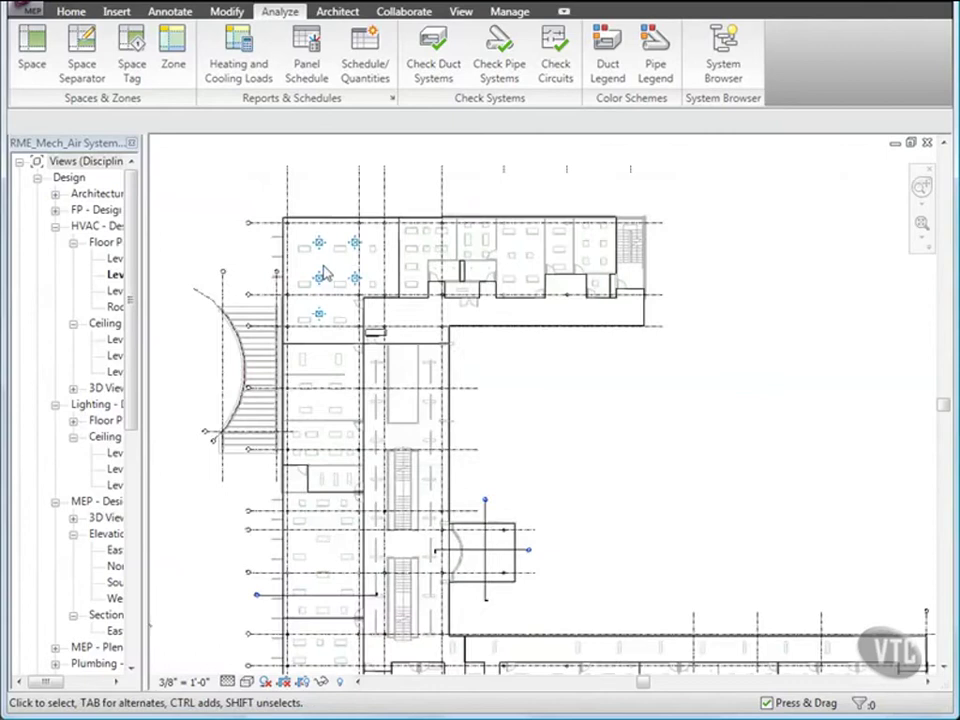
{"action": "middle_click_drag", "start_coordinate": [325, 273], "coordinate": [358, 347]}
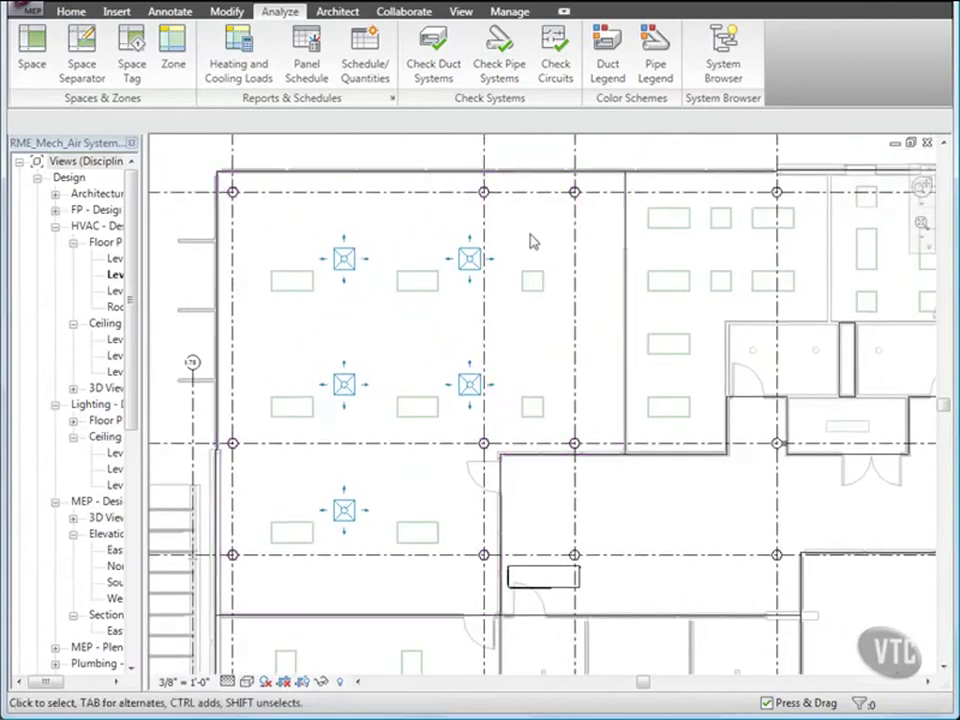
{"action": "left_click", "coordinate": [722, 65]}
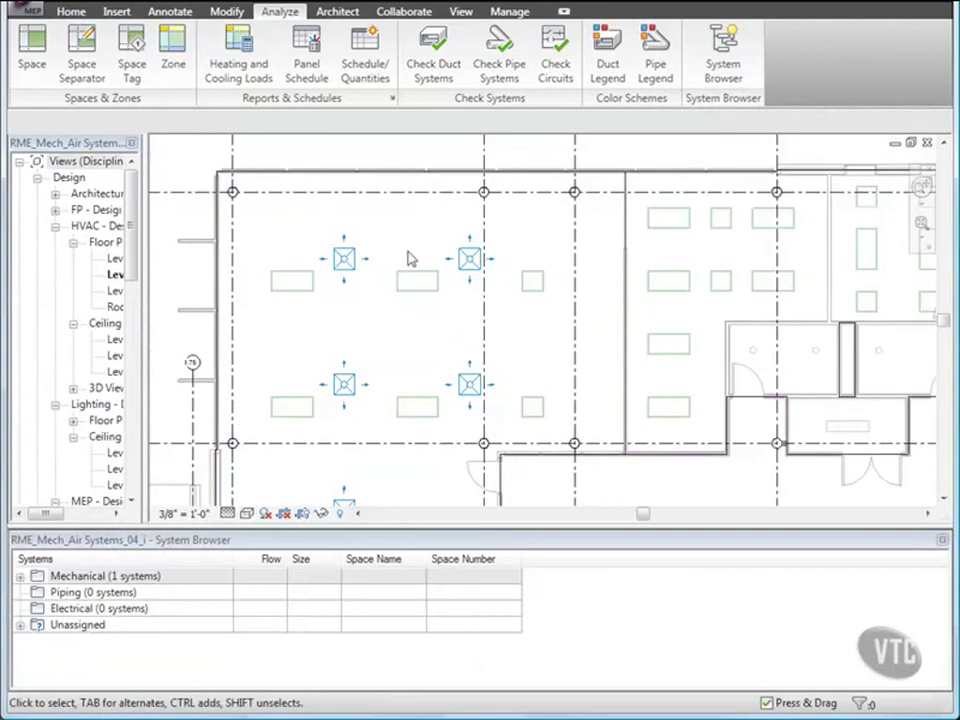
Step: Generate a duct layout from Lounge 223's upper-left diffuser and cycle through the Network solutions back to solution 1
{"action": "left_click", "coordinate": [344, 259]}
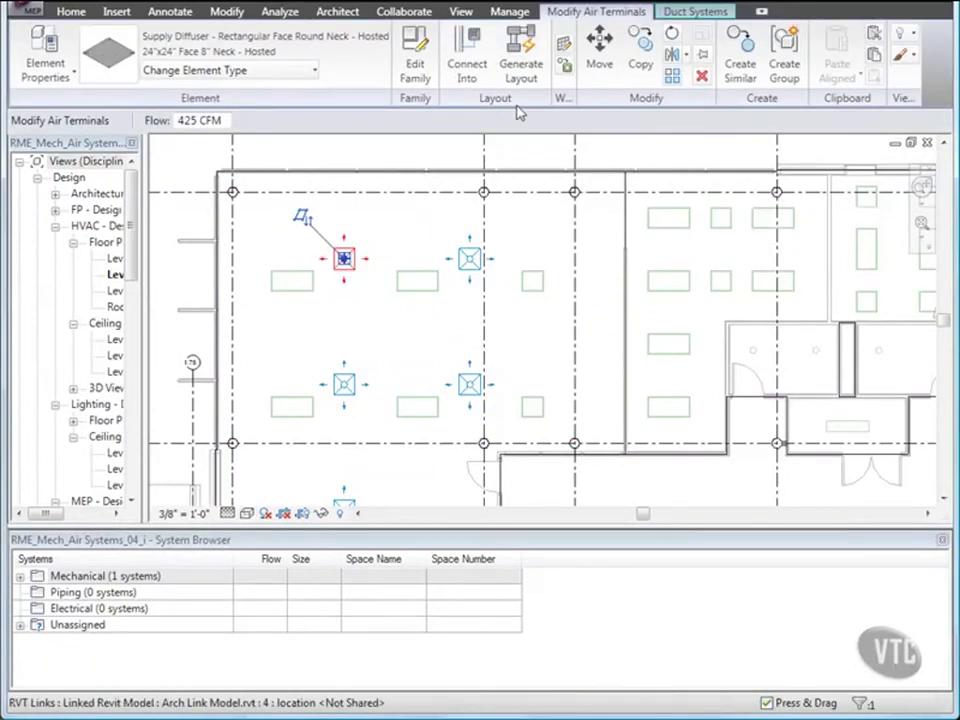
{"action": "left_click", "coordinate": [520, 60]}
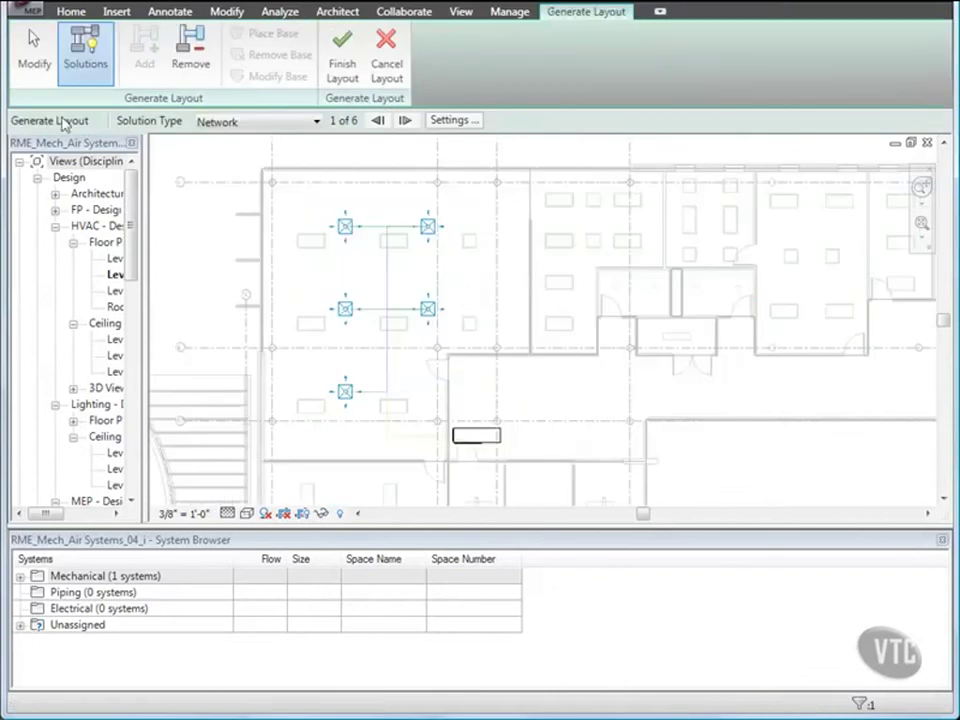
{"action": "left_click", "coordinate": [407, 121]}
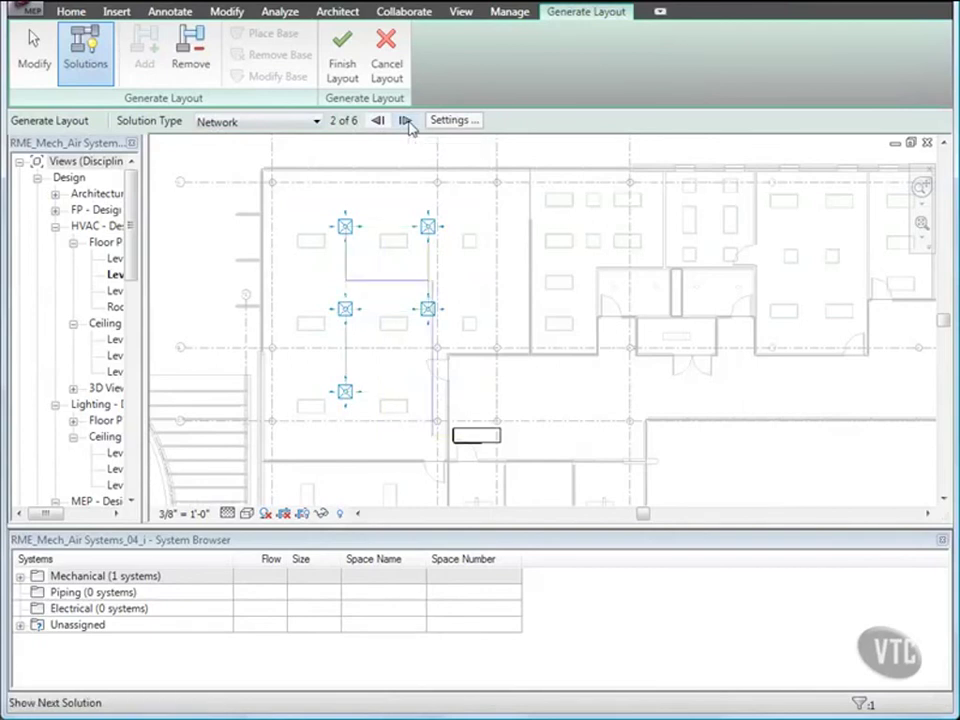
{"action": "left_click", "coordinate": [406, 121]}
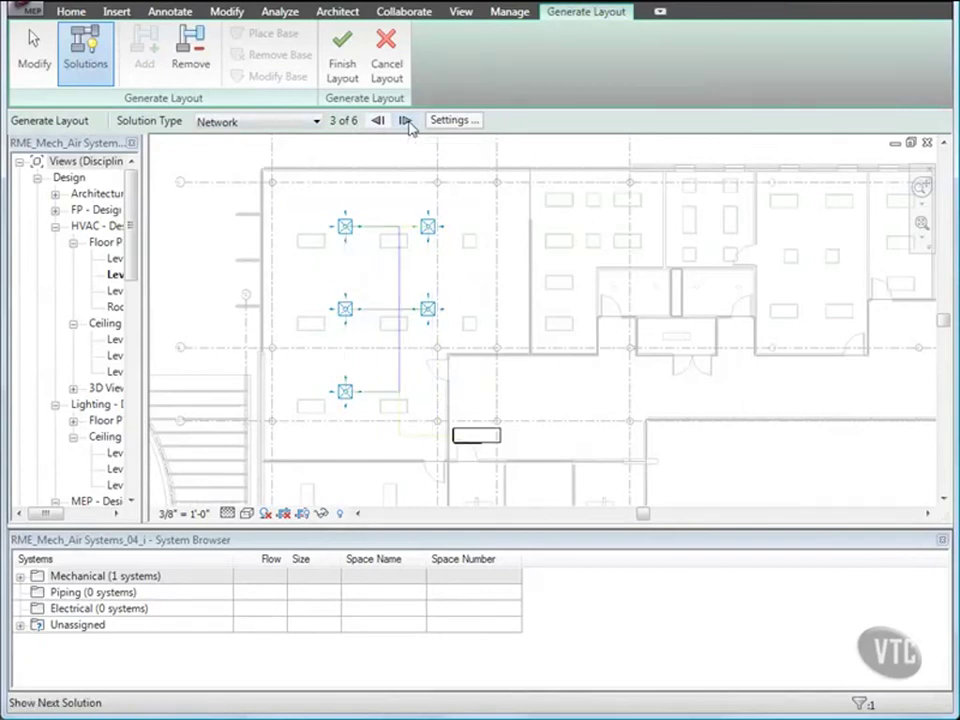
{"action": "left_click", "coordinate": [406, 121]}
{"action": "left_click", "coordinate": [406, 121]}
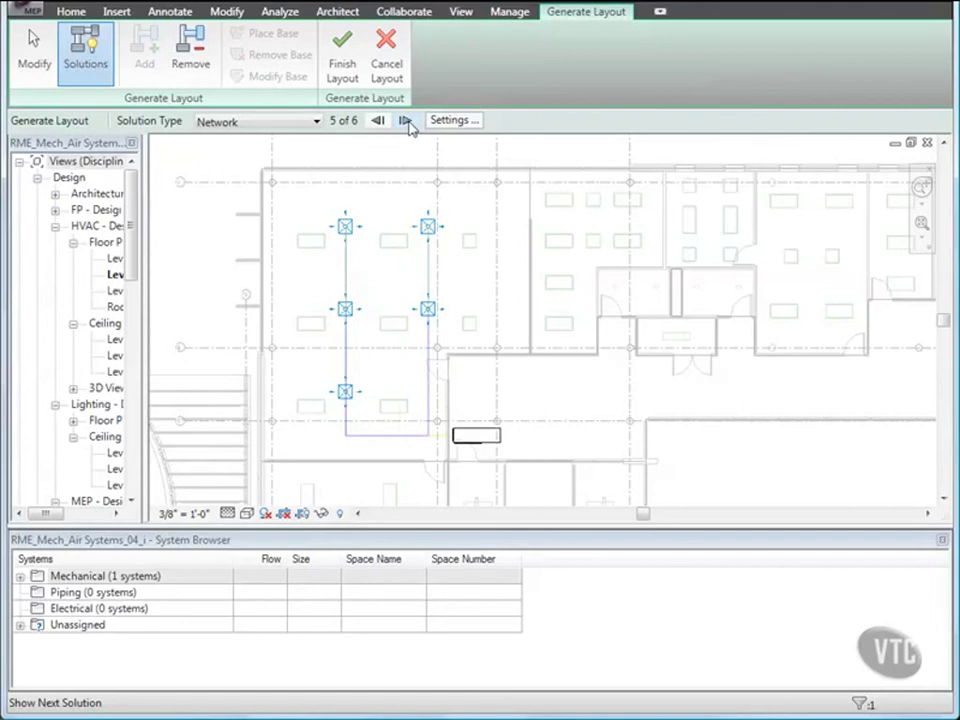
{"action": "left_click", "coordinate": [406, 121]}
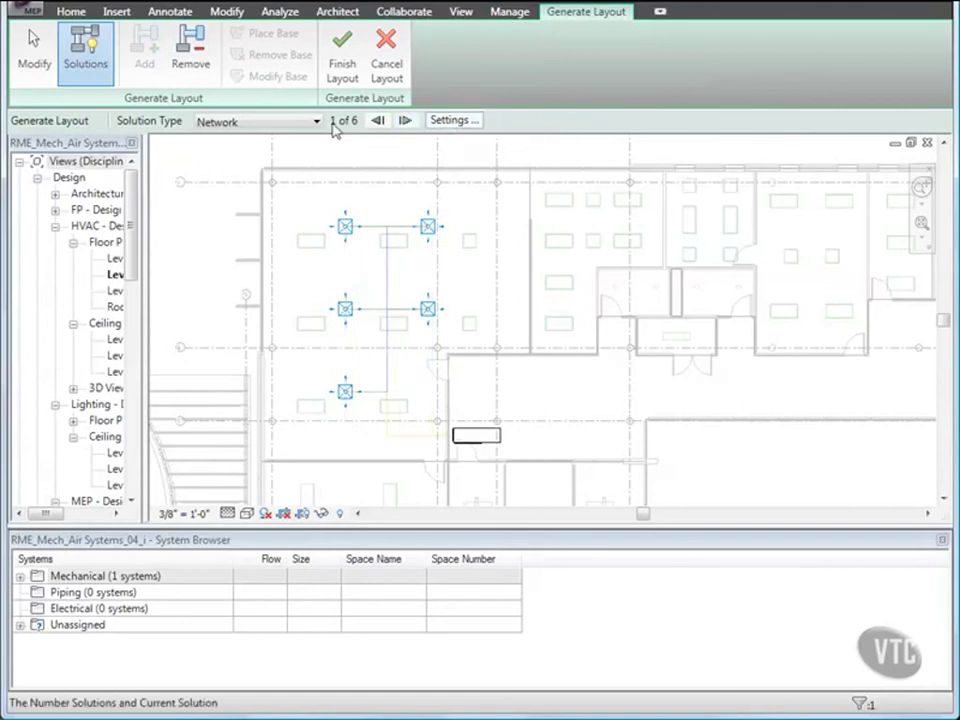
Step: Set the layout's main duct type to Rectangular Duct: Mitered Elbows / Tees and its offset to 9' 10 1/2"
{"action": "left_click", "coordinate": [457, 123]}
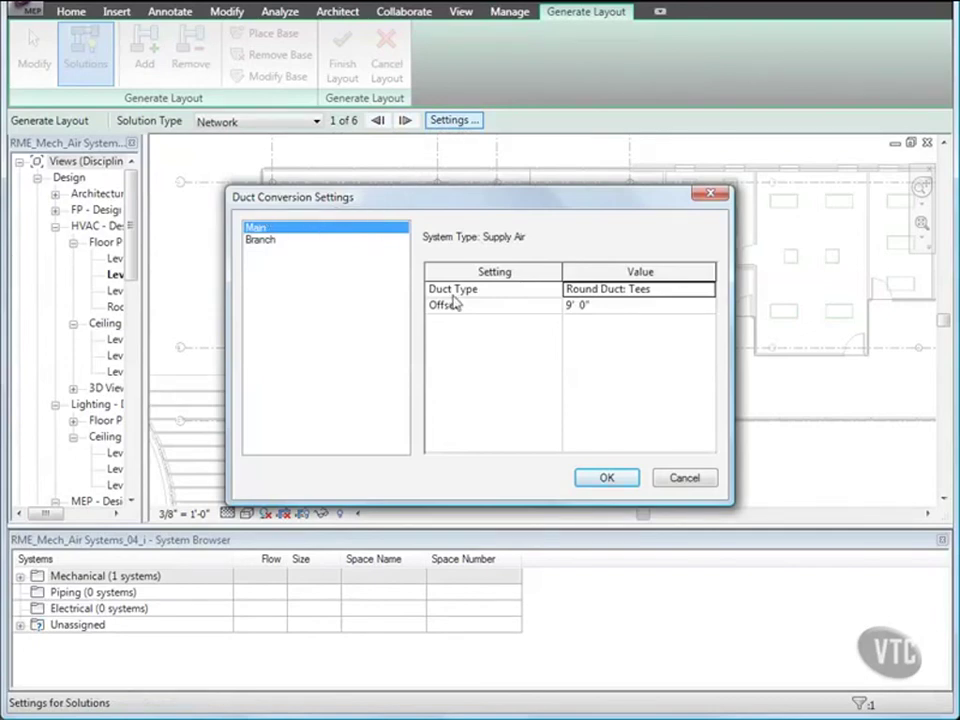
{"action": "left_click", "coordinate": [634, 298]}
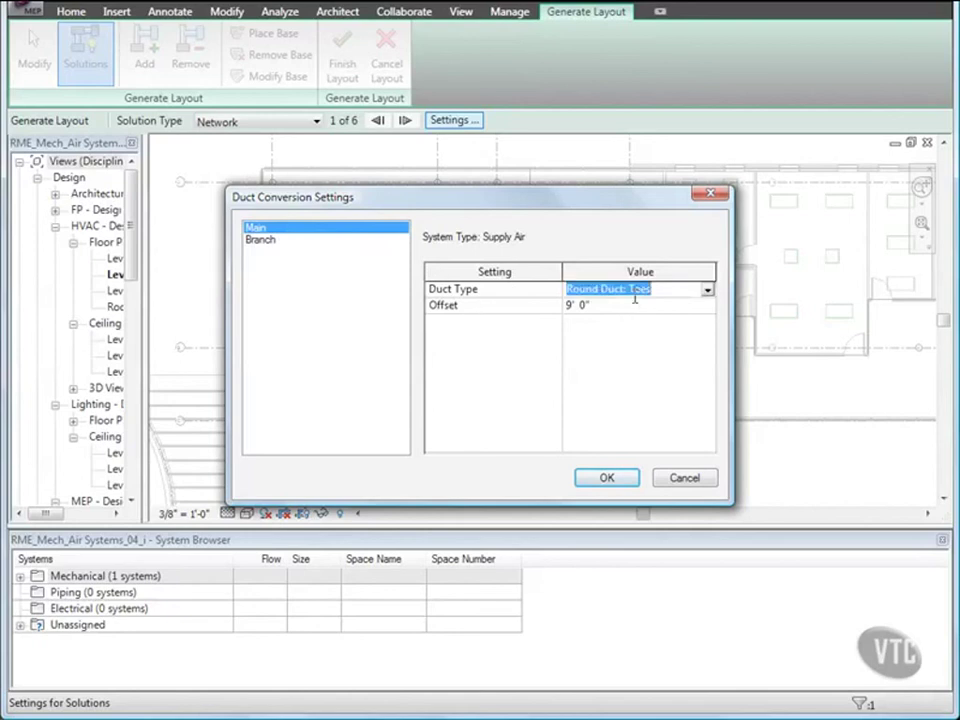
{"action": "left_click", "coordinate": [706, 292]}
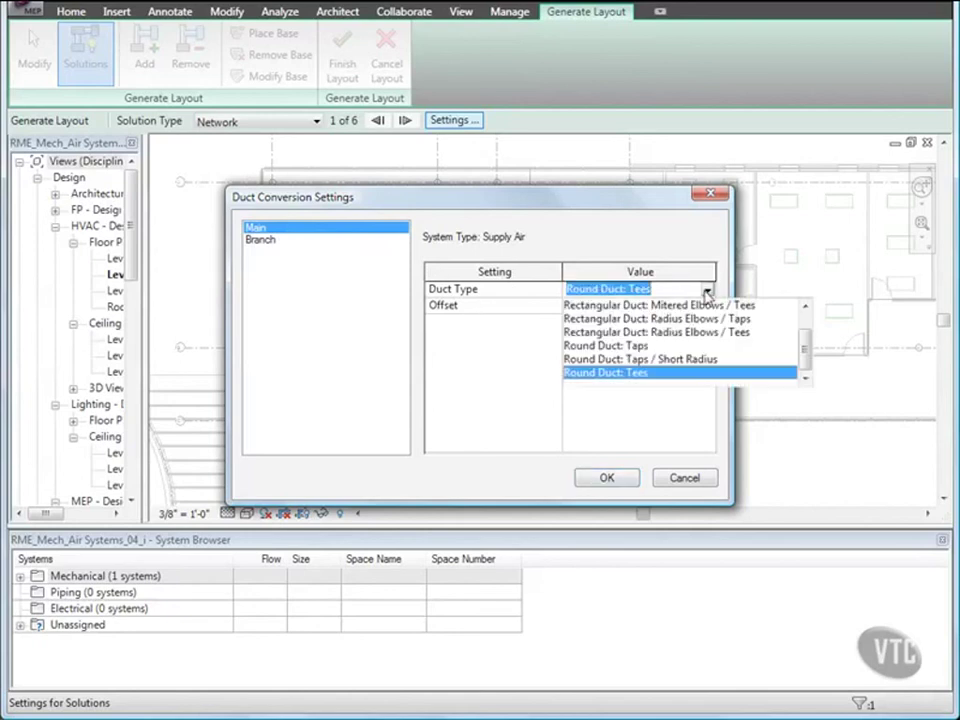
{"action": "left_click", "coordinate": [694, 305]}
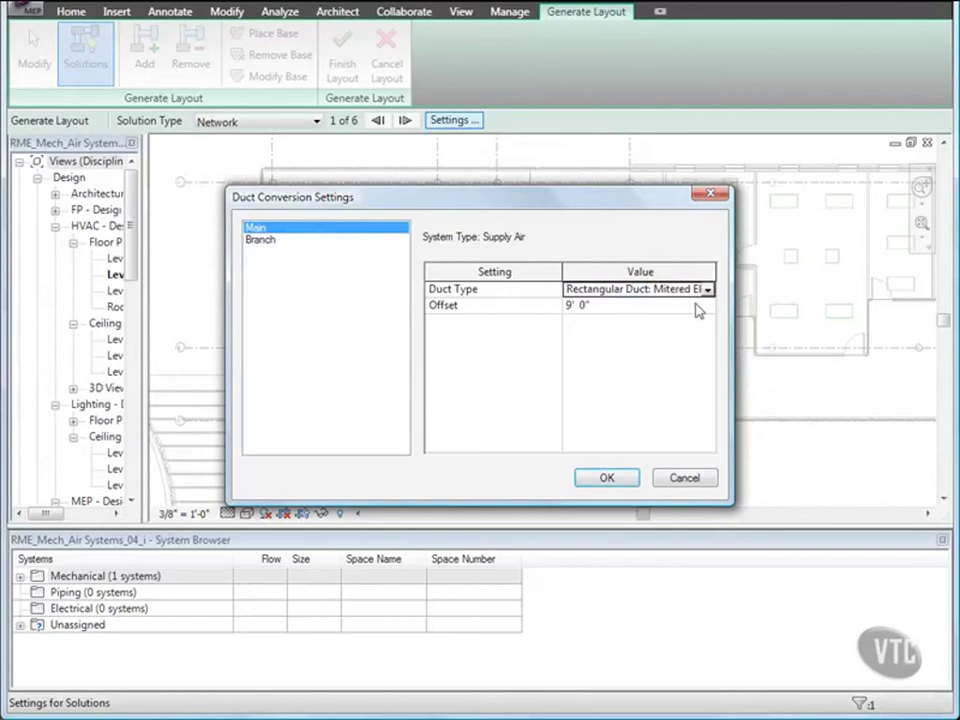
{"action": "double_click", "coordinate": [581, 305]}
{"action": "type", "text": "10 1/2"}
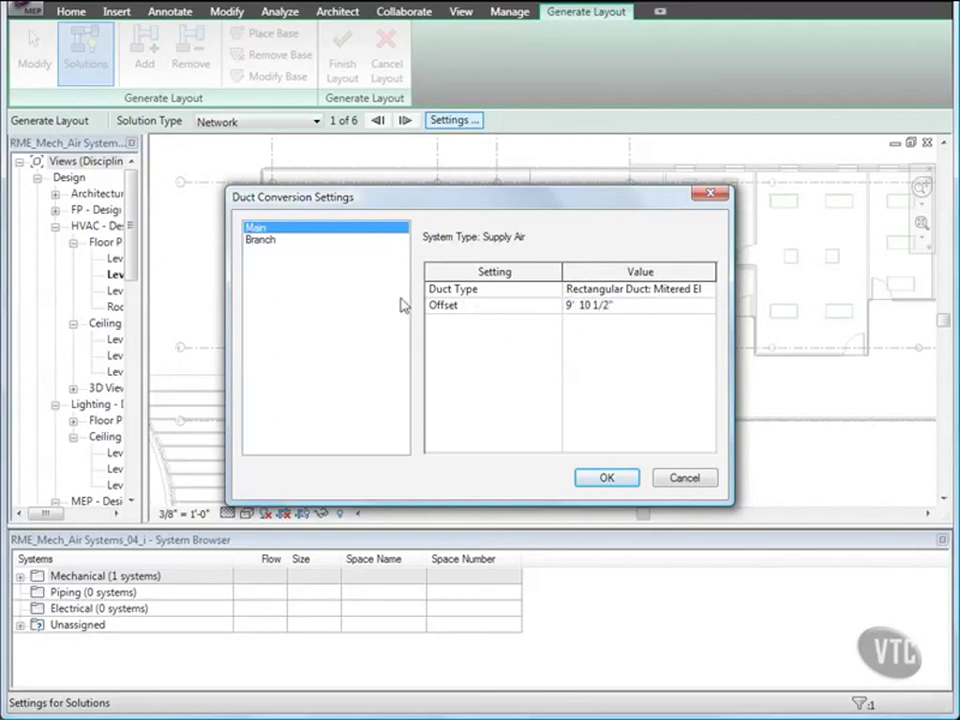
Step: Set the layout's branch duct type to Rectangular Duct: Mitered Elbows / Tees and its offset to 9' 10 1/2"
{"action": "left_click", "coordinate": [263, 242]}
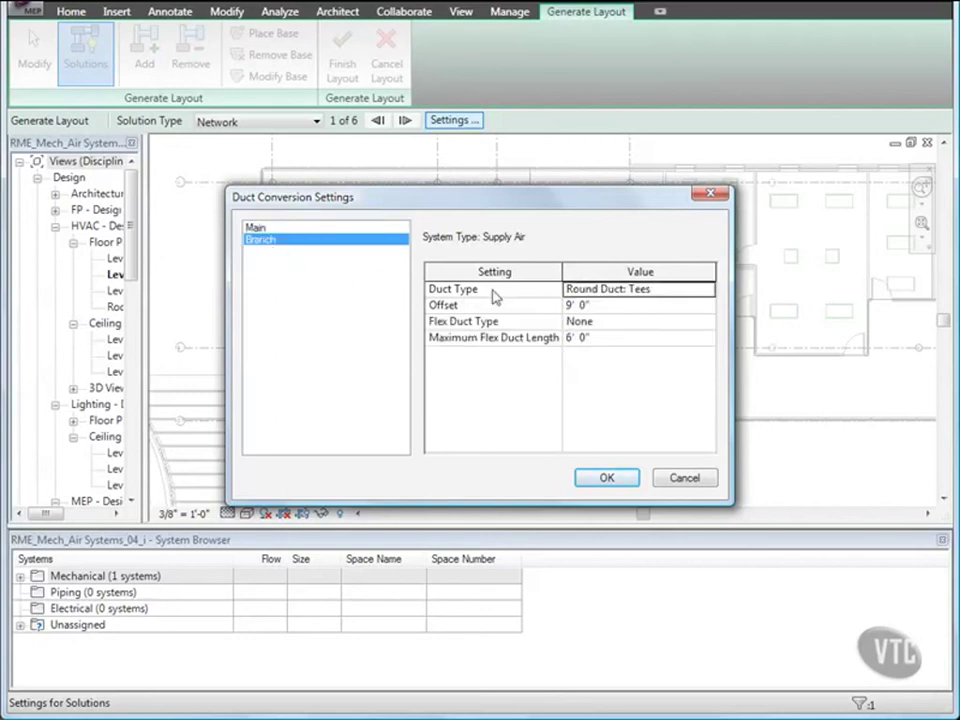
{"action": "left_click", "coordinate": [647, 293]}
{"action": "left_click", "coordinate": [707, 290]}
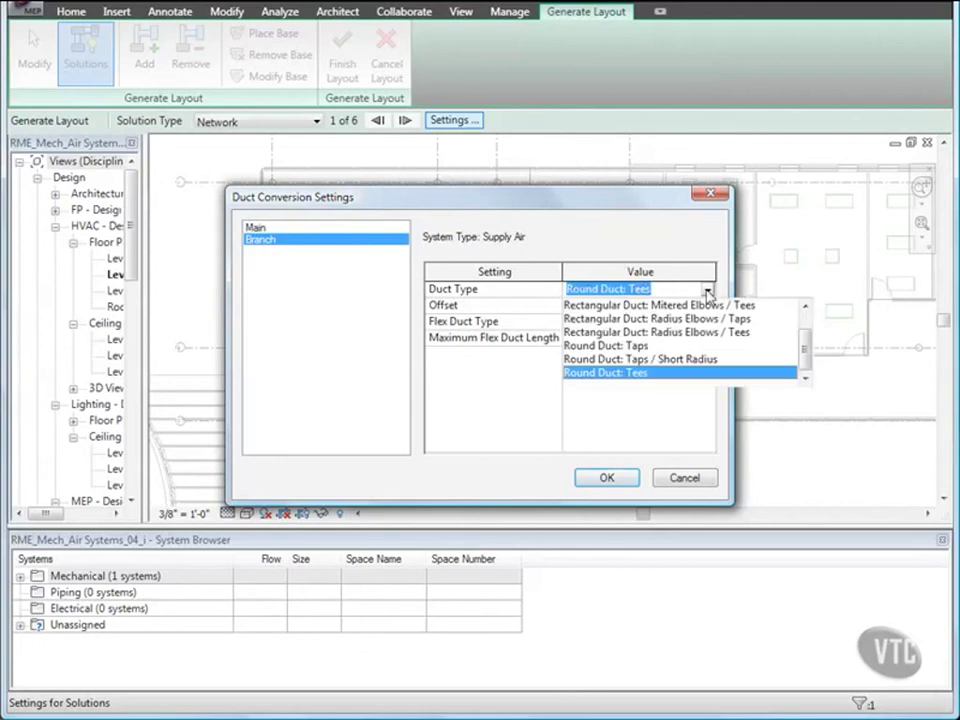
{"action": "left_click", "coordinate": [688, 305]}
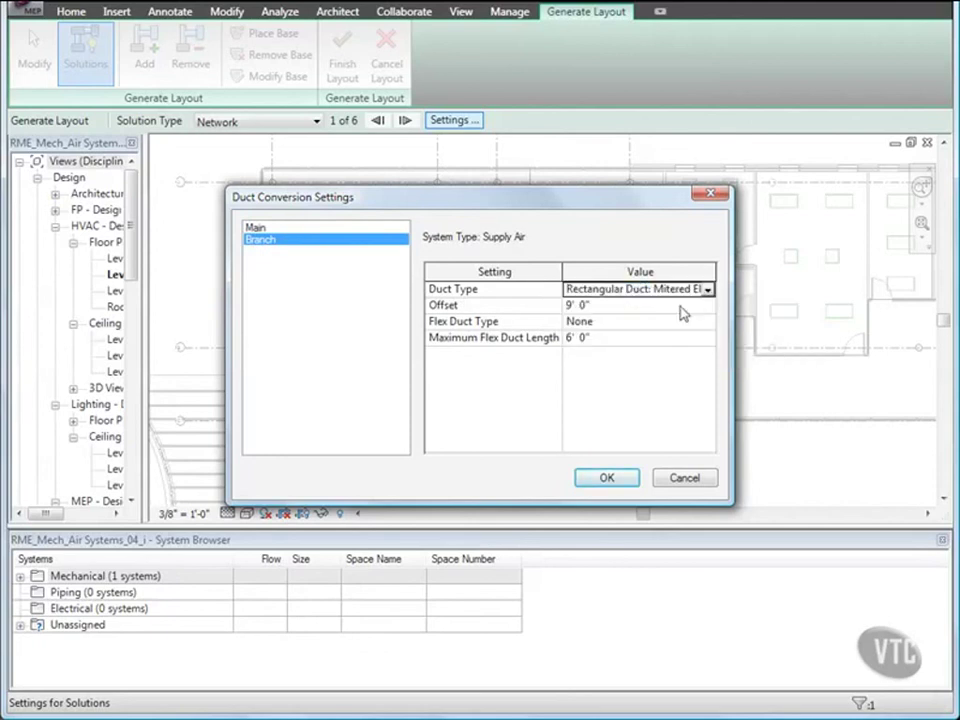
{"action": "left_click", "coordinate": [580, 305]}
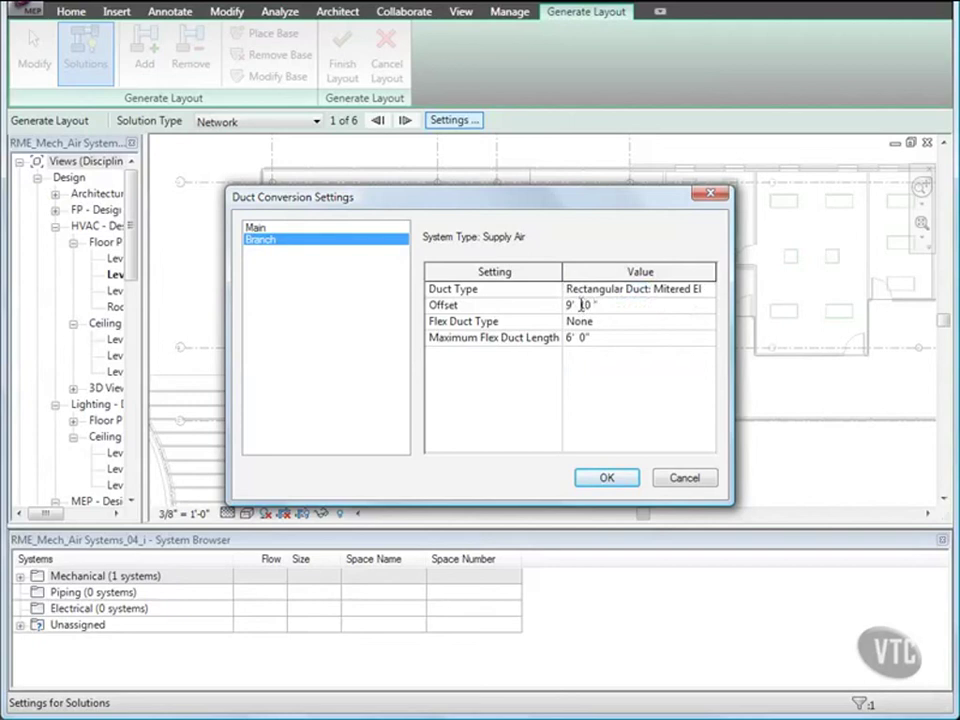
{"action": "type", "text": "10 1/2"}
Step: Set the branch's flex duct type to Flex Duct Round and apply the duct conversion settings
{"action": "left_click", "coordinate": [613, 322]}
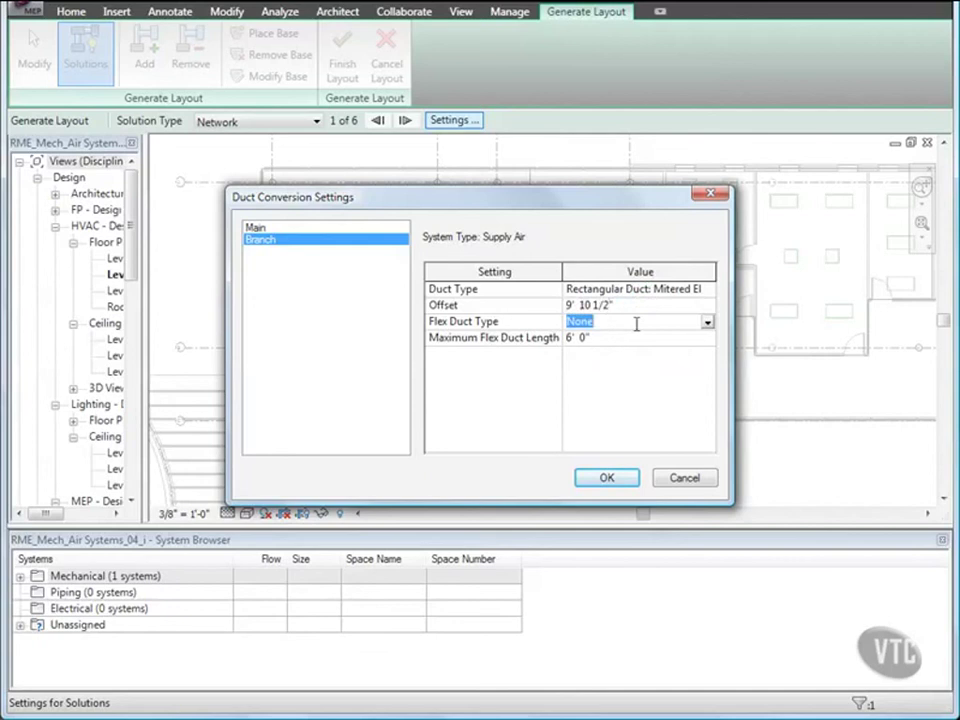
{"action": "left_click", "coordinate": [707, 323]}
{"action": "left_click", "coordinate": [672, 351]}
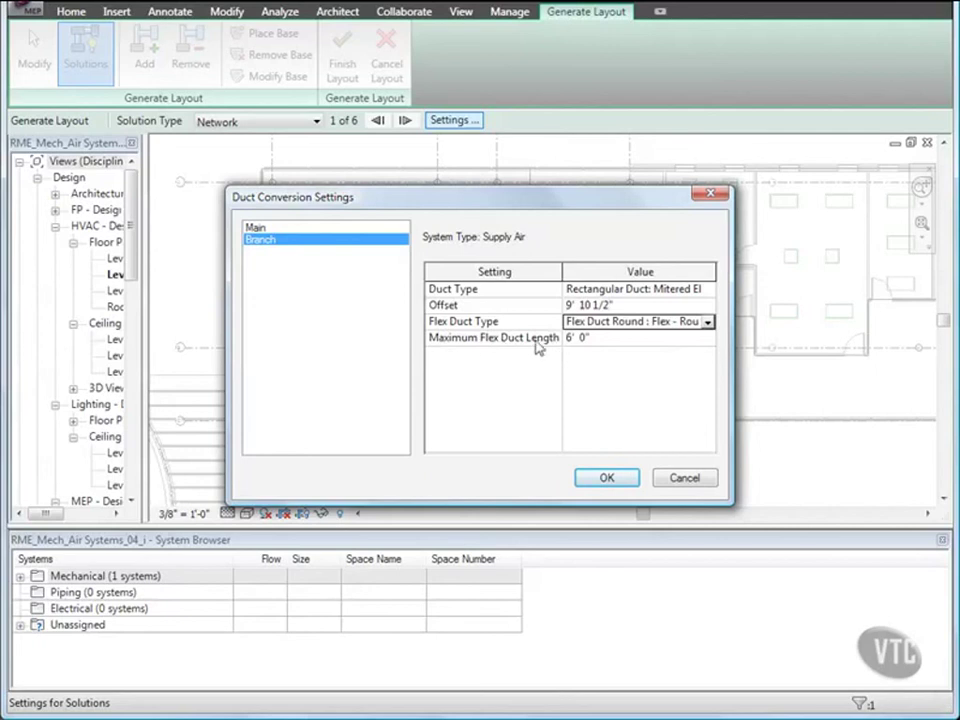
{"action": "left_click", "coordinate": [577, 340]}
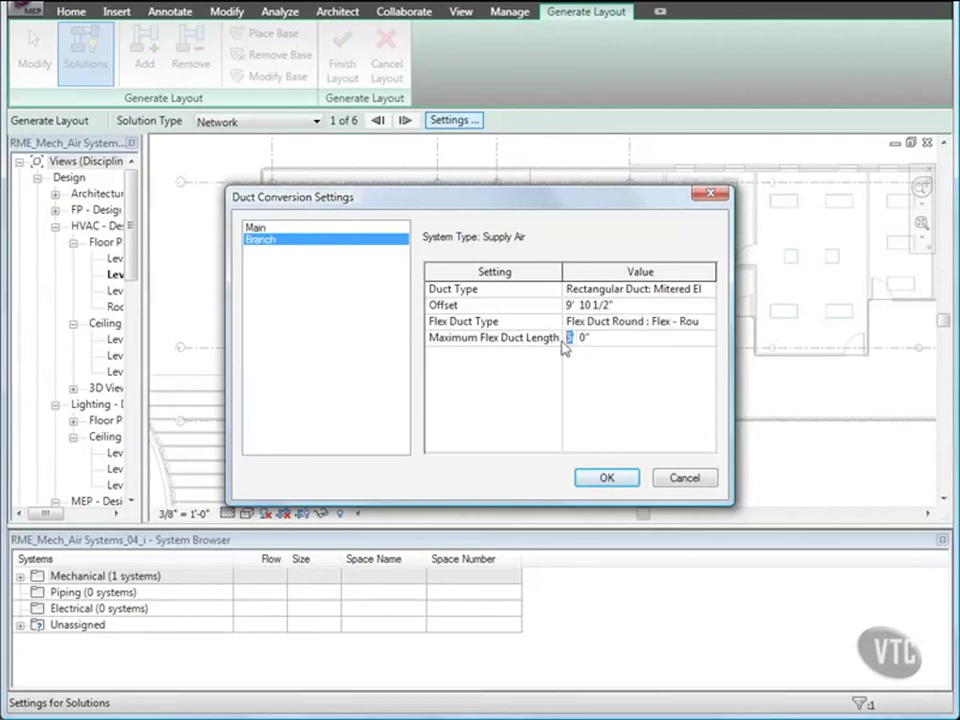
{"action": "left_click", "coordinate": [609, 480]}
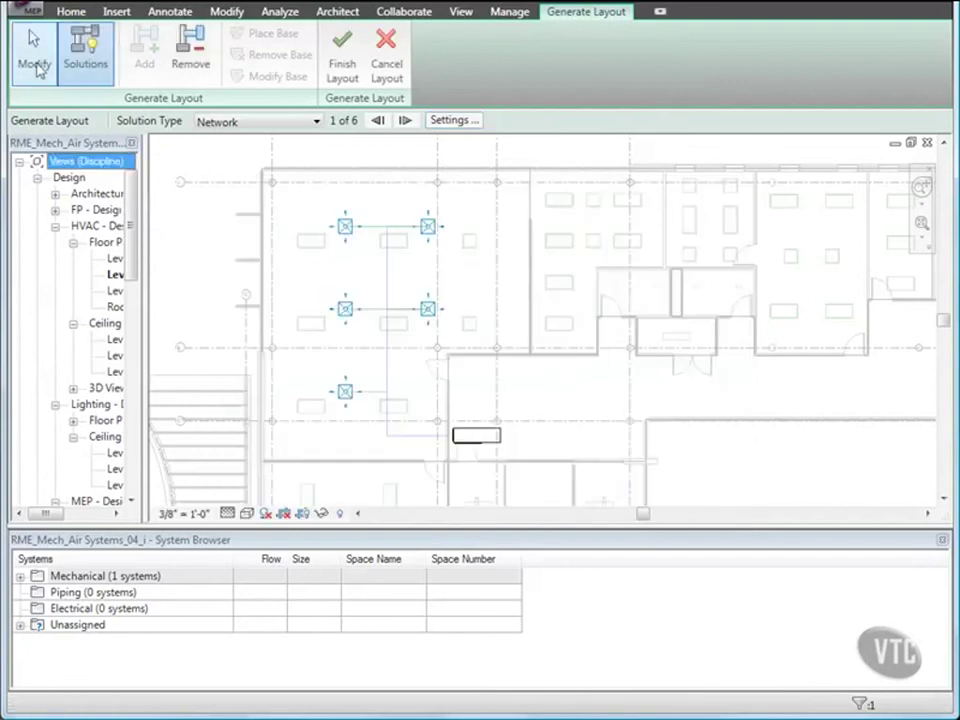
Step: Shift the layout's vertical main route path slightly closer to Lounge 223's left column of diffusers and finish the layout
{"action": "left_click", "coordinate": [34, 64]}
{"action": "left_click", "coordinate": [34, 64]}
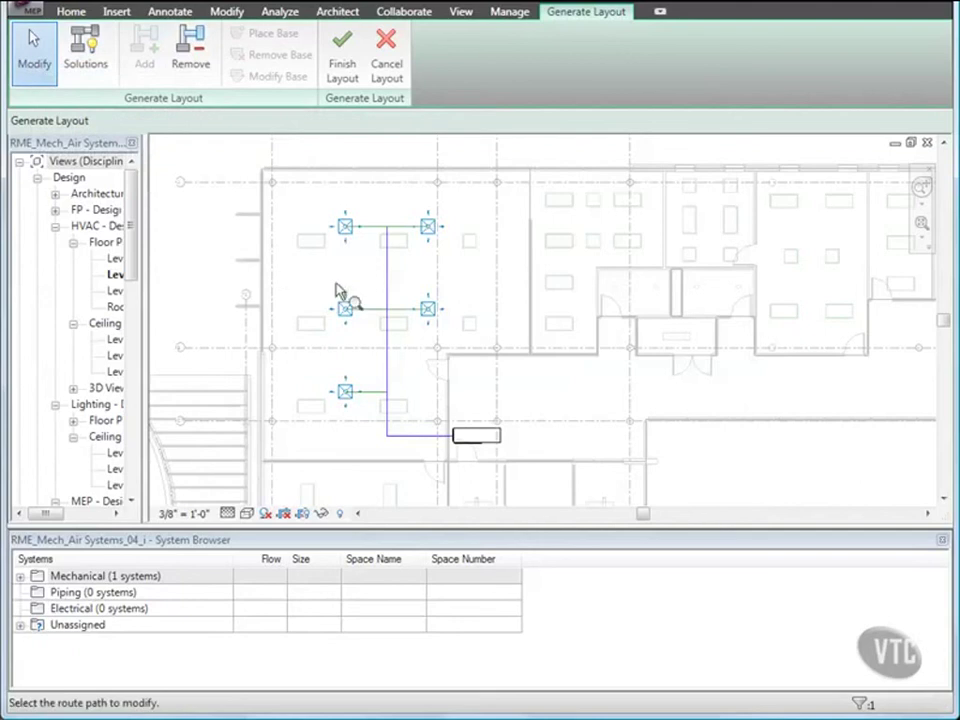
{"action": "left_click", "coordinate": [388, 282]}
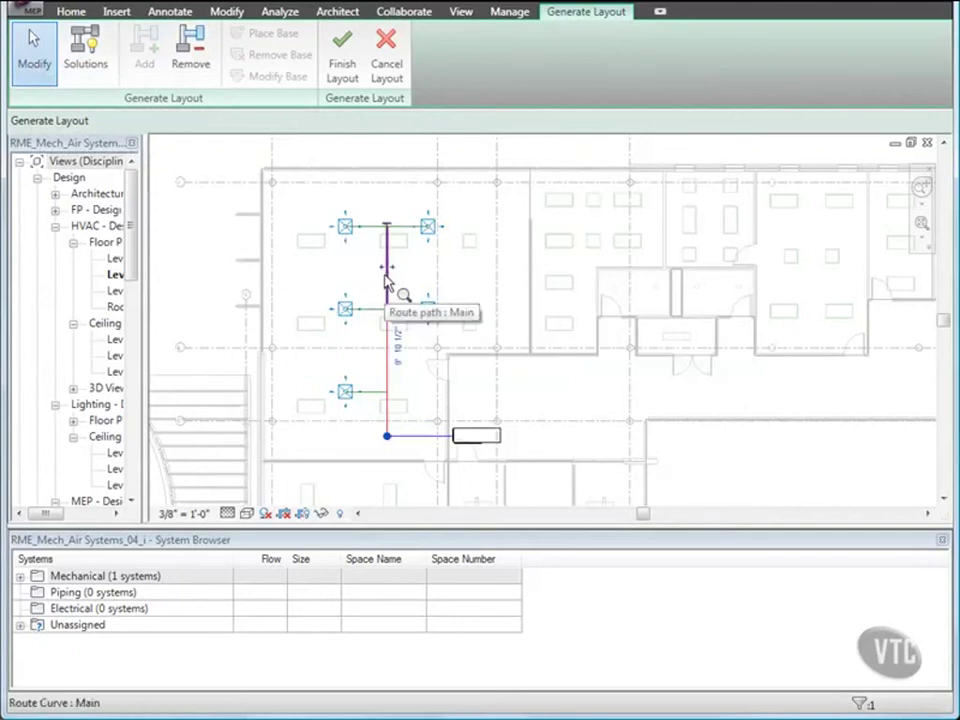
{"action": "left_click_drag", "start_coordinate": [389, 272], "coordinate": [378, 275]}
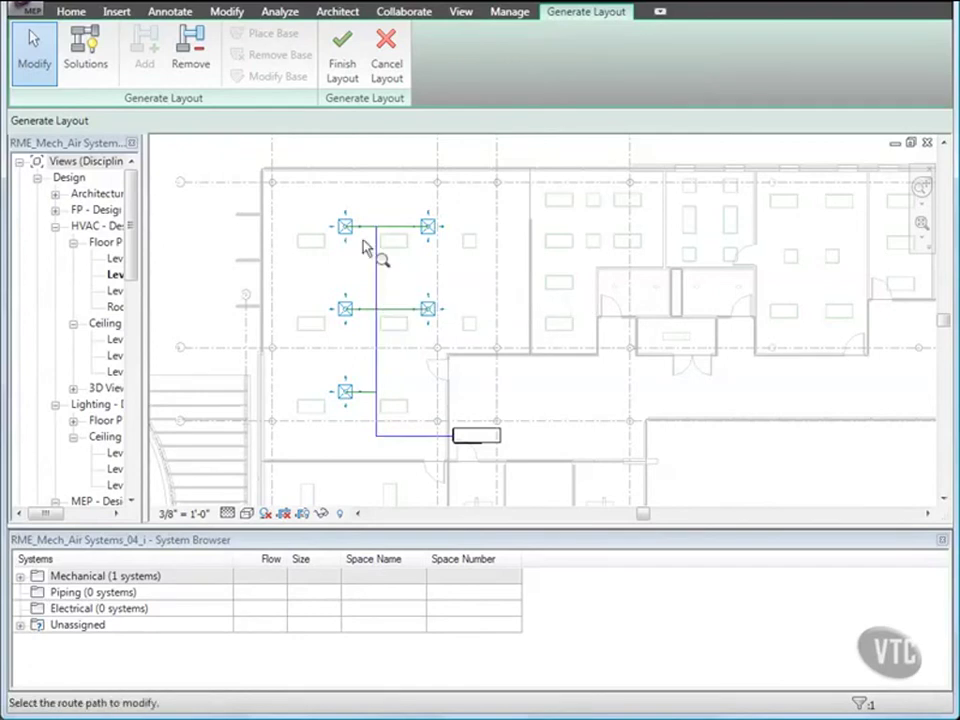
{"action": "left_click", "coordinate": [342, 62]}
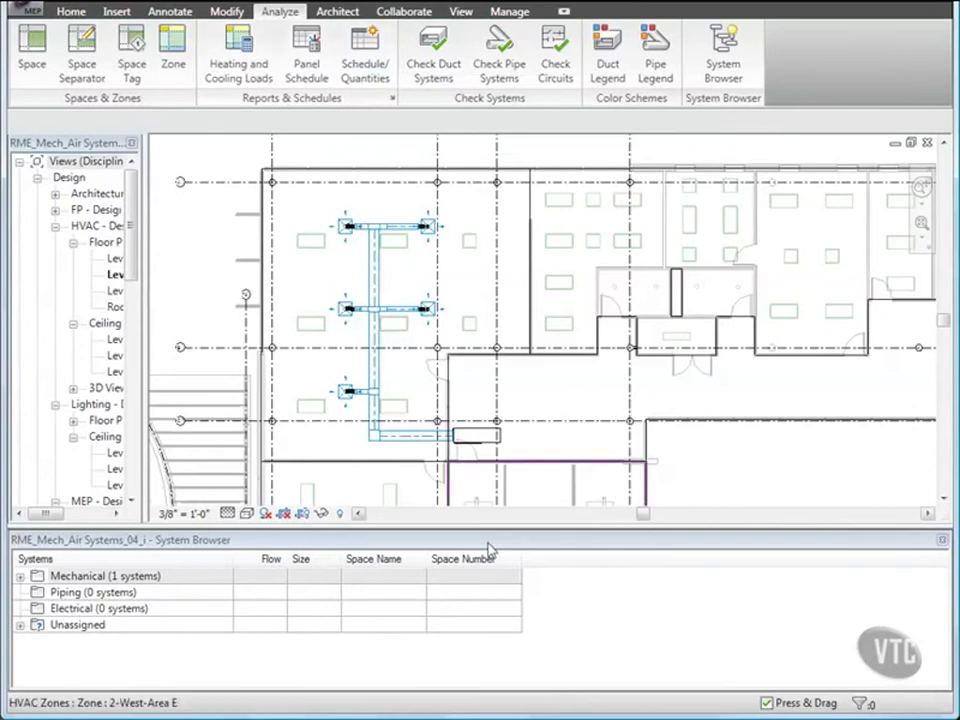
{"action": "left_click", "coordinate": [594, 604]}
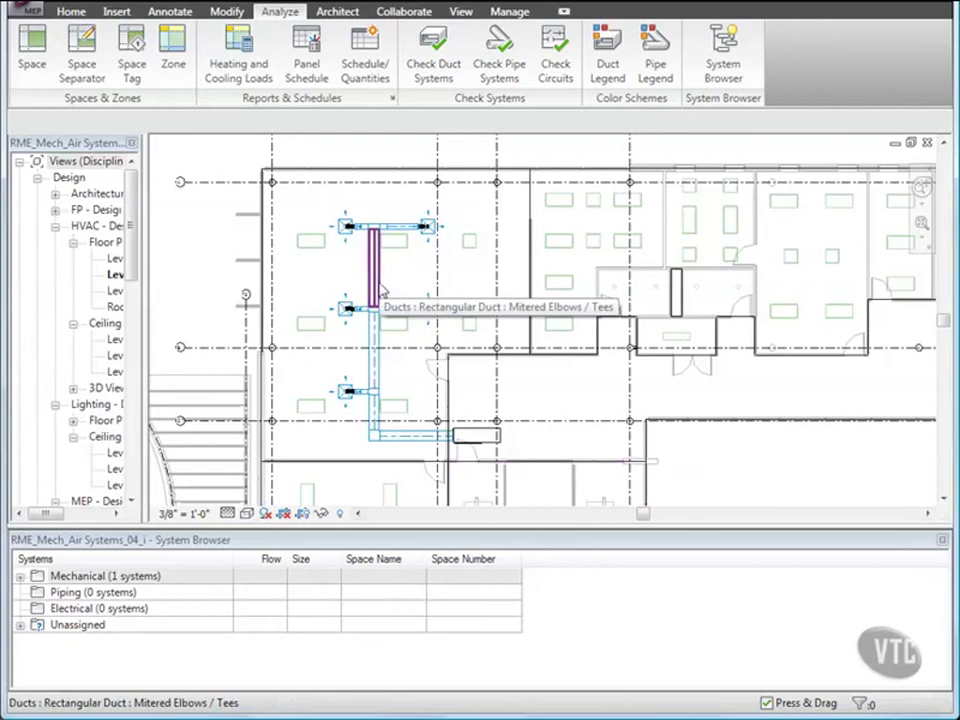
Step: Select the whole duct network branch in Lounge 223 up to its heat pump
{"action": "key", "text": "Tab"}
{"action": "key", "text": "Tab"}
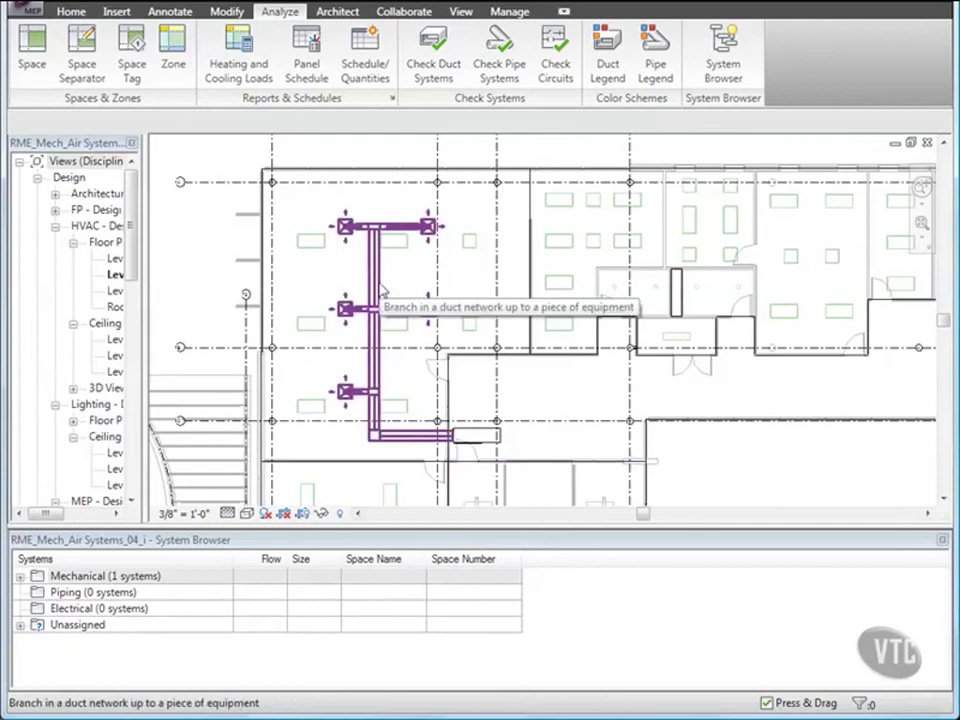
{"action": "left_click", "coordinate": [381, 289]}
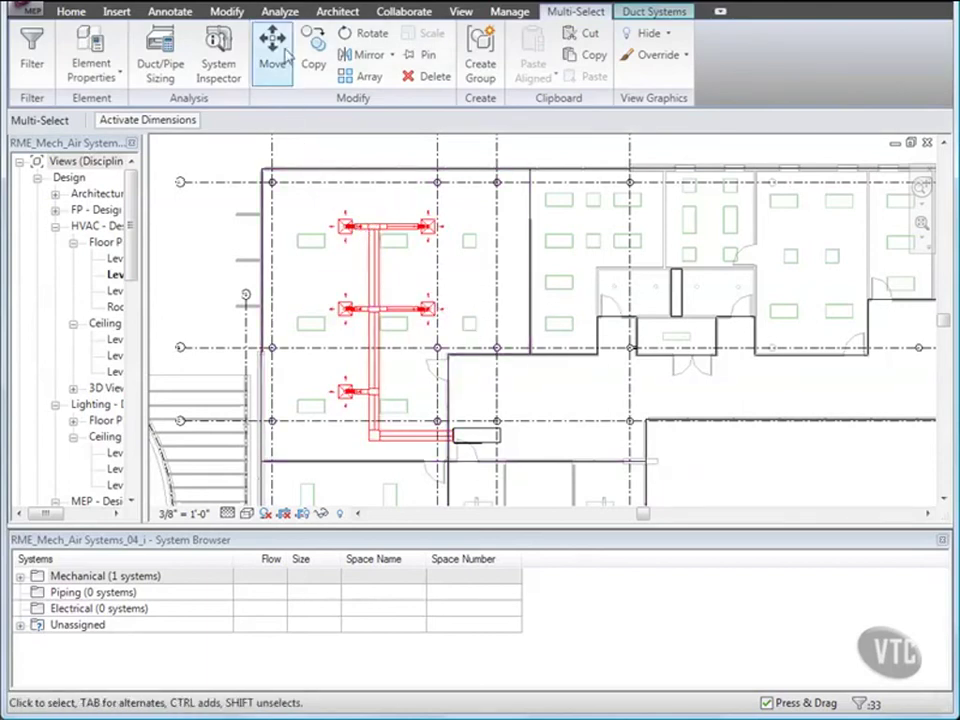
Step: Place a duct color legend to the right of Lounge 223's ductwork using the Duct Color Fill - Flow scheme
{"action": "left_click", "coordinate": [280, 12]}
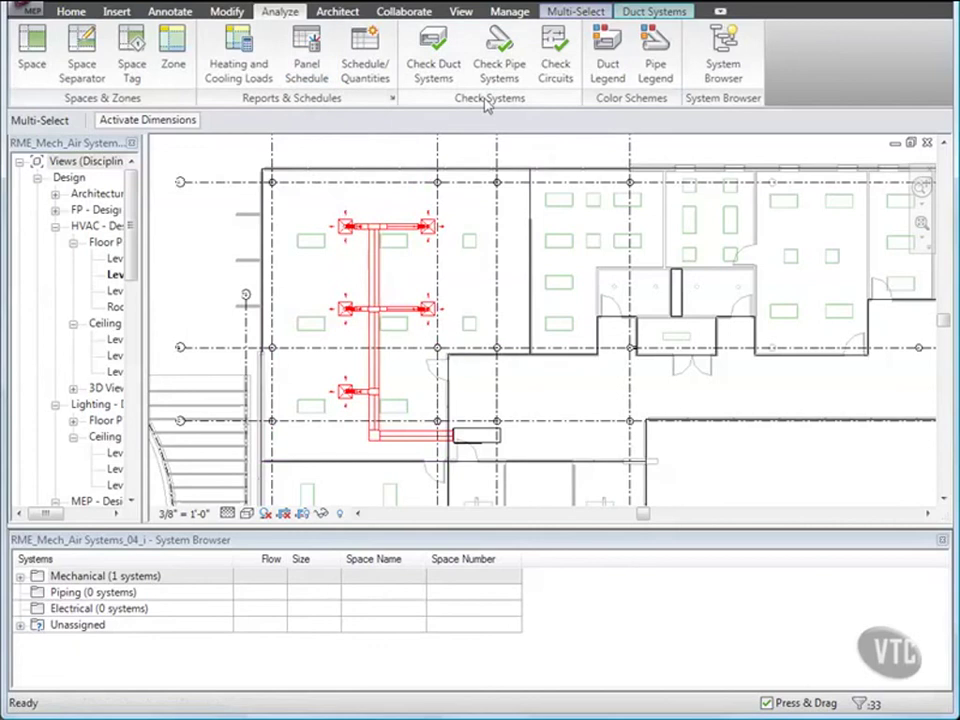
{"action": "left_click", "coordinate": [610, 68]}
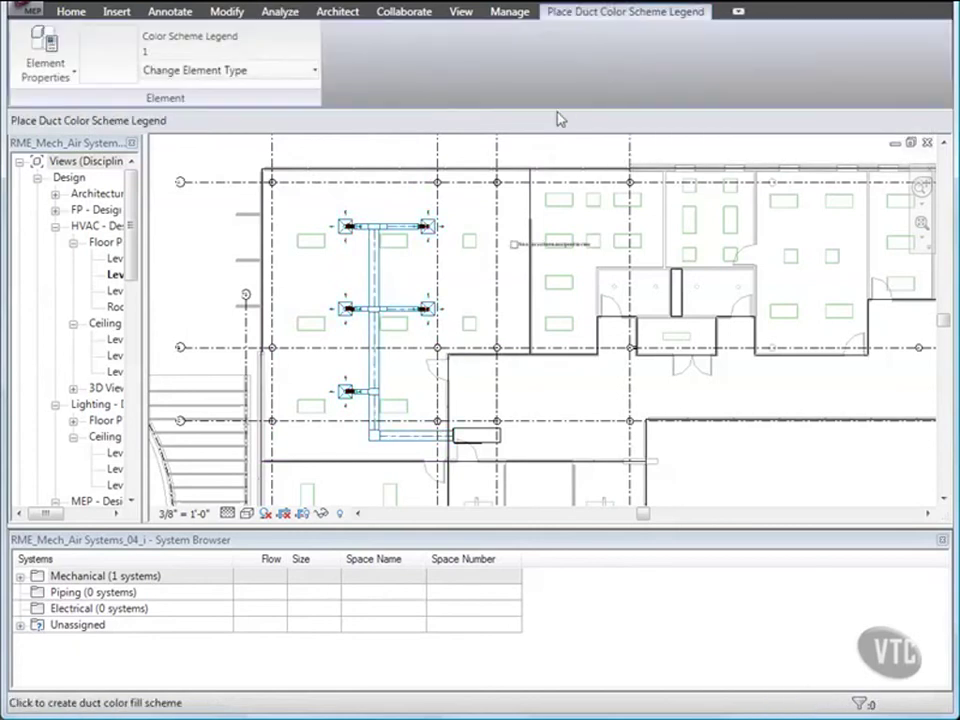
{"action": "left_click", "coordinate": [490, 220]}
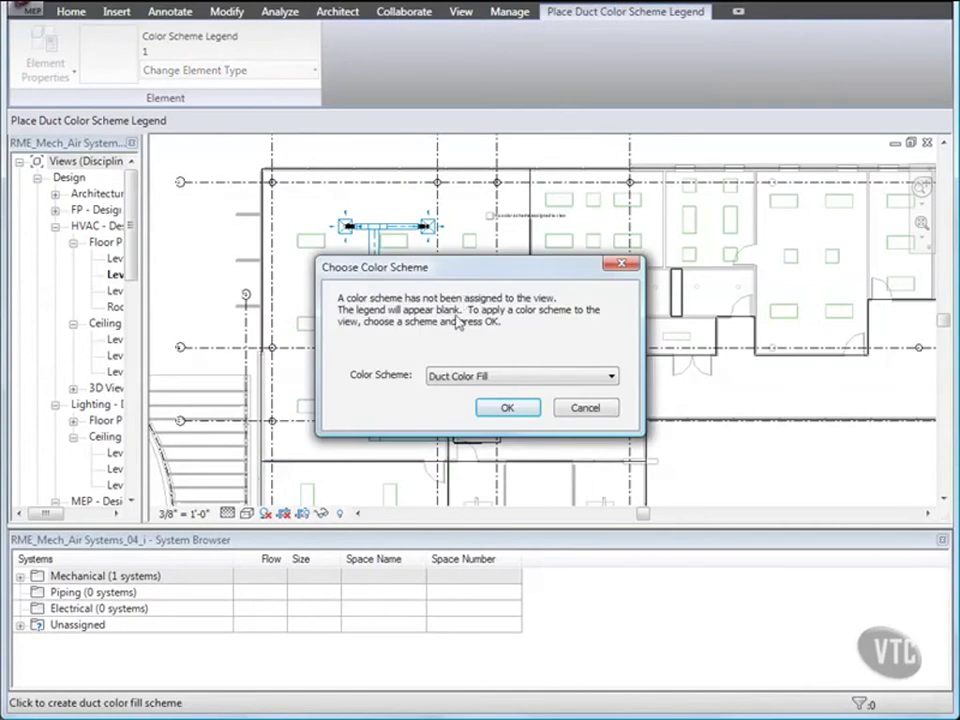
{"action": "left_click", "coordinate": [570, 383]}
{"action": "left_click", "coordinate": [512, 415]}
{"action": "left_click", "coordinate": [508, 410]}
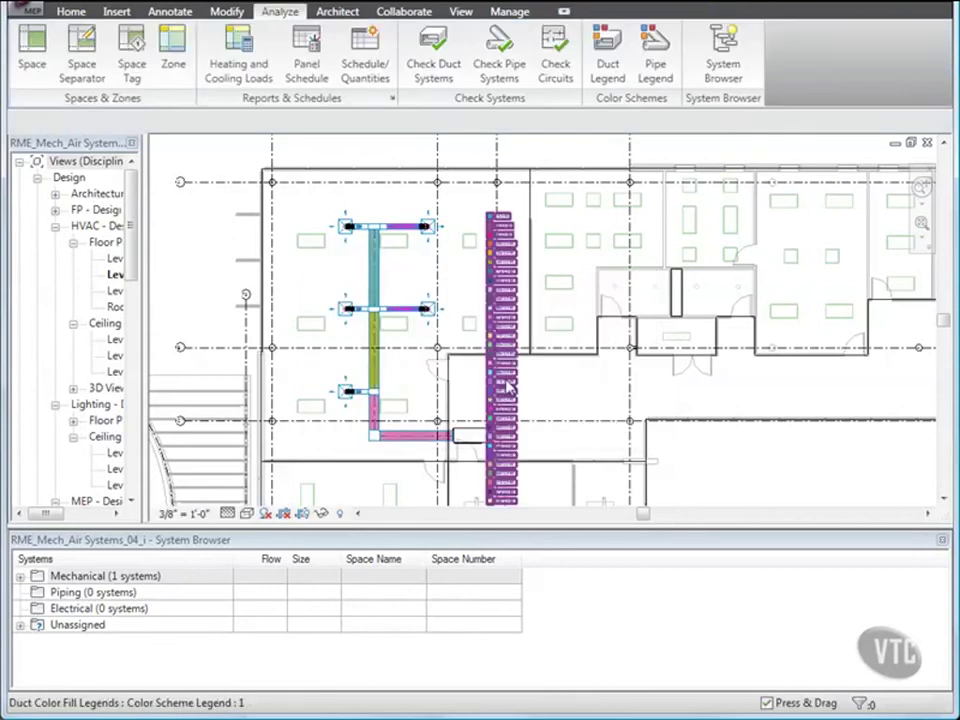
Step: Set the duct color legend type's Values Displayed to By View
{"action": "left_click", "coordinate": [506, 387]}
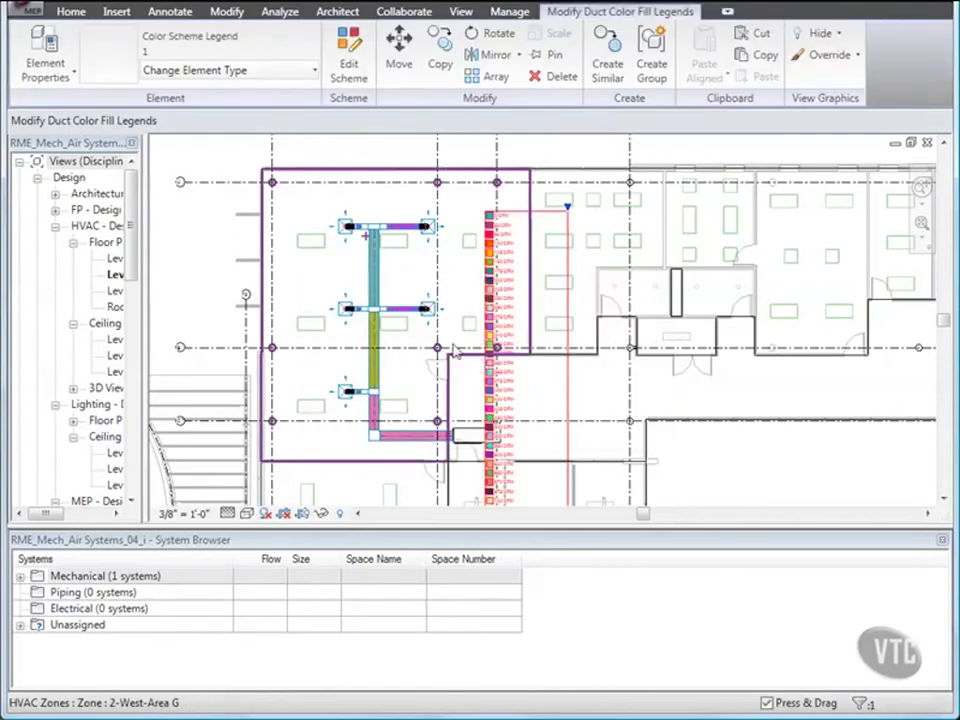
{"action": "left_click", "coordinate": [72, 76]}
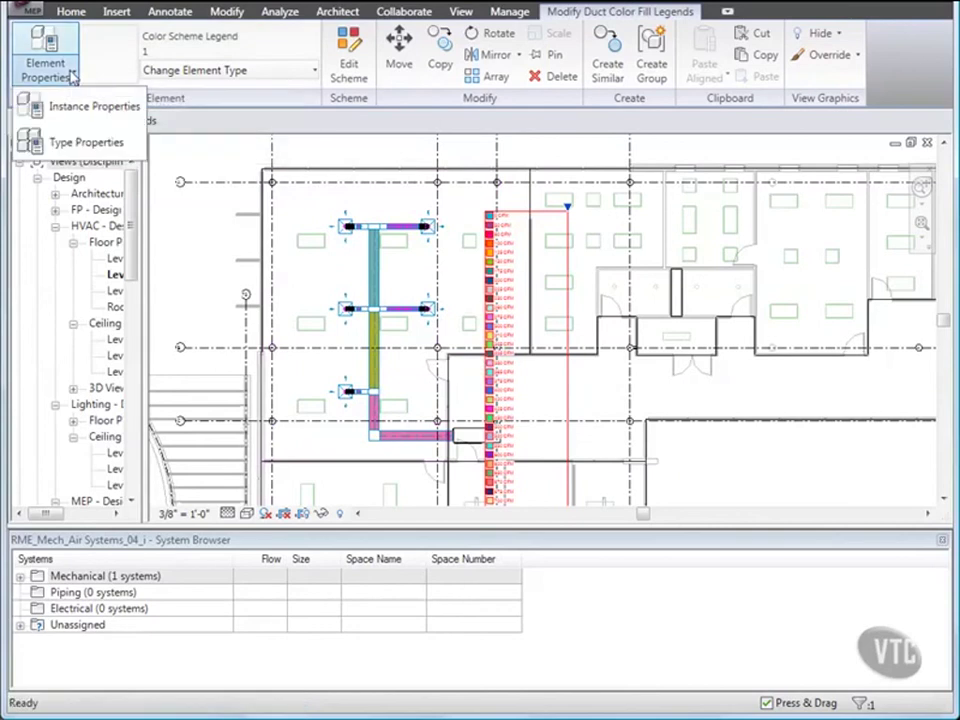
{"action": "left_click", "coordinate": [56, 141]}
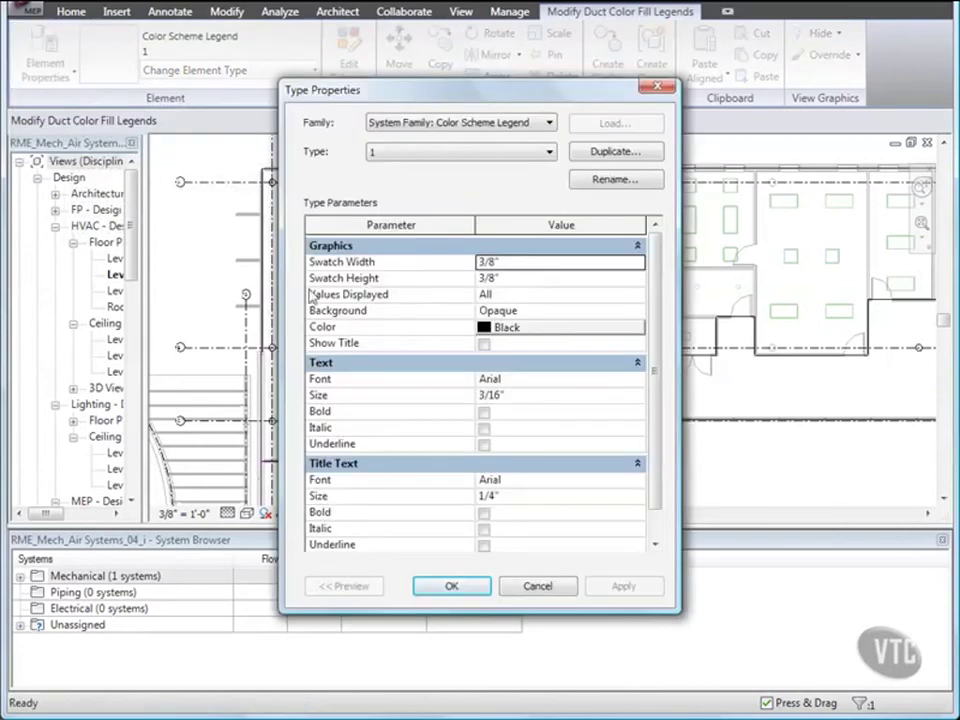
{"action": "left_click", "coordinate": [498, 294]}
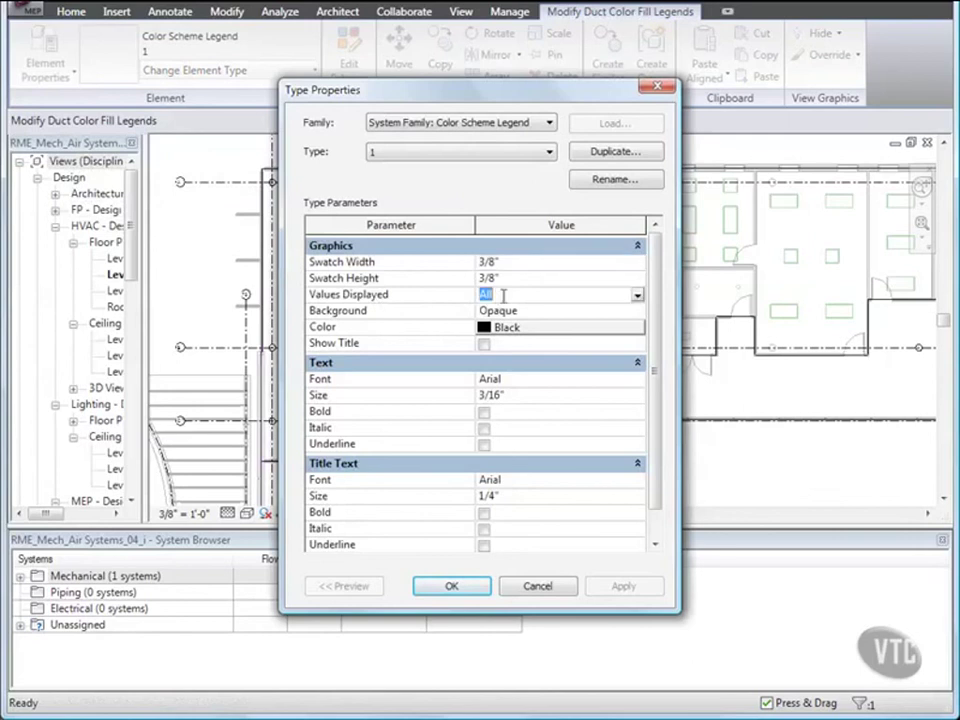
{"action": "left_click", "coordinate": [638, 297]}
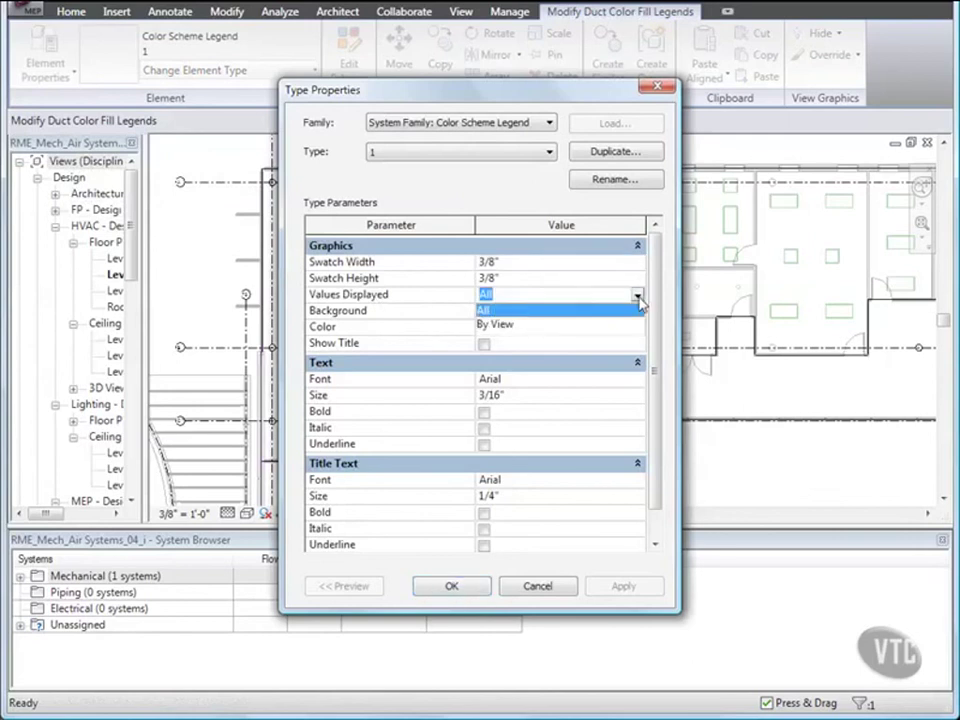
{"action": "left_click", "coordinate": [533, 321]}
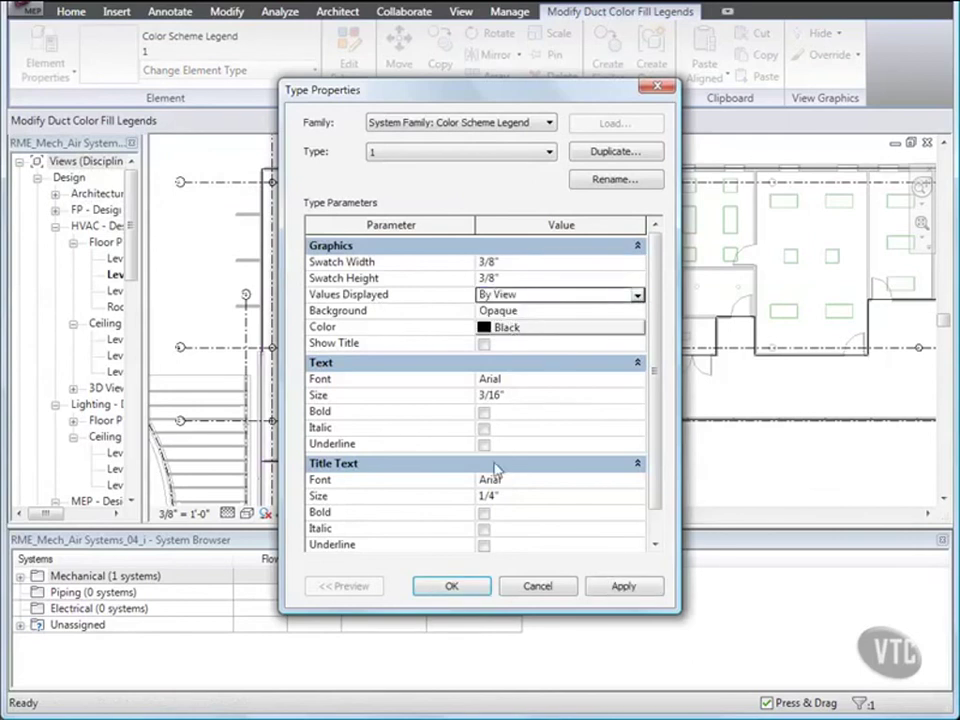
{"action": "left_click", "coordinate": [451, 586]}
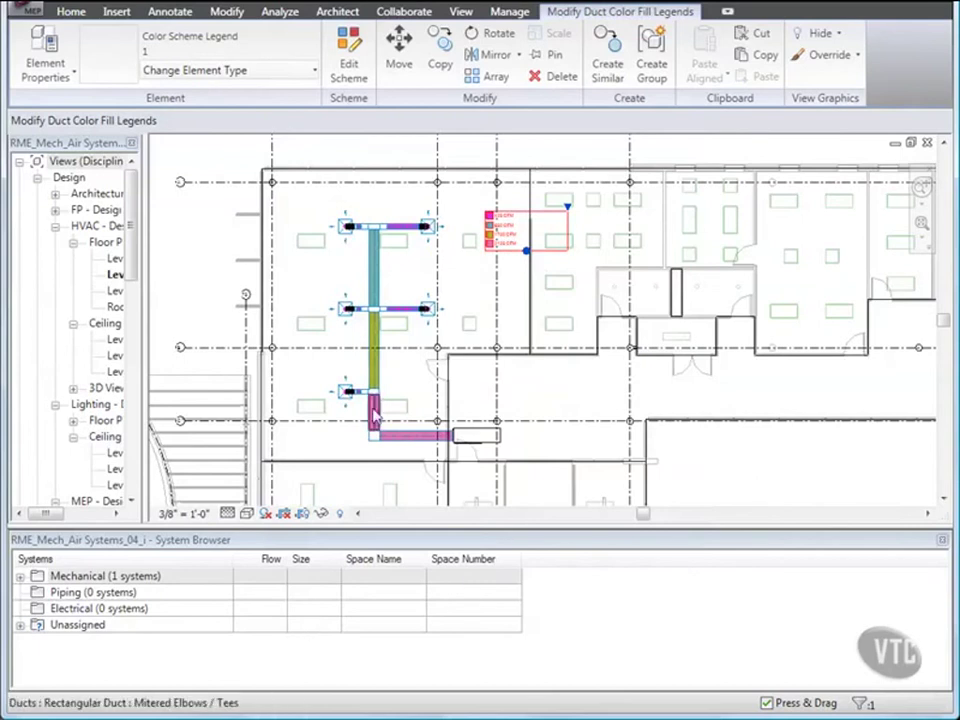
Step: Switch the duct legend's color scheme to Duct Color Fill - Velocity
{"action": "left_click", "coordinate": [349, 66]}
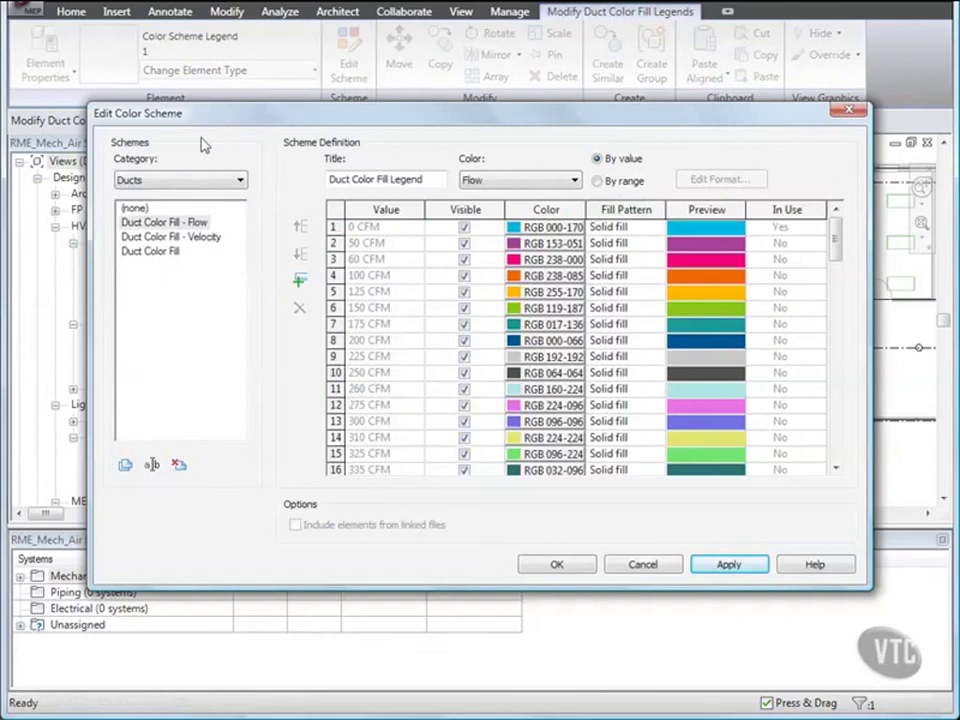
{"action": "left_click", "coordinate": [208, 238]}
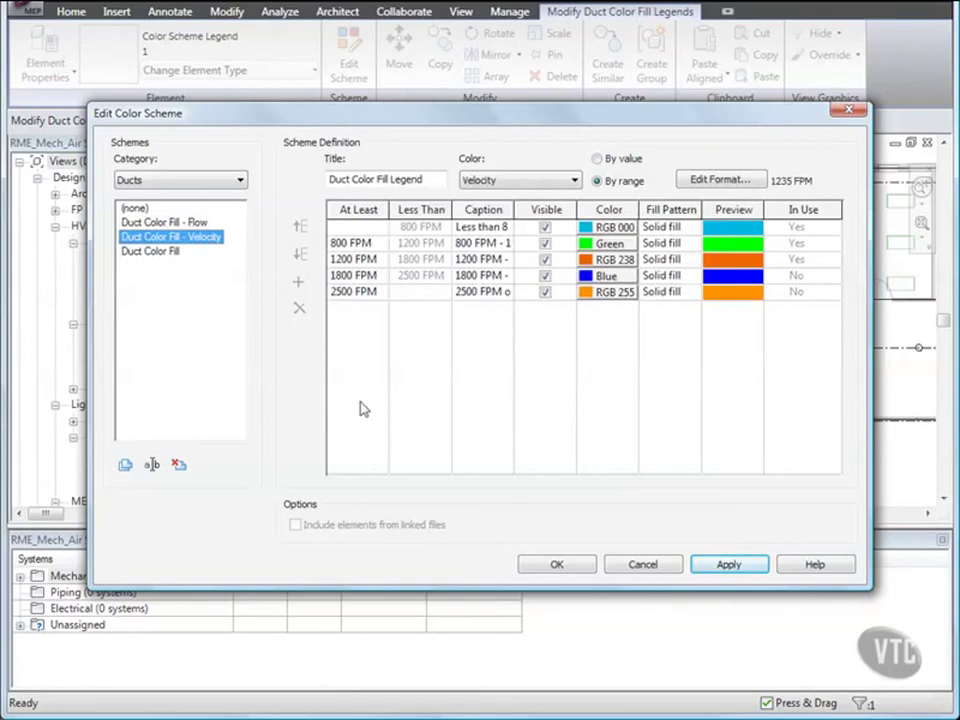
{"action": "left_click", "coordinate": [557, 564]}
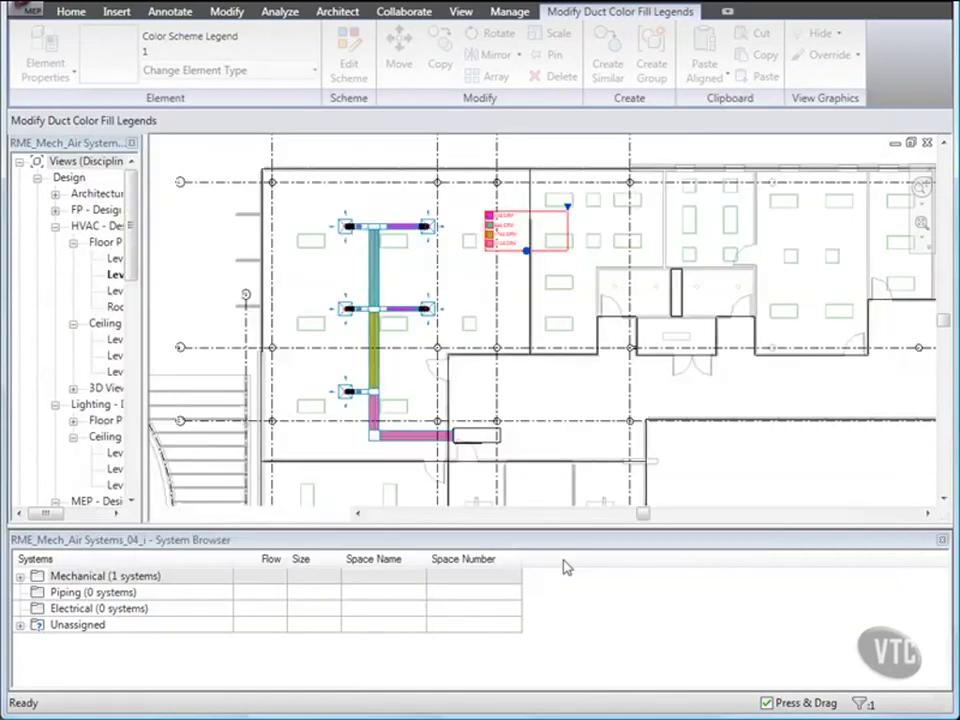
{"action": "left_click", "coordinate": [523, 390]}
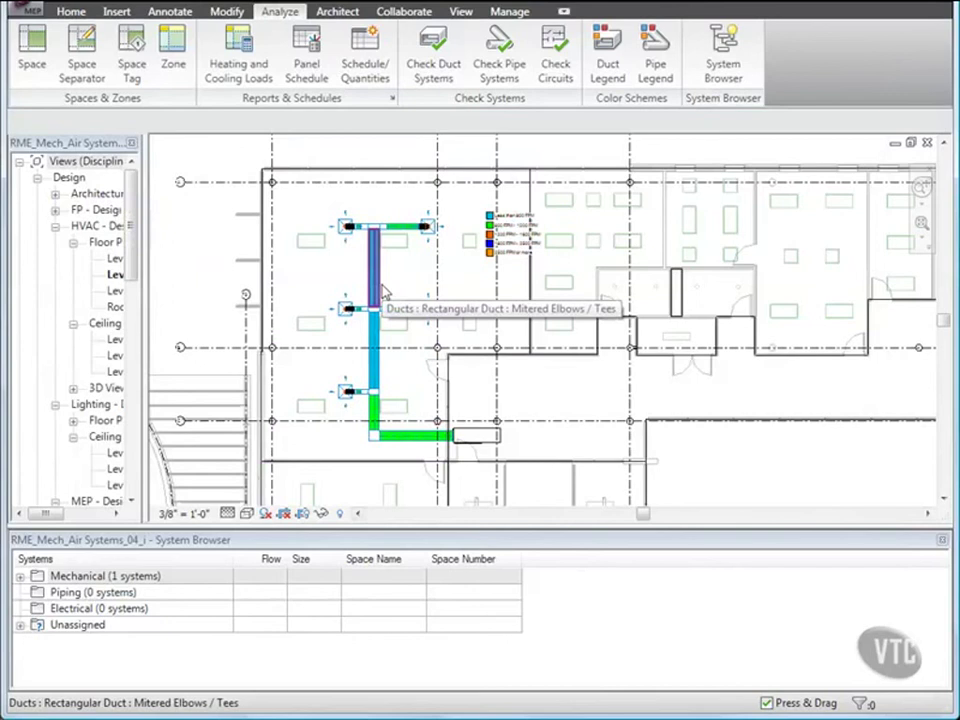
Step: Select Lounge 223's entire duct network, from the diffusers through to the heat pump
{"action": "key", "text": "Tab"}
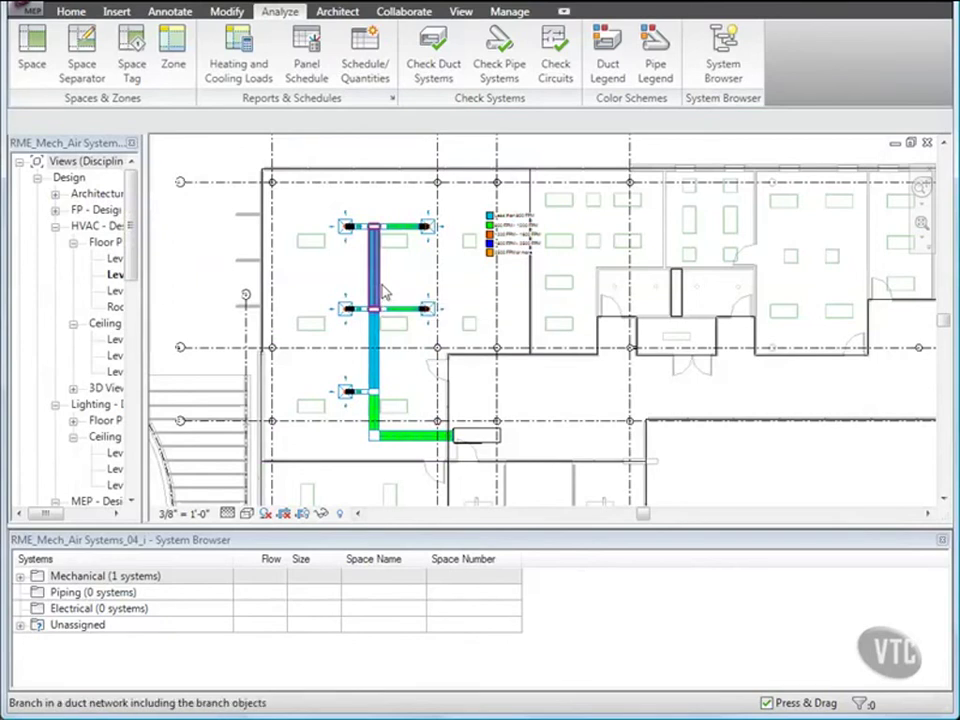
{"action": "key", "text": "Tab"}
{"action": "key", "text": "Tab"}
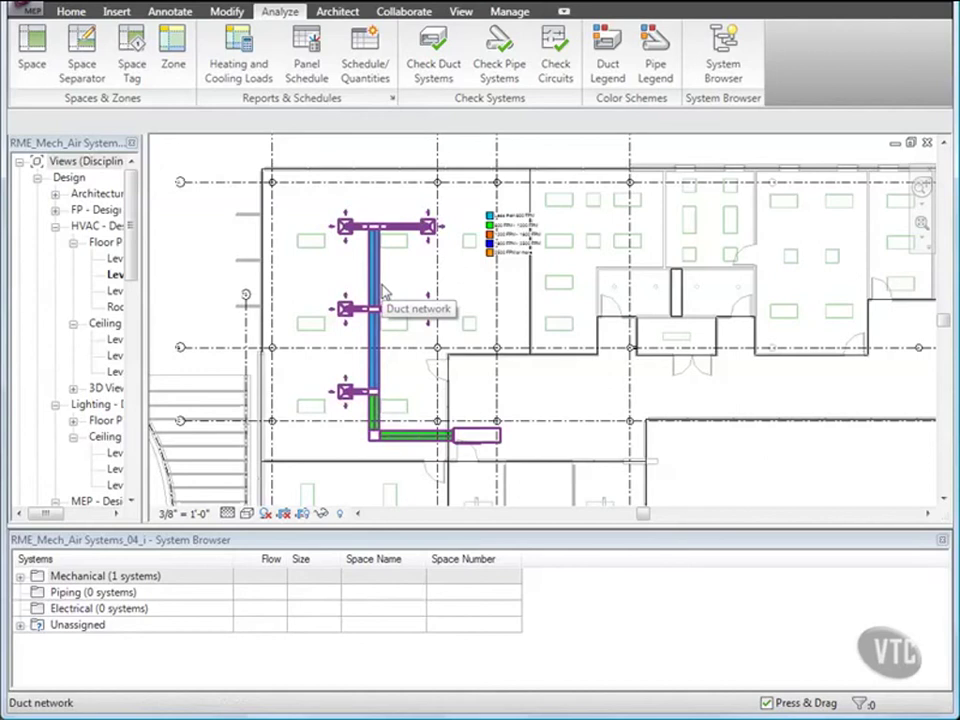
{"action": "left_click", "coordinate": [381, 290]}
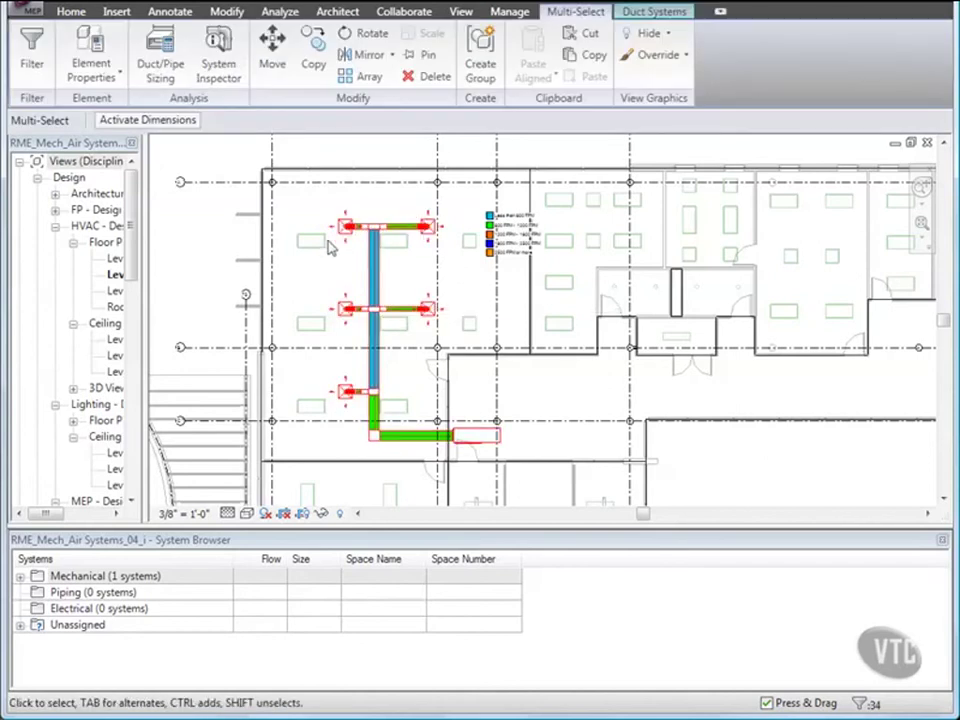
Step: Start duct sizing for the selected network with the Friction Only method at 0.08 in-wg/100ft
{"action": "left_click", "coordinate": [155, 70]}
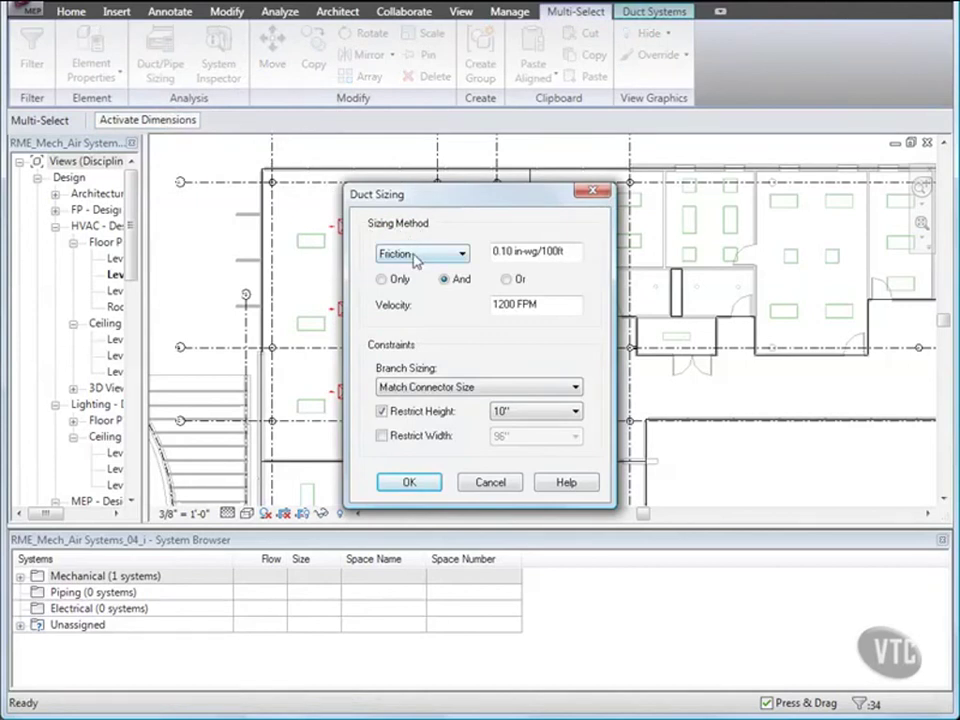
{"action": "left_click", "coordinate": [507, 254]}
{"action": "key", "text": "BackSpace"}
{"action": "key", "text": "BackSpace"}
{"action": "type", "text": "08"}
{"action": "left_click", "coordinate": [382, 280]}
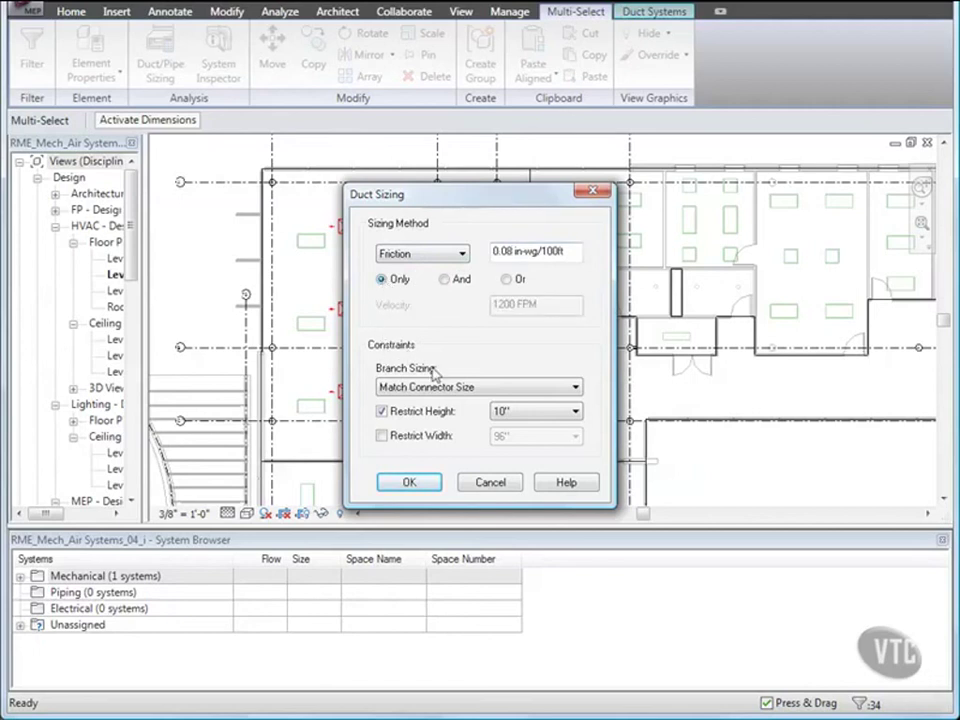
Step: Set branch sizing to Calculated Size Only with the height restricted to 16", and apply the sizing to the network
{"action": "left_click", "coordinate": [521, 393]}
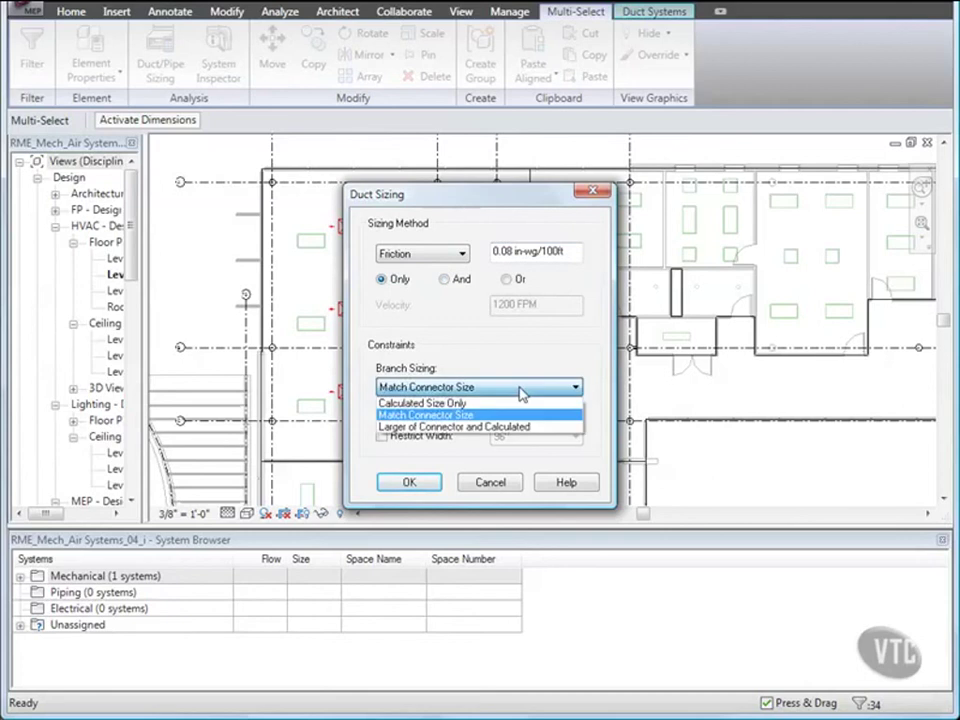
{"action": "left_click", "coordinate": [477, 403]}
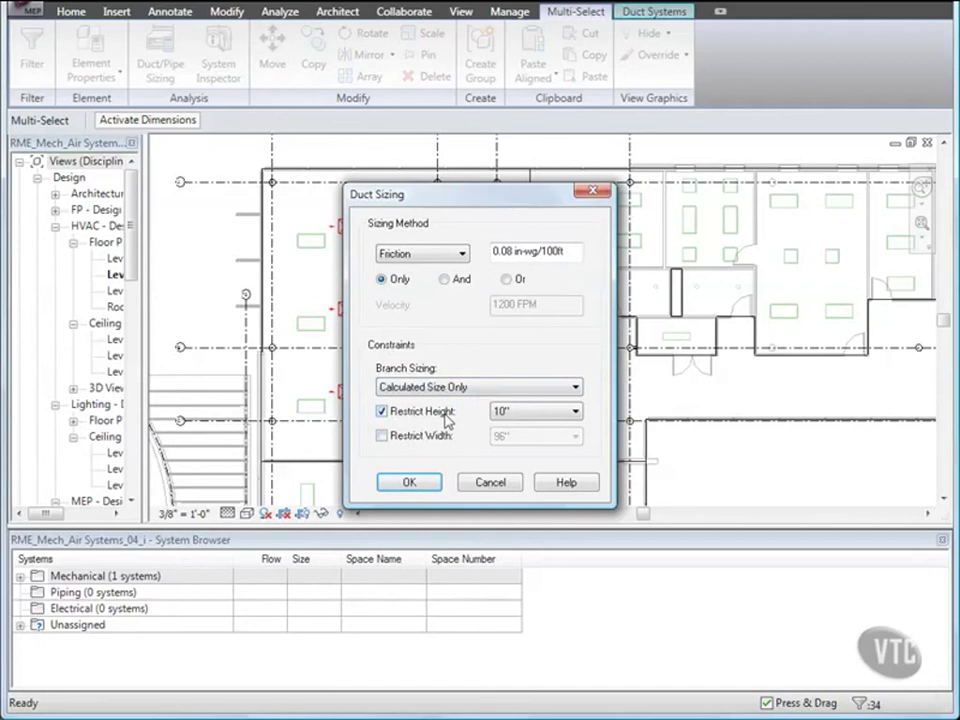
{"action": "left_click", "coordinate": [543, 420]}
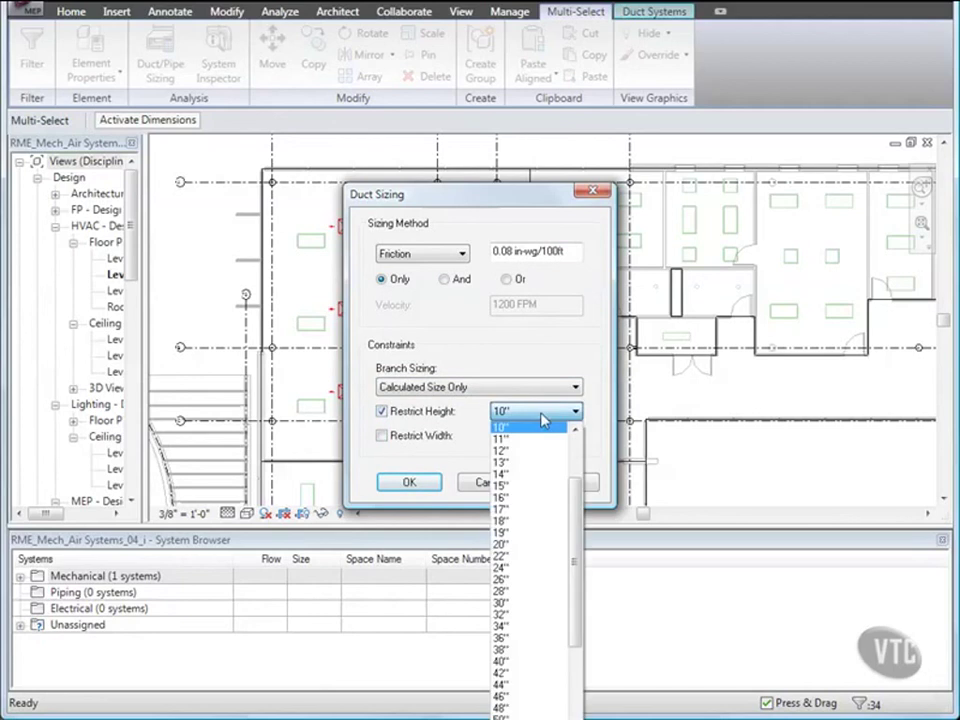
{"action": "left_click", "coordinate": [510, 497]}
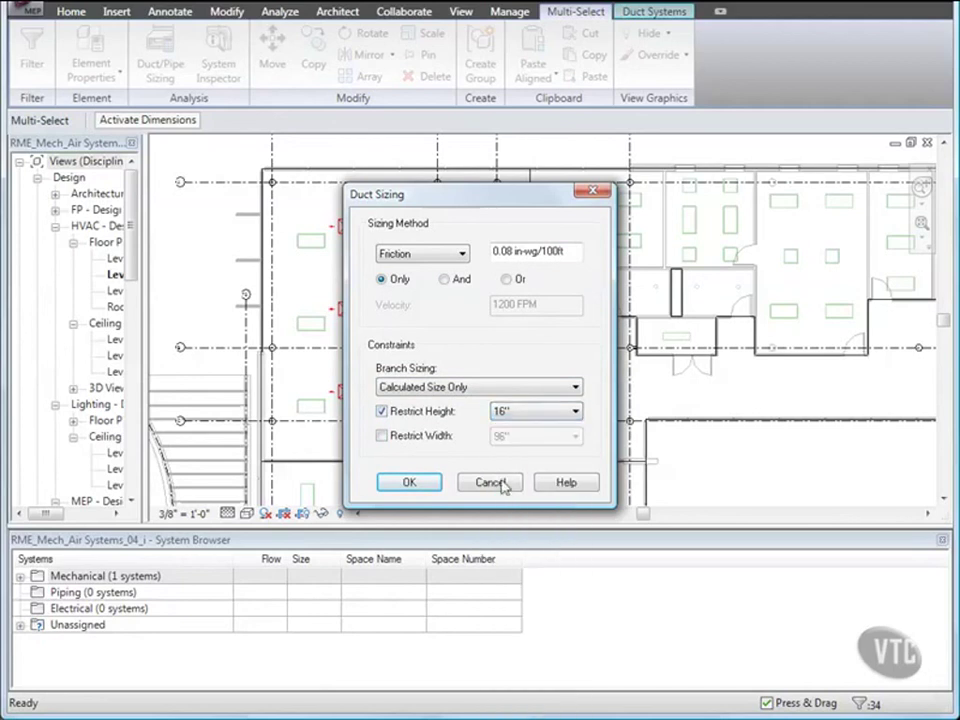
{"action": "left_click", "coordinate": [408, 482]}
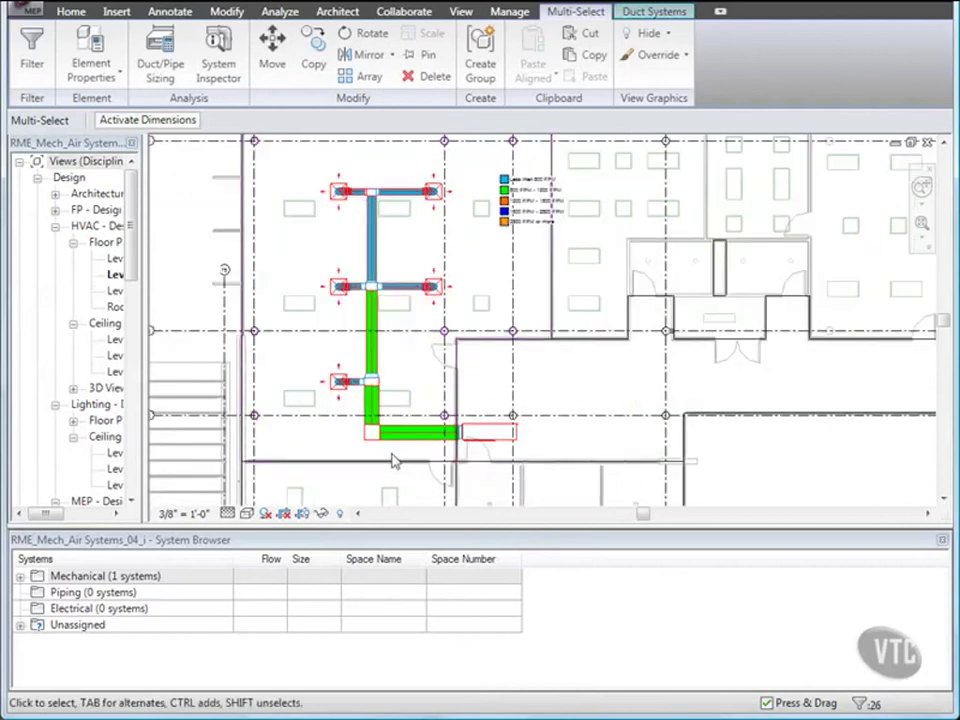
Step: Start inspecting the air system with the System Inspector from the main duct between the two upper branches
{"action": "scroll", "coordinate": [410, 372], "scroll_direction": "up", "scroll_amount": 1}
{"action": "mouse_move", "coordinate": [410, 372]}
{"action": "middle_mouse_down"}
{"action": "mouse_move", "coordinate": [422, 403]}
{"action": "mouse_move", "coordinate": [403, 394]}
{"action": "middle_mouse_up"}
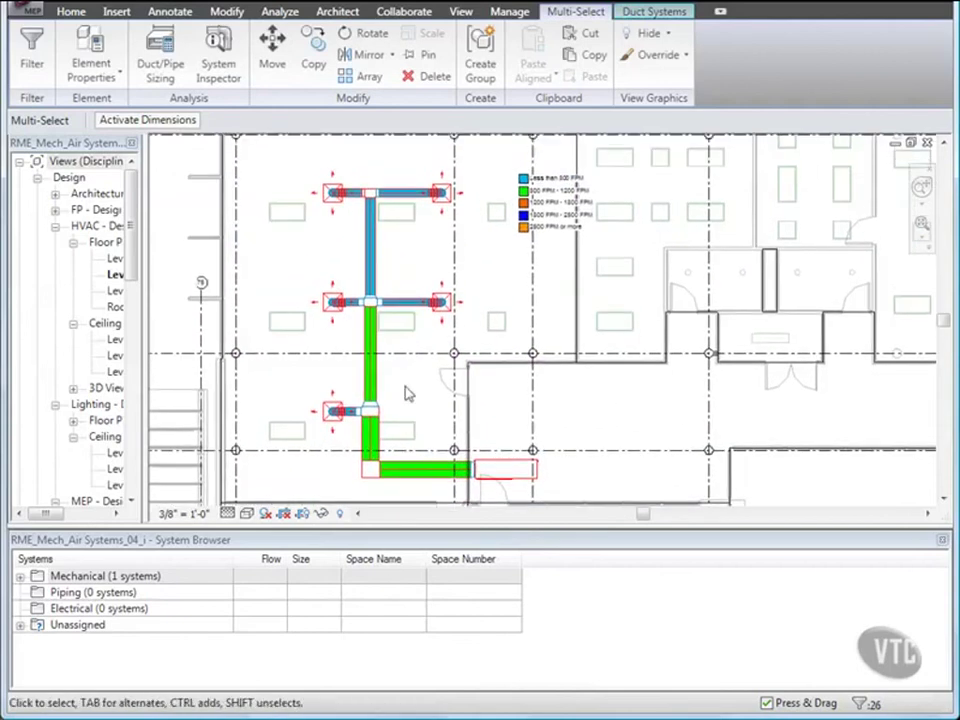
{"action": "left_click", "coordinate": [372, 258]}
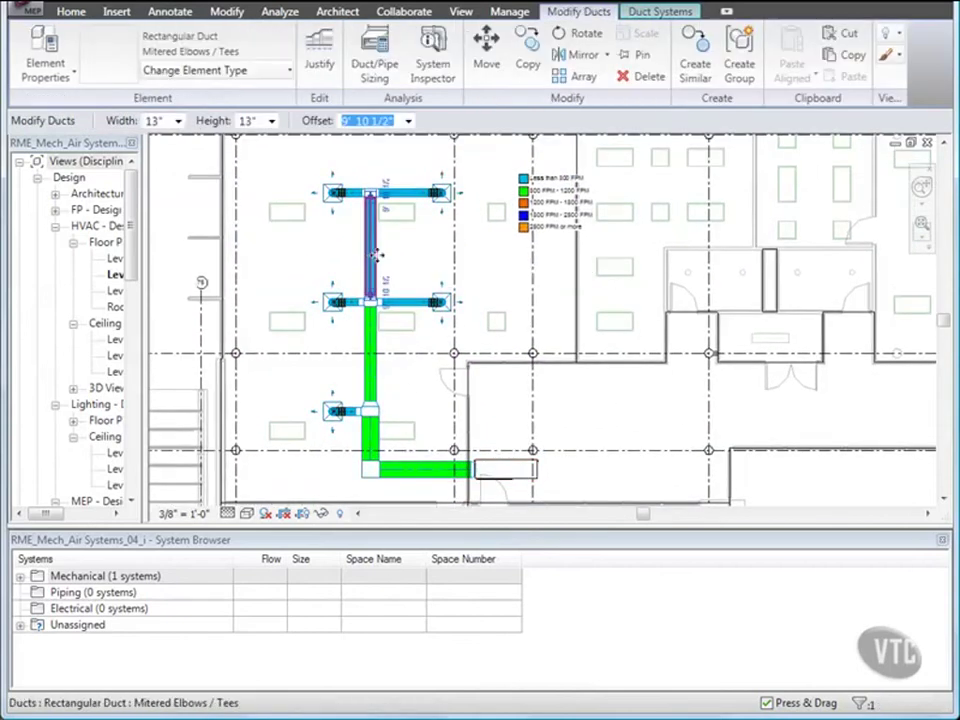
{"action": "left_click", "coordinate": [430, 68]}
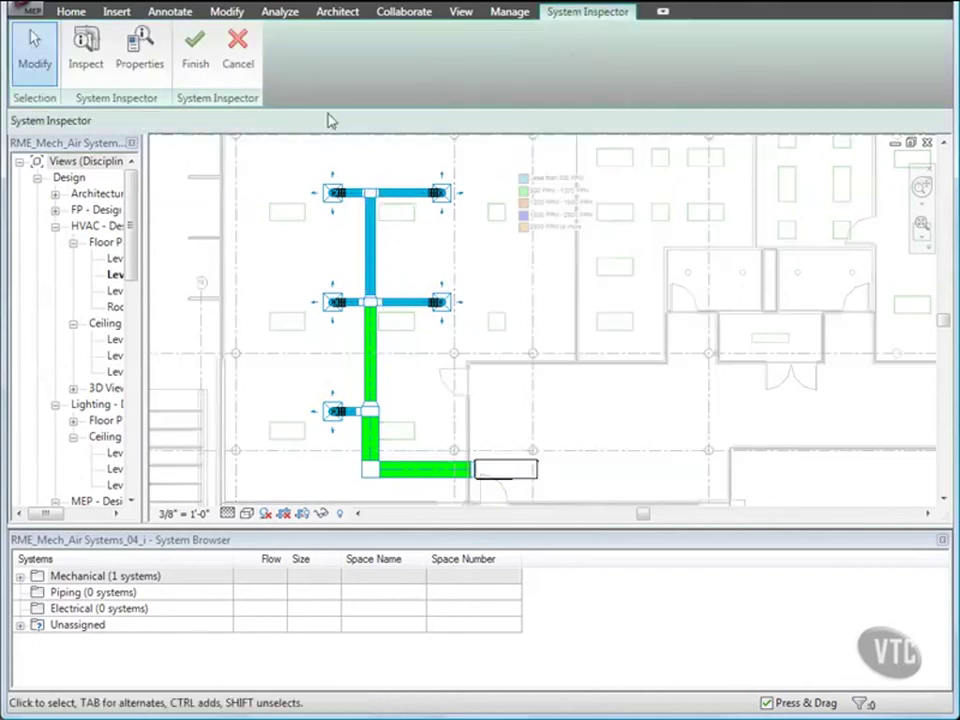
{"action": "left_click", "coordinate": [88, 58]}
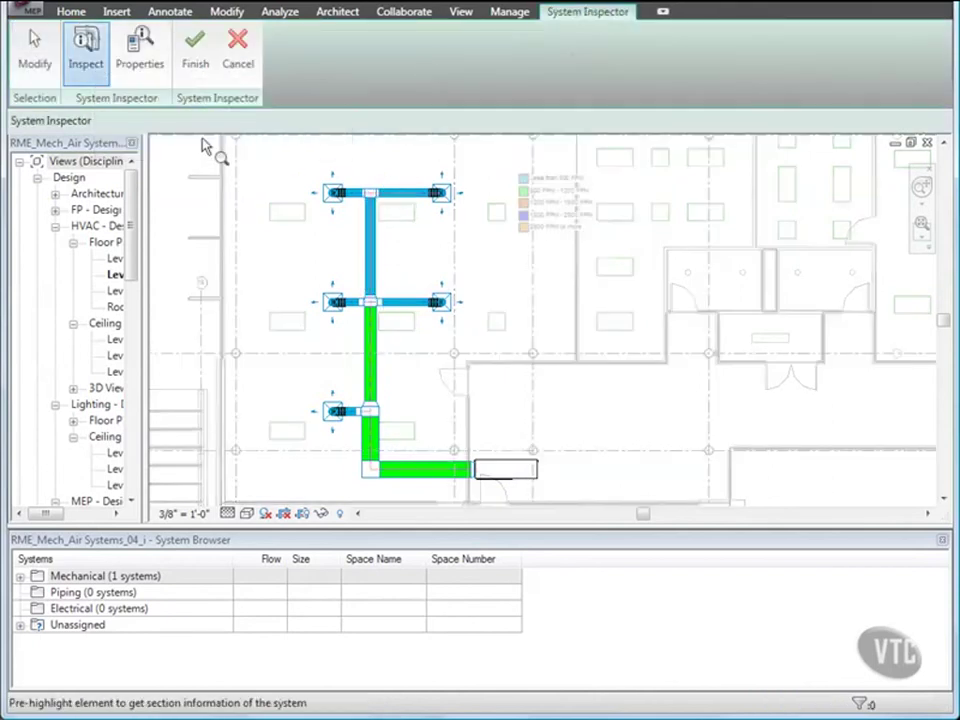
Step: Inspect the flow, static pressure and pressure loss of the short duct on the uppermost branch
{"action": "mouse_move", "coordinate": [338, 200]}
{"action": "scroll", "coordinate": [338, 200], "scroll_direction": "up", "scroll_amount": 3}
{"action": "middle_click_drag", "start_coordinate": [369, 216], "coordinate": [358, 318]}
{"action": "scroll", "coordinate": [358, 318], "scroll_direction": "up", "scroll_amount": 2}
{"action": "mouse_move", "coordinate": [349, 306]}
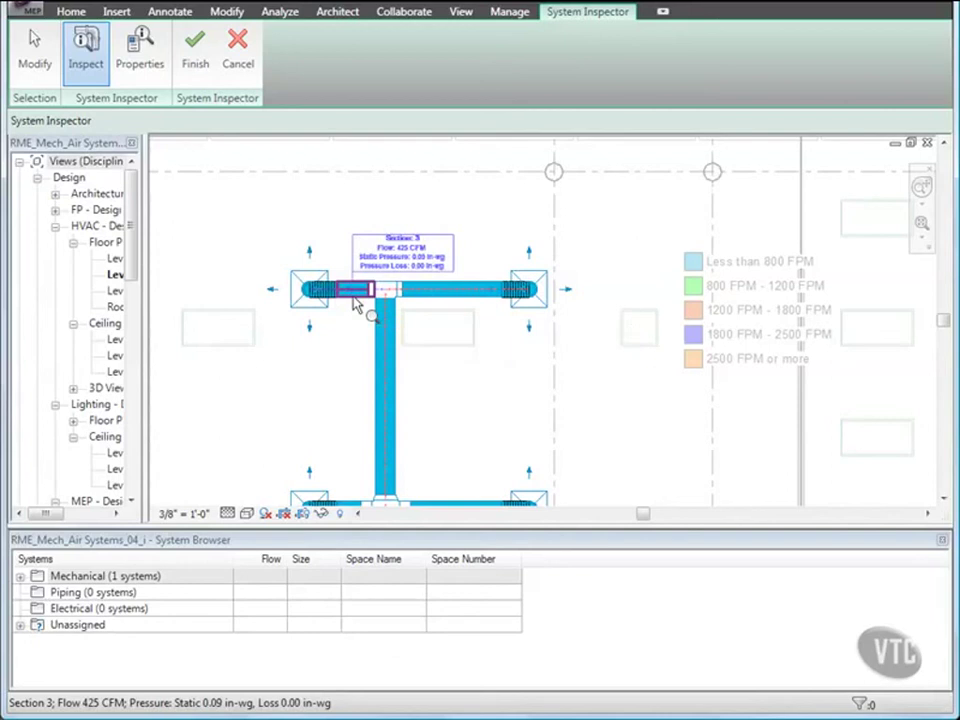
{"action": "scroll", "coordinate": [357, 303], "scroll_direction": "up", "scroll_amount": 4}
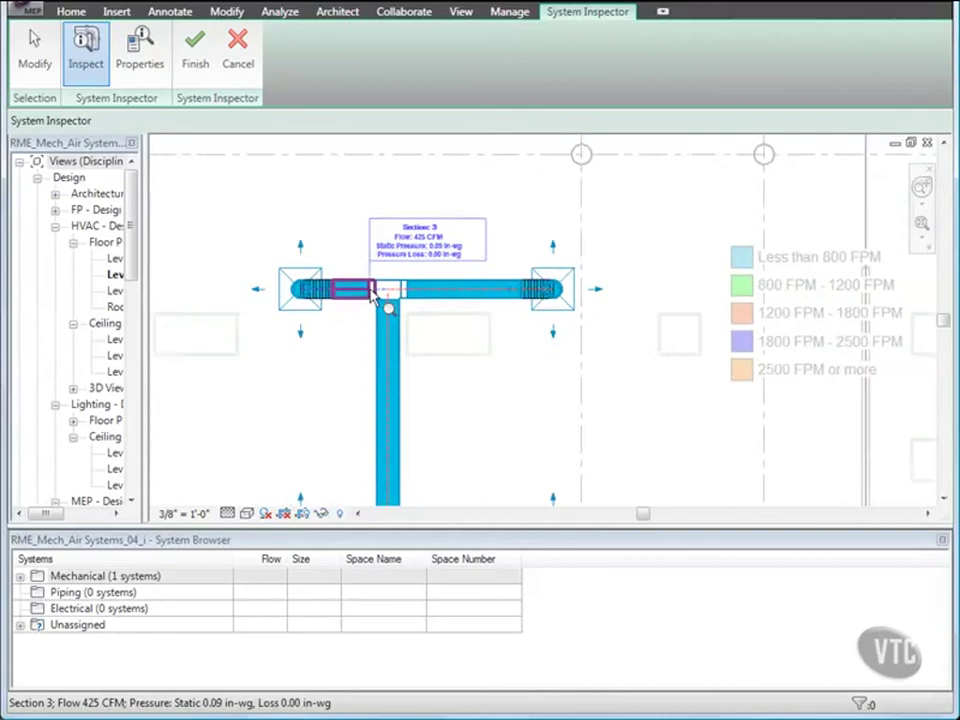
{"action": "middle_click_drag", "start_coordinate": [372, 297], "coordinate": [414, 298]}
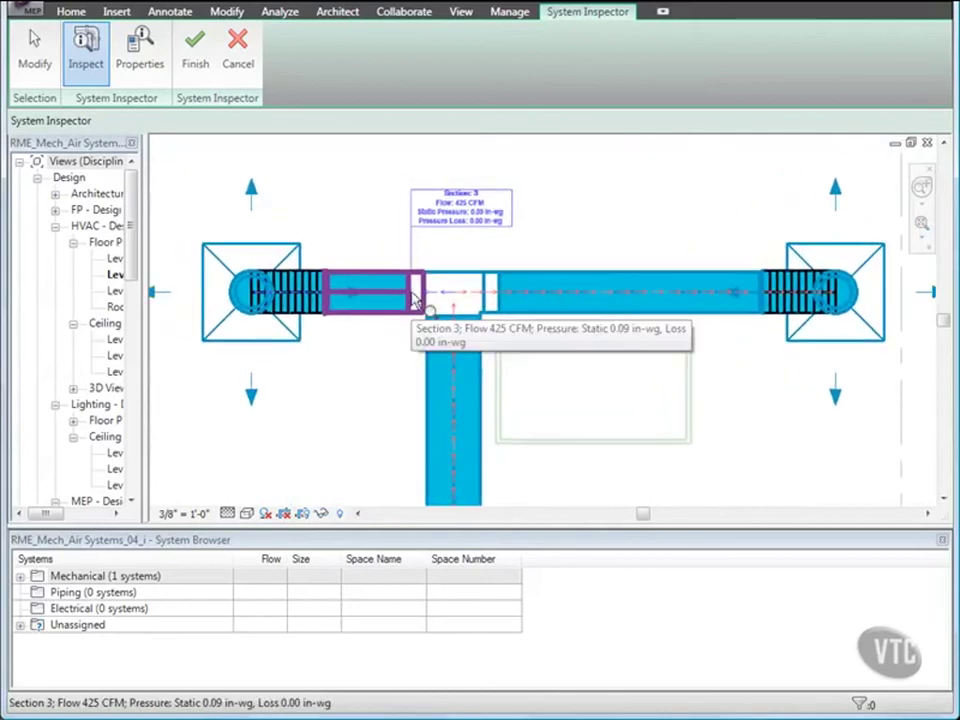
{"action": "scroll", "coordinate": [450, 300], "scroll_direction": "up", "scroll_amount": 3}
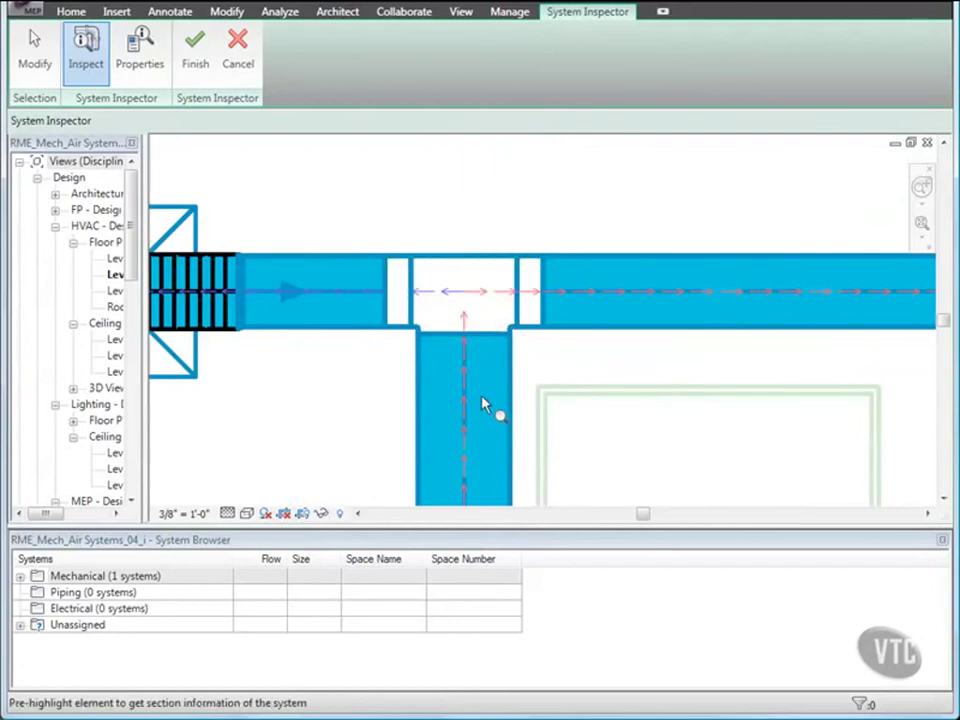
Step: Inspect the flow and pressure of the main duct and the longer uppermost branch duct, and finish the inspection
{"action": "mouse_move", "coordinate": [512, 432]}
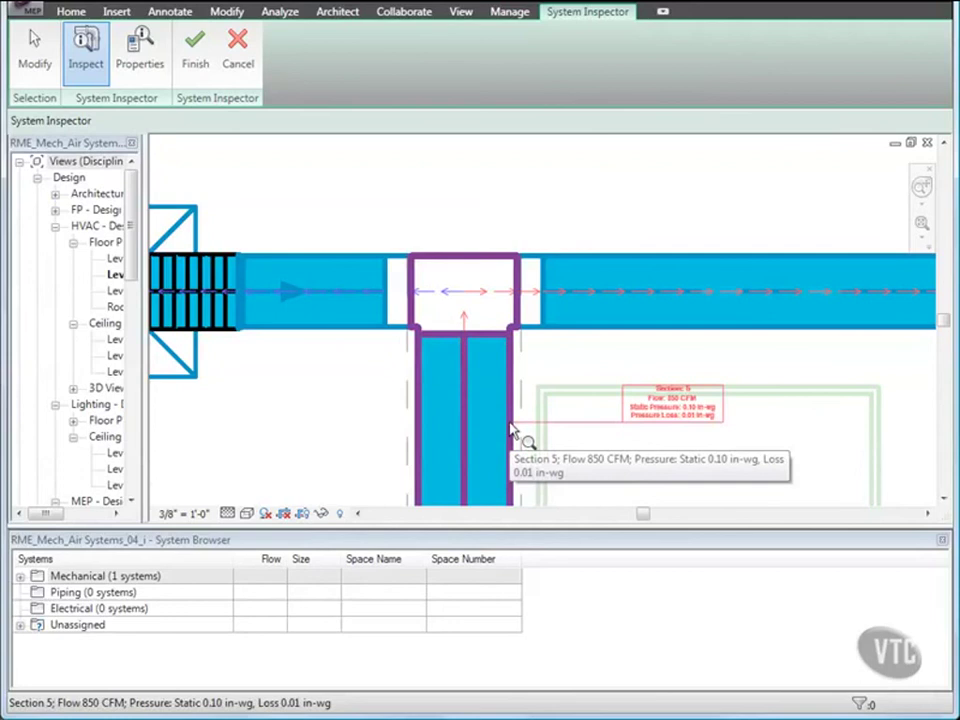
{"action": "mouse_move", "coordinate": [613, 332]}
{"action": "scroll", "coordinate": [615, 333], "scroll_direction": "down", "scroll_amount": 5}
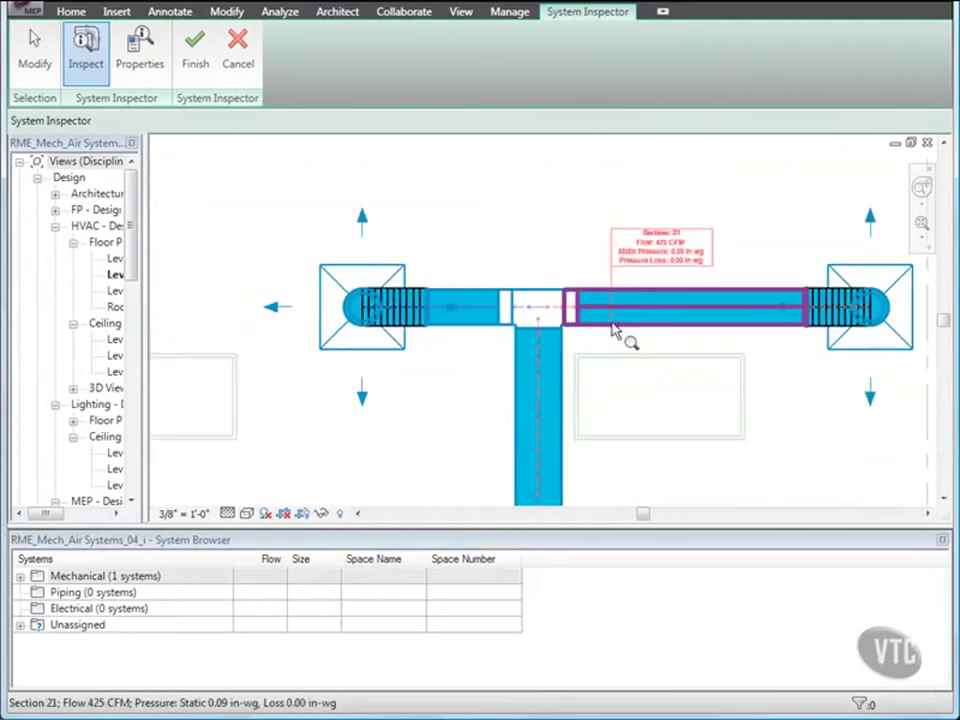
{"action": "middle_click_drag", "start_coordinate": [630, 339], "coordinate": [445, 247]}
{"action": "scroll", "coordinate": [445, 247], "scroll_direction": "down", "scroll_amount": 3}
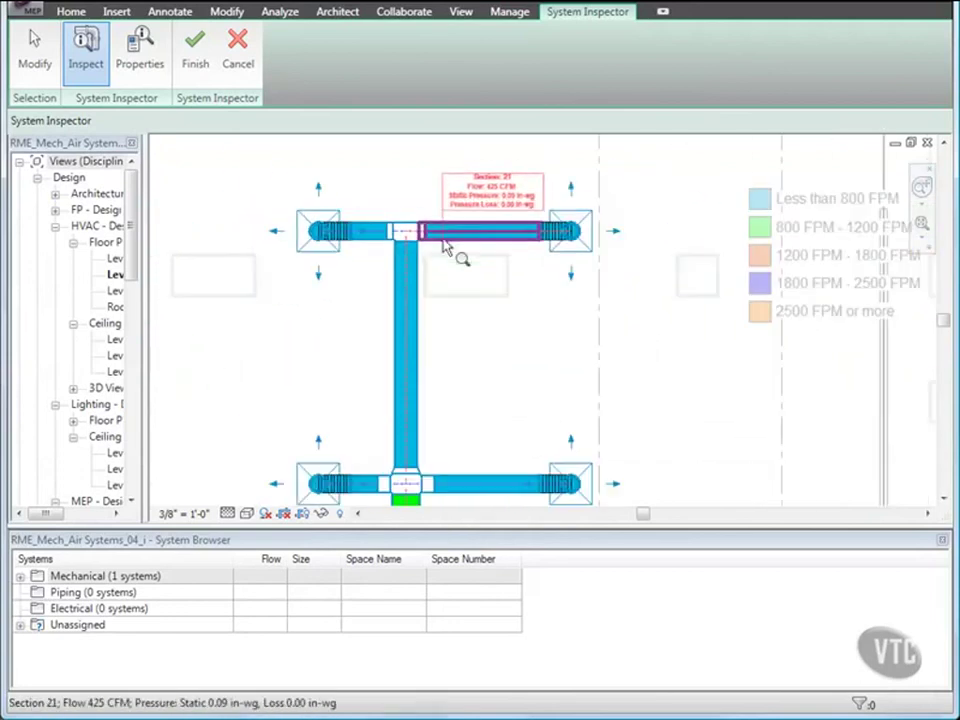
{"action": "left_click", "coordinate": [197, 70]}
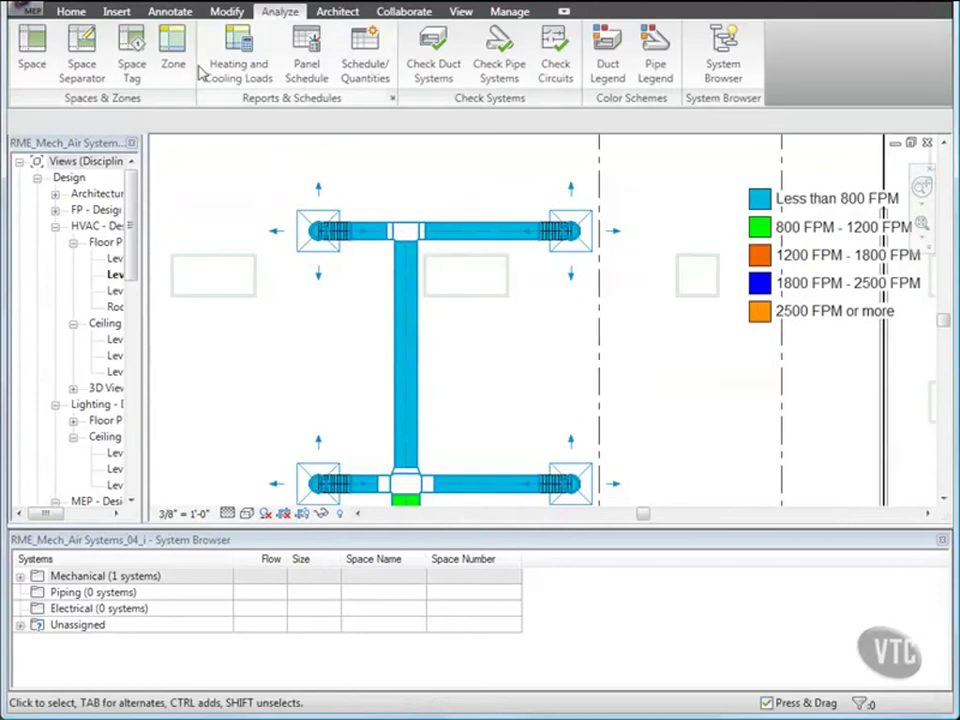
Step: Close the RME_Mech_Air Systems_04_i project without saving its changes
{"action": "scroll", "coordinate": [349, 246], "scroll_direction": "down", "scroll_amount": 2}
{"action": "middle_click_drag", "start_coordinate": [365, 268], "coordinate": [336, 236]}
{"action": "scroll", "coordinate": [336, 236], "scroll_direction": "down", "scroll_amount": 2}
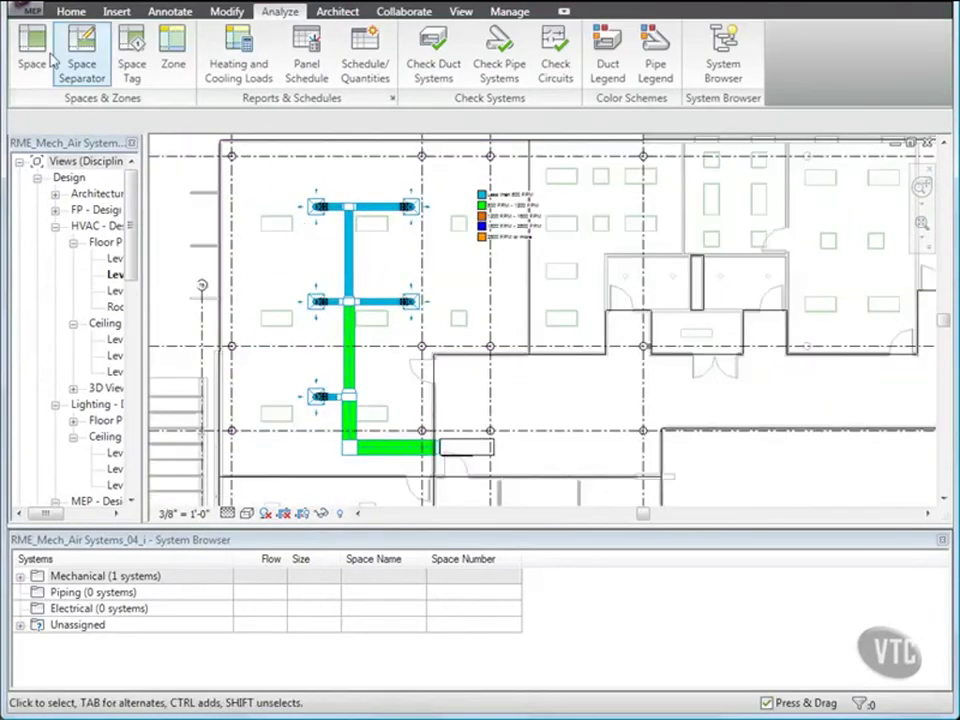
{"action": "left_click", "coordinate": [22, 10]}
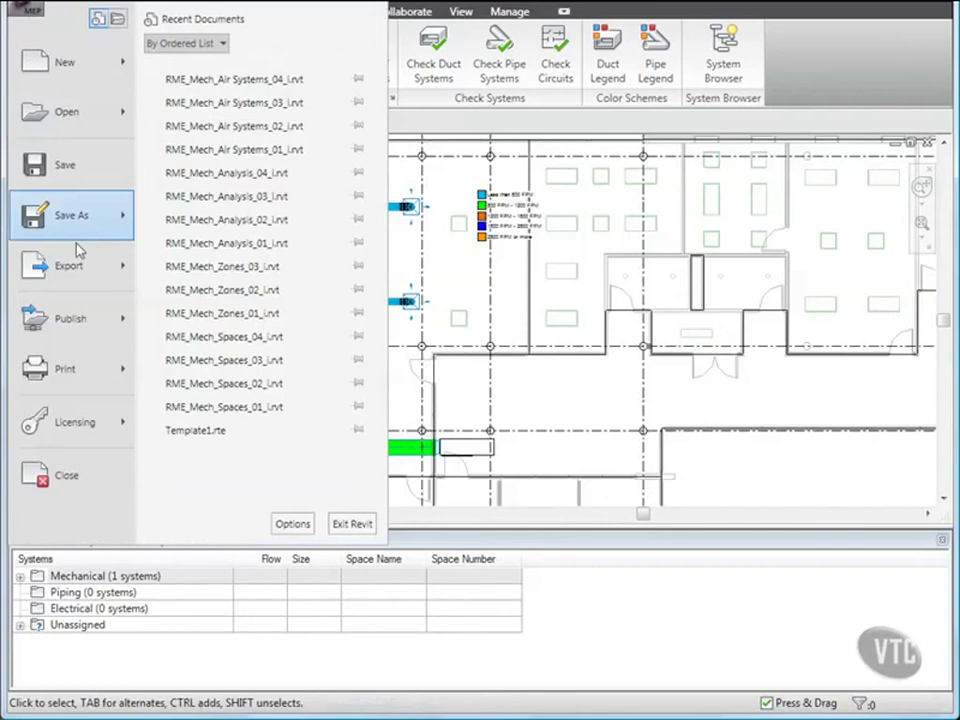
{"action": "key", "text": "Escape"}
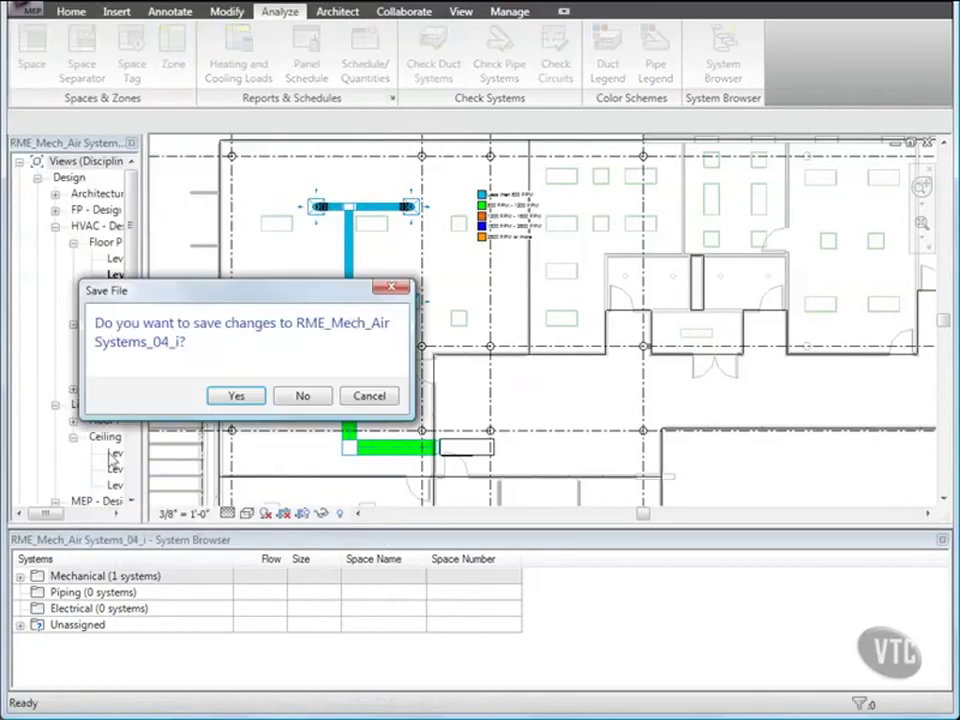
{"action": "left_click", "coordinate": [303, 395]}
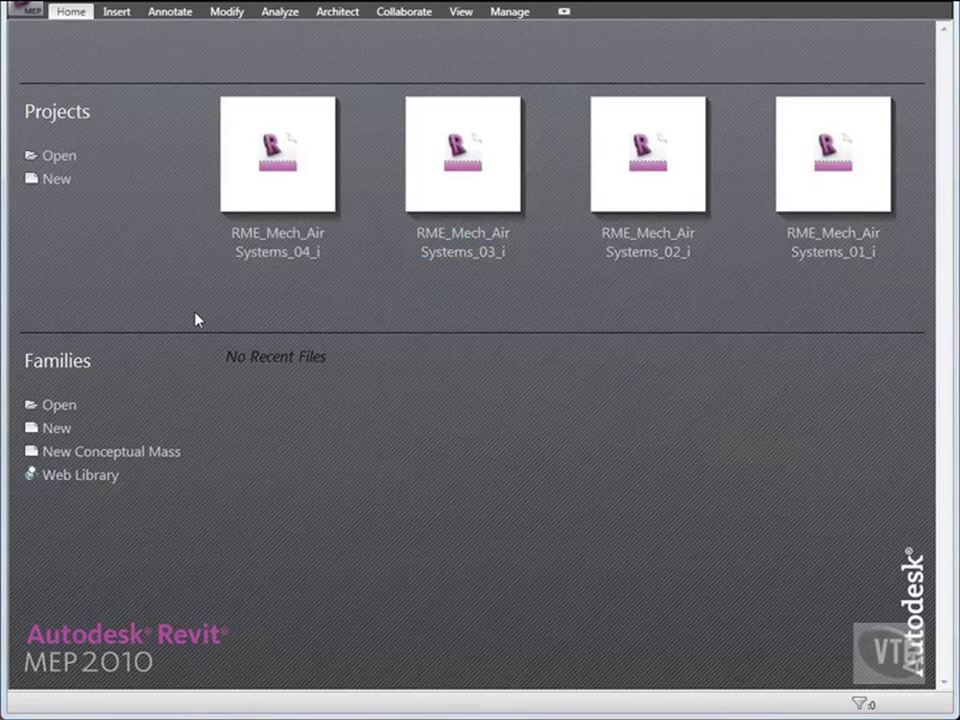
Step: Open the RME_Mech_Air Systems_05_i project from the 02_Mechanical Systems training folder
{"action": "left_click", "coordinate": [22, 10]}
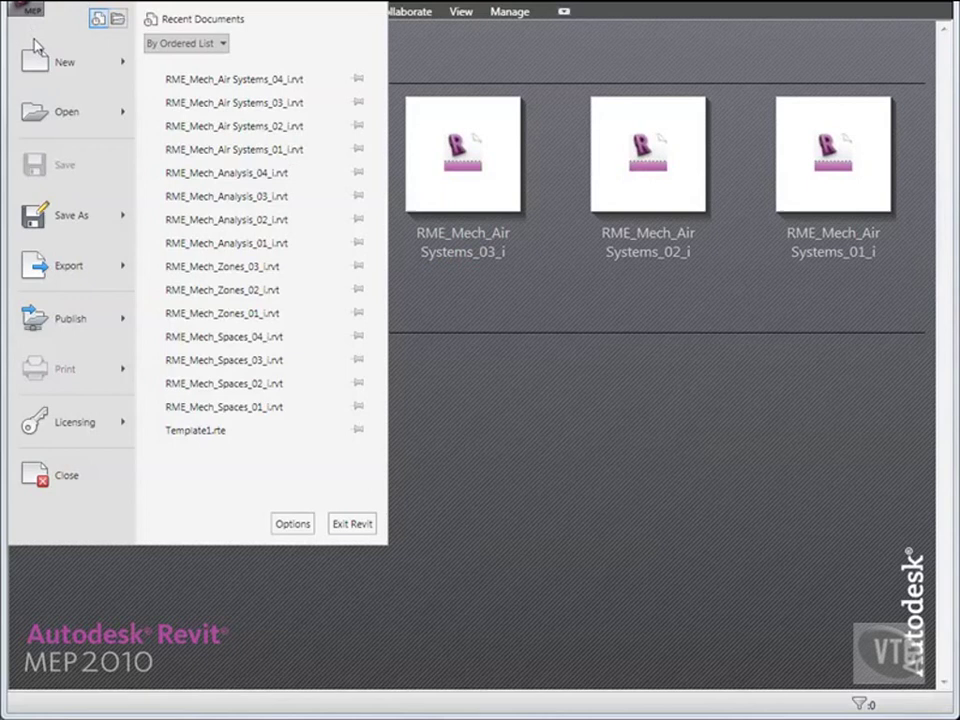
{"action": "left_click", "coordinate": [48, 113]}
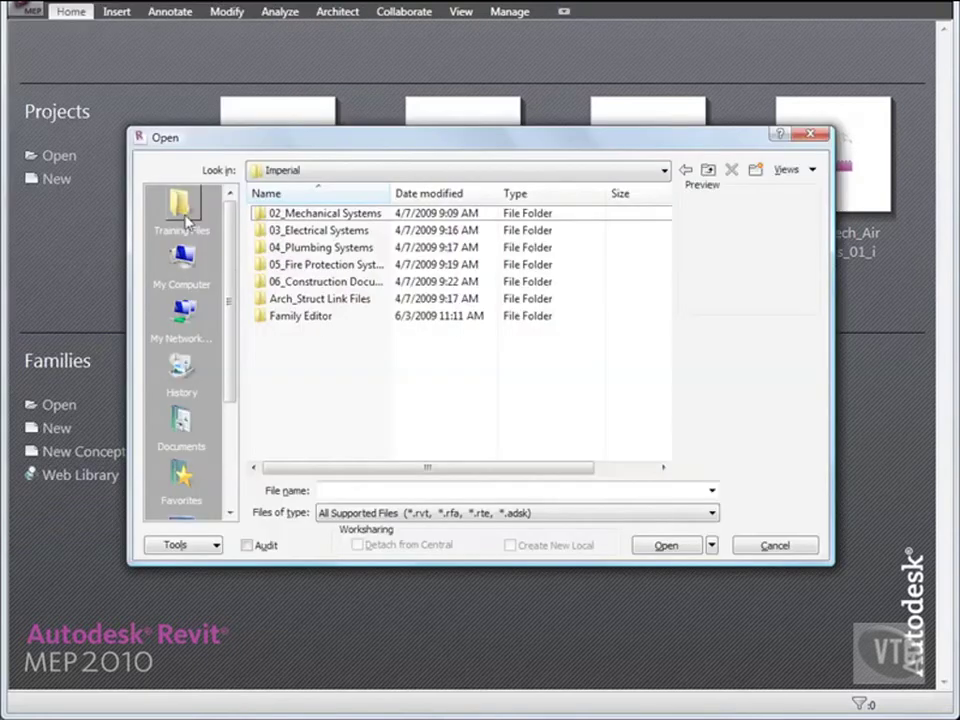
{"action": "double_click", "coordinate": [336, 215]}
{"action": "left_click_drag", "start_coordinate": [388, 195], "coordinate": [410, 195]}
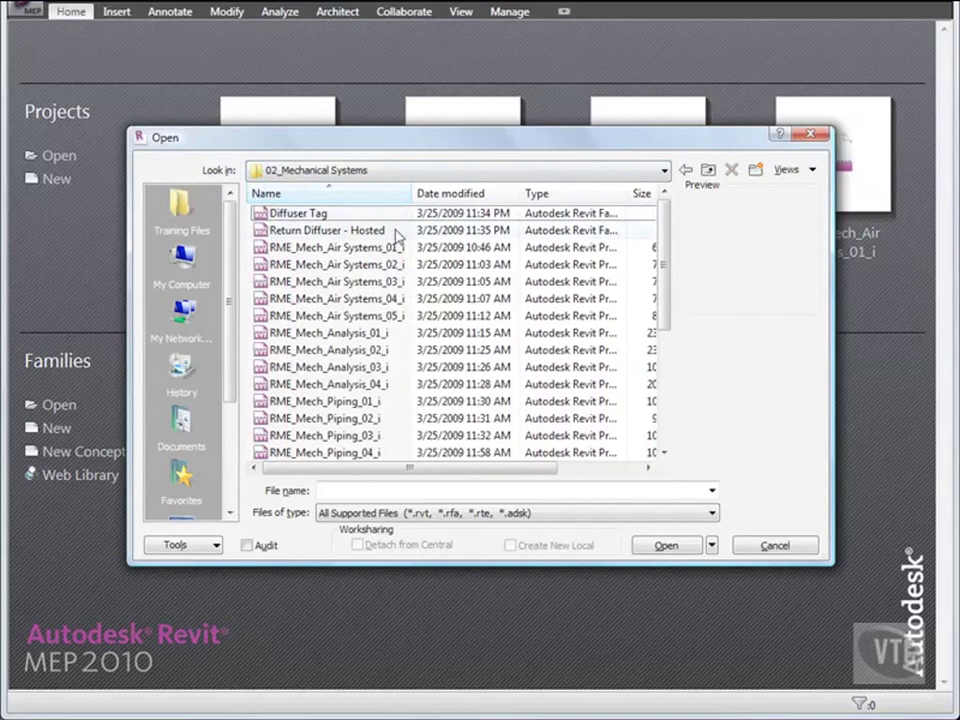
{"action": "mouse_move", "coordinate": [397, 233]}
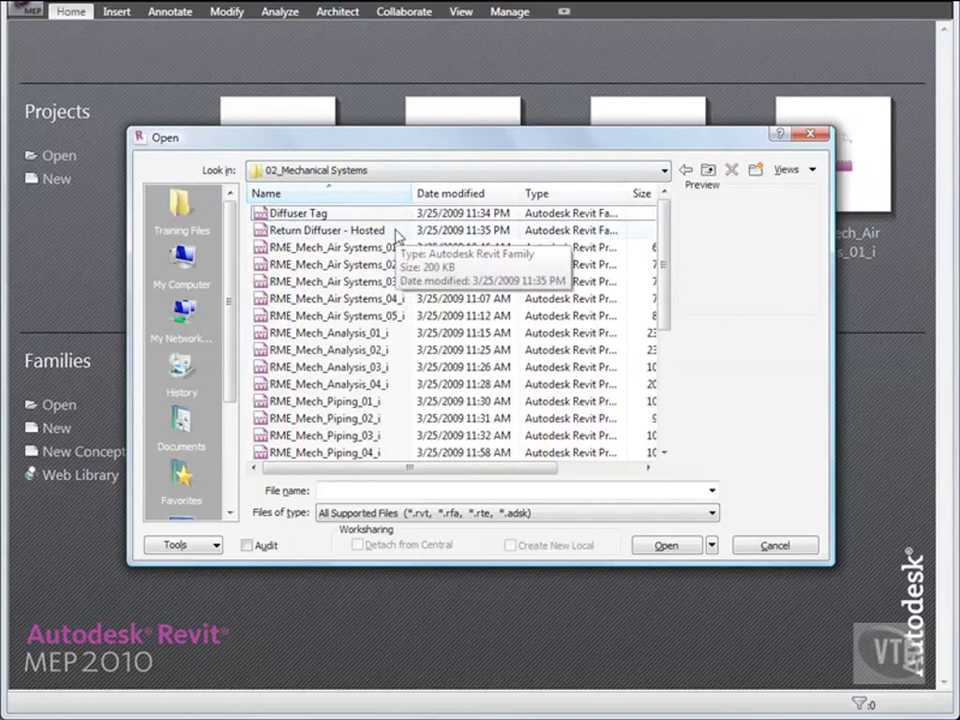
{"action": "double_click", "coordinate": [381, 316]}
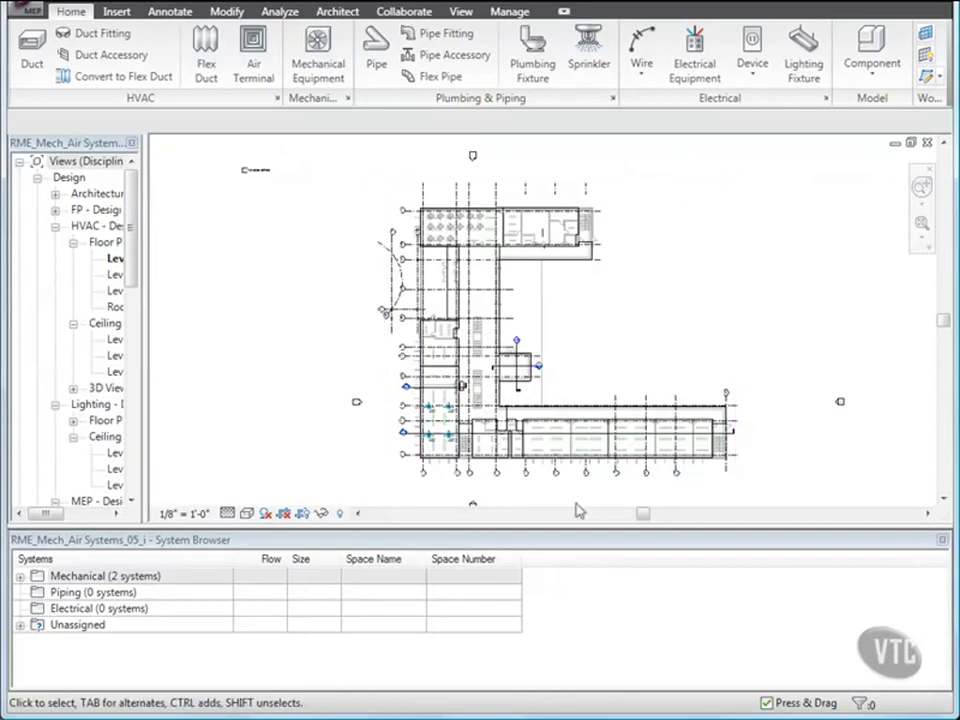
Step: Close the System Browser and select the 4-ton heat pump outside the room with four supply diffusers
{"action": "left_click", "coordinate": [941, 540]}
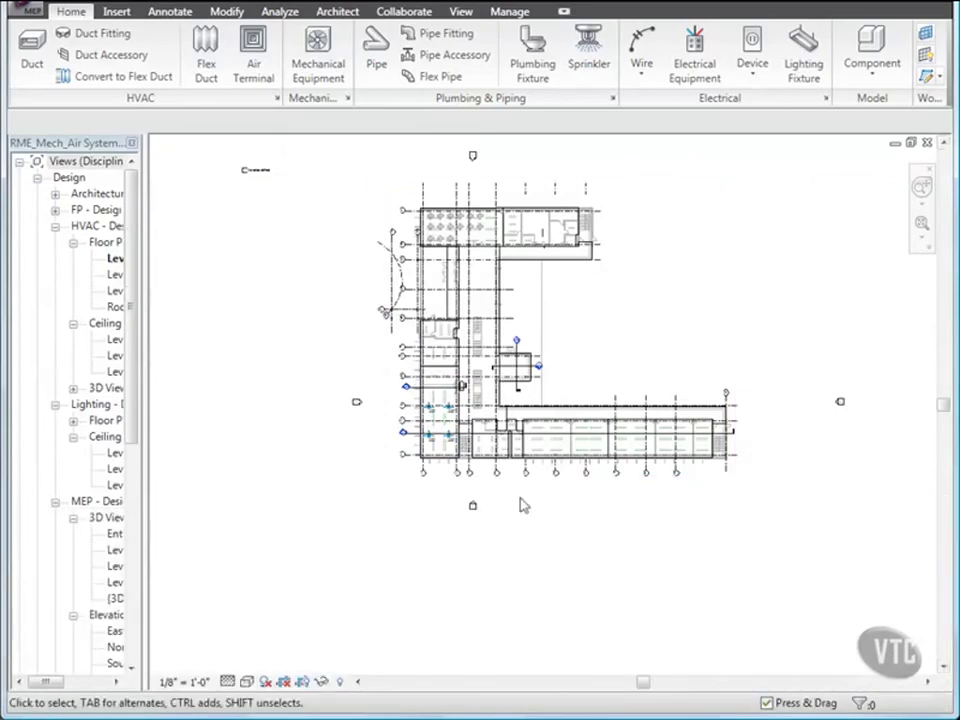
{"action": "scroll", "coordinate": [446, 437], "scroll_direction": "up", "scroll_amount": 1}
{"action": "scroll", "coordinate": [446, 437], "scroll_direction": "up", "scroll_amount": 5}
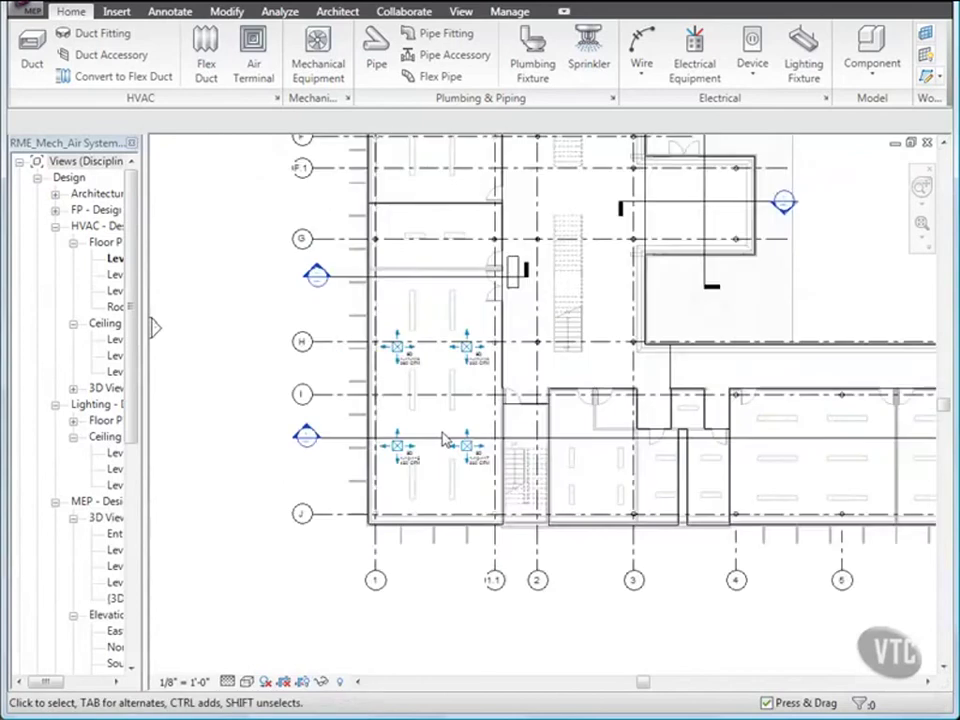
{"action": "scroll", "coordinate": [446, 437], "scroll_direction": "up", "scroll_amount": 1}
{"action": "middle_click_drag", "start_coordinate": [446, 437], "coordinate": [480, 418]}
{"action": "scroll", "coordinate": [512, 291], "scroll_direction": "up", "scroll_amount": 1}
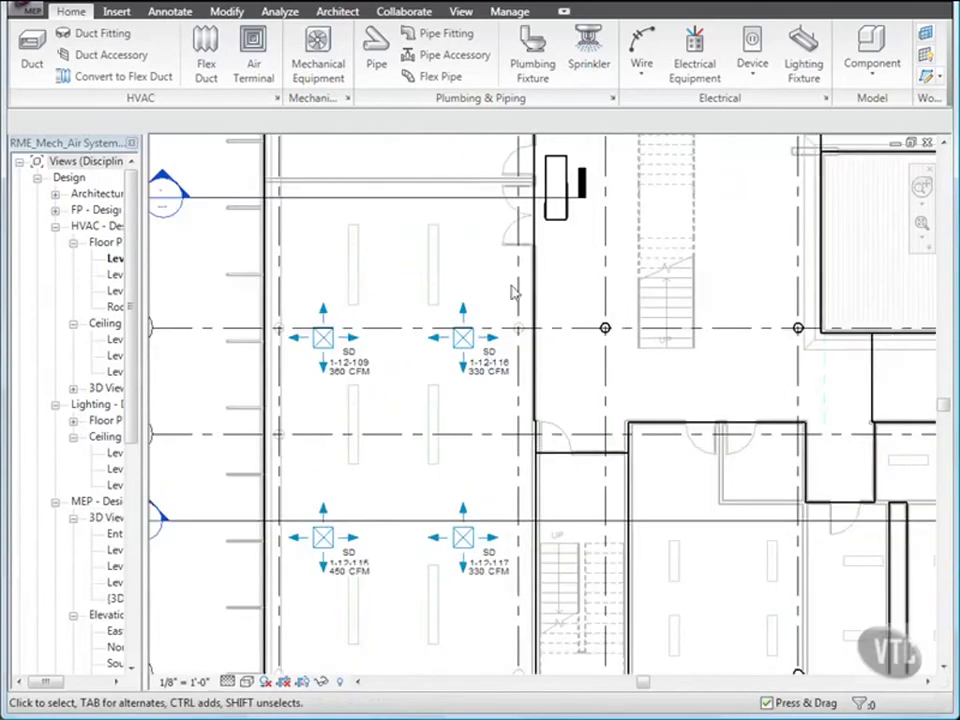
{"action": "left_click", "coordinate": [553, 220]}
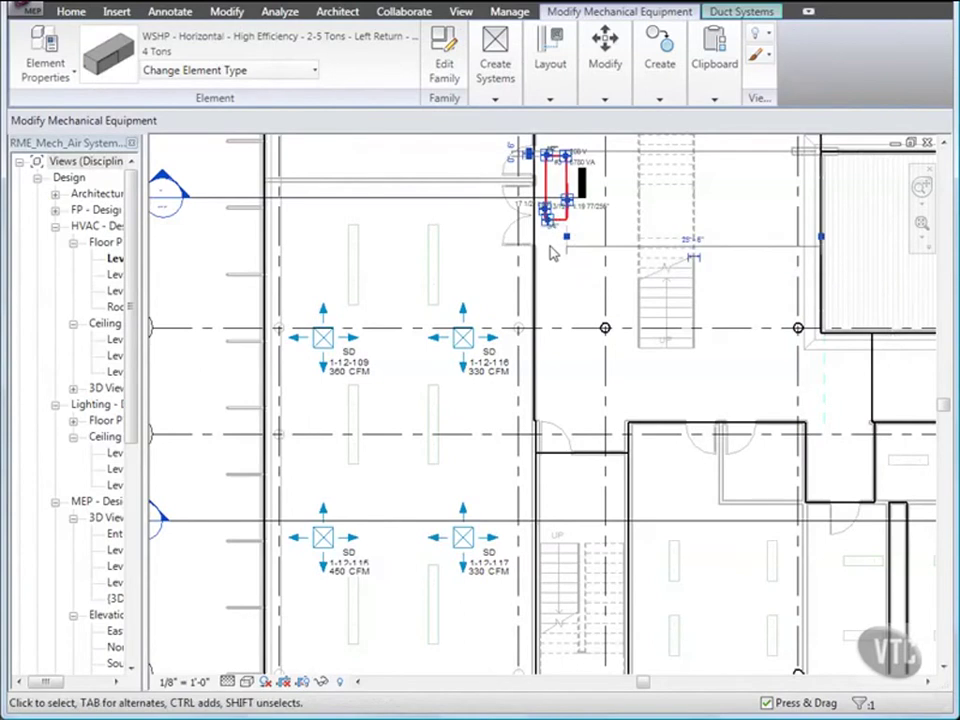
Step: Draw a Mitered Elbows / Beveled Taps rectangular duct from the heat pump, about 15' into the room, then about 34' down between the diffusers
{"action": "left_click_drag", "start_coordinate": [553, 220], "coordinate": [548, 220]}
{"action": "right_click", "coordinate": [546, 218]}
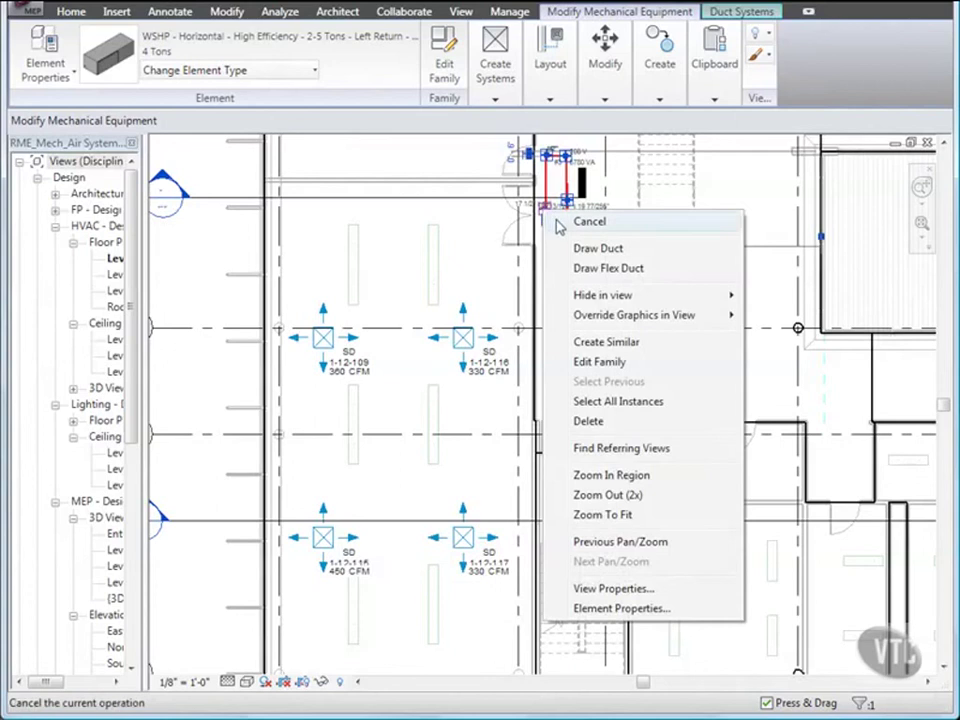
{"action": "left_click", "coordinate": [584, 249]}
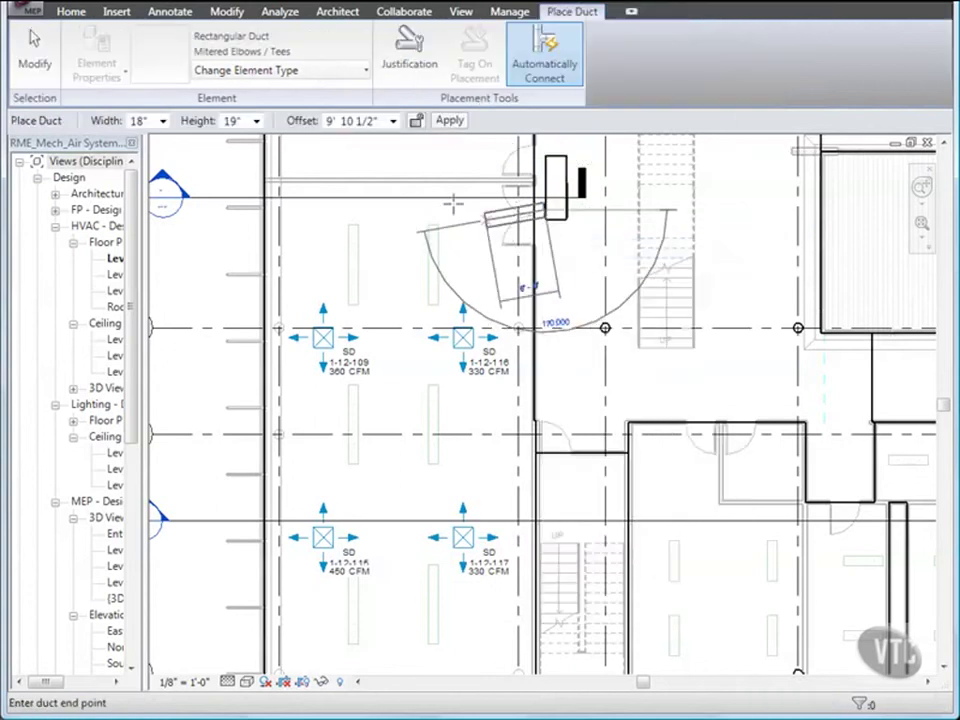
{"action": "left_click", "coordinate": [279, 74]}
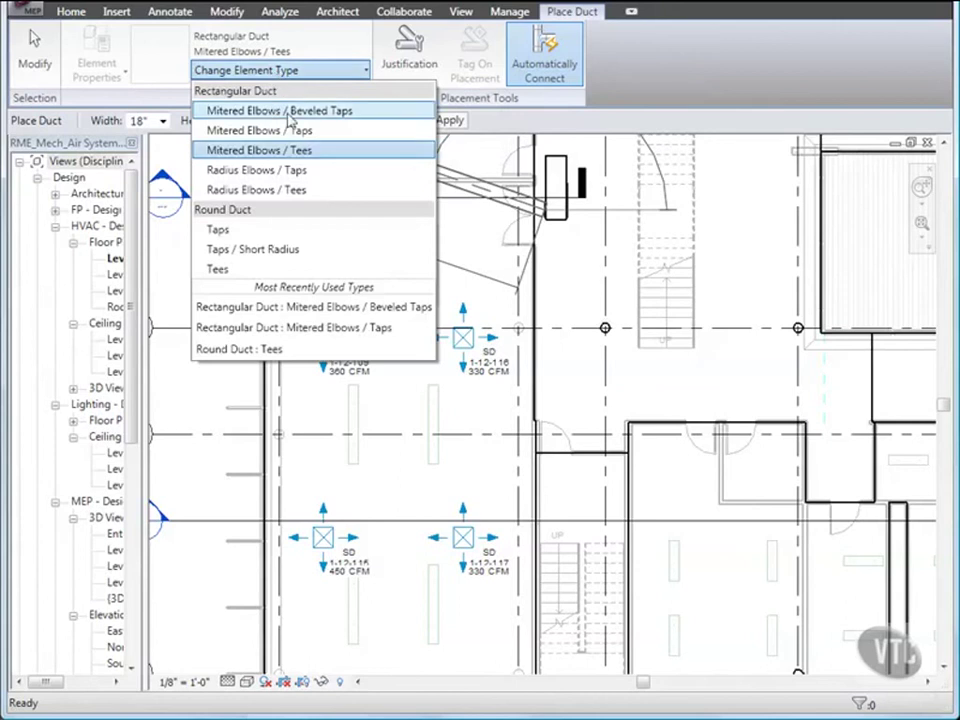
{"action": "left_click", "coordinate": [291, 113]}
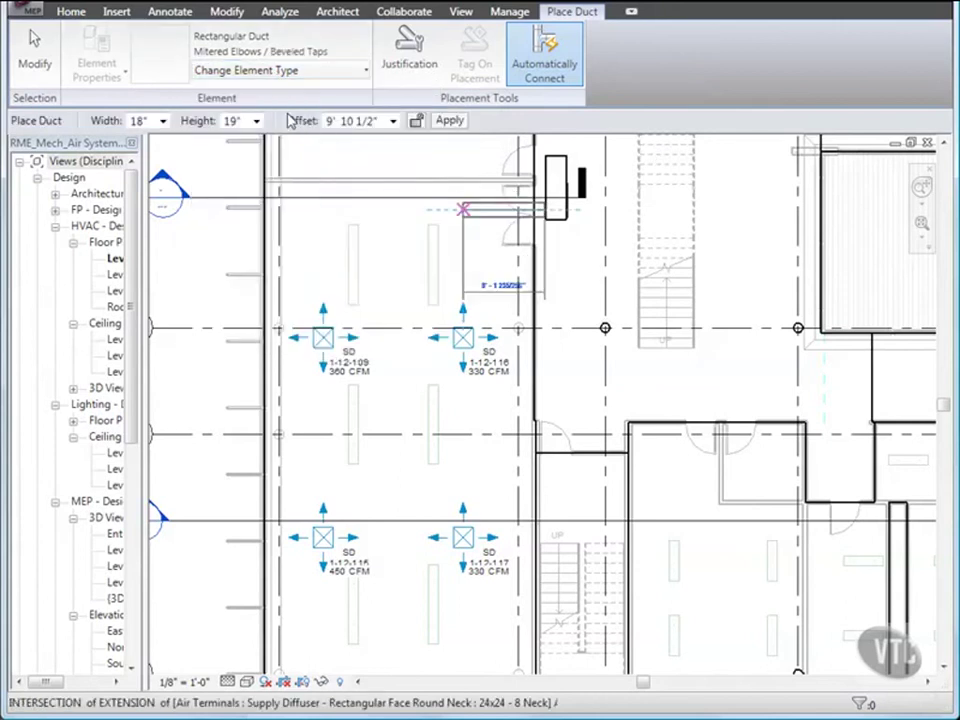
{"action": "left_click", "coordinate": [545, 208]}
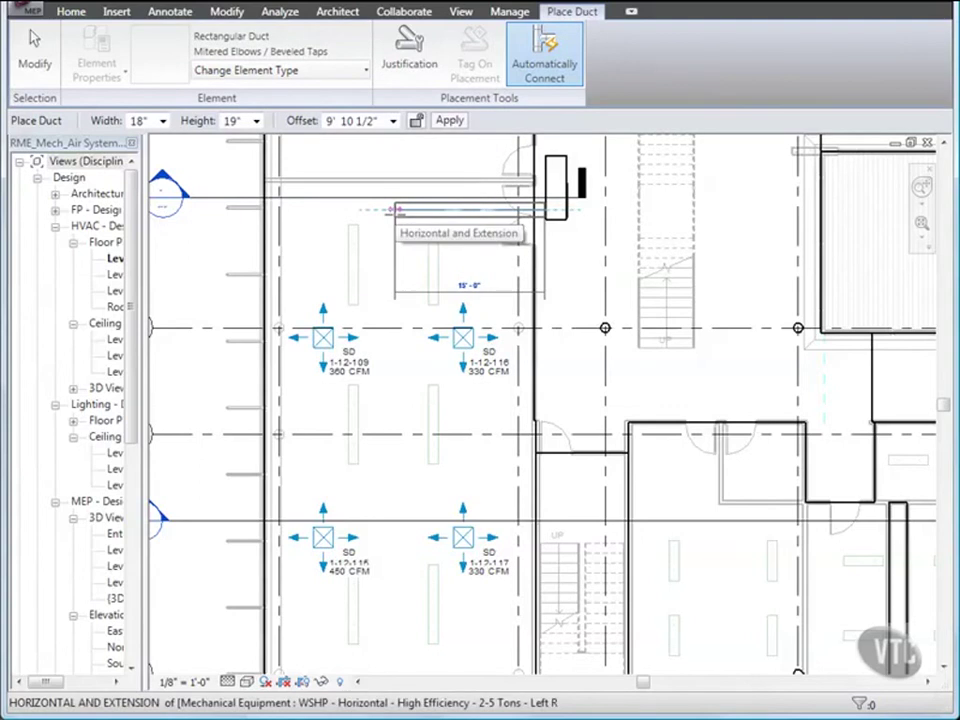
{"action": "left_click", "coordinate": [392, 210]}
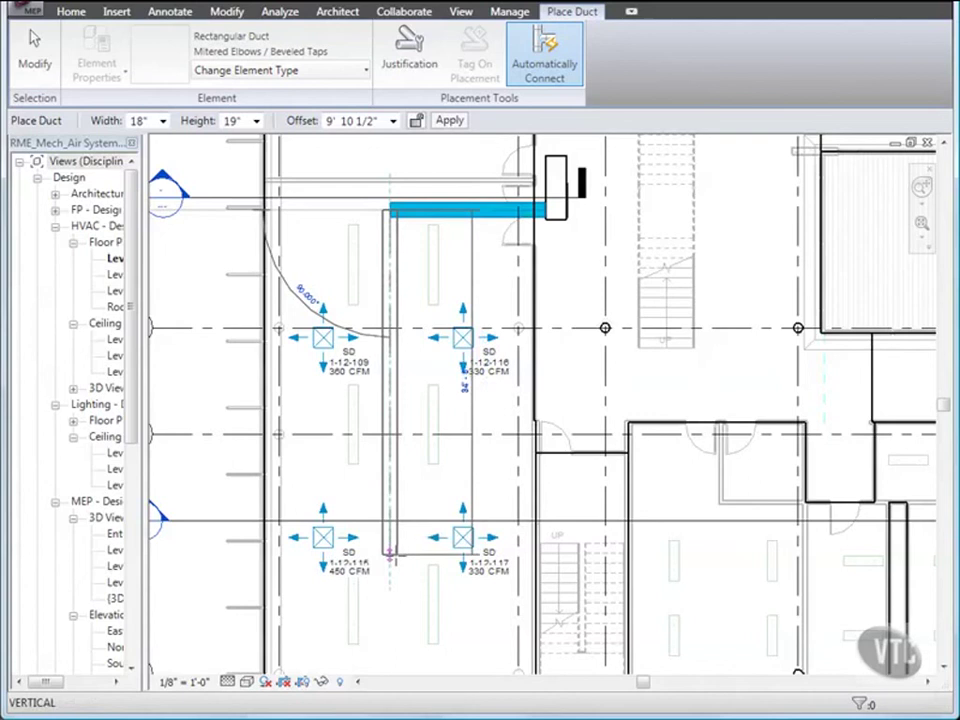
{"action": "left_click", "coordinate": [390, 553]}
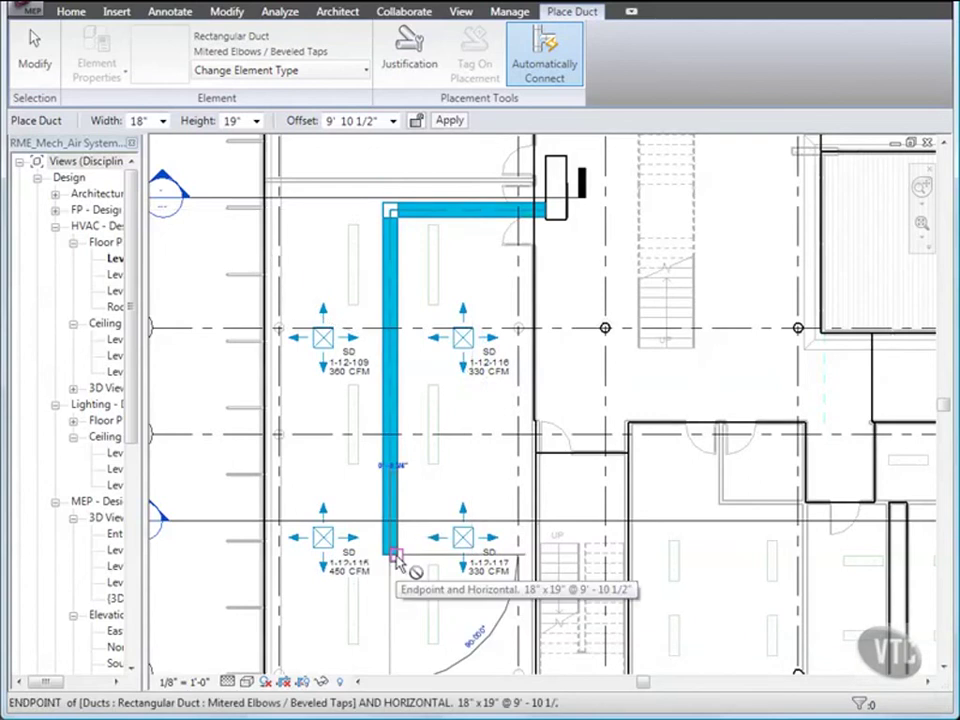
{"action": "key", "text": "Escape"}
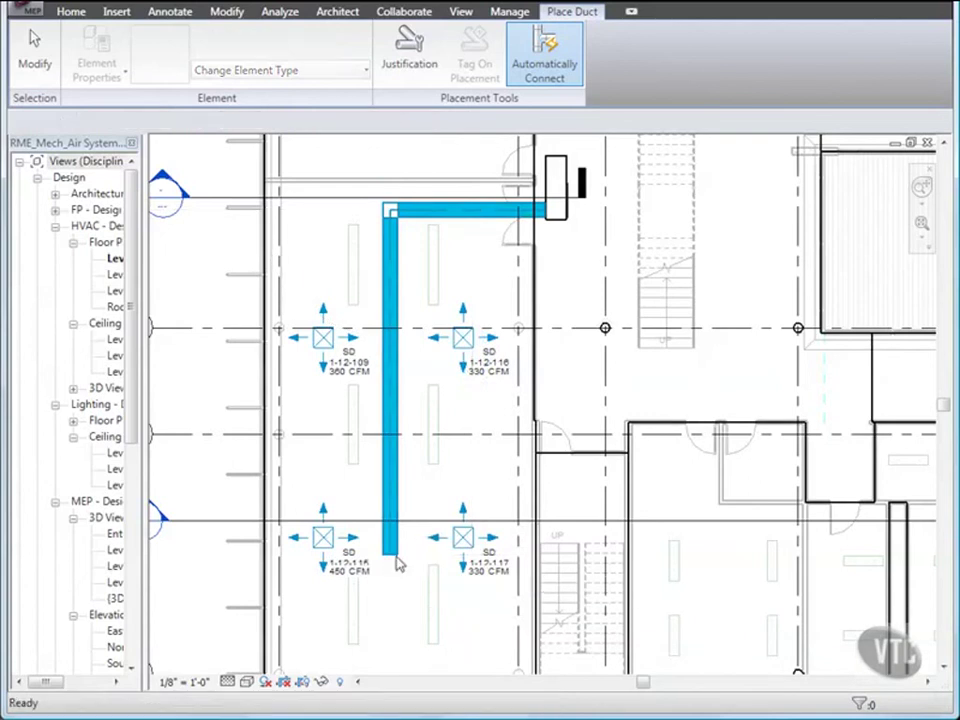
{"action": "key", "text": "Escape"}
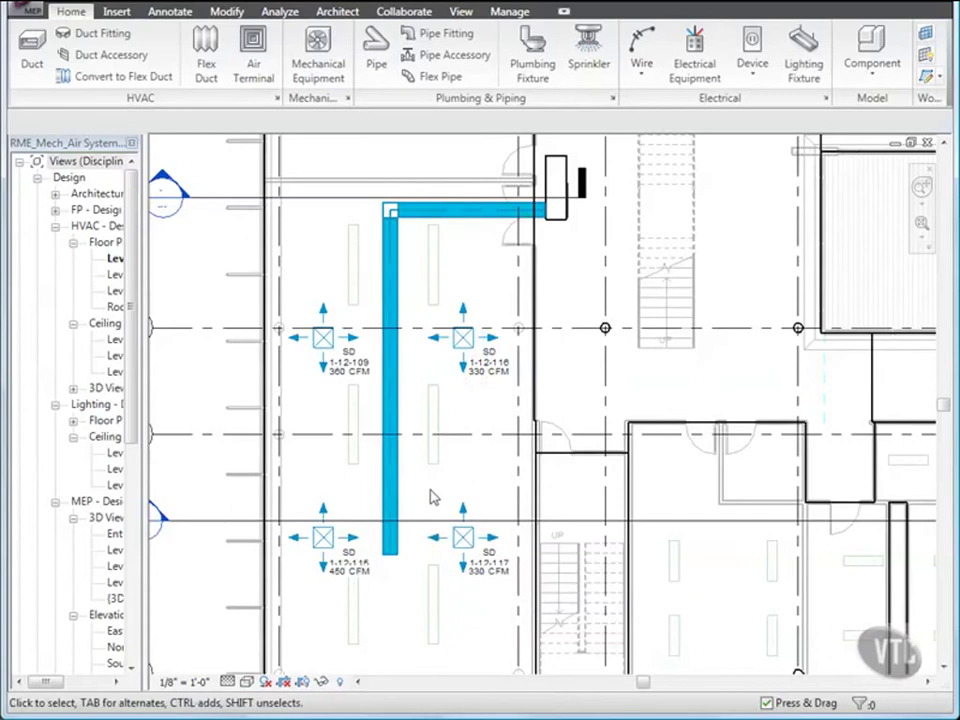
Step: Draw a Mitered Elbows / Taps rectangular duct from diffuser 1-12-116 to the main duct at an offset of 9' 10 1/2"
{"action": "left_click", "coordinate": [462, 354]}
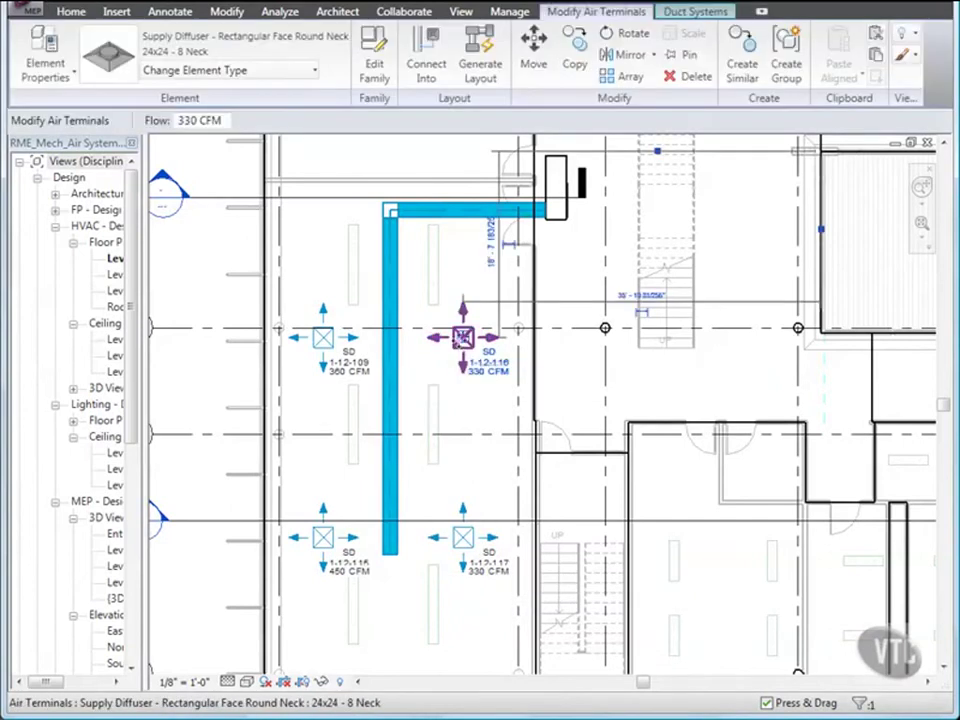
{"action": "right_click", "coordinate": [461, 340]}
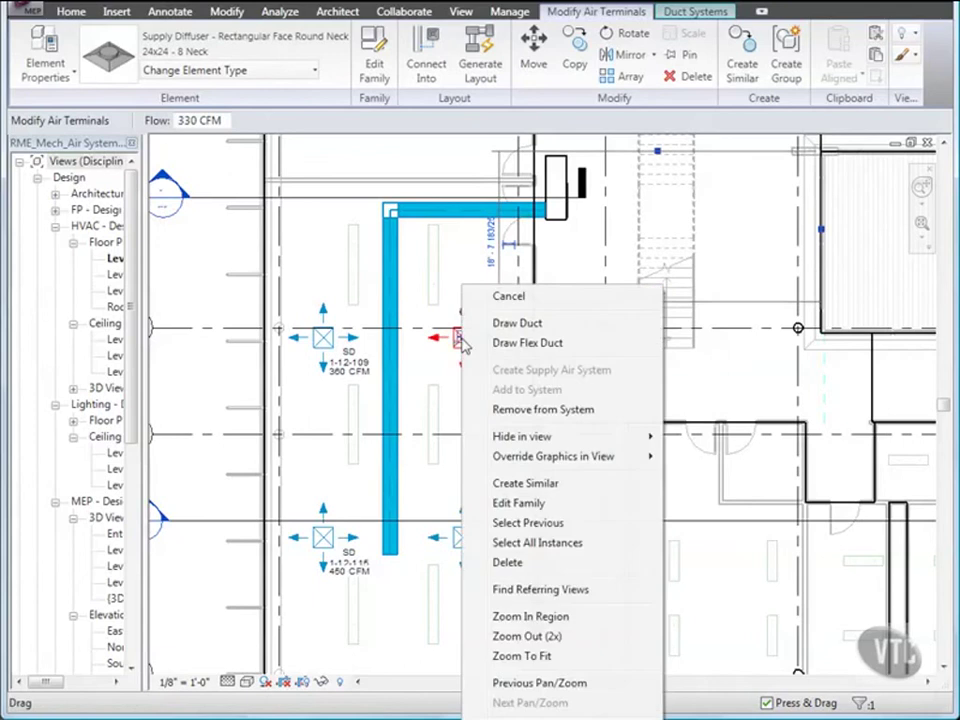
{"action": "left_click", "coordinate": [505, 325]}
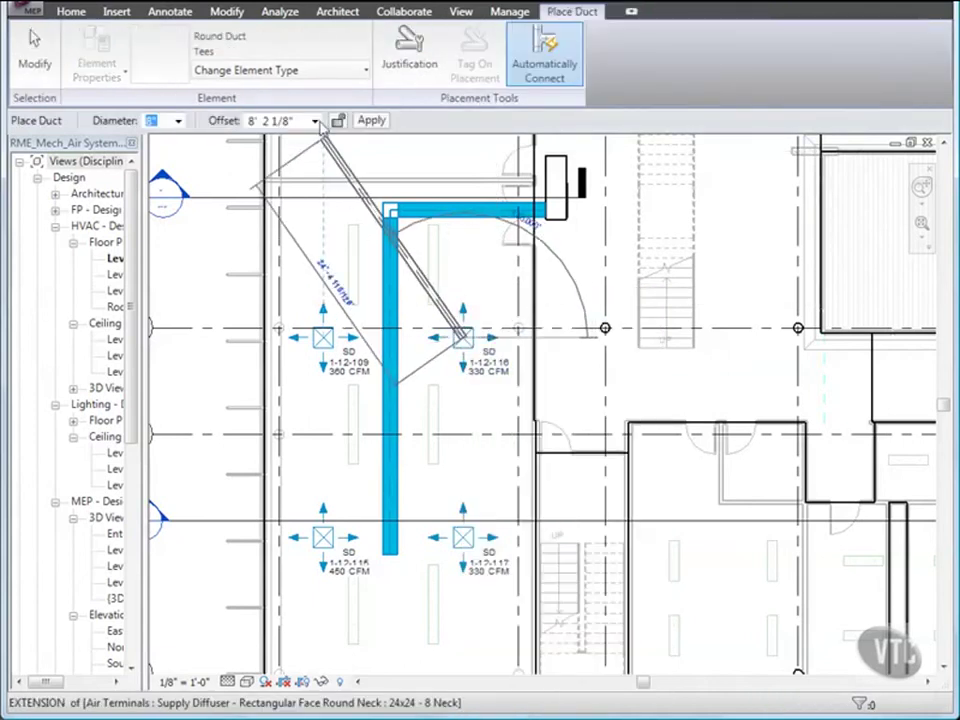
{"action": "left_click", "coordinate": [317, 79]}
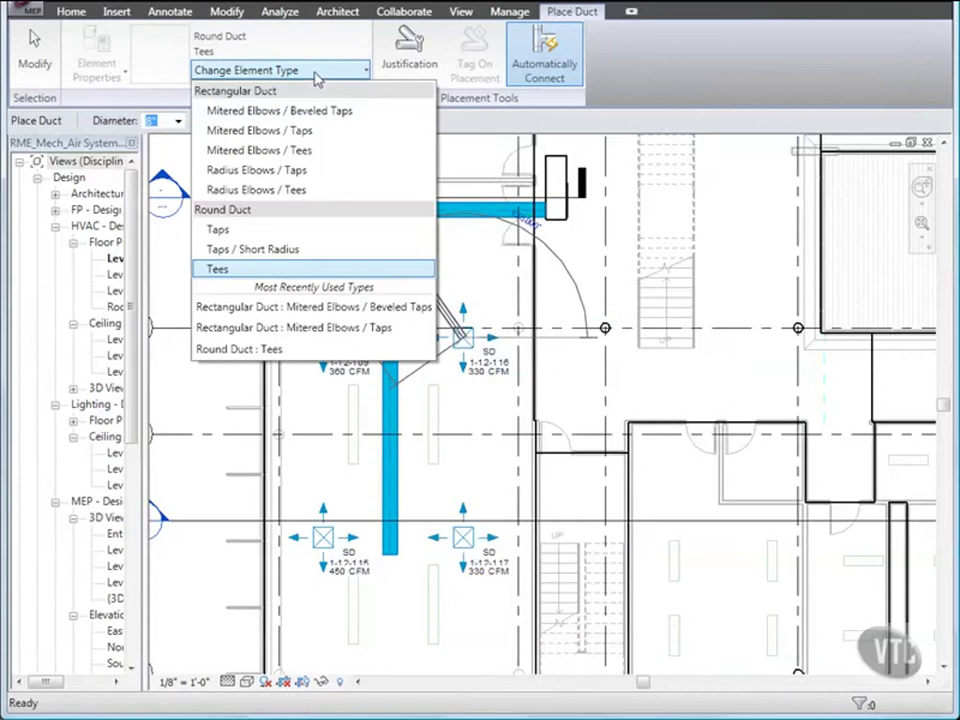
{"action": "left_click", "coordinate": [299, 132]}
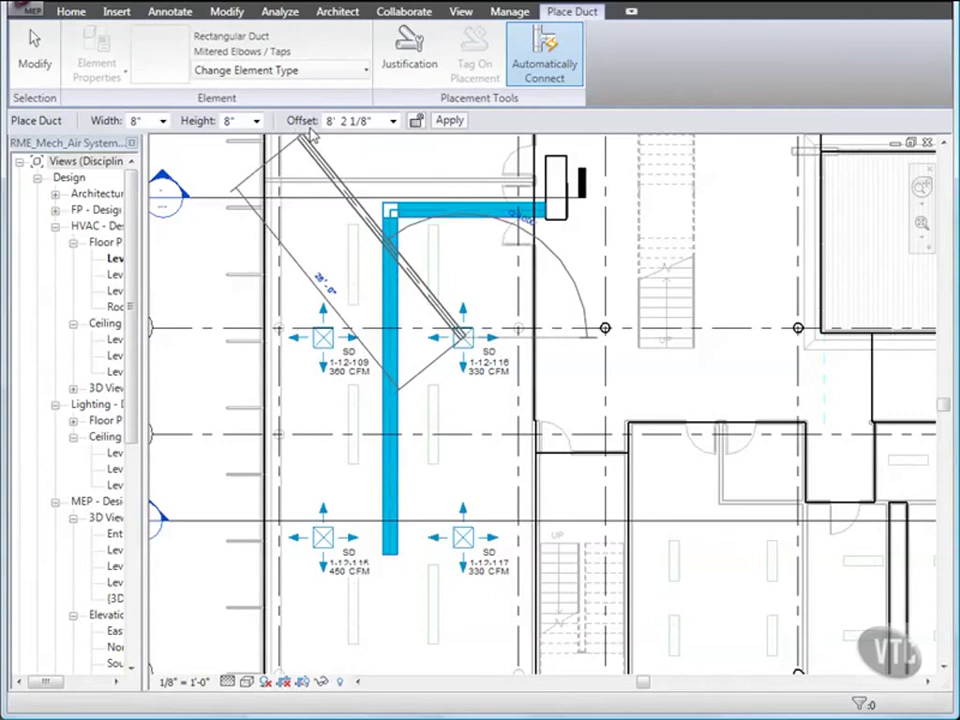
{"action": "left_click", "coordinate": [394, 122]}
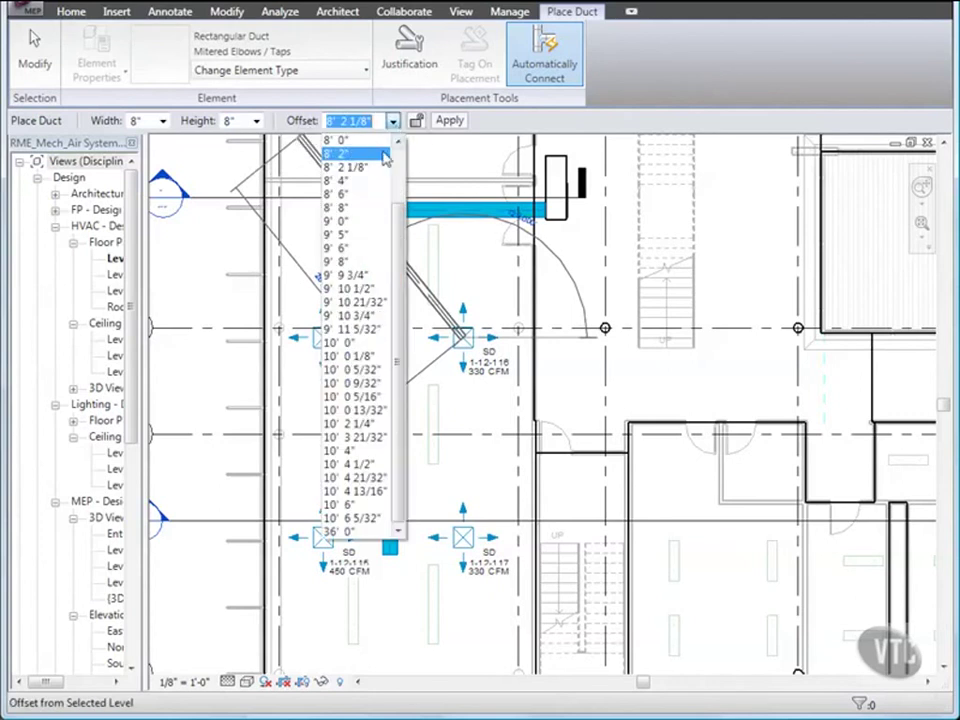
{"action": "key", "text": "Escape"}
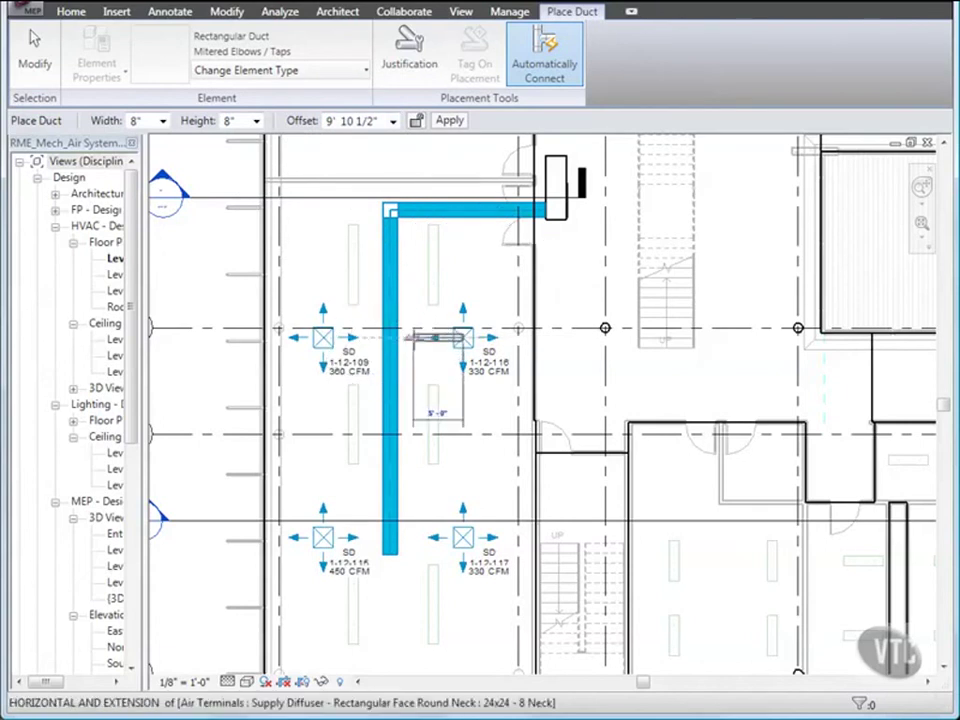
{"action": "left_click", "coordinate": [397, 338]}
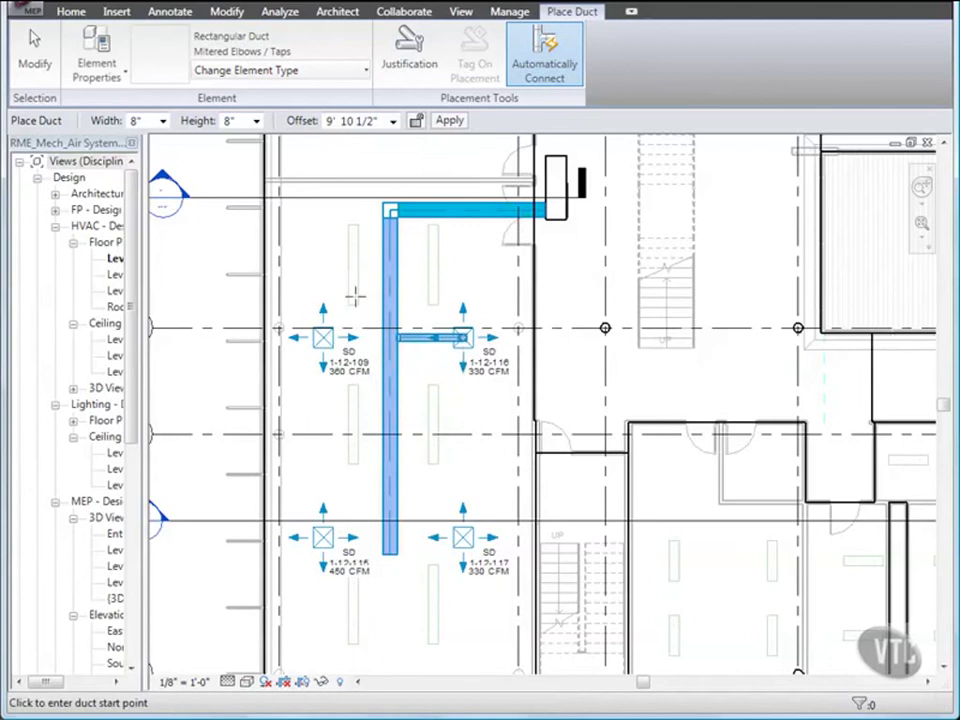
{"action": "left_click", "coordinate": [40, 68]}
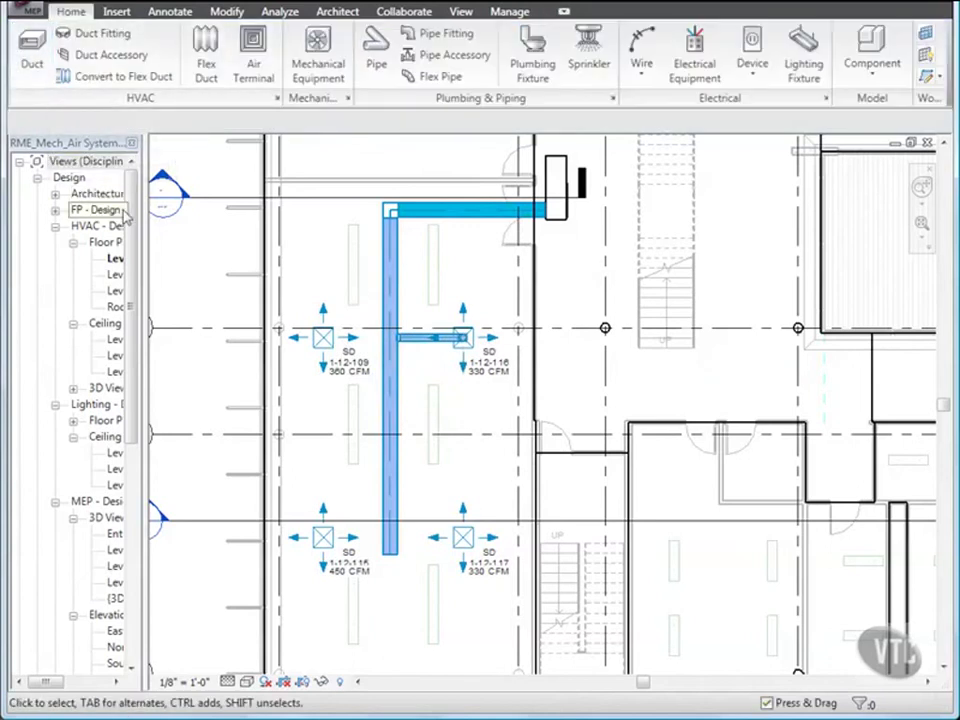
Step: Open the Level 1 - 3D MEP view and show the new ductwork close up from the front-left corner
{"action": "double_click", "coordinate": [113, 552]}
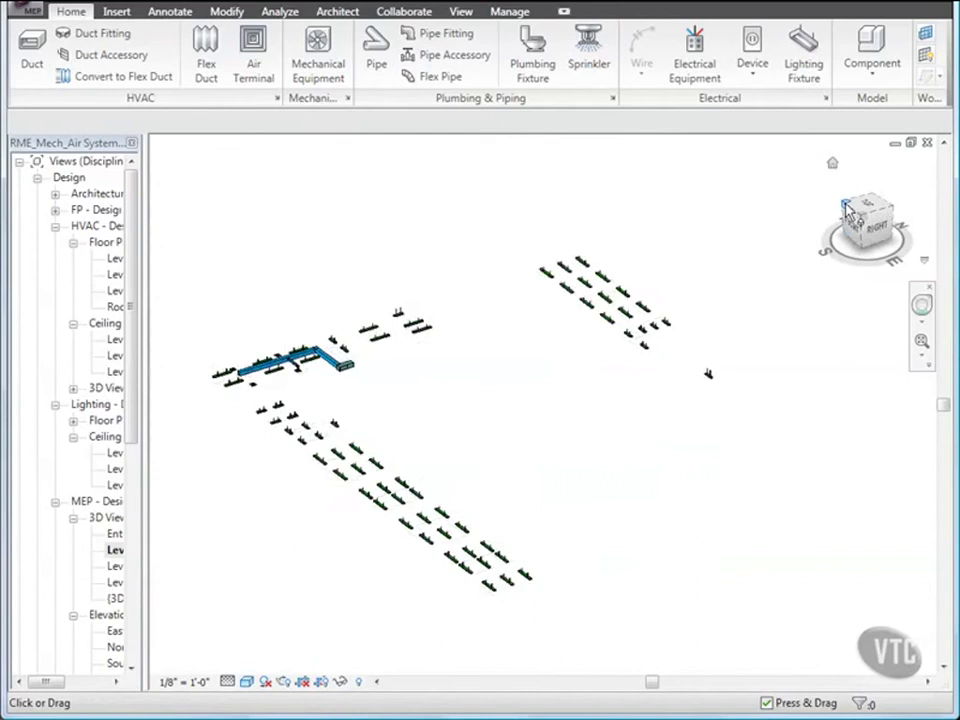
{"action": "left_click", "coordinate": [847, 208]}
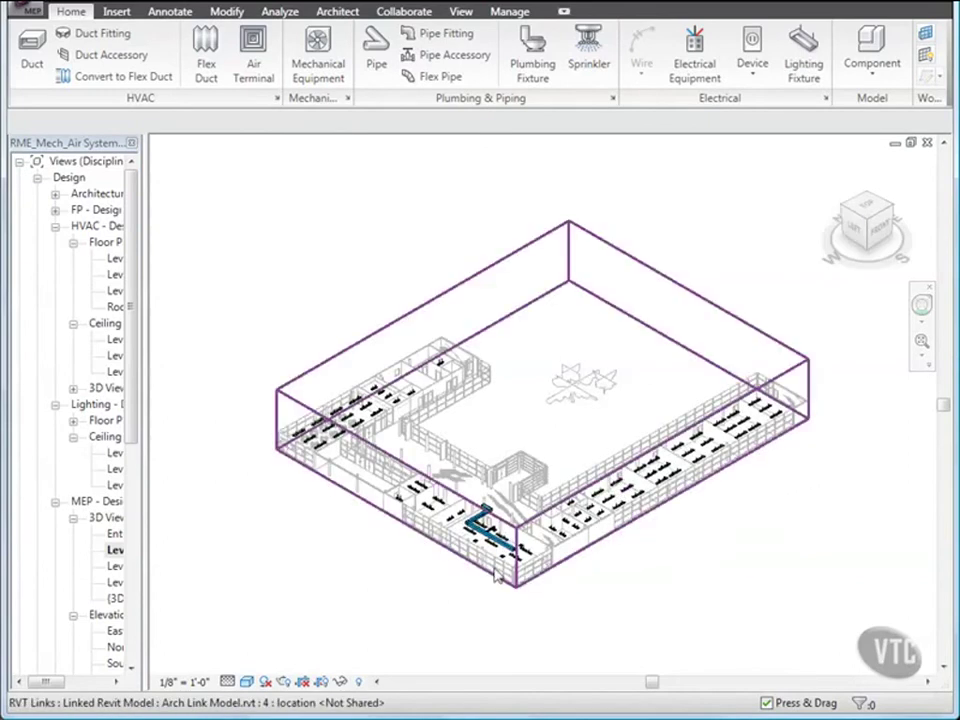
{"action": "key", "text": "e"}
{"action": "key", "text": "h"}
{"action": "scroll", "coordinate": [498, 577], "scroll_direction": "up", "scroll_amount": 5}
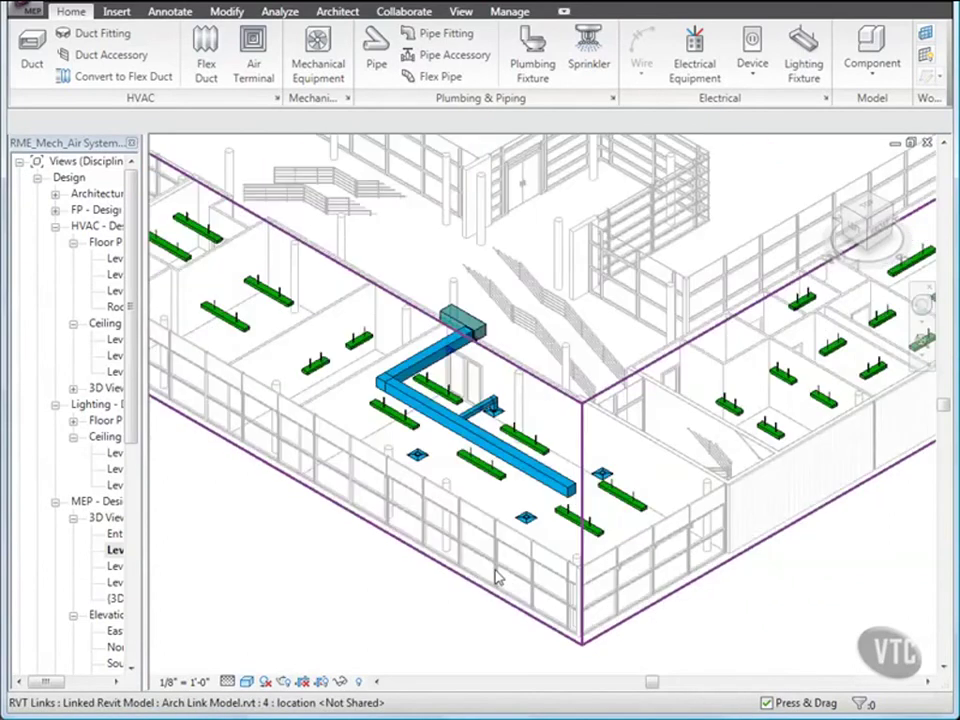
{"action": "scroll", "coordinate": [531, 403], "scroll_direction": "up", "scroll_amount": 2}
{"action": "middle_click_drag", "start_coordinate": [531, 403], "coordinate": [478, 480]}
{"action": "scroll", "coordinate": [478, 480], "scroll_direction": "up", "scroll_amount": 2}
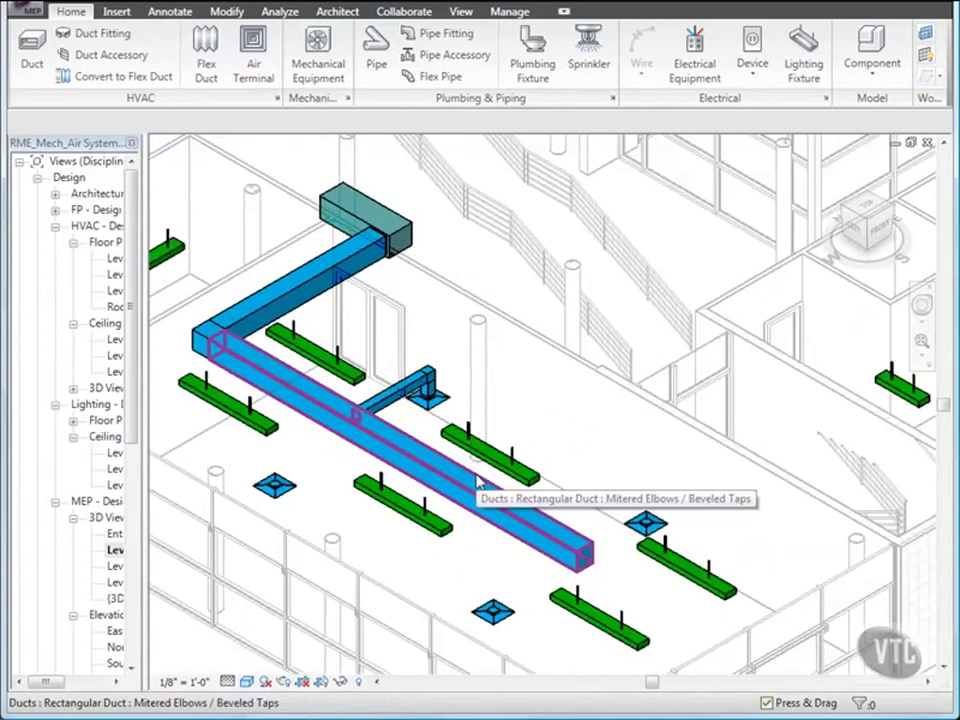
Step: Tile the 3D MEP view beside the Level 1 HVAC floor plan, keeping the main duct and all four diffusers in sight
{"action": "key", "text": "w"}
{"action": "key", "text": "t"}
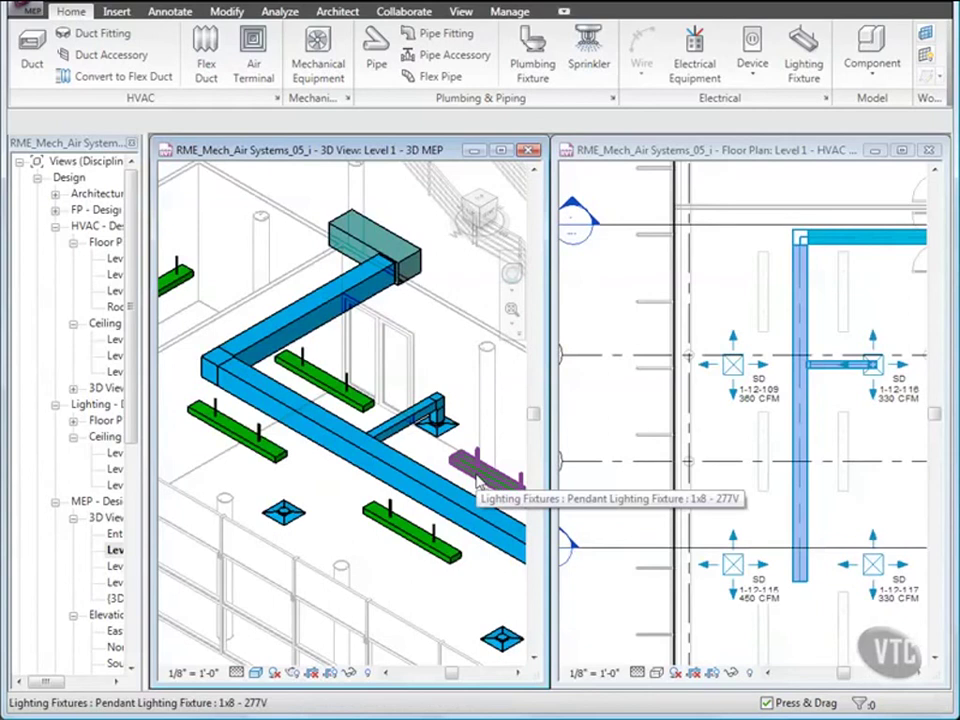
{"action": "middle_click_drag", "start_coordinate": [431, 504], "coordinate": [354, 416]}
{"action": "scroll", "coordinate": [354, 416], "scroll_direction": "down", "scroll_amount": 1}
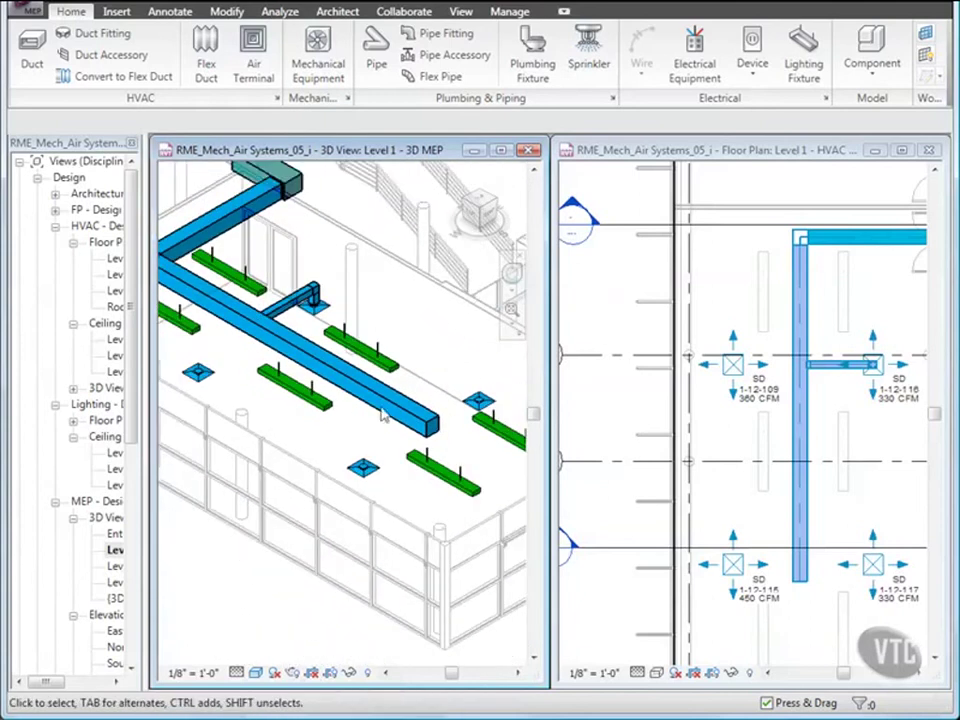
Step: Connect supply diffuser 1-12-109 into the main duct in the floor plan
{"action": "middle_click_drag", "start_coordinate": [782, 429], "coordinate": [691, 440]}
{"action": "left_click", "coordinate": [633, 362]}
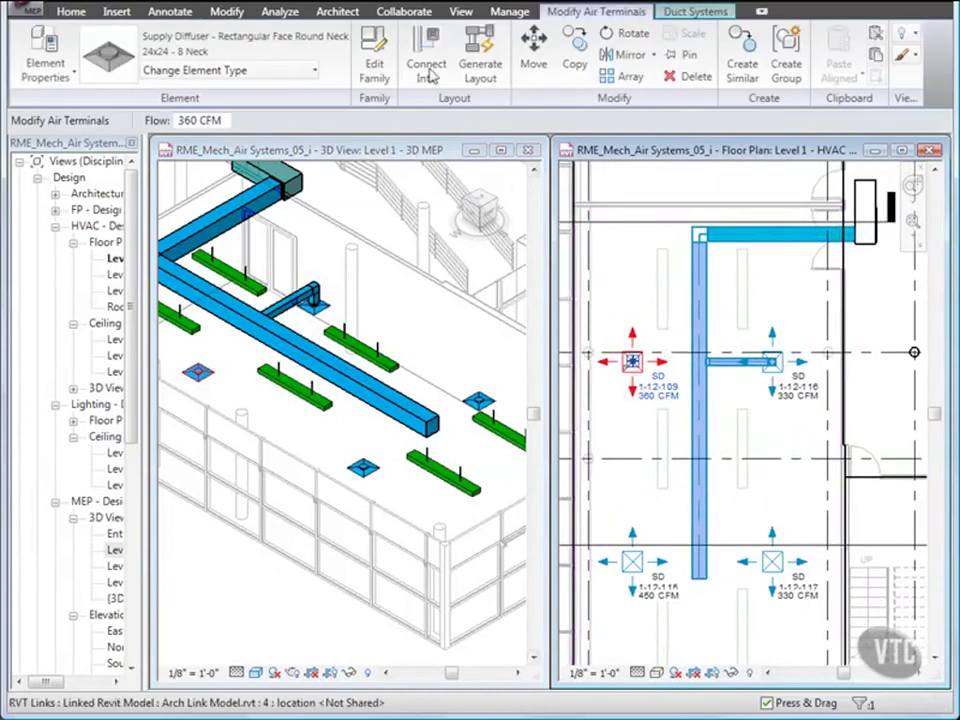
{"action": "key", "text": "Escape"}
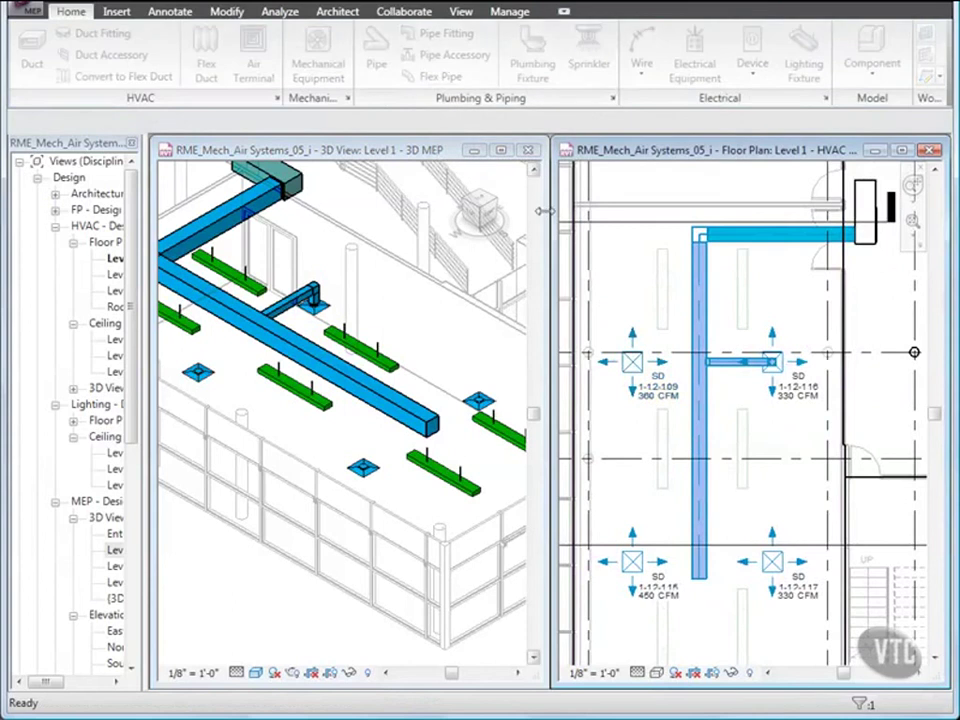
{"action": "left_click", "coordinate": [690, 340]}
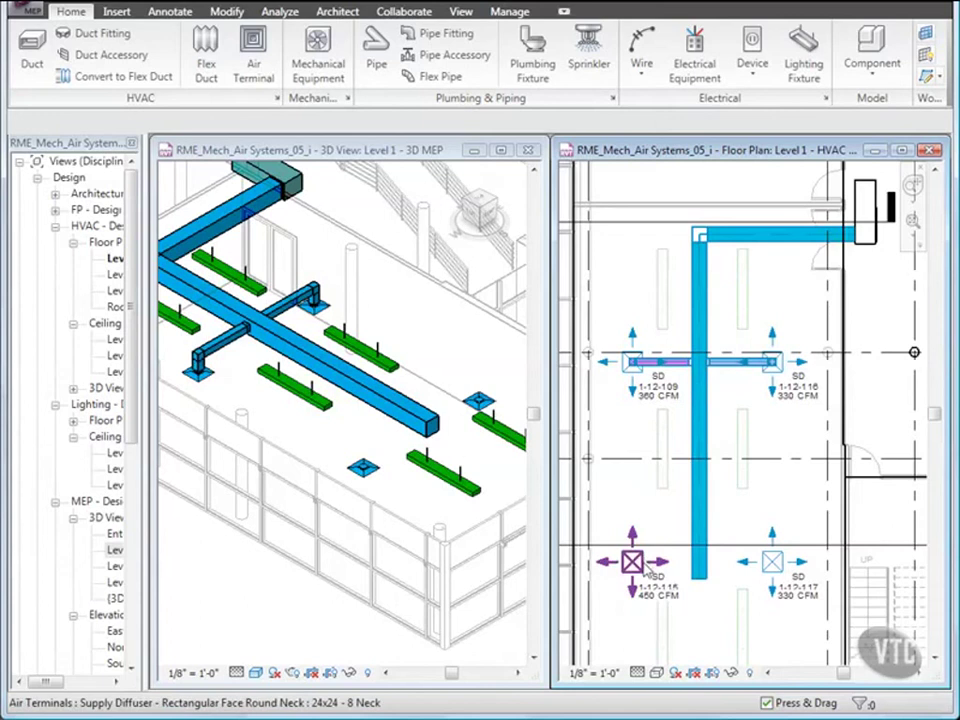
Step: Connect the two lower supply diffusers, 1-12-115 and 1-12-117, into the main duct
{"action": "left_click", "coordinate": [648, 570]}
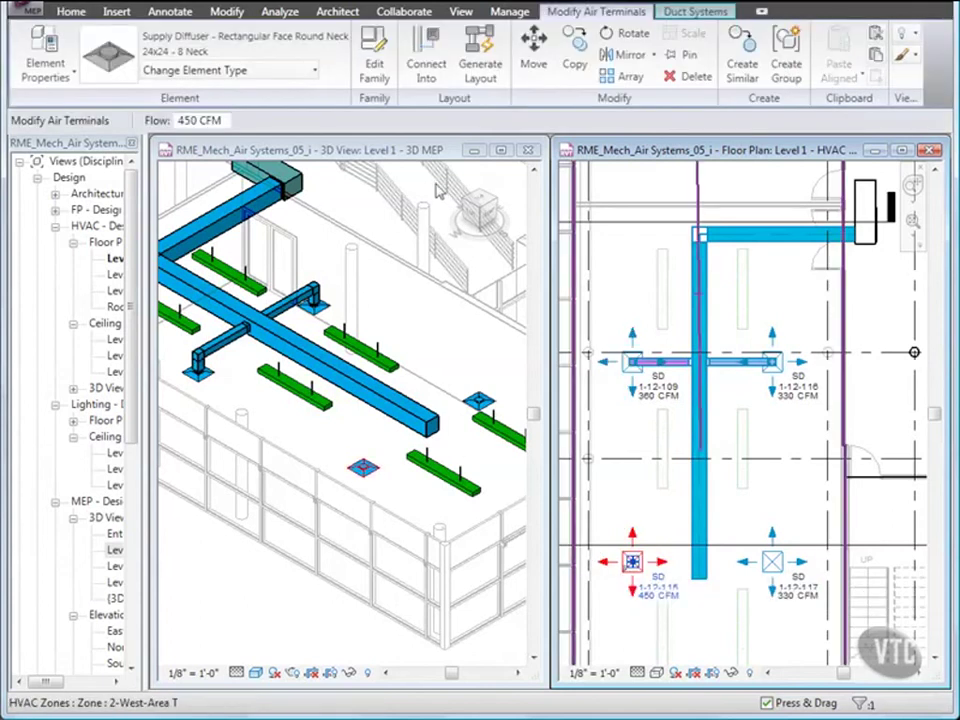
{"action": "left_click", "coordinate": [428, 45]}
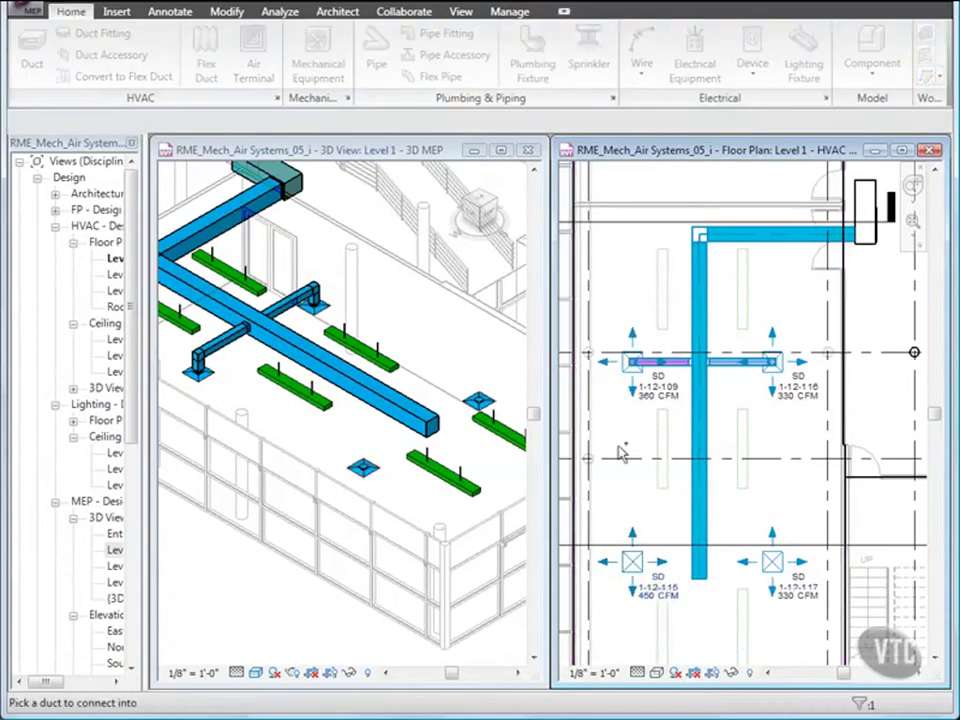
{"action": "left_click", "coordinate": [695, 520]}
{"action": "left_click", "coordinate": [772, 562]}
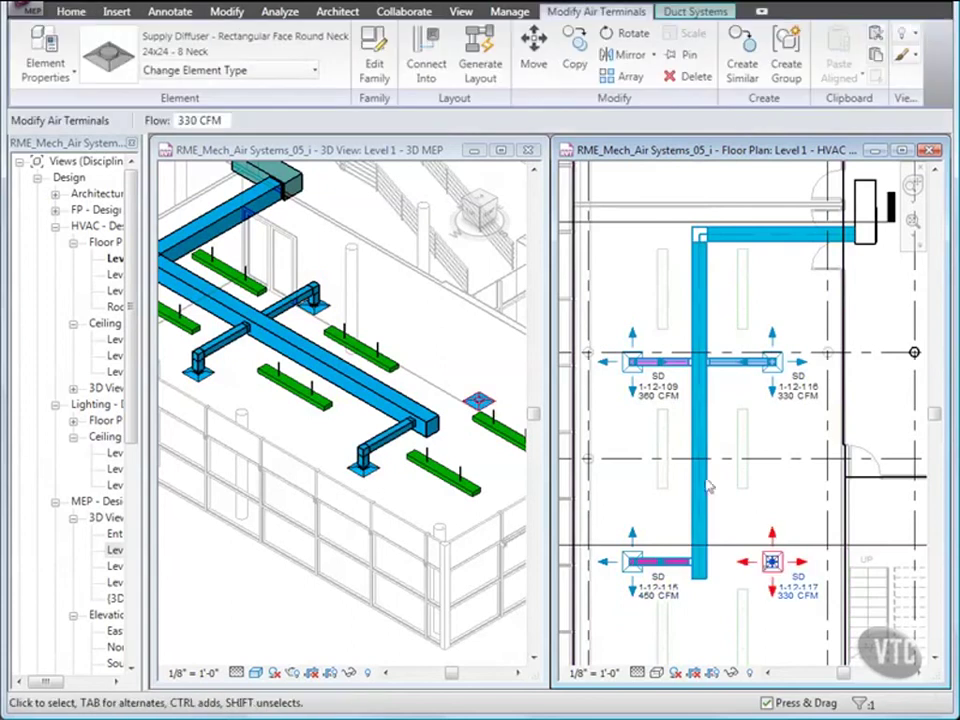
{"action": "left_click", "coordinate": [430, 65]}
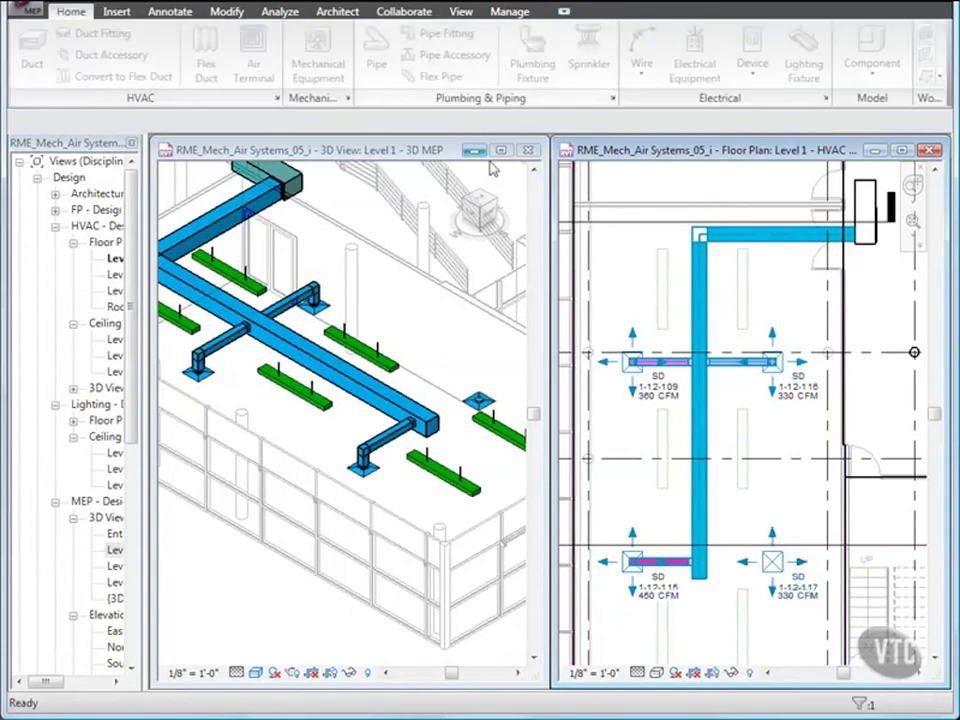
{"action": "left_click", "coordinate": [707, 517]}
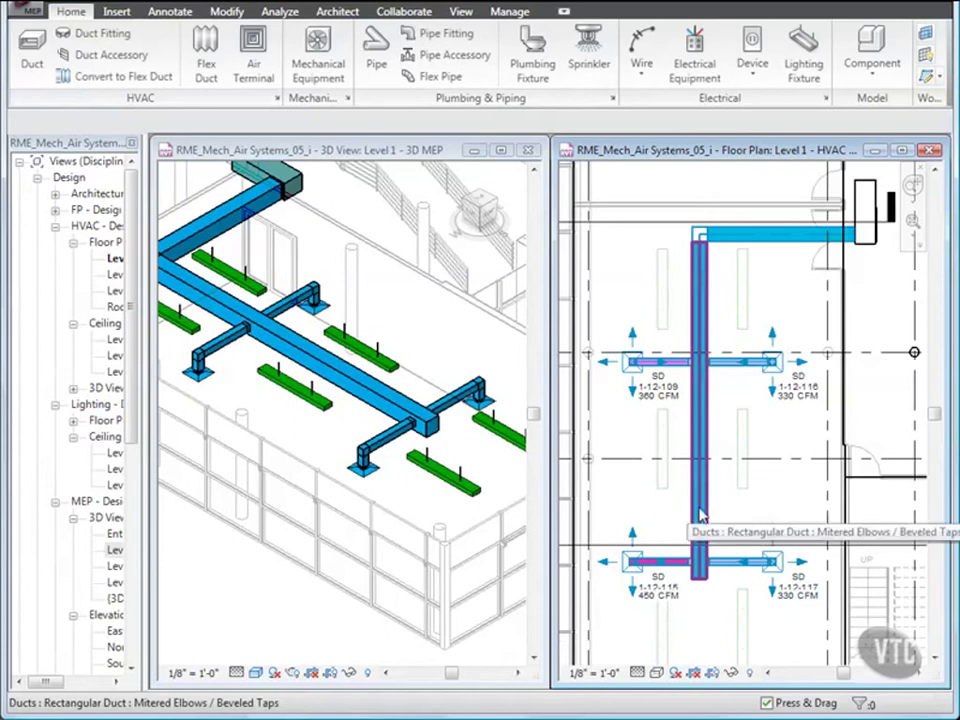
Step: Convert the connections at all four supply diffusers to round flex duct with a maximum length of 6' 0"
{"action": "left_click", "coordinate": [117, 79]}
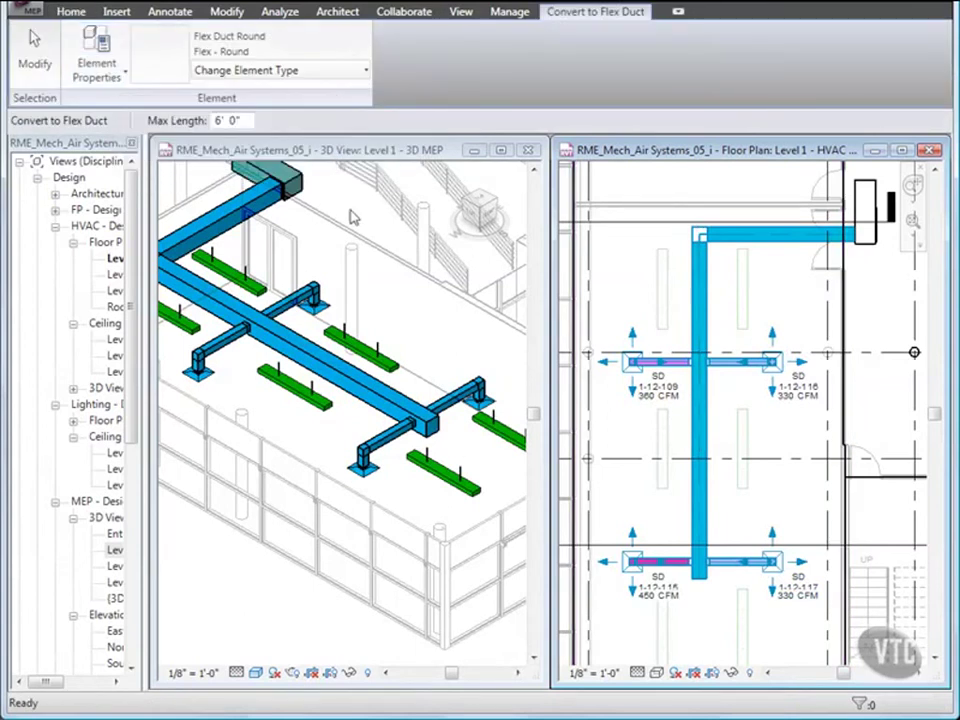
{"action": "left_click", "coordinate": [623, 373]}
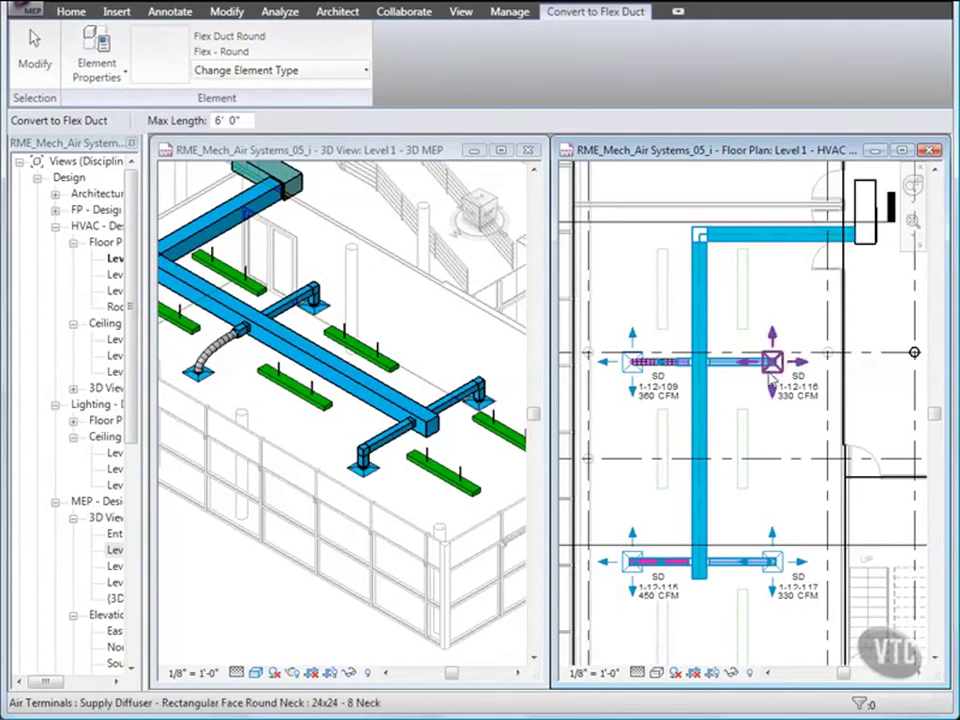
{"action": "left_click", "coordinate": [772, 378]}
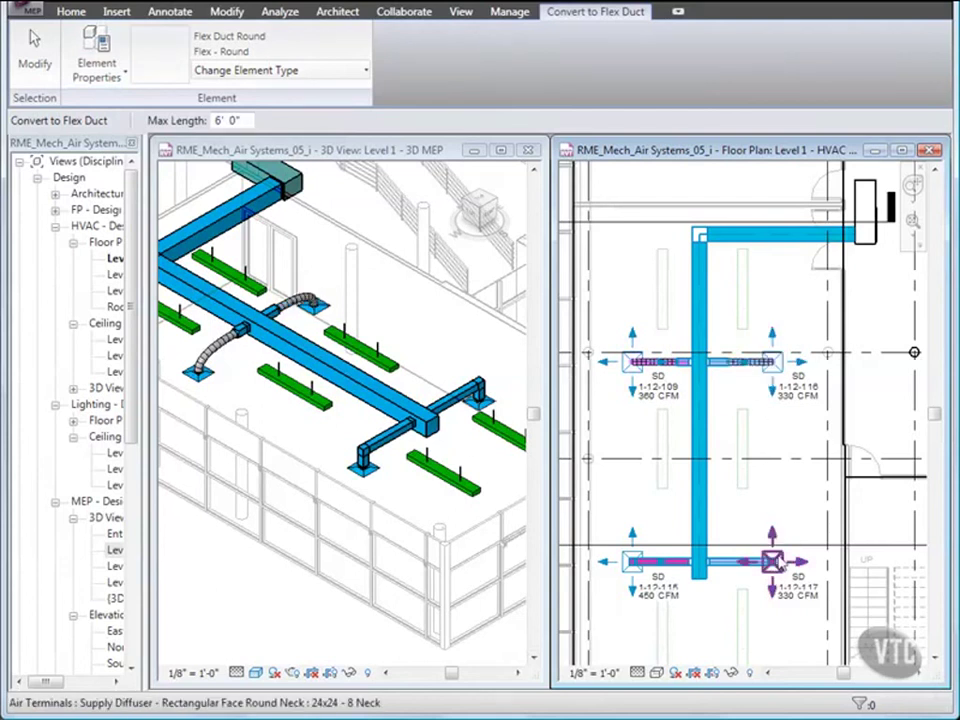
{"action": "left_click", "coordinate": [772, 561]}
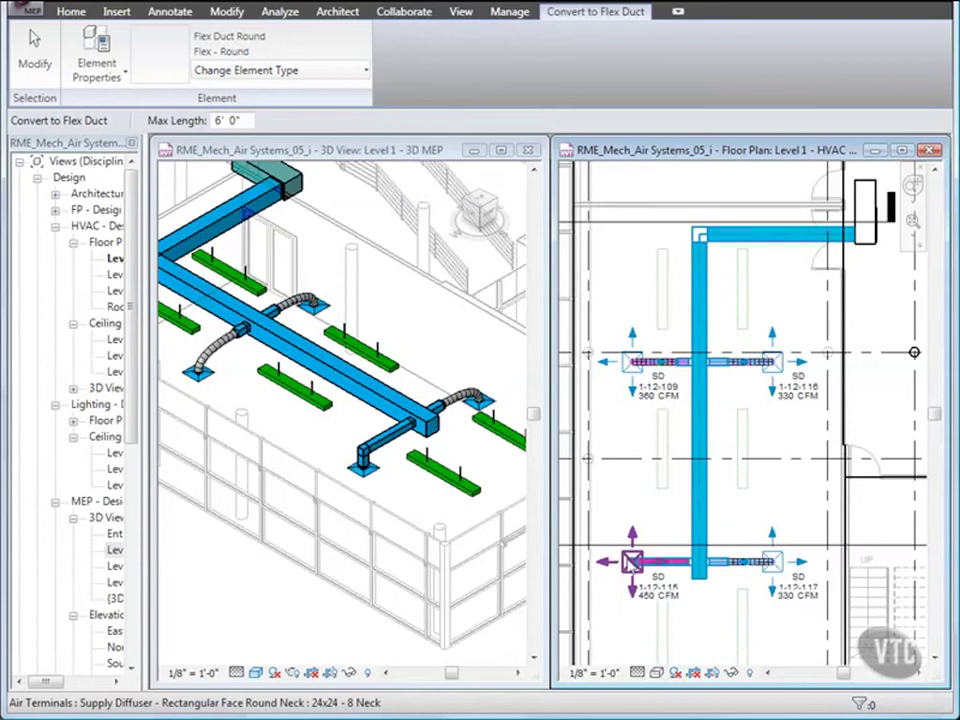
{"action": "left_click", "coordinate": [632, 561]}
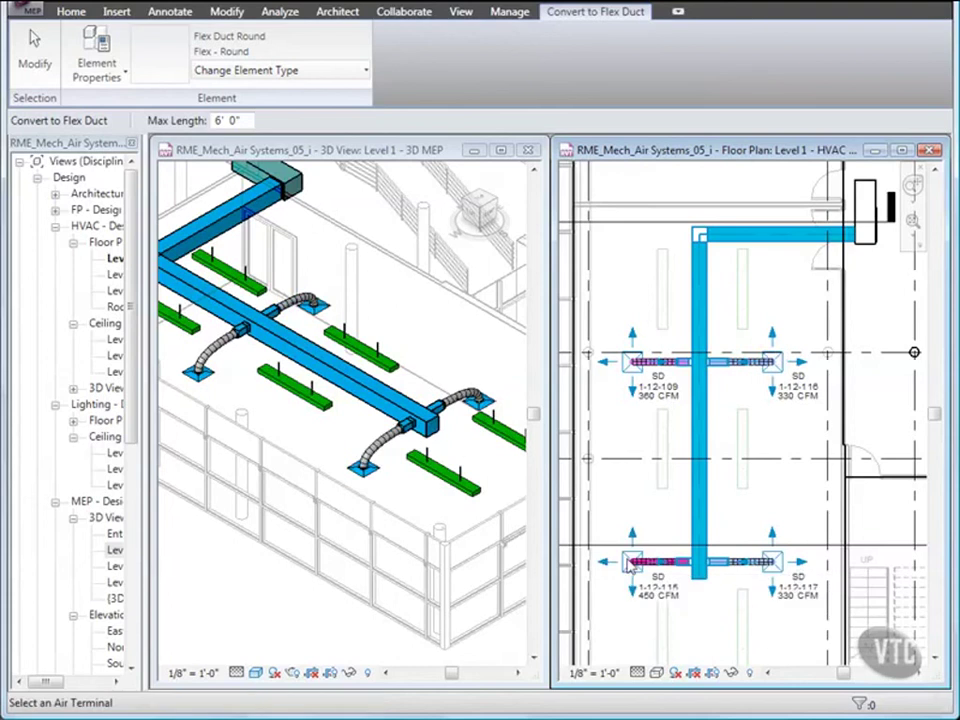
{"action": "key", "text": "Escape"}
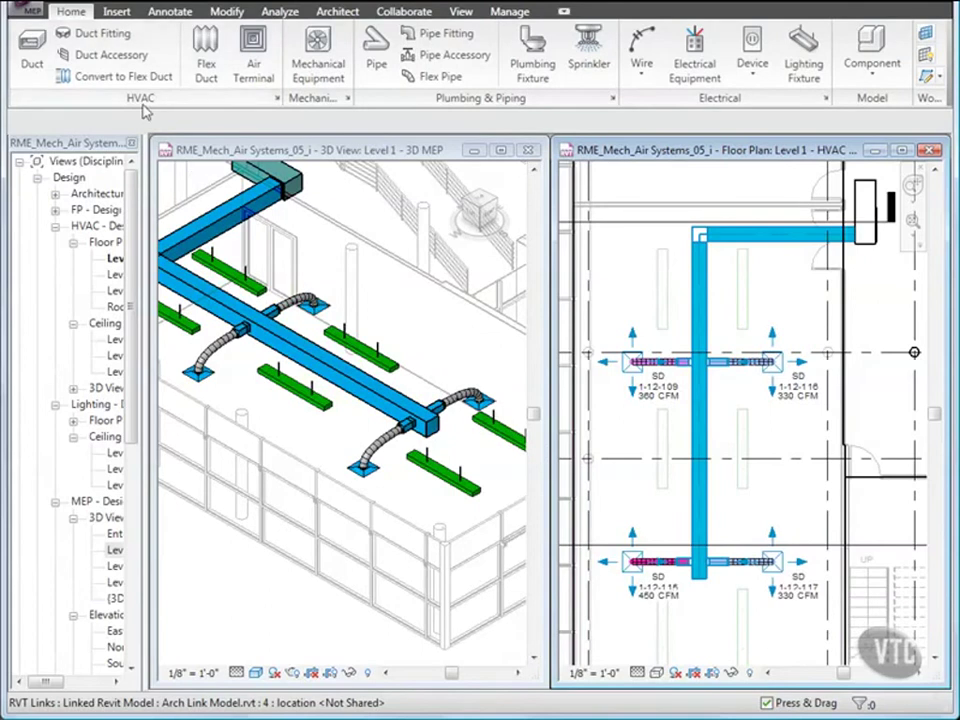
Step: Cap the open lower end of the main duct in the floor plan with a standard Rectangular Endcap fitting
{"action": "left_click", "coordinate": [96, 36]}
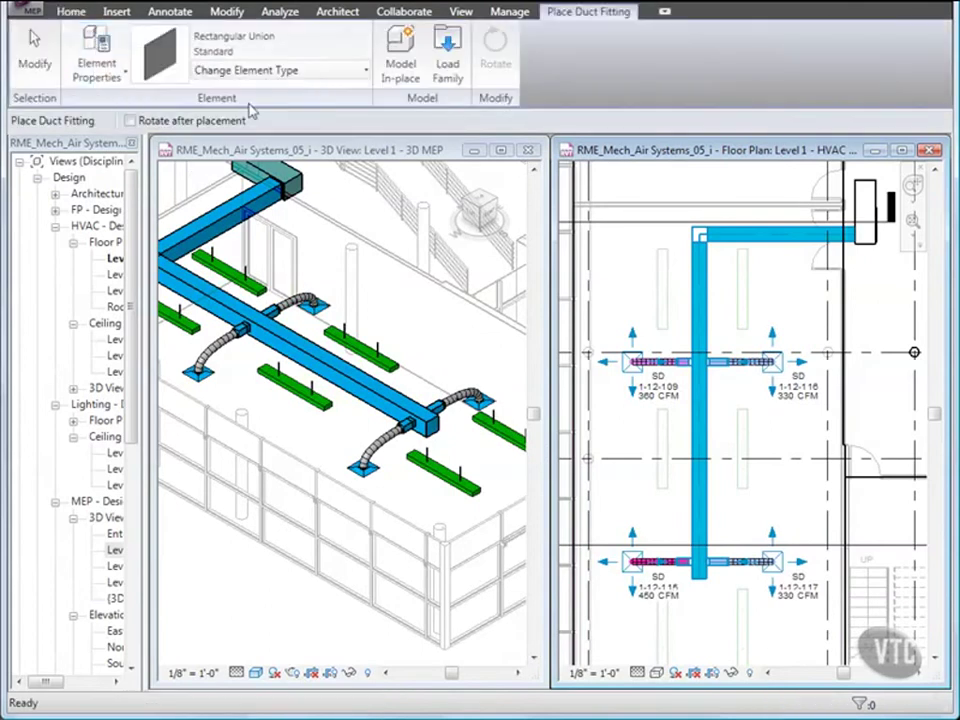
{"action": "left_click", "coordinate": [330, 72]}
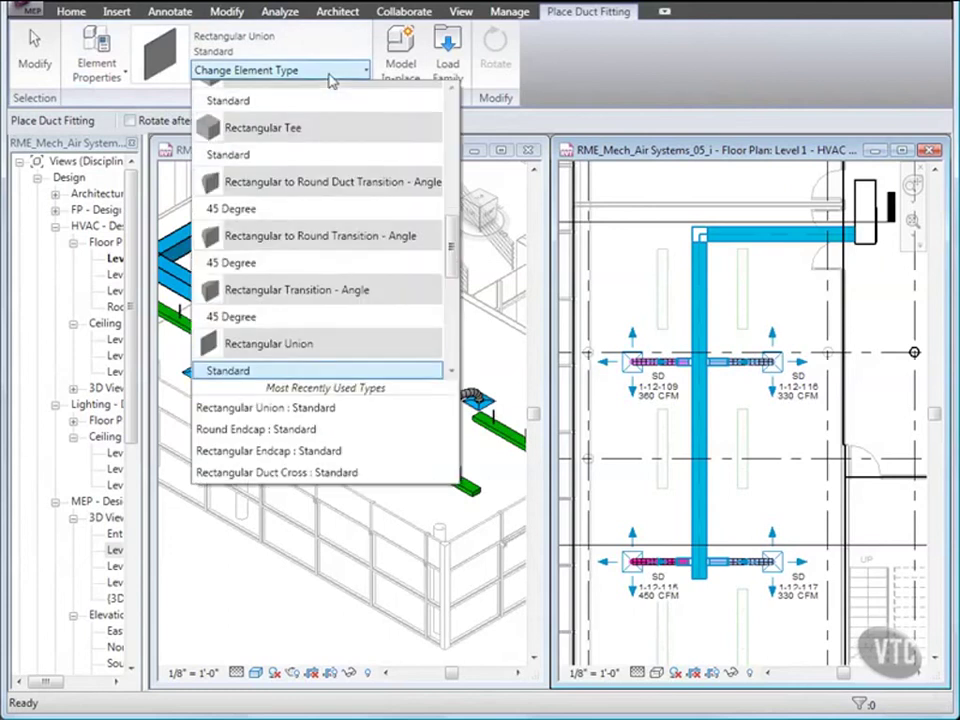
{"action": "left_click_drag", "start_coordinate": [453, 247], "coordinate": [455, 207]}
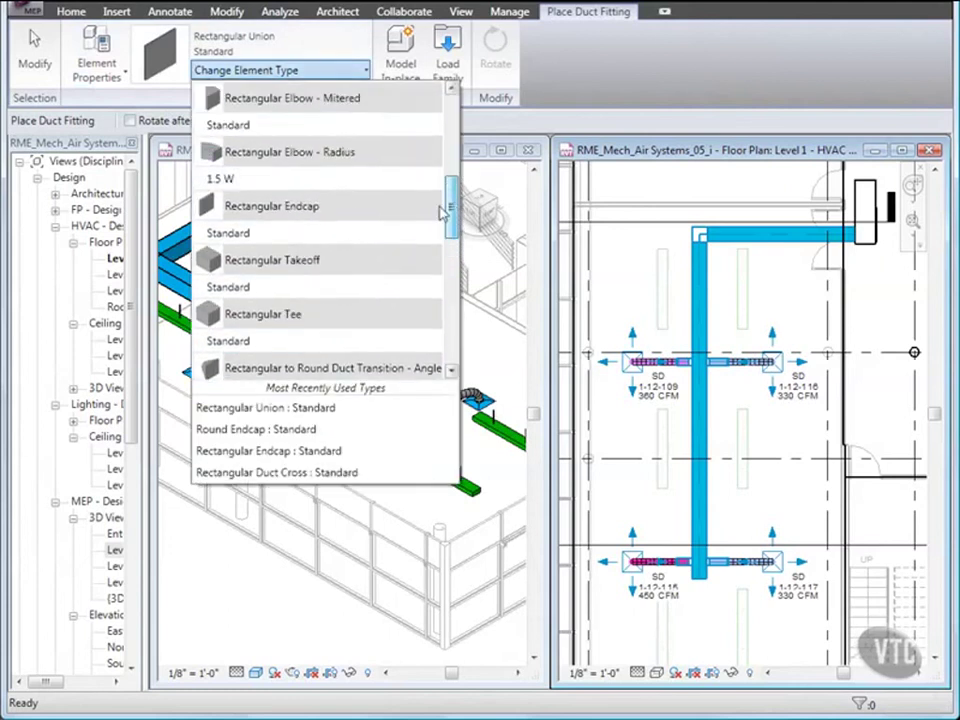
{"action": "left_click", "coordinate": [300, 232]}
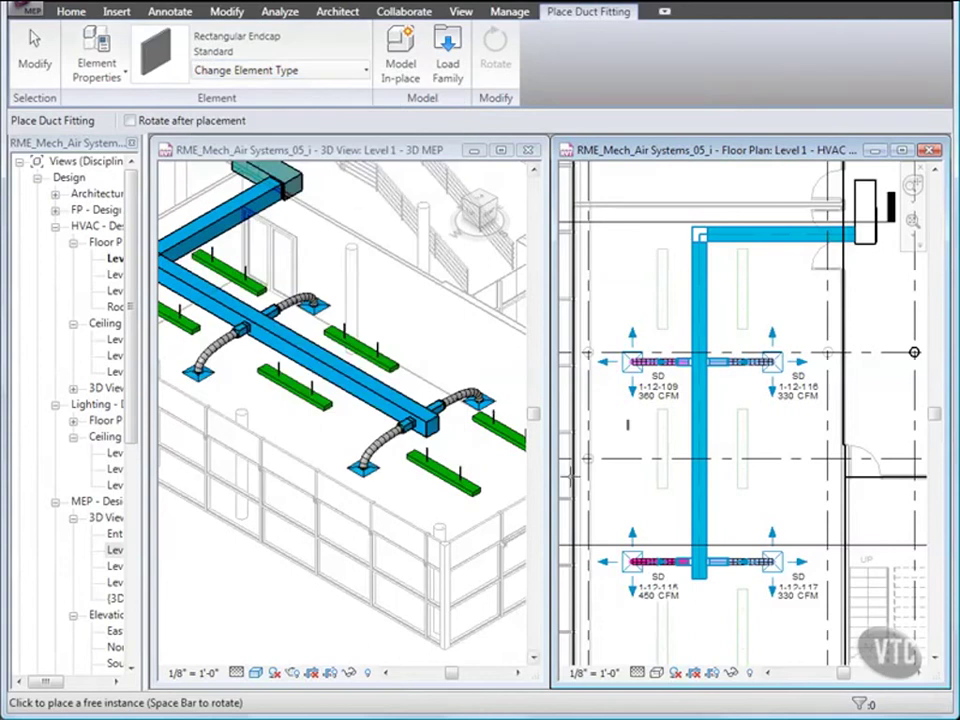
{"action": "left_click", "coordinate": [698, 580]}
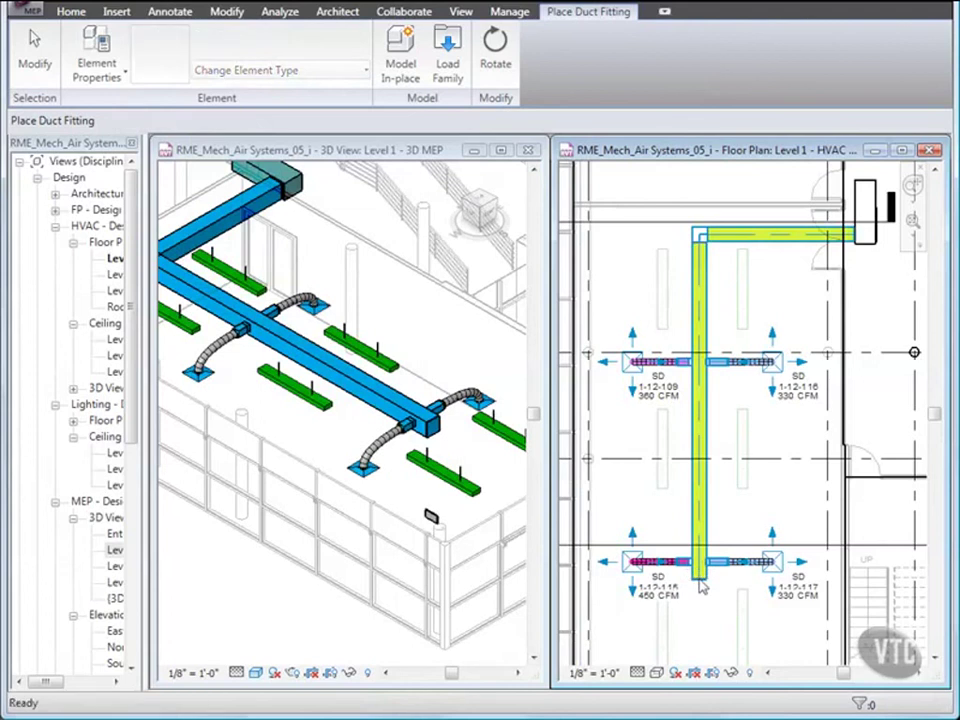
{"action": "key", "text": "Escape"}
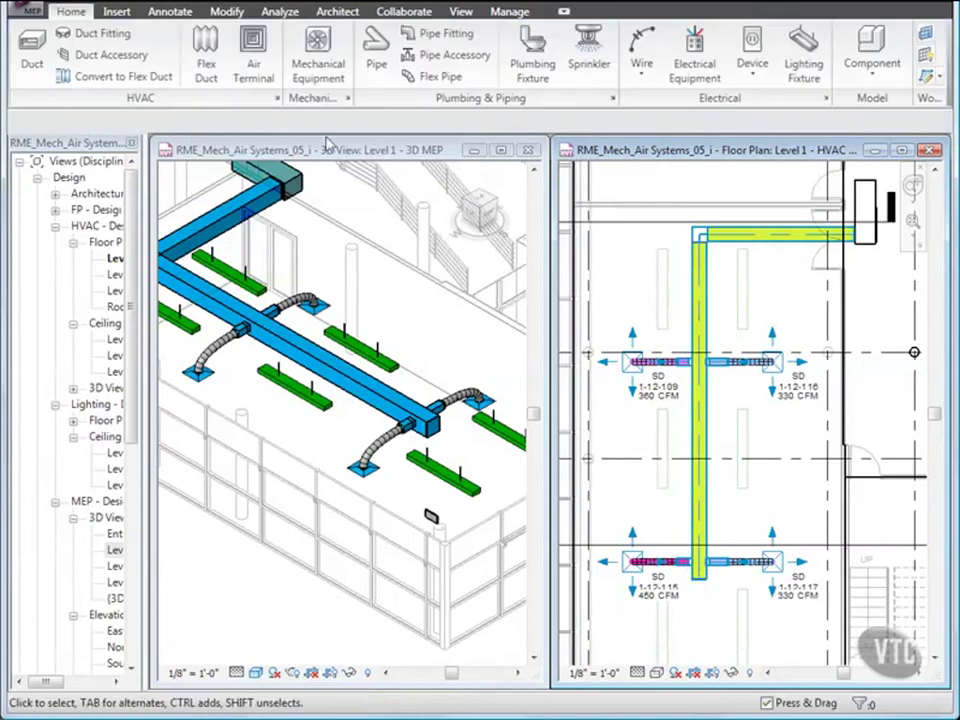
Step: Split the main duct in the floor plan just below the branches to diffusers 1-12-109 and 1-12-116
{"action": "left_click", "coordinate": [225, 11]}
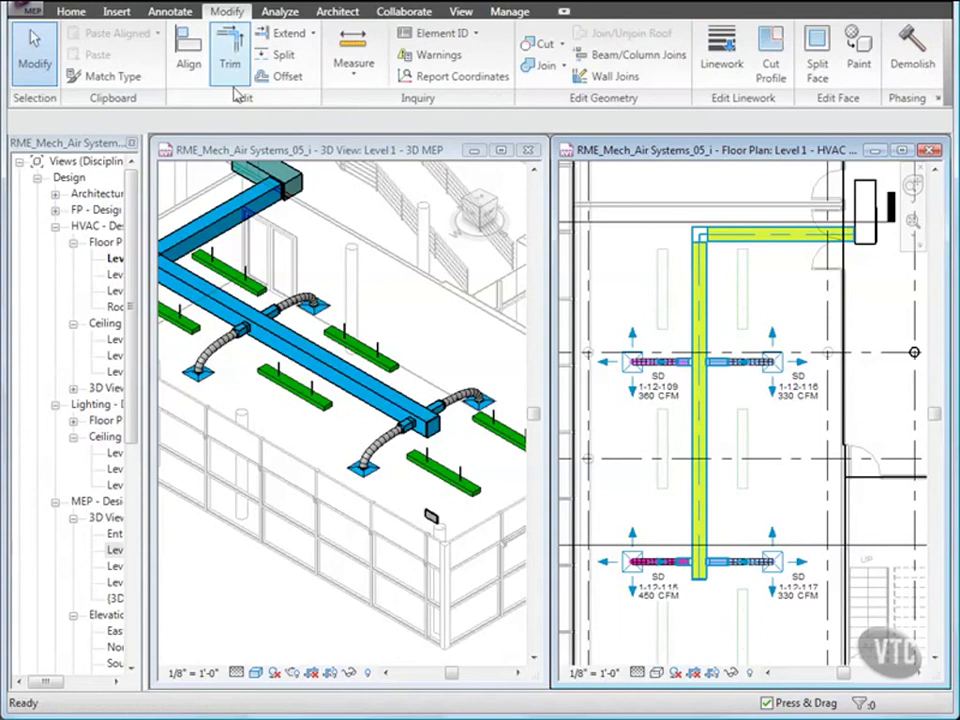
{"action": "left_click", "coordinate": [277, 55]}
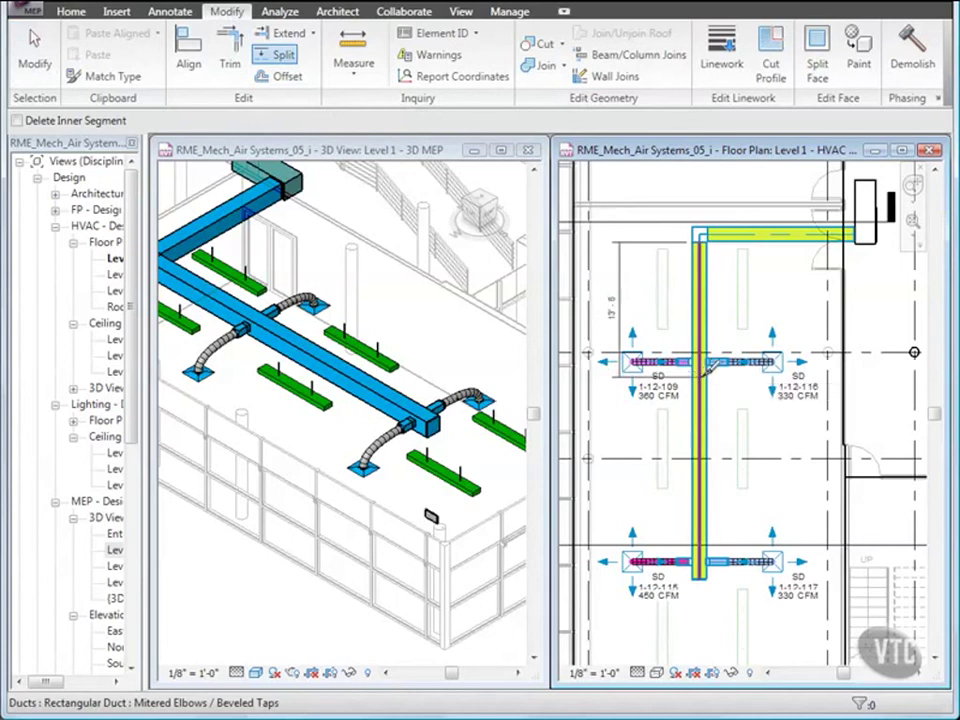
{"action": "left_click", "coordinate": [701, 371]}
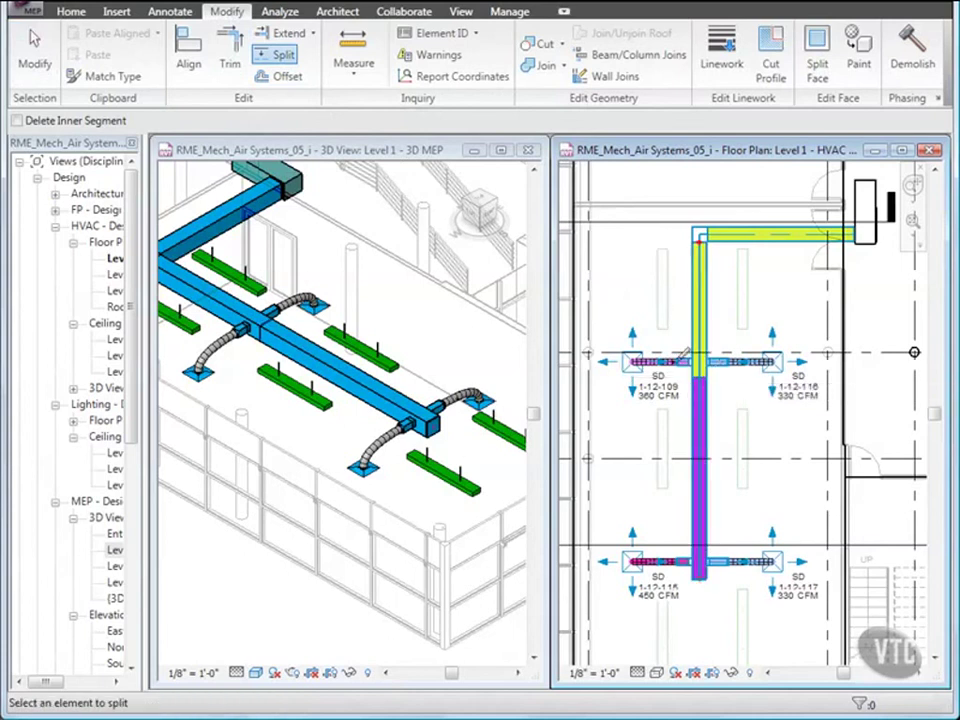
{"action": "left_click", "coordinate": [34, 60]}
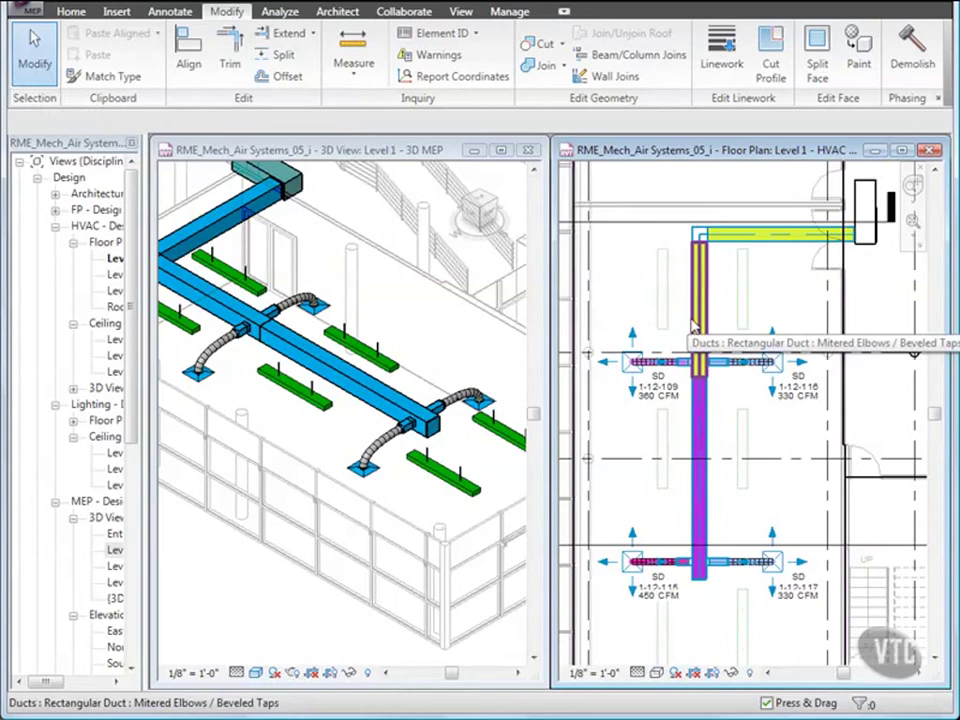
Step: Size the entire main duct branch by friction of 0.08 in-wg/100ft and velocity of 1200 FPM, using Calculated Size Only
{"action": "key", "text": "Tab"}
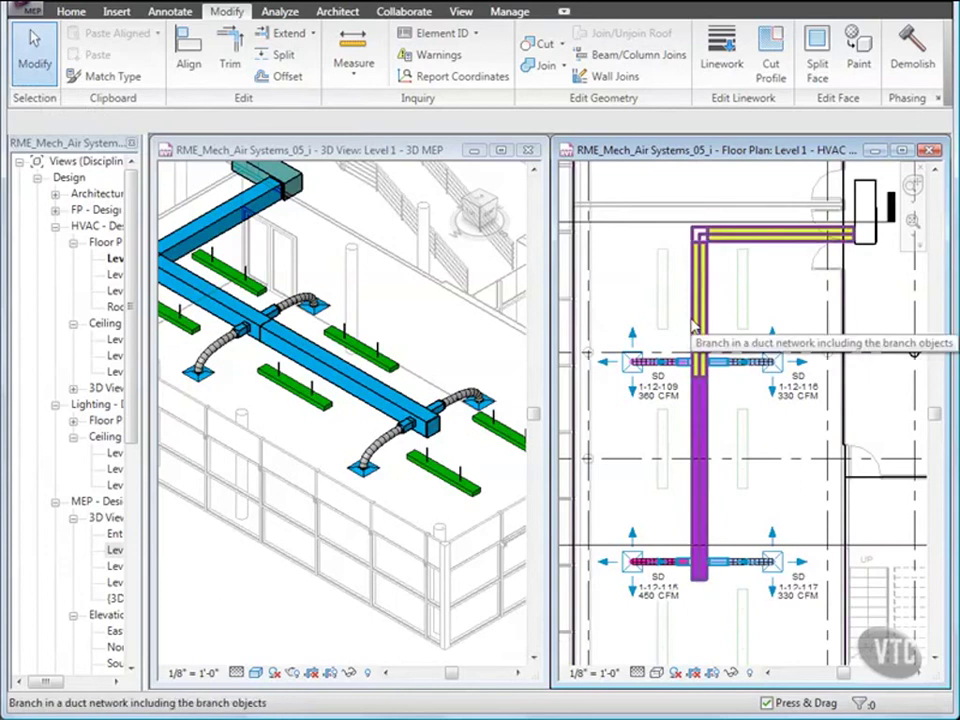
{"action": "left_click", "coordinate": [693, 325]}
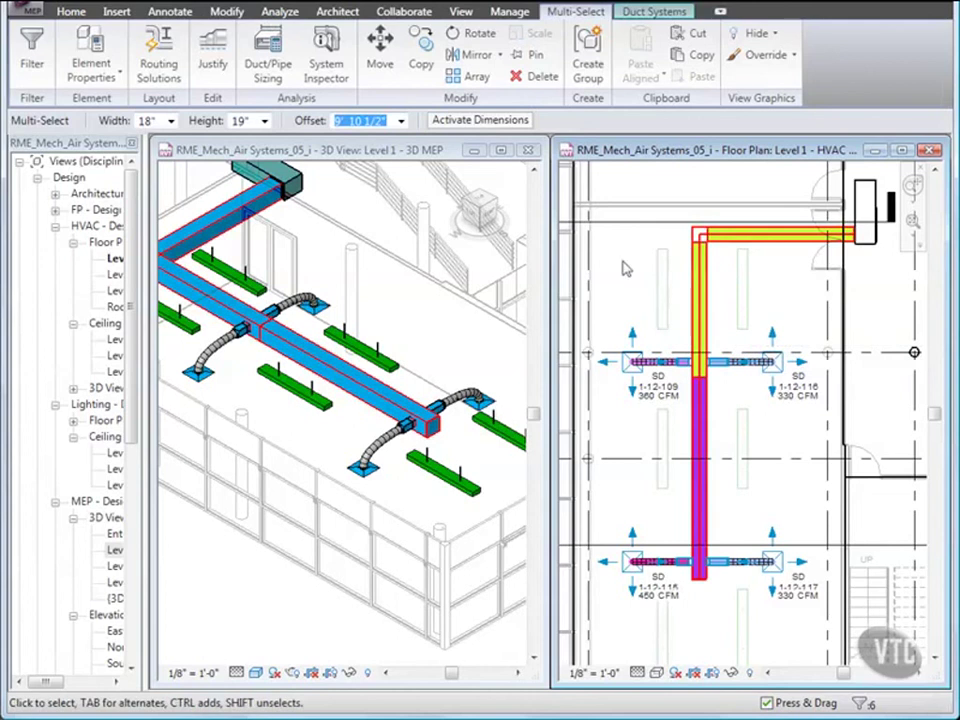
{"action": "left_click", "coordinate": [270, 64]}
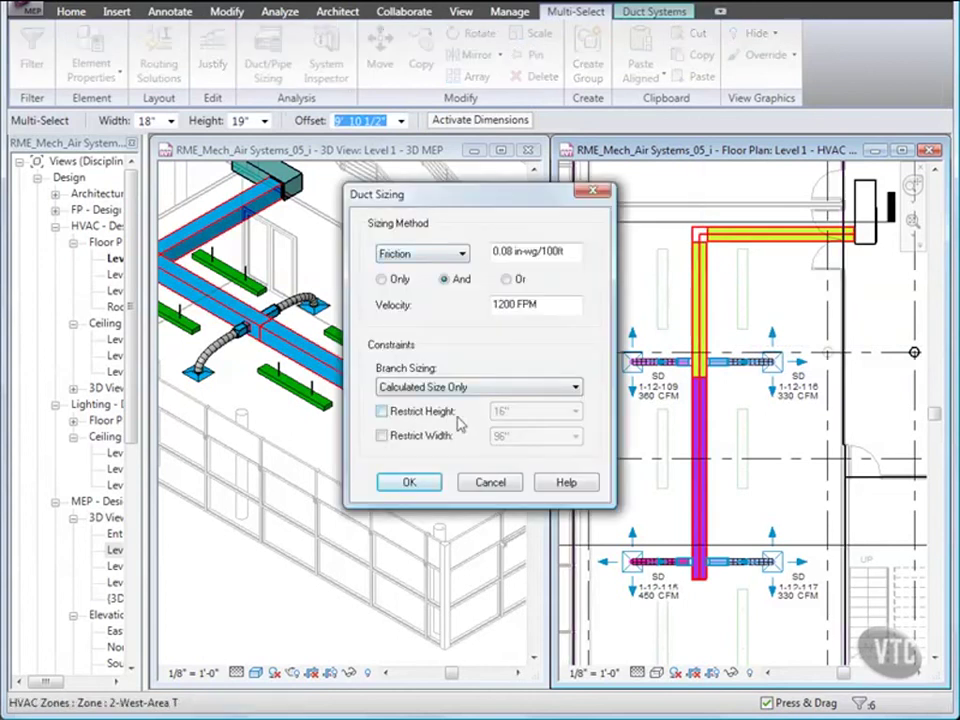
{"action": "left_click", "coordinate": [424, 483]}
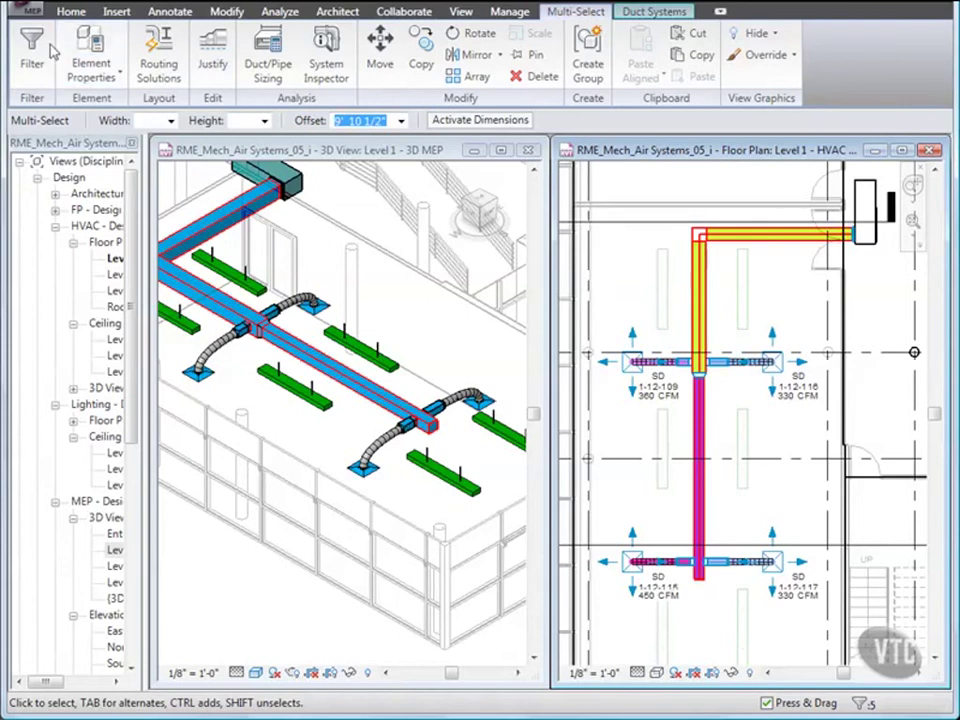
Step: Close the RME_Mech_Air Systems_05_i project
{"action": "left_click", "coordinate": [30, 10]}
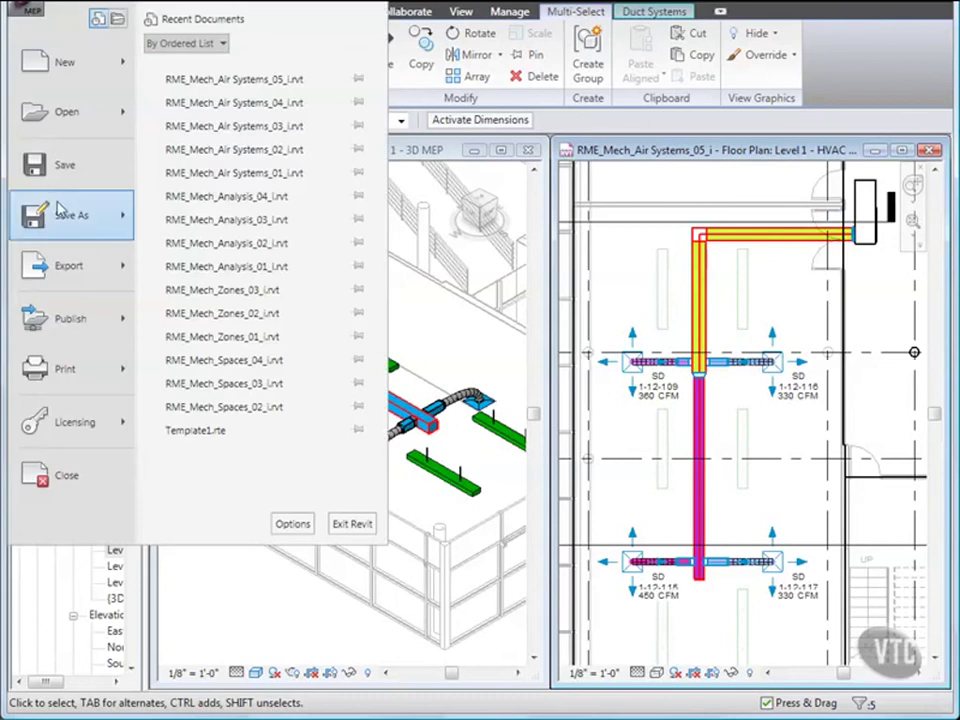
{"action": "left_click", "coordinate": [62, 475]}
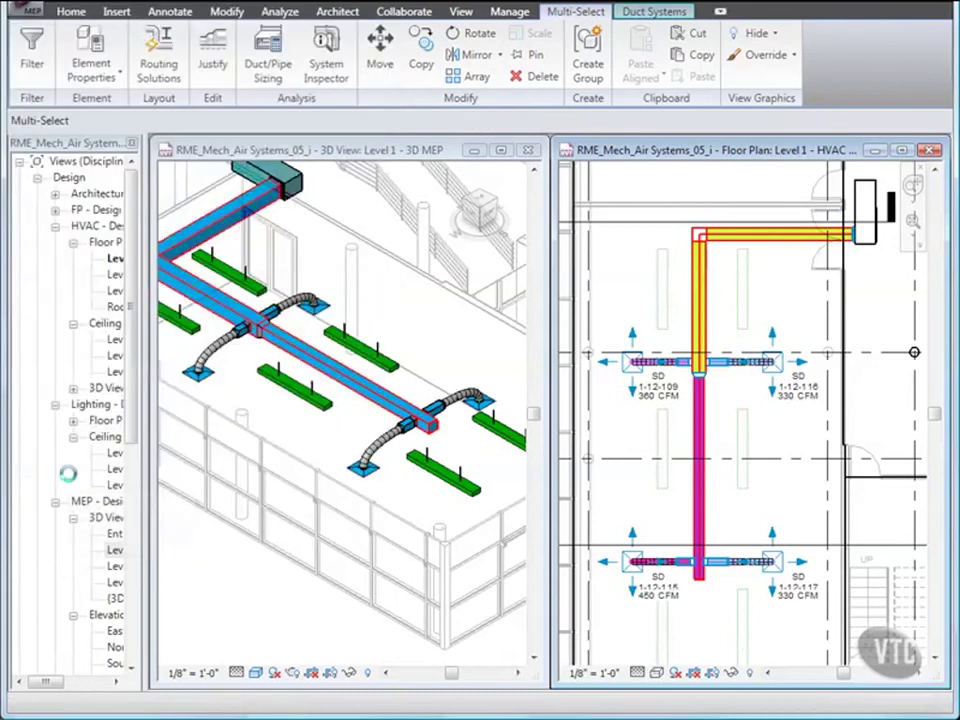
{"action": "left_click", "coordinate": [302, 396]}
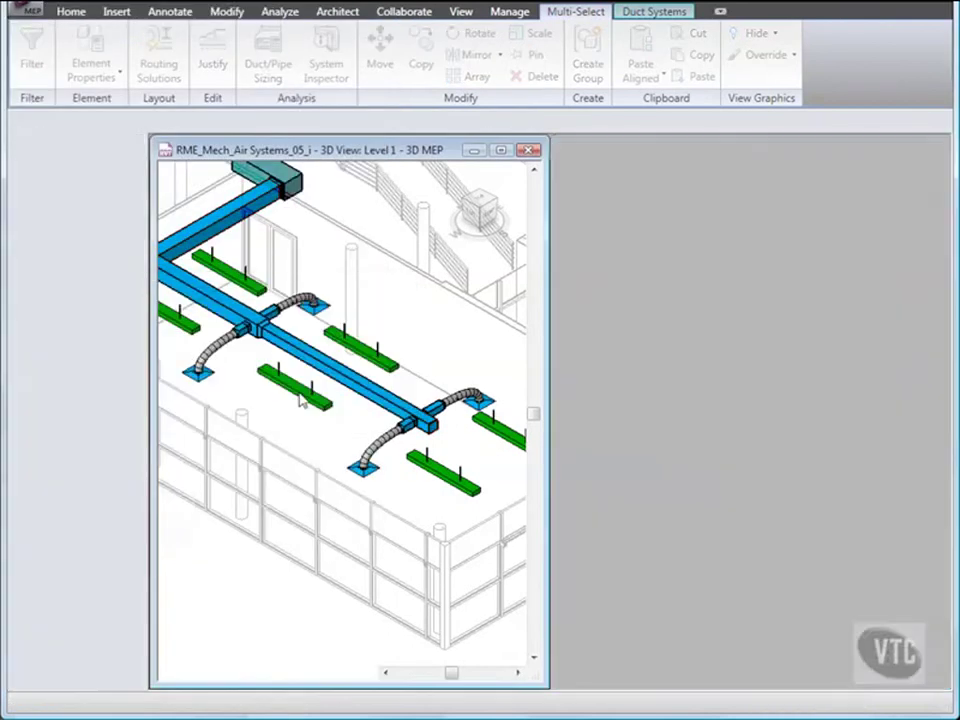